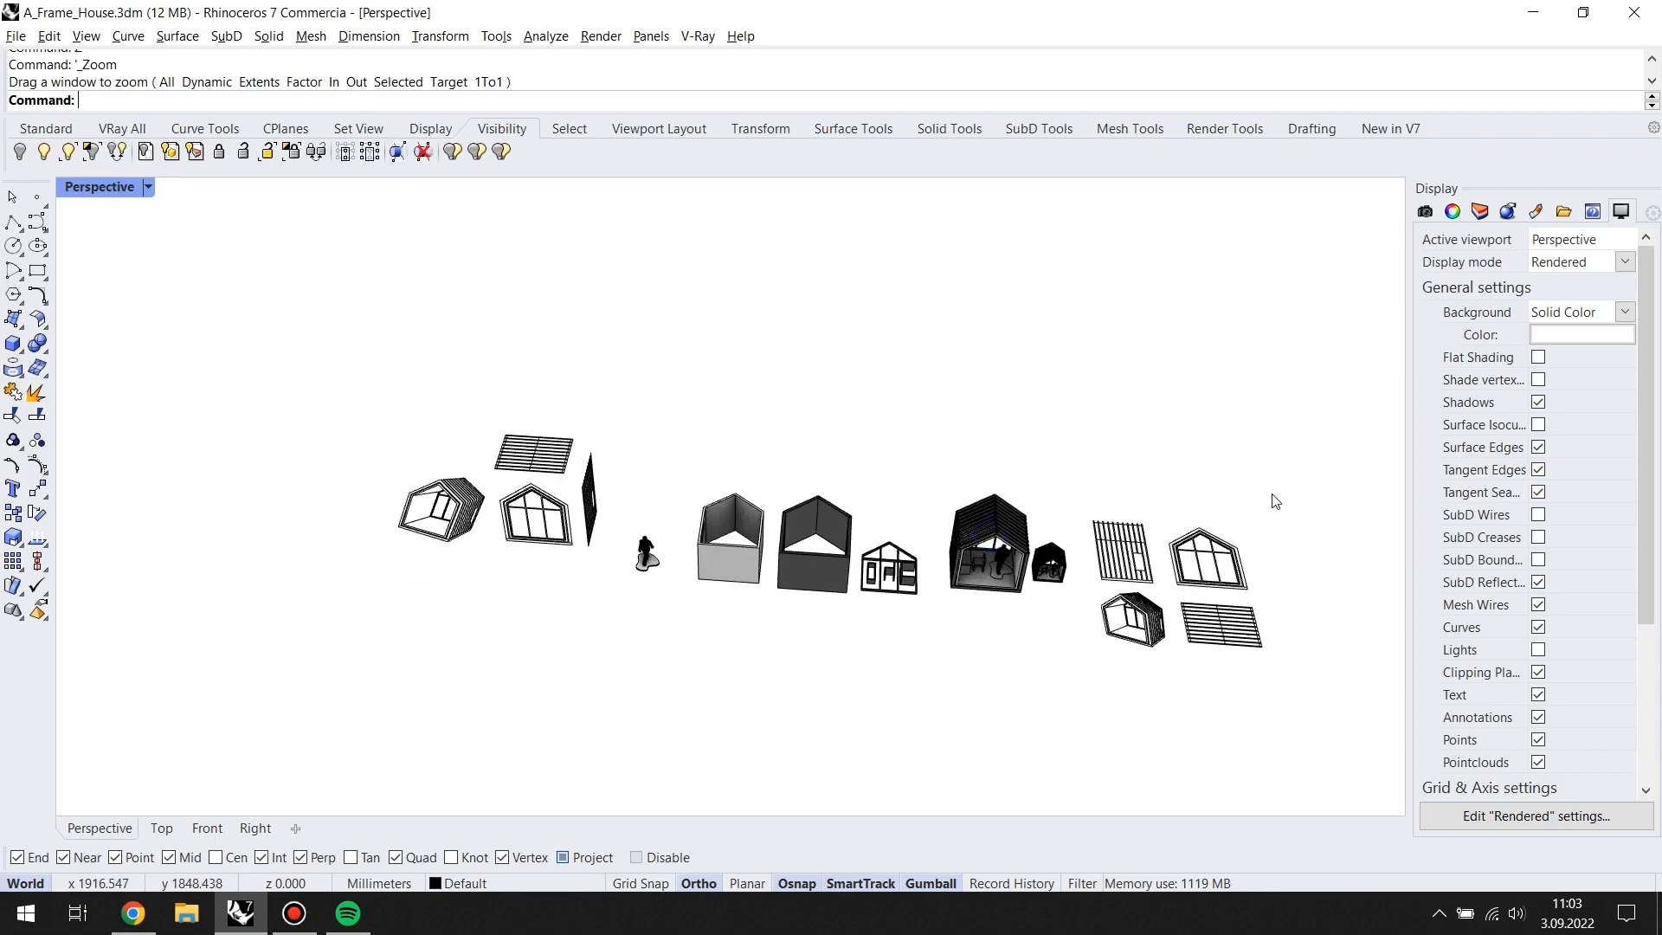
Step: Hide every model except the reference drawings and the striped house model at the far end of the row
type("hide")
key("Return")
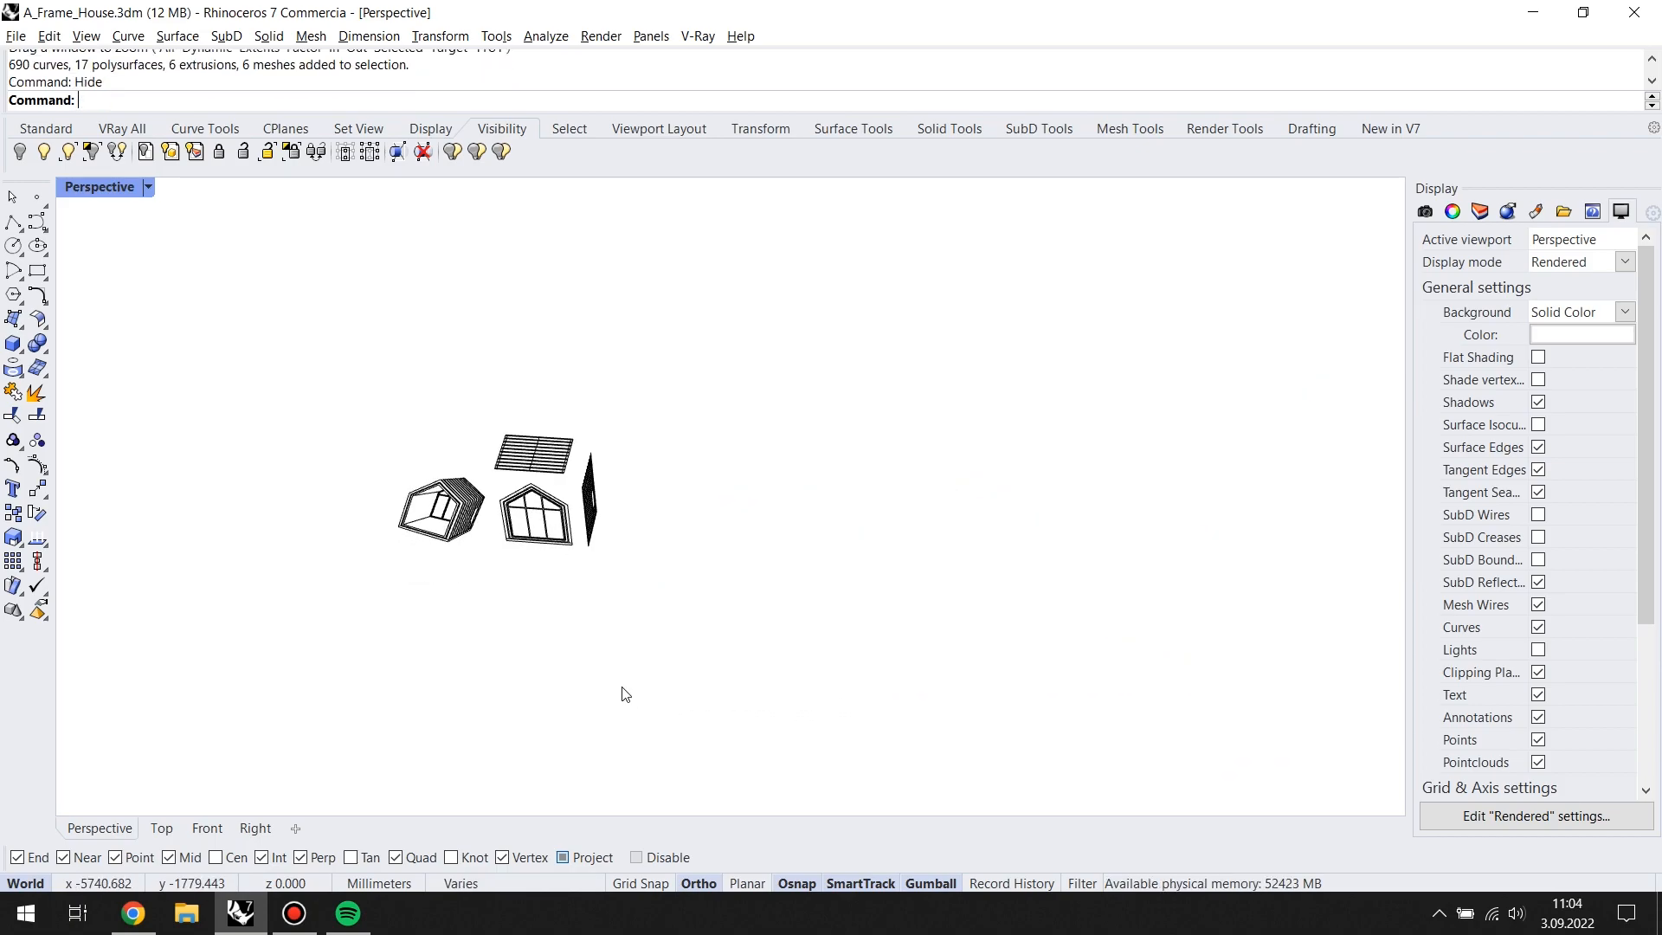
scroll(485, 500, "up", 8)
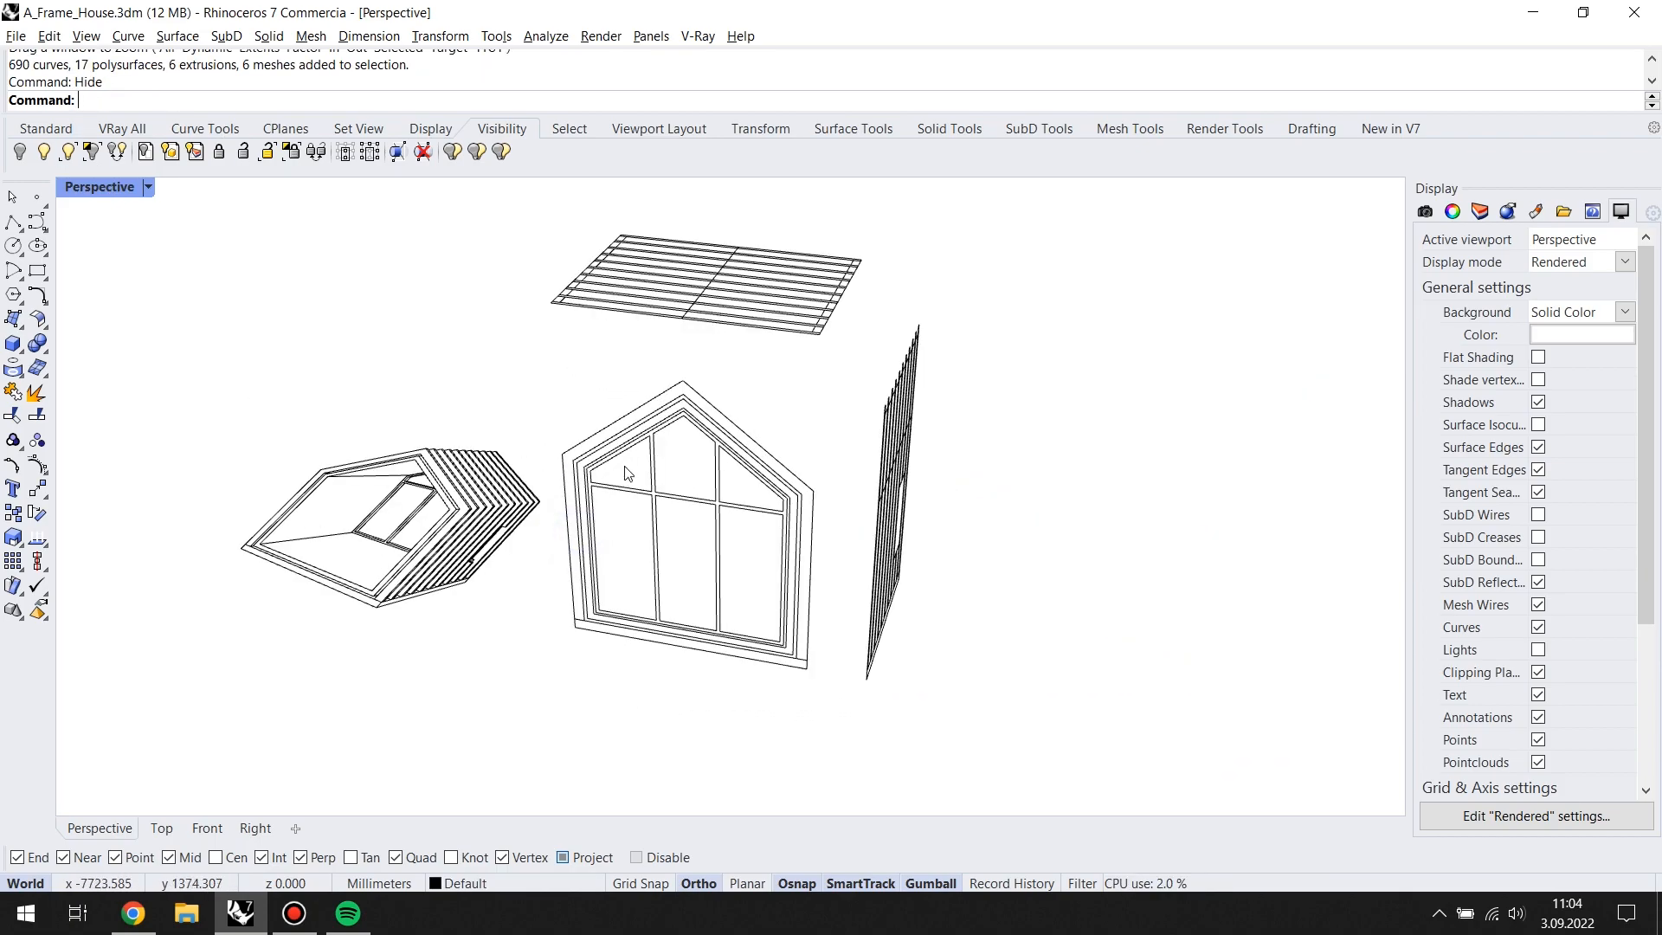
Step: Switch from the Perspective view to a maximized Front viewport showing the house's front elevation drawing
double_click(70, 176)
left_click(611, 667)
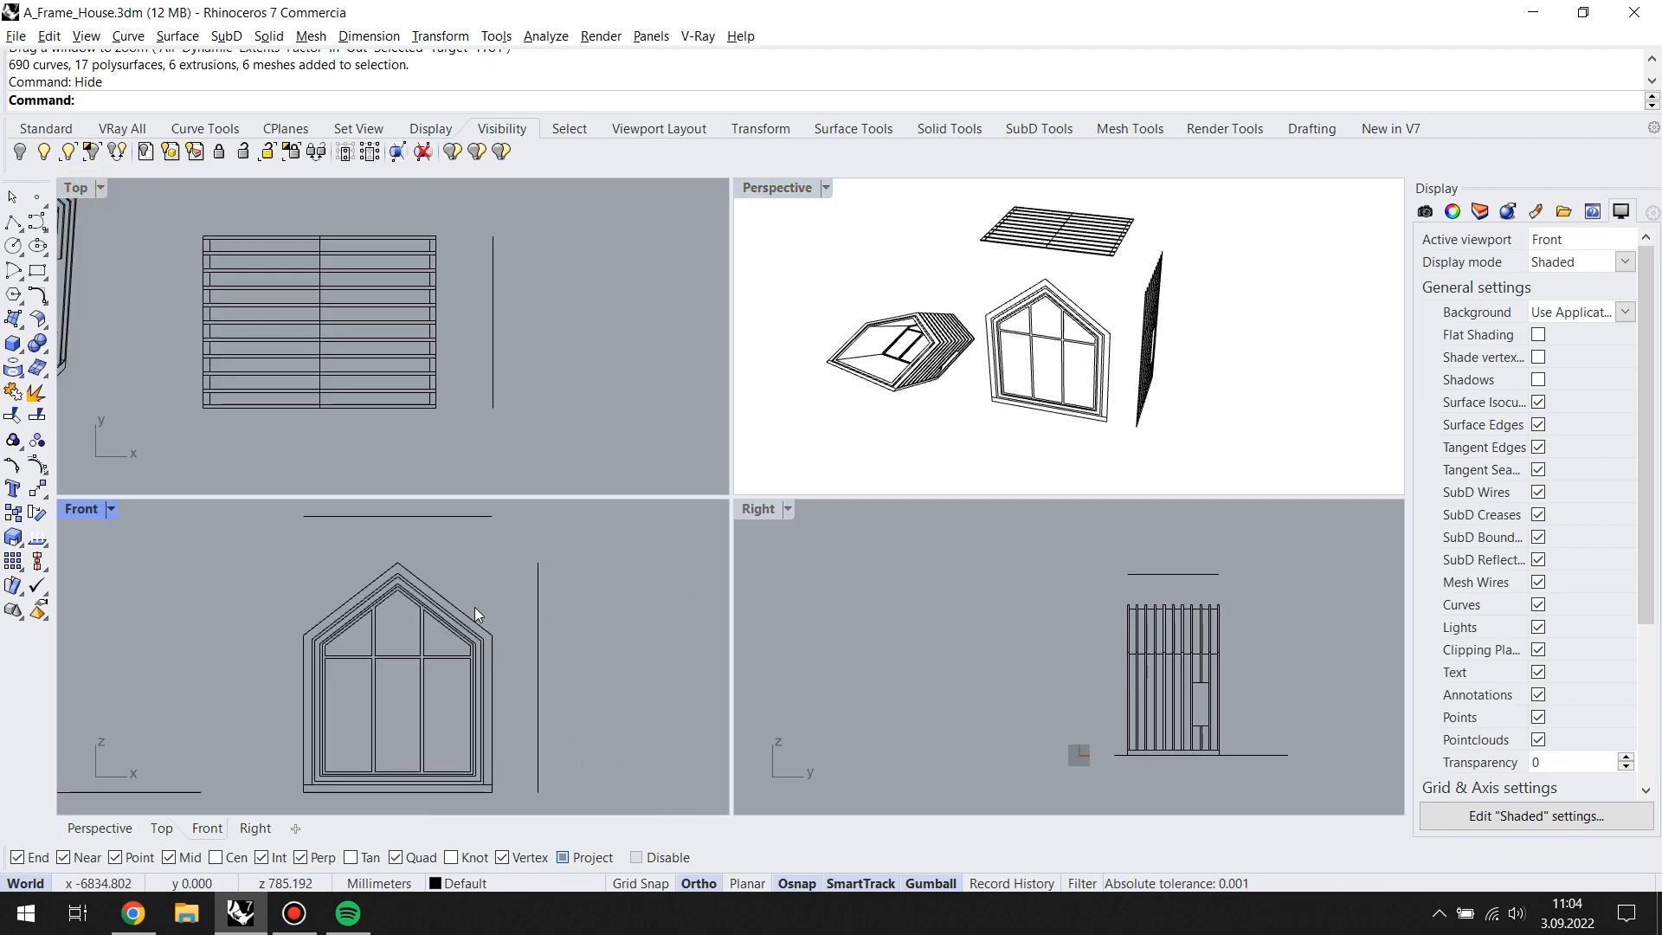
left_click(1094, 326)
key("Escape")
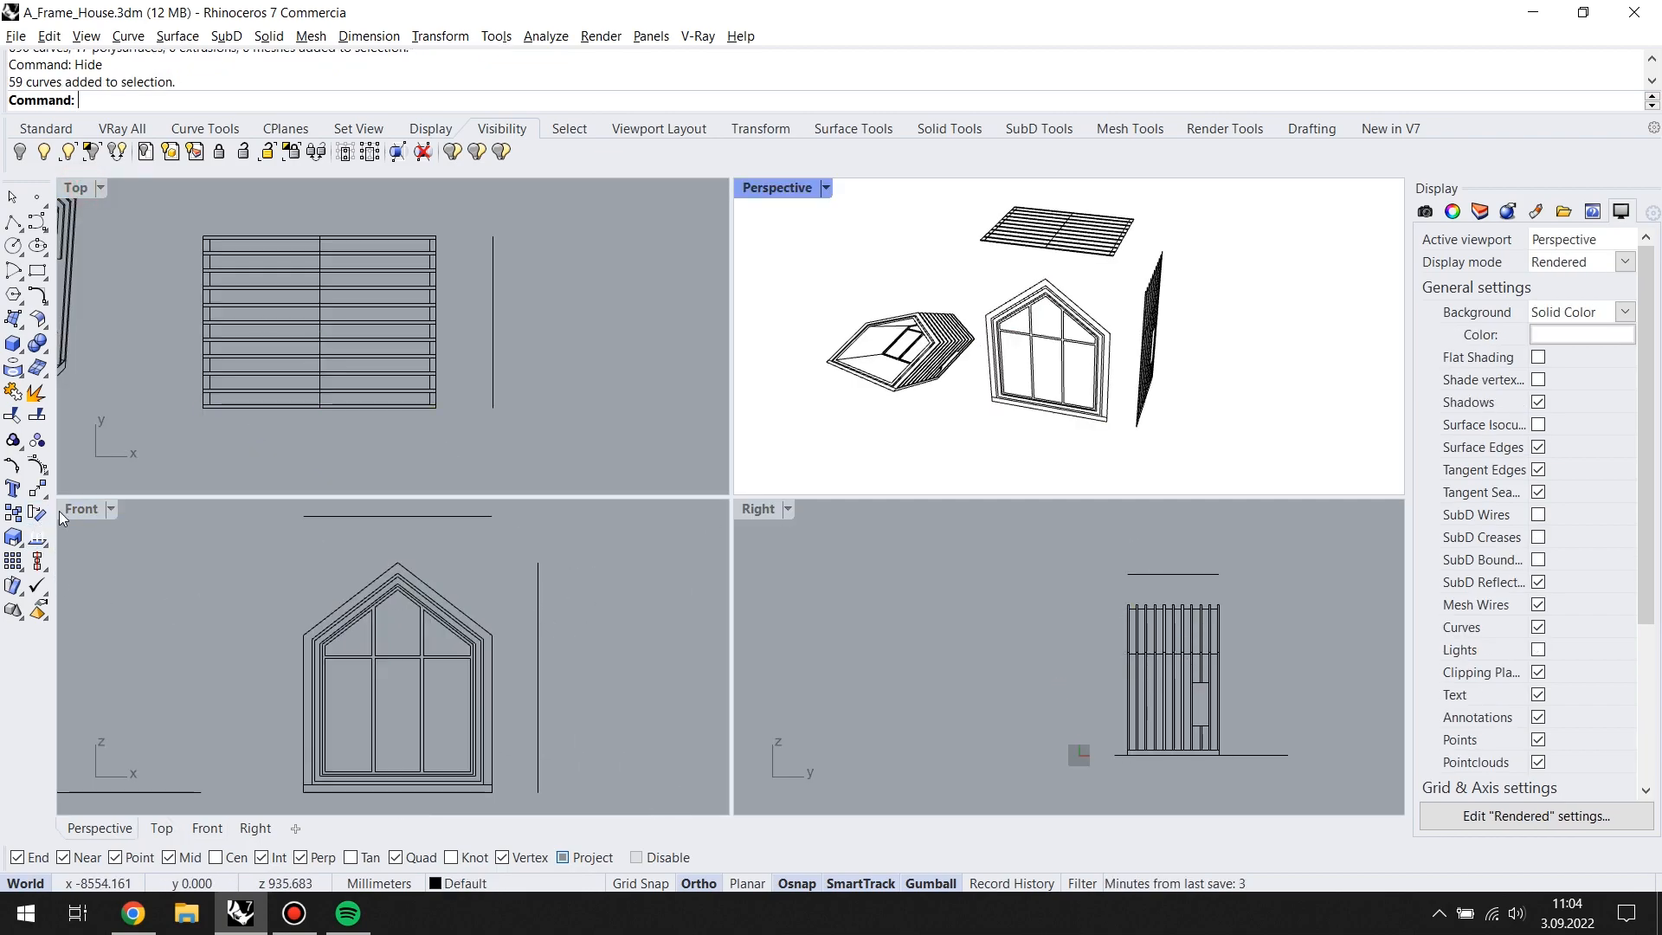
left_click(94, 501)
double_click(79, 509)
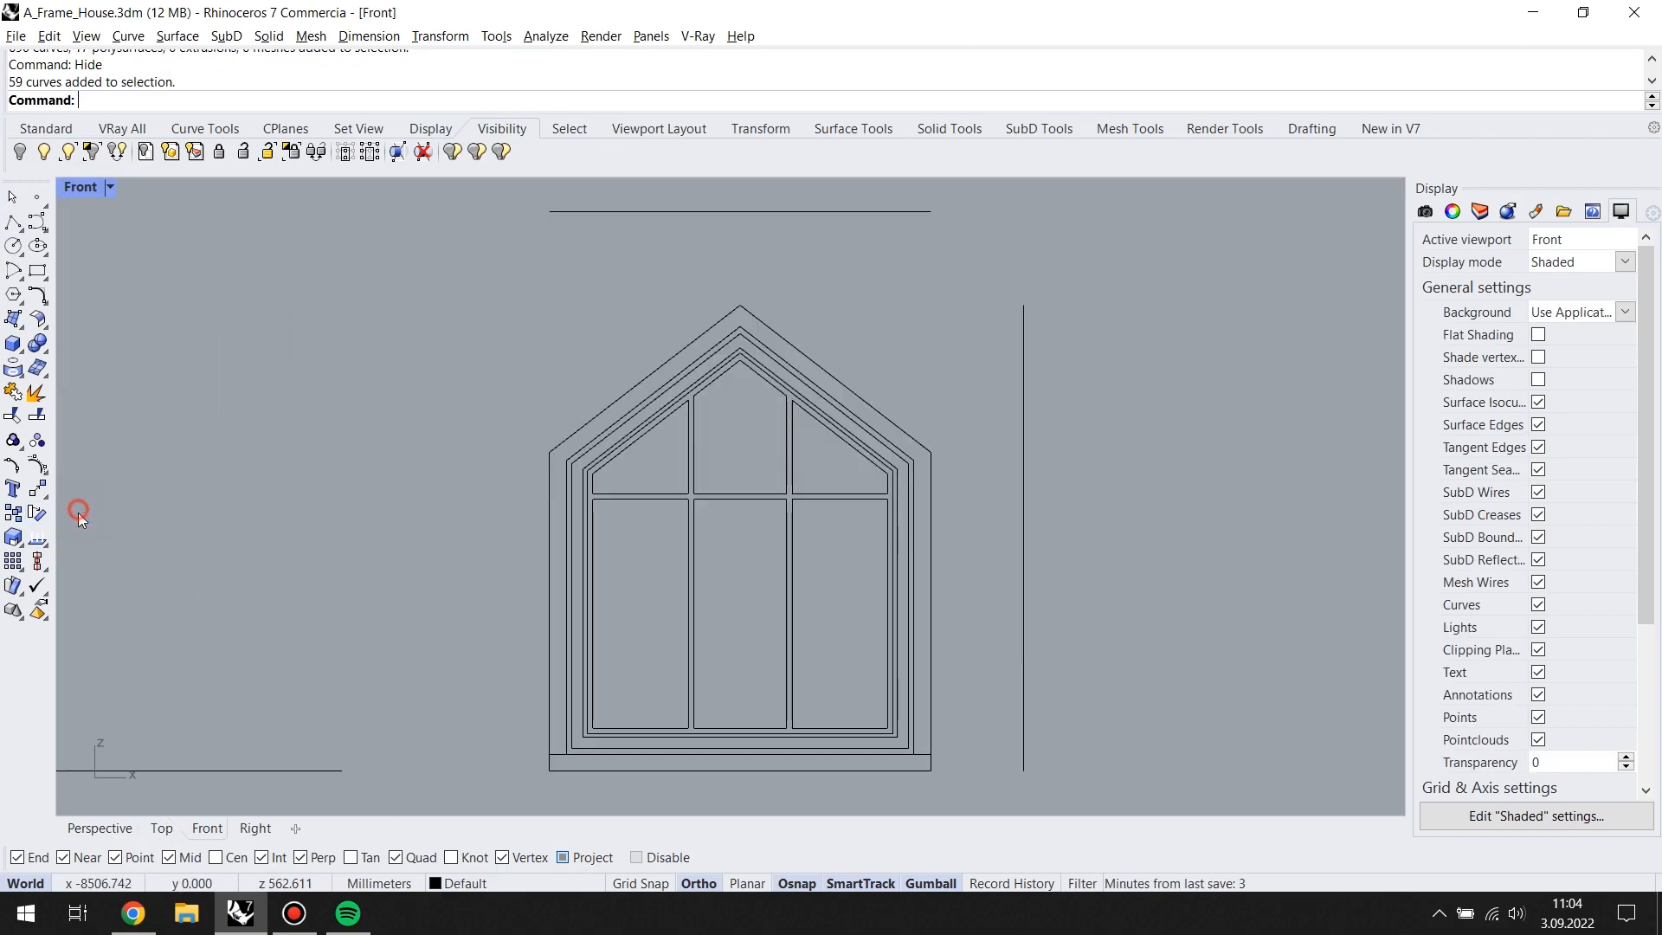
Step: Trace a closed polyline over the third pentagonal outline from the outside of the front elevation, snapping to its corners
left_click(11, 223)
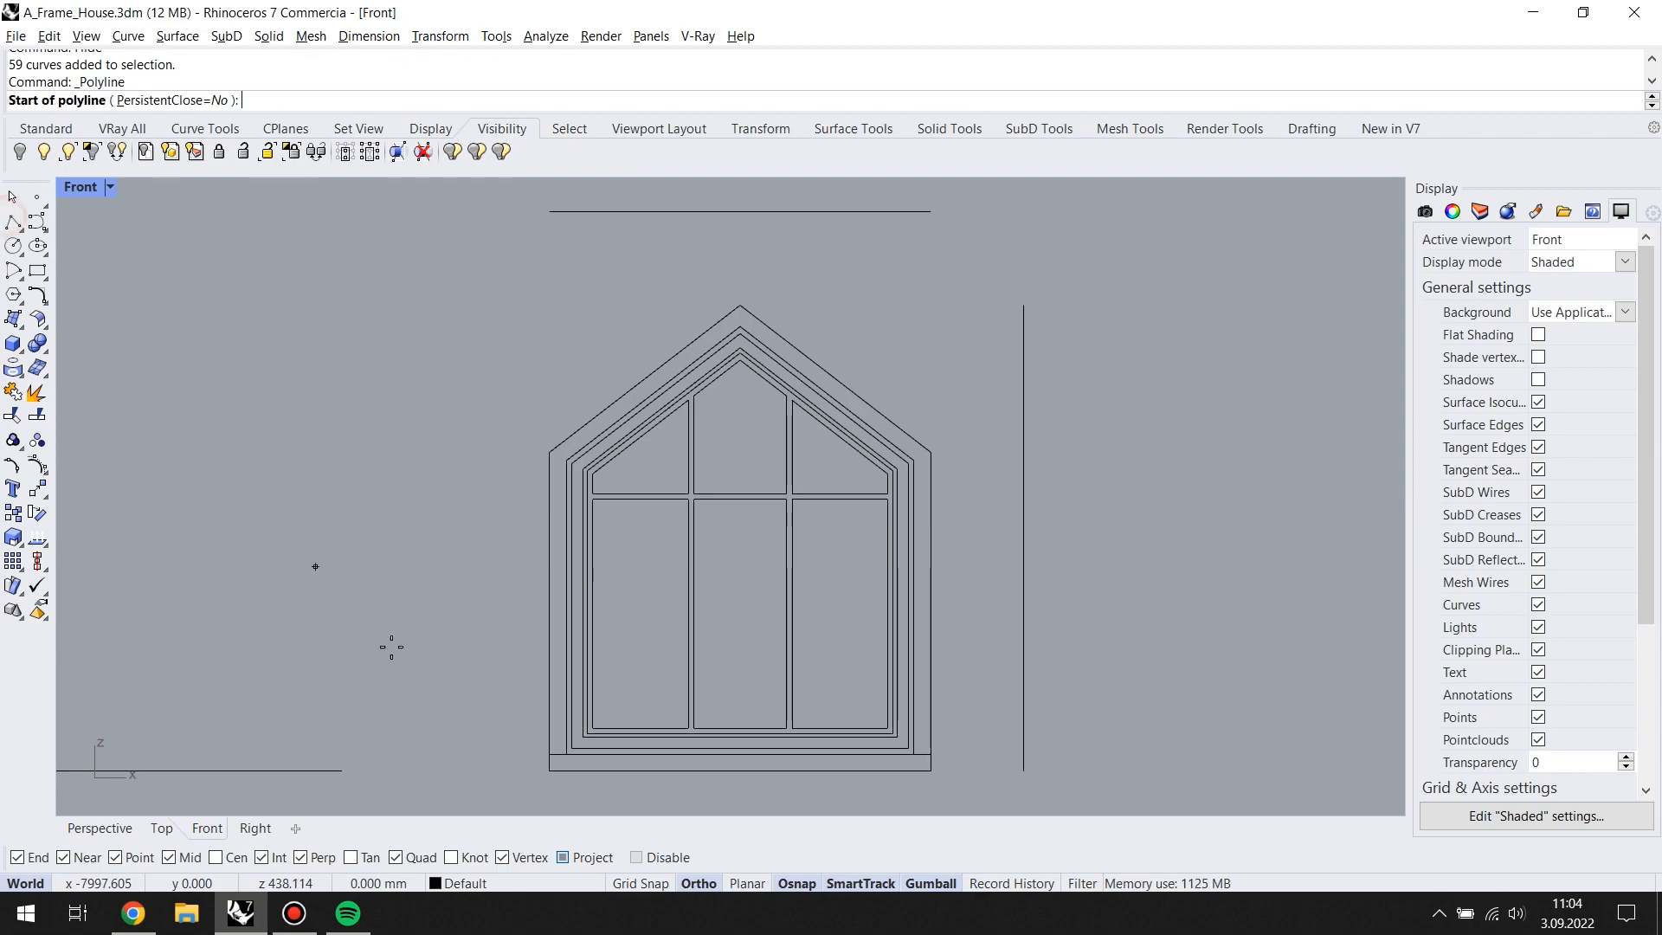
scroll(740, 351, "up", 2)
left_click(740, 330)
scroll(892, 458, "up", 2)
scroll(1031, 555, "down", 8)
right_click_drag(1028, 675, 990, 428)
scroll(987, 682, "up", 10)
left_click(1015, 603)
scroll(638, 611, "down", 4)
scroll(530, 601, "down", 5)
scroll(678, 583, "up", 5)
left_click(678, 582)
scroll(678, 438, "down", 3)
scroll(687, 451, "down", 3)
scroll(686, 502, "up", 3)
left_click(688, 474)
scroll(754, 546, "down", 2)
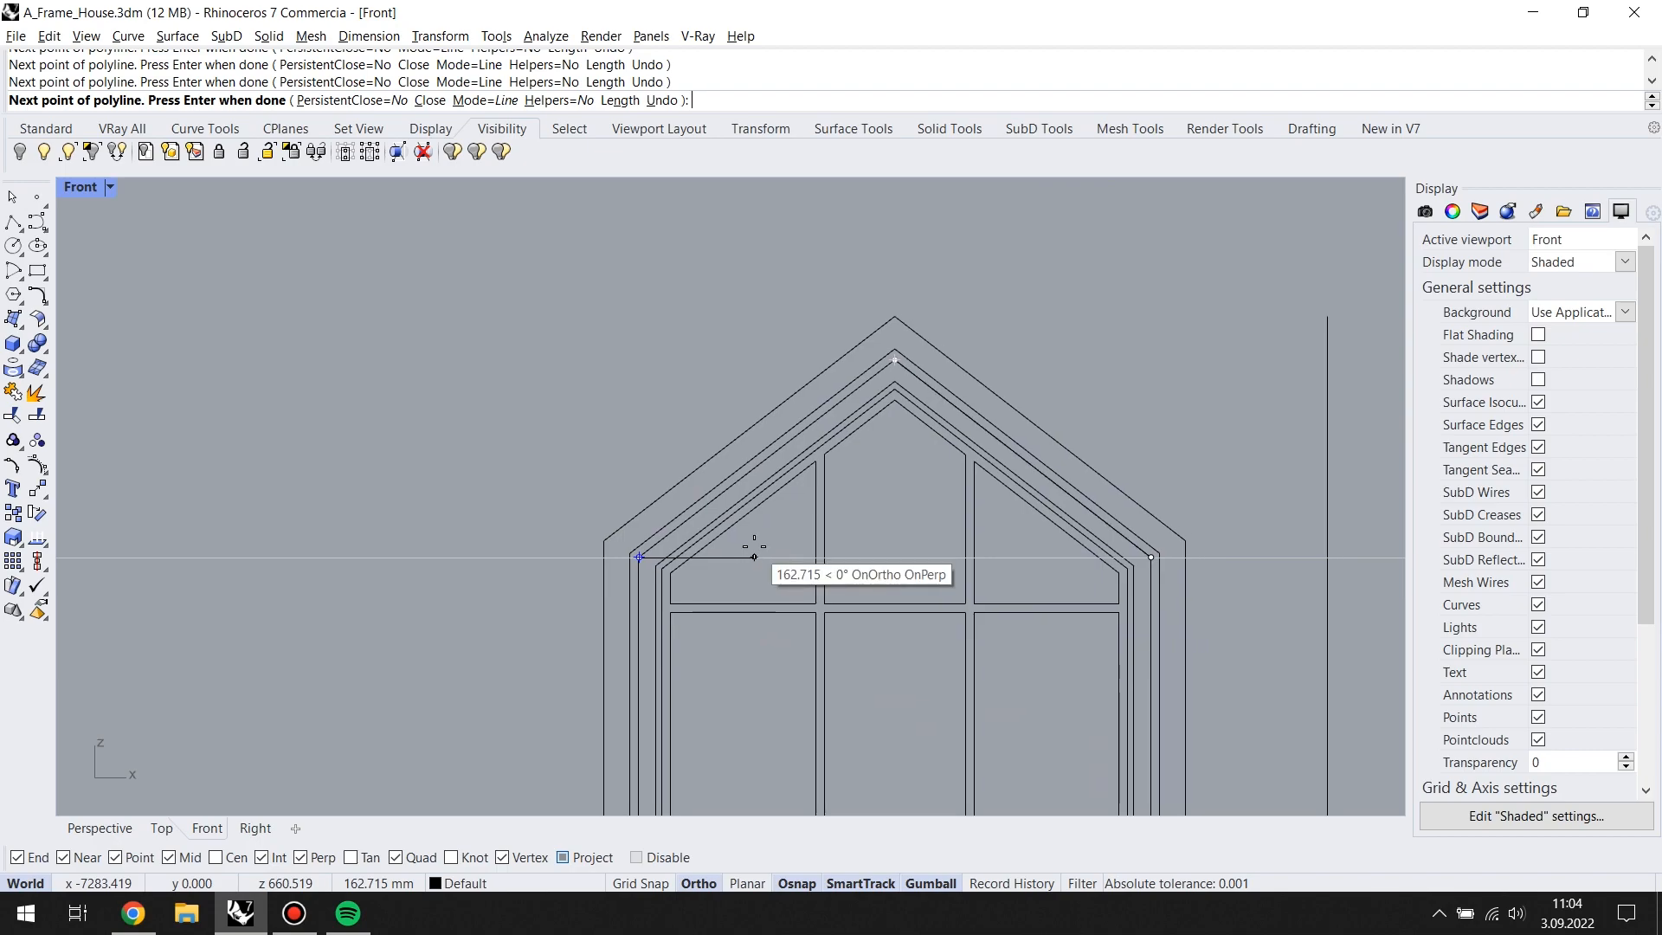
type("c")
key("Return")
Step: Select the newly traced outer frame outline on the front elevation
scroll(901, 377, "up", 2)
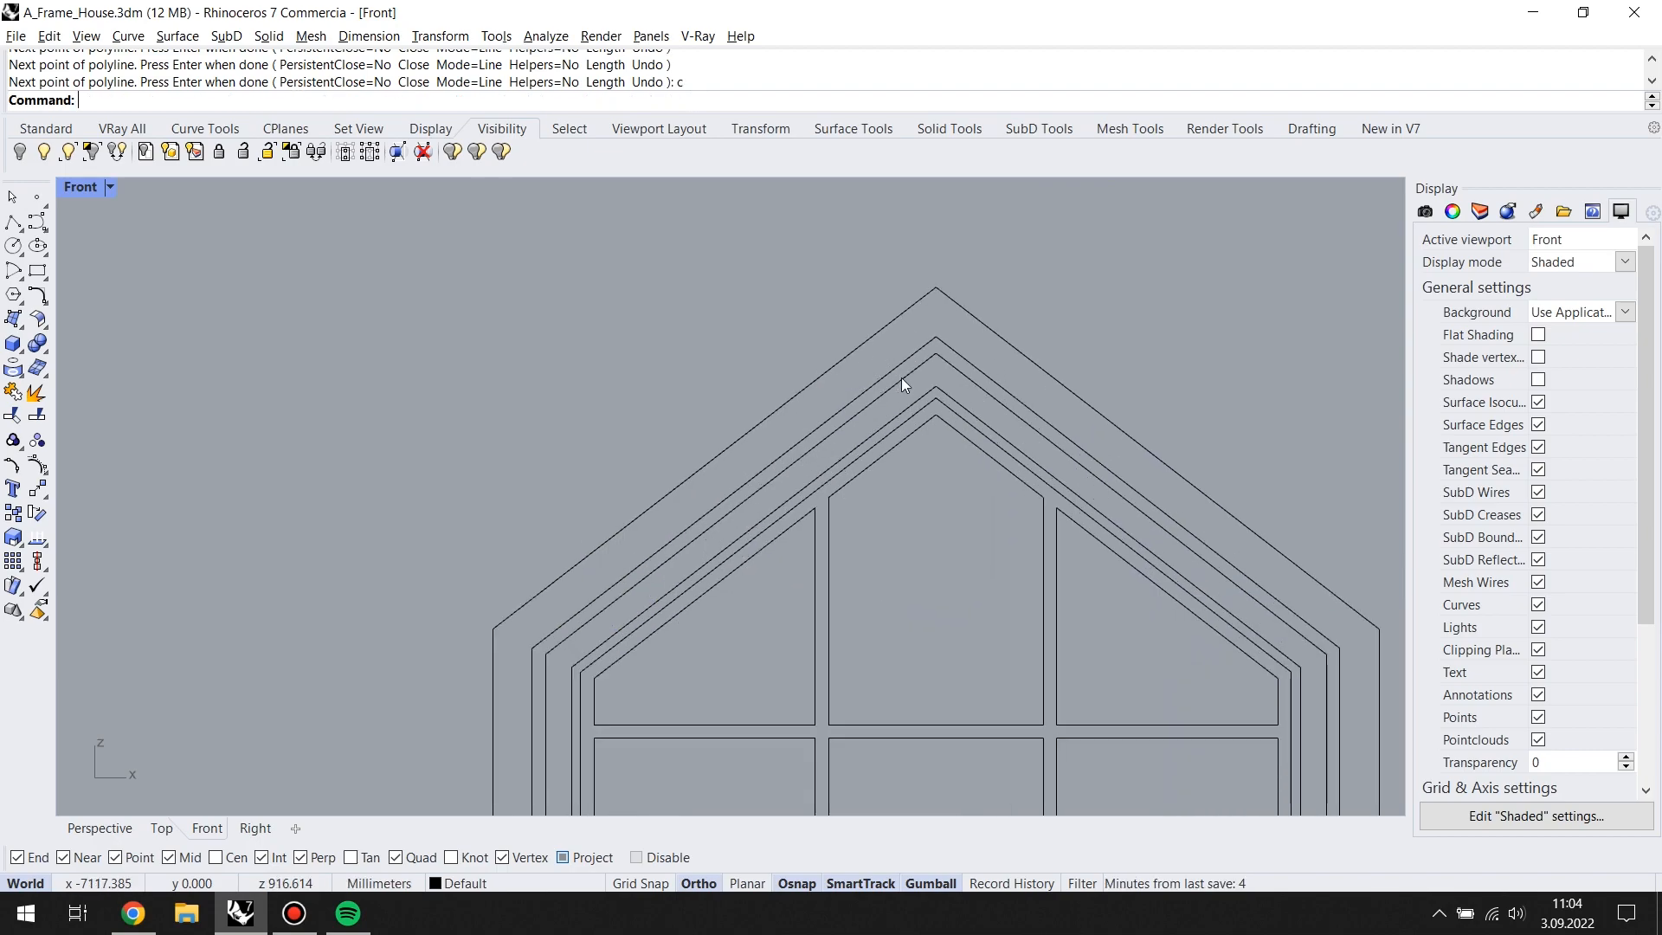
left_click(901, 377)
scroll(698, 422, "down", 2)
left_click(684, 425)
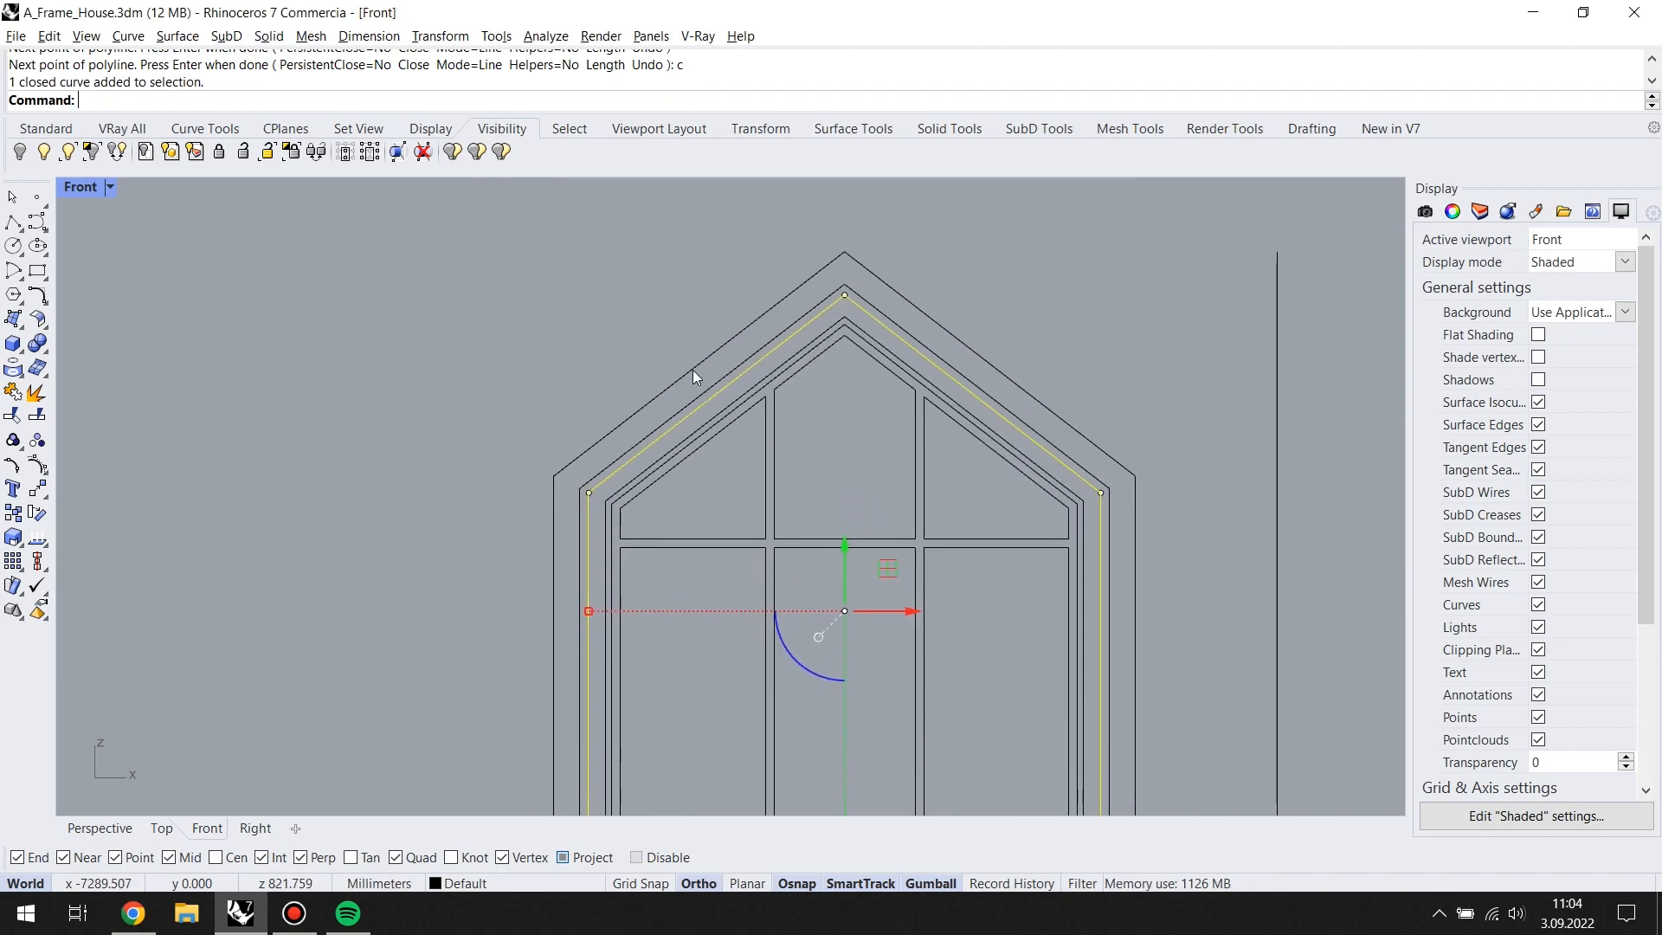
Step: Trace a closed polyline over the fourth pentagonal outline of the front elevation, just inside the selected one
left_click(13, 222)
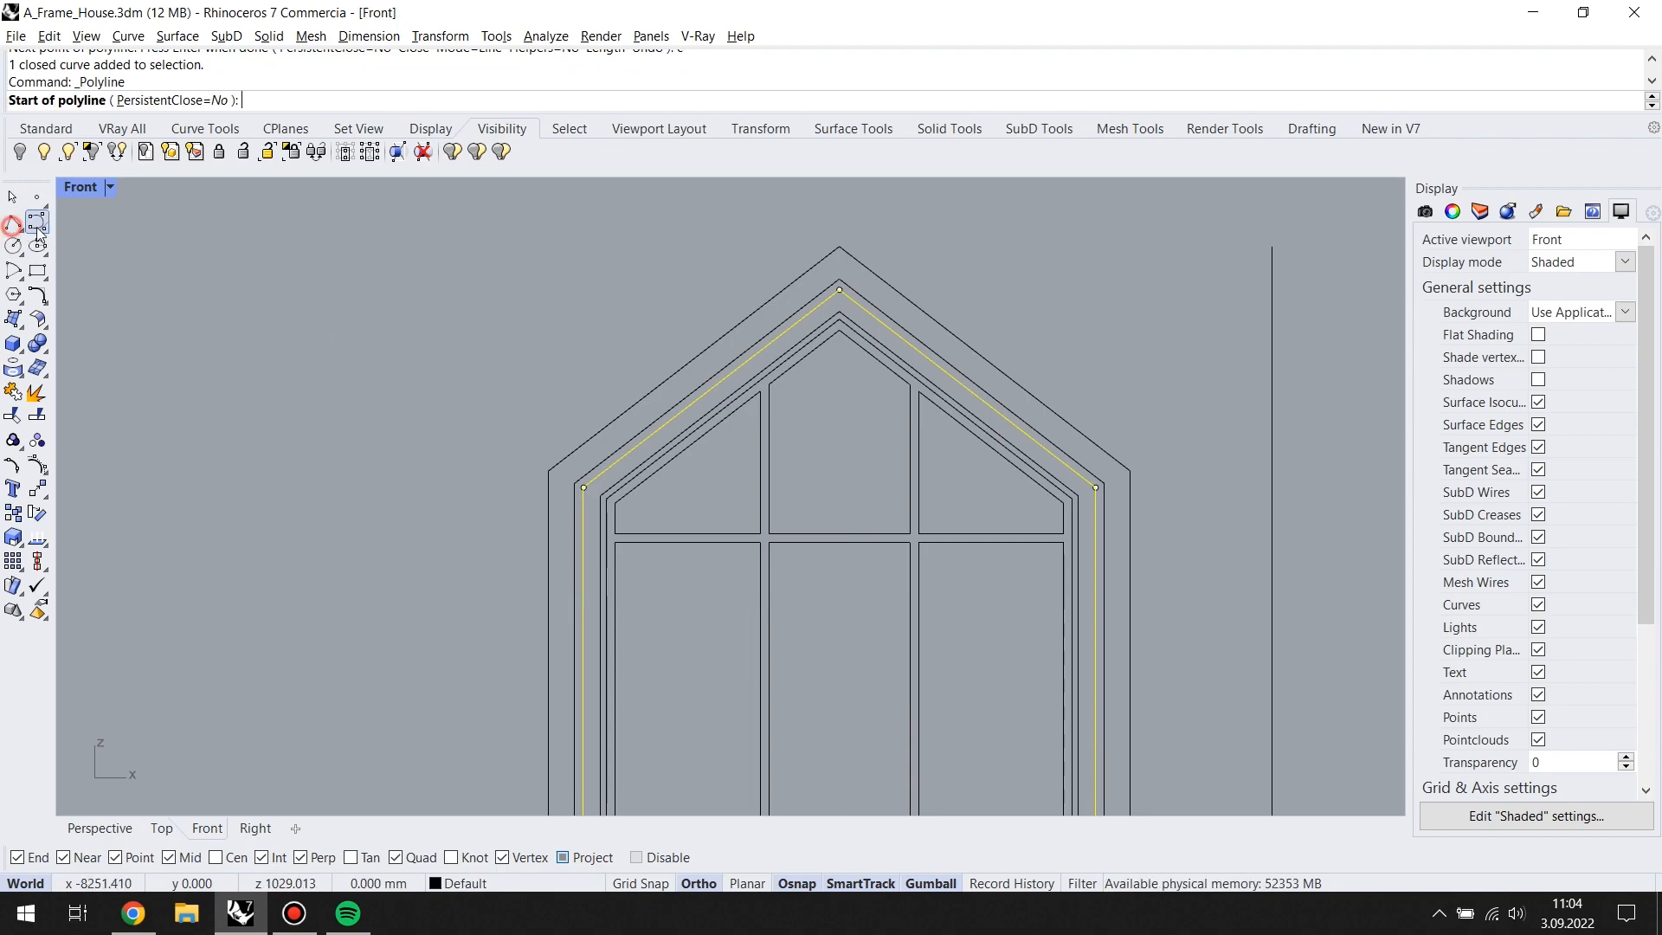
scroll(666, 510, "up", 3)
left_click(655, 516)
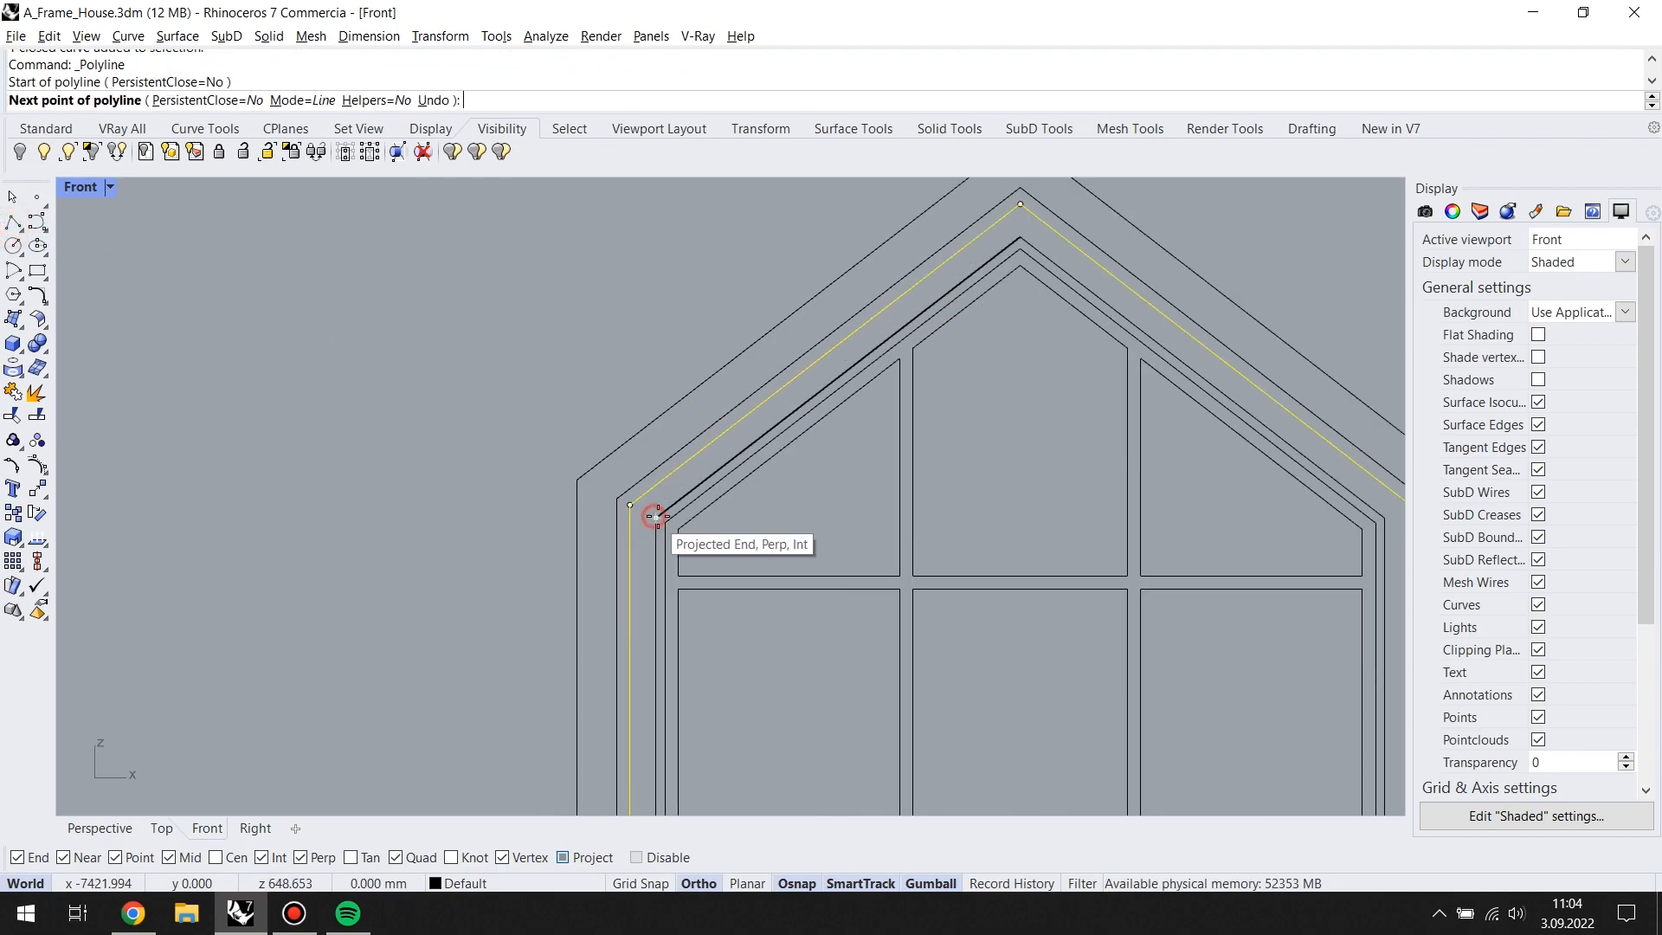
left_click(1021, 240)
scroll(957, 482, "down", 3)
scroll(969, 454, "up", 4)
left_click(974, 449)
scroll(961, 576, "down", 3)
scroll(987, 554, "up", 5)
left_click(989, 554)
scroll(989, 554, "down", 3)
scroll(555, 568, "up", 5)
left_click(545, 543)
scroll(545, 543, "down", 3)
scroll(728, 444, "up", 5)
type("c")
key("Return")
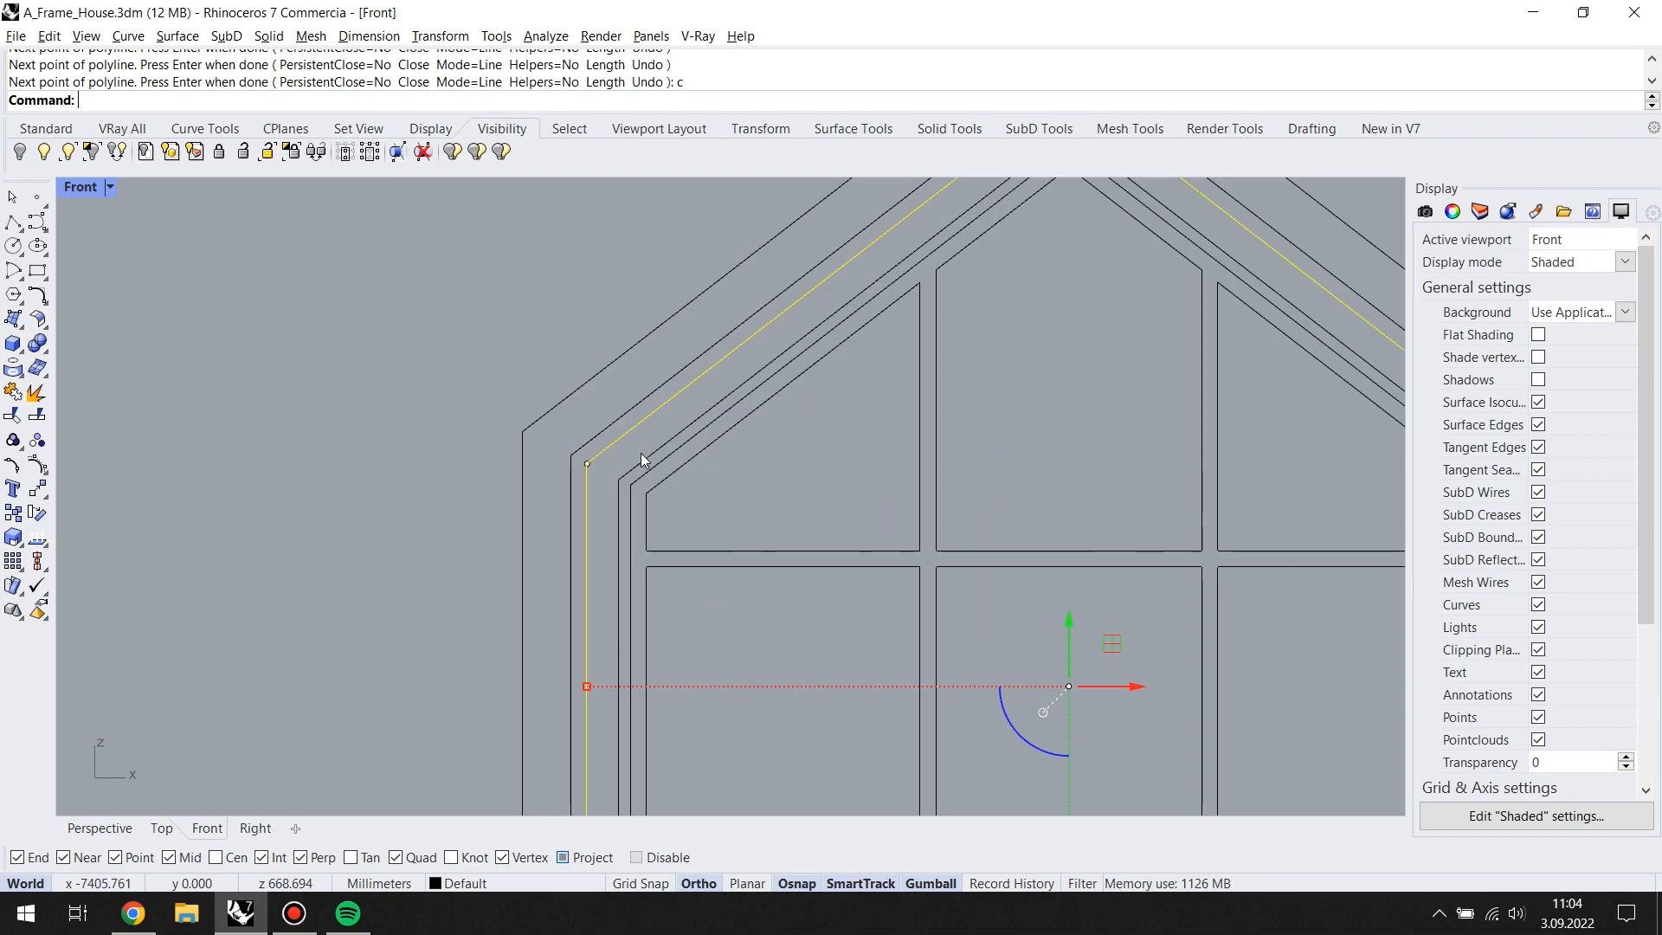
Step: Add the second traced frame outline to the selection
scroll(644, 457, "up", 2)
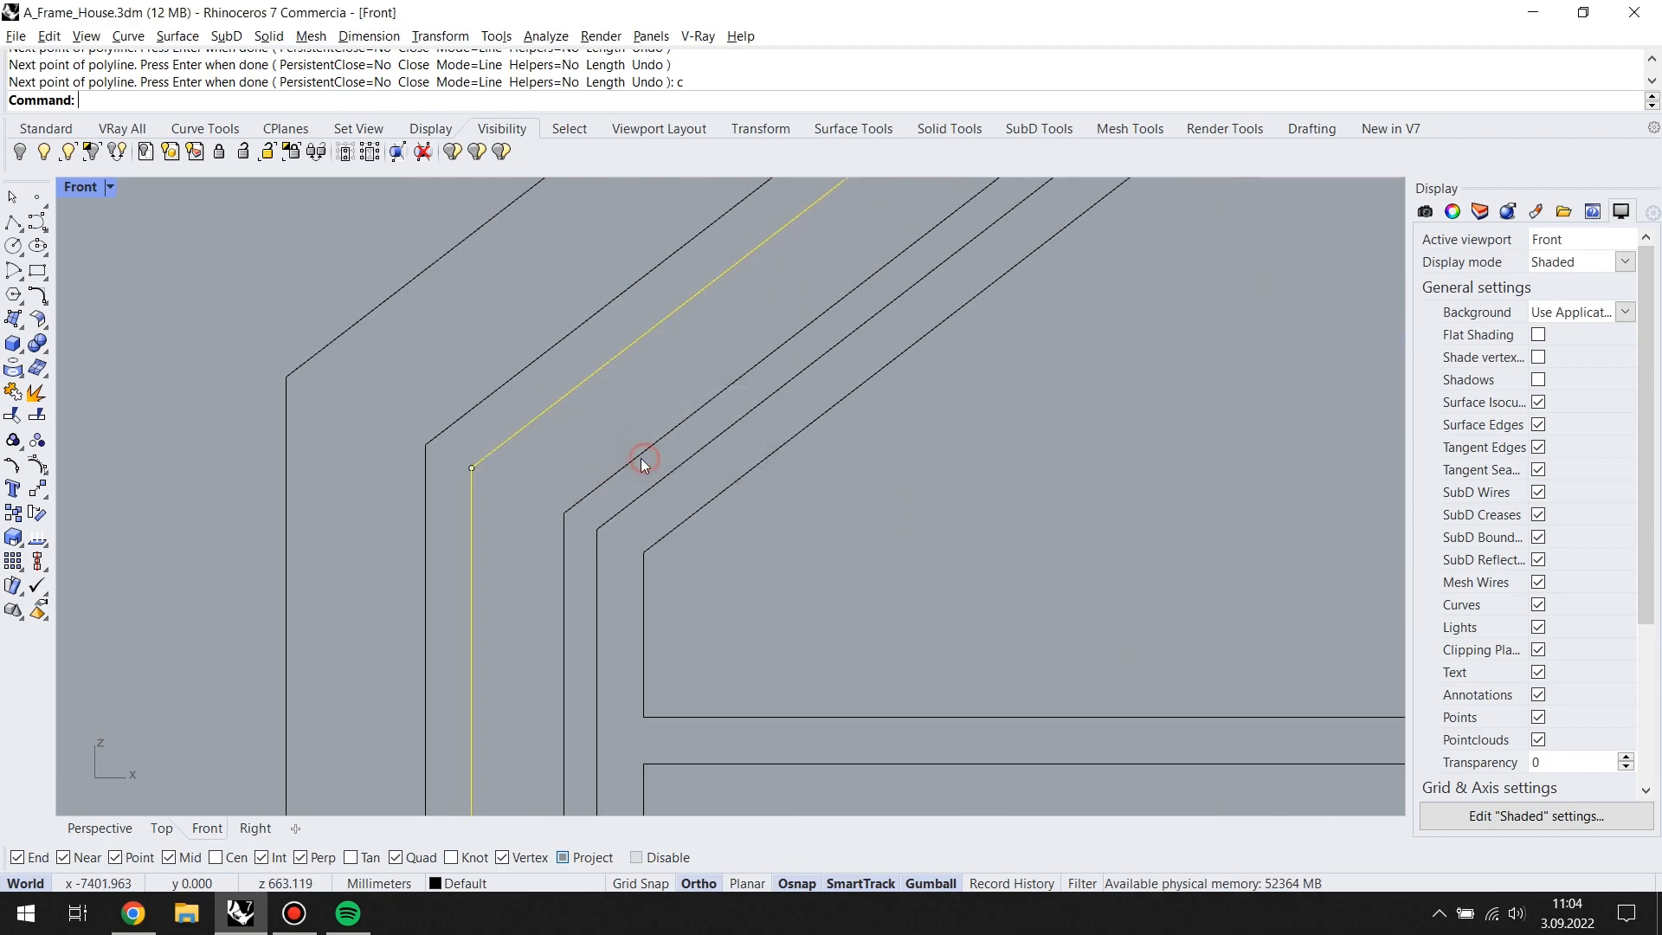
left_click(630, 467)
left_click(675, 424)
scroll(781, 524, "down", 5)
scroll(783, 524, "up", 2)
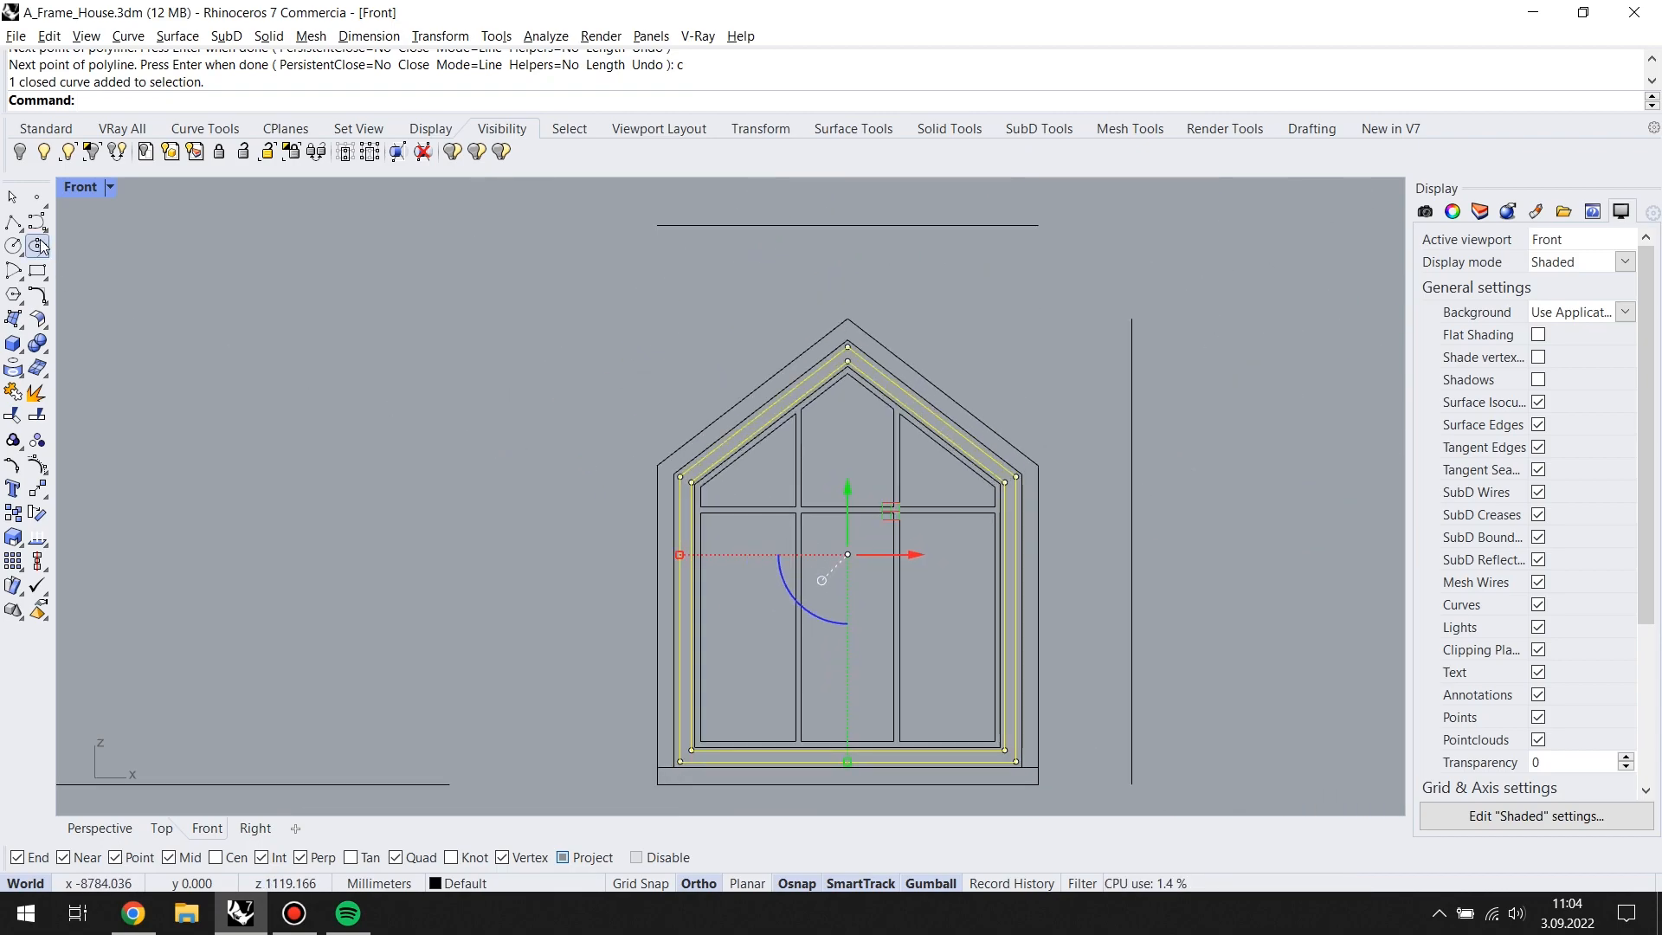
Step: Trace a closed polyline over the innermost pentagonal frame outline surrounding the window panes
left_click(16, 223)
scroll(660, 438, "up", 2)
scroll(631, 519, "up", 2)
scroll(601, 501, "up", 1)
left_click(600, 501)
right_click_drag(600, 501, 753, 622)
scroll(927, 464, "down", 2)
scroll(879, 397, "up", 3)
left_click(883, 375)
scroll(882, 374, "down", 1)
scroll(865, 467, "down", 1)
scroll(983, 549, "up", 1)
left_click(981, 541)
scroll(983, 485, "down", 3)
scroll(1013, 616, "up", 3)
left_click(1014, 616)
scroll(668, 619, "down", 2)
scroll(594, 613, "up", 3)
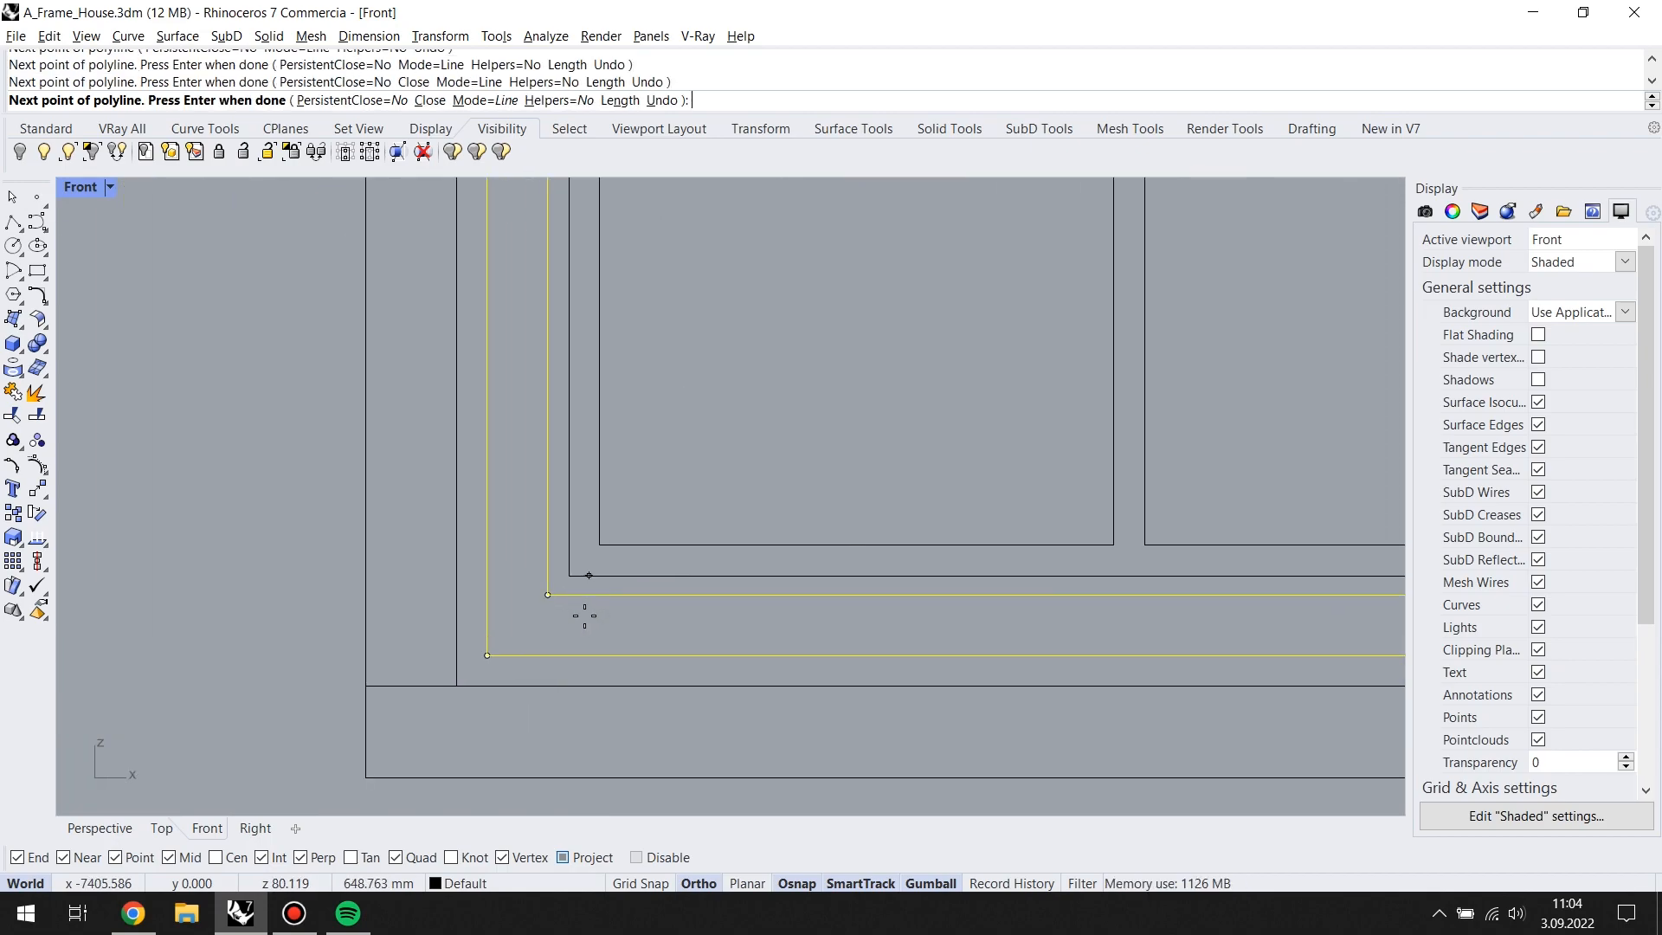
left_click(568, 574)
scroll(569, 574, "down", 2)
scroll(753, 537, "up", 3)
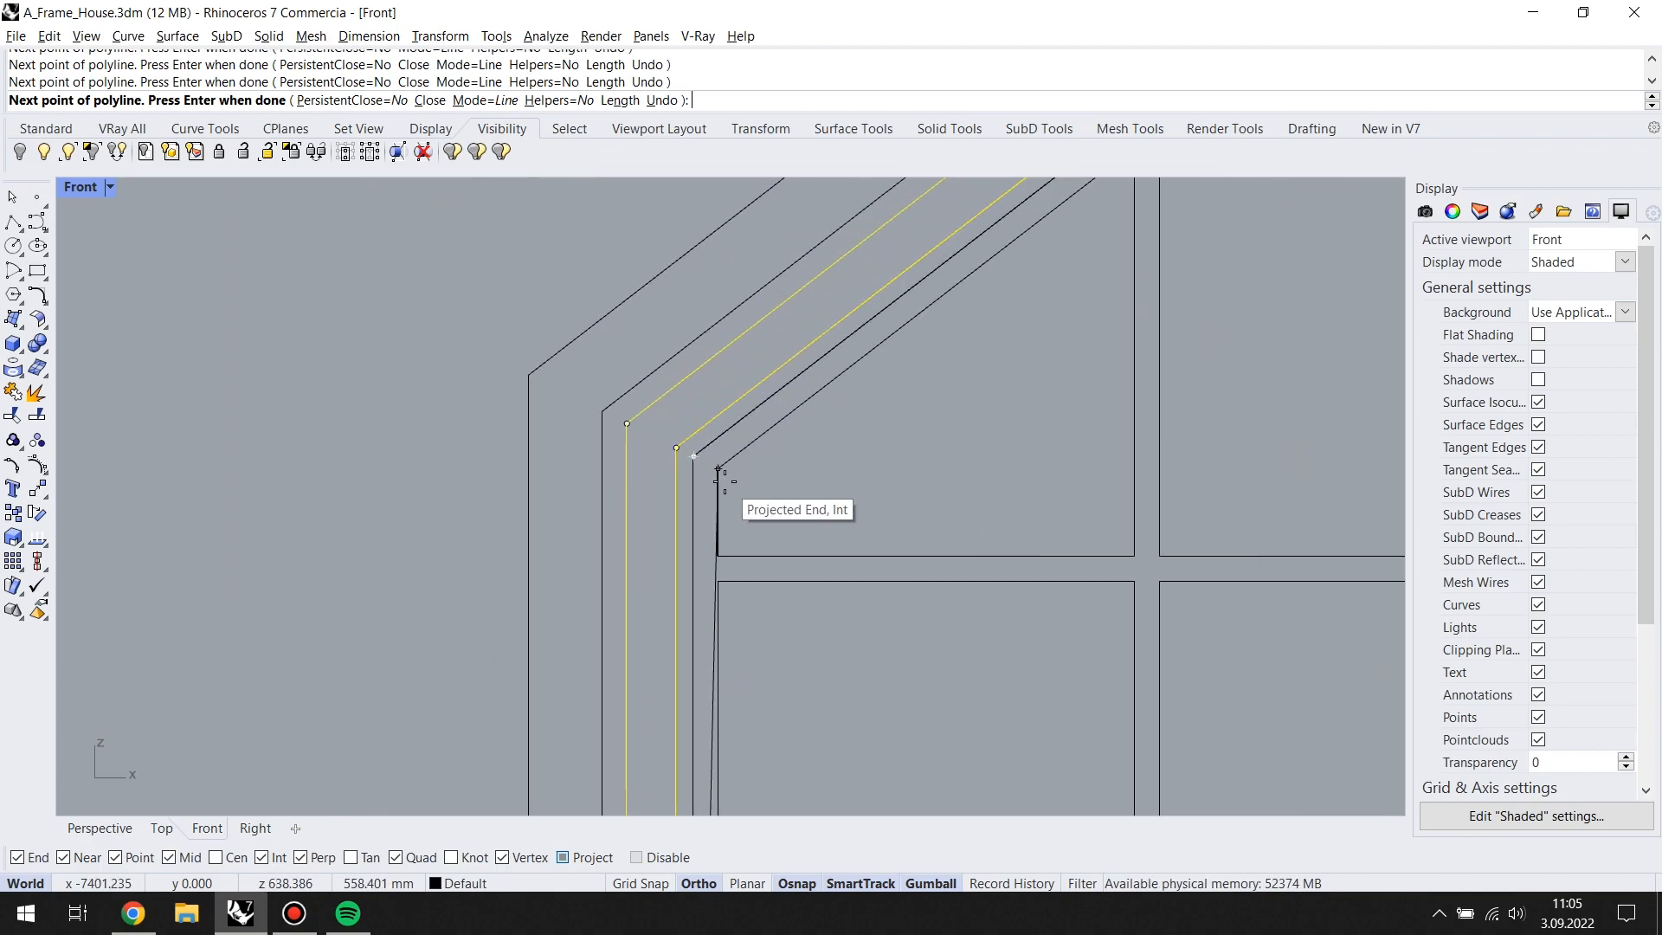
left_click(699, 457)
Step: Trace a closed polyline around the upper-left sloped window pane of the front elevation
key("Return")
left_click(718, 470)
scroll(718, 470, "down", 2)
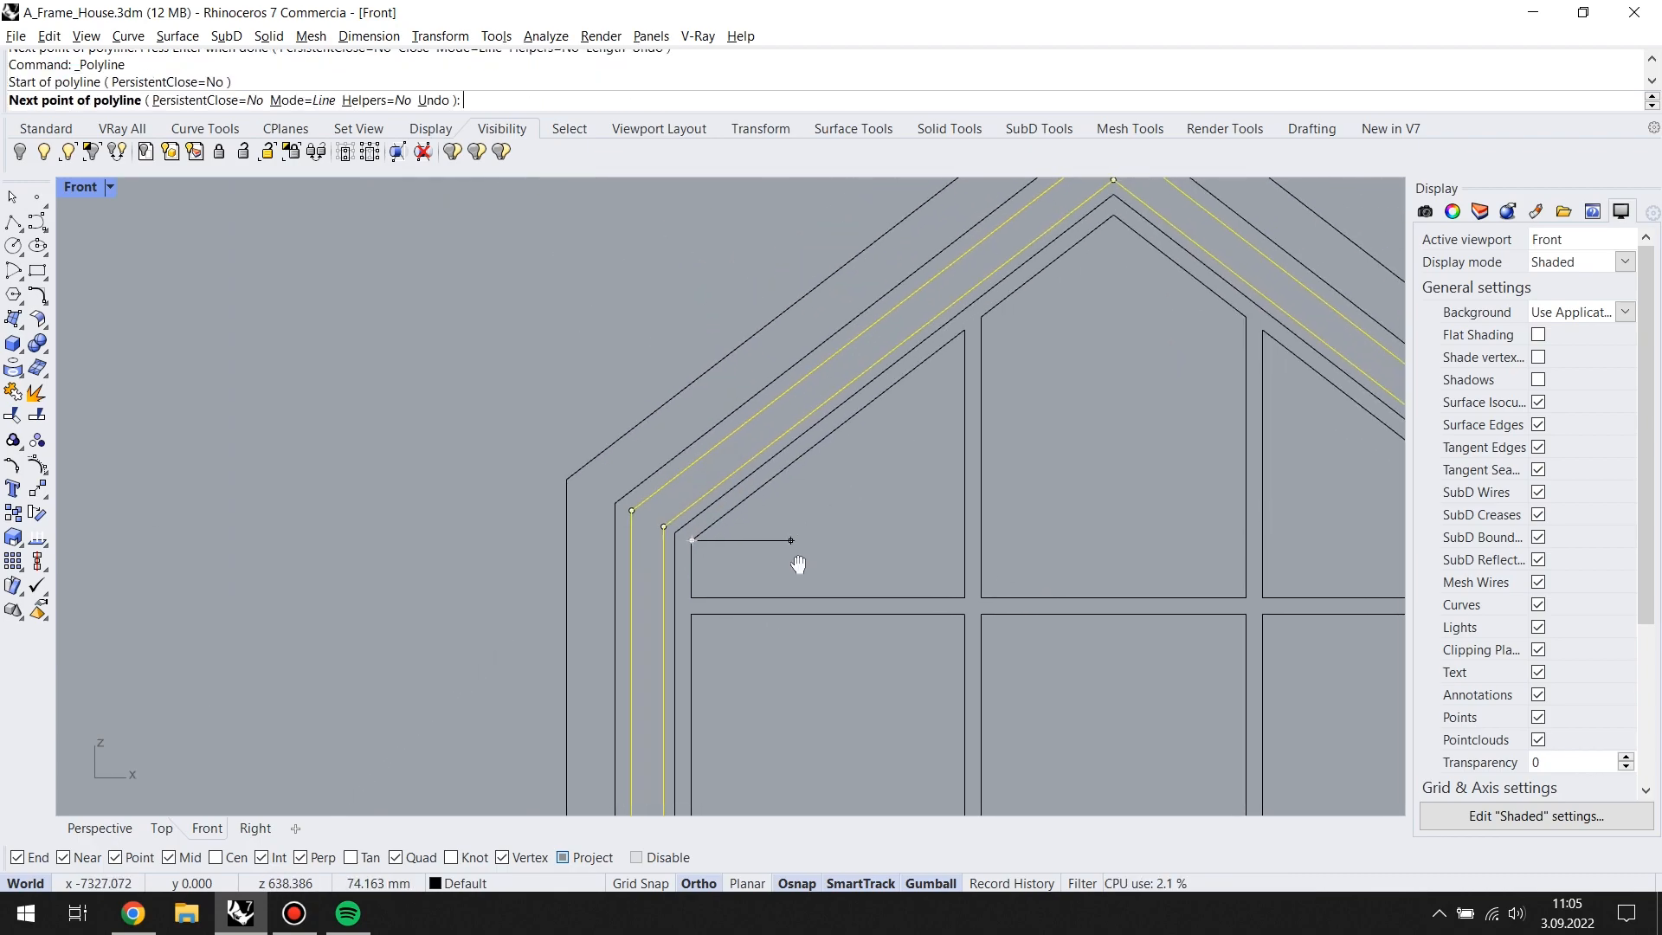
left_click(962, 332)
left_click(949, 597)
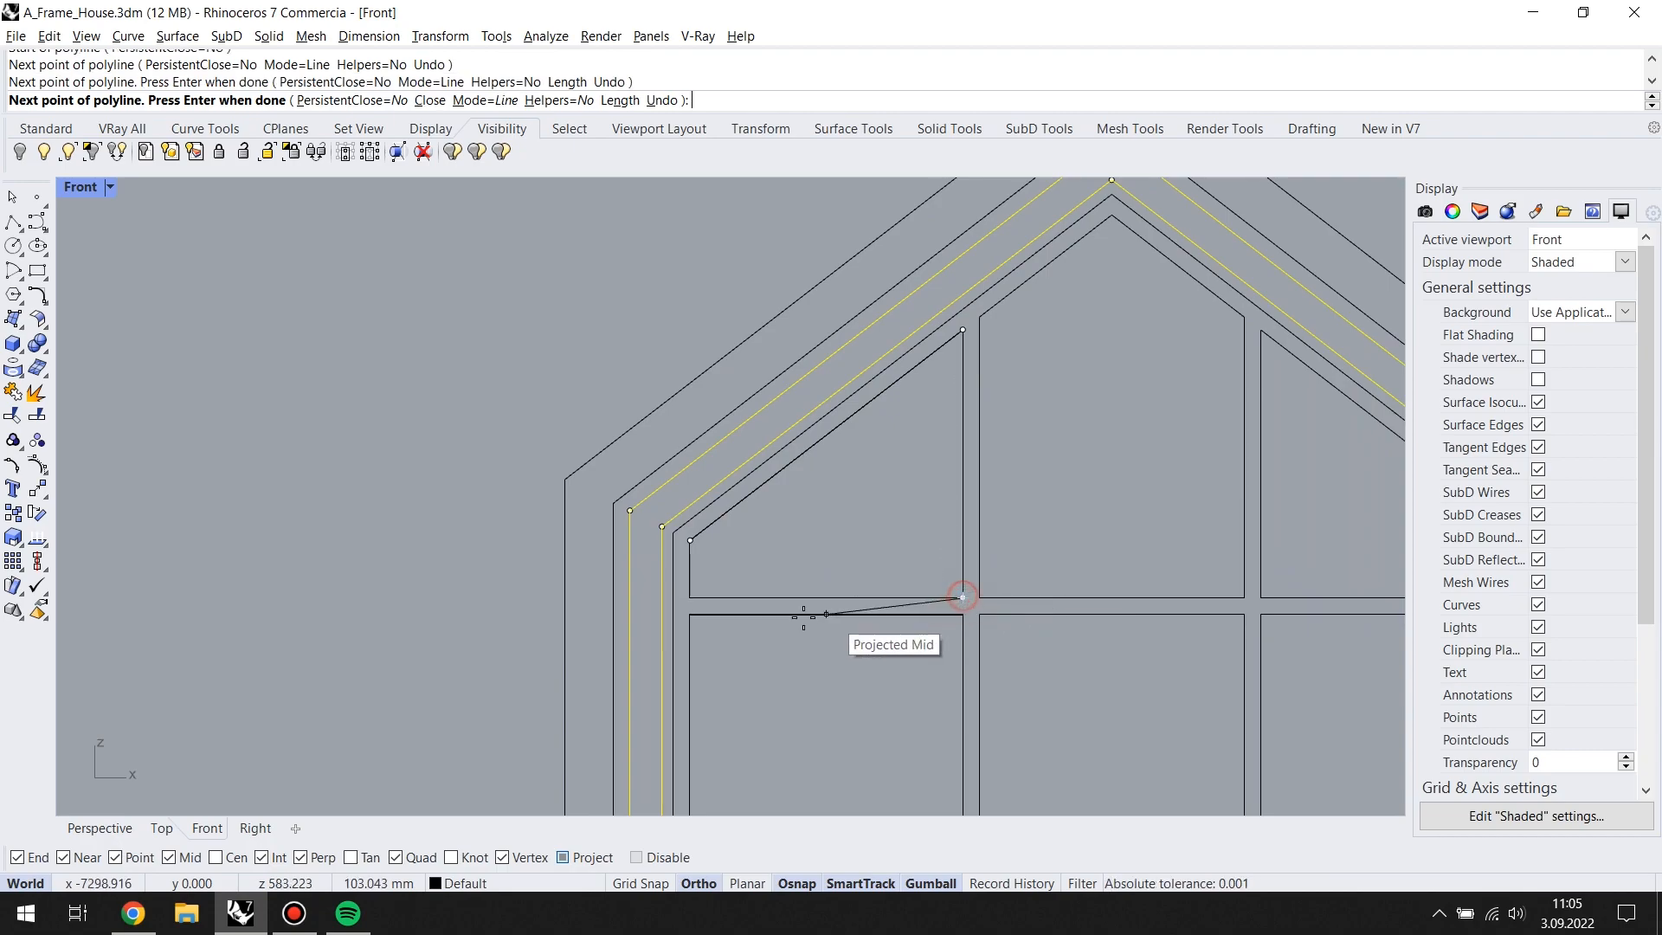
left_click(690, 542)
scroll(927, 540, "down", 2)
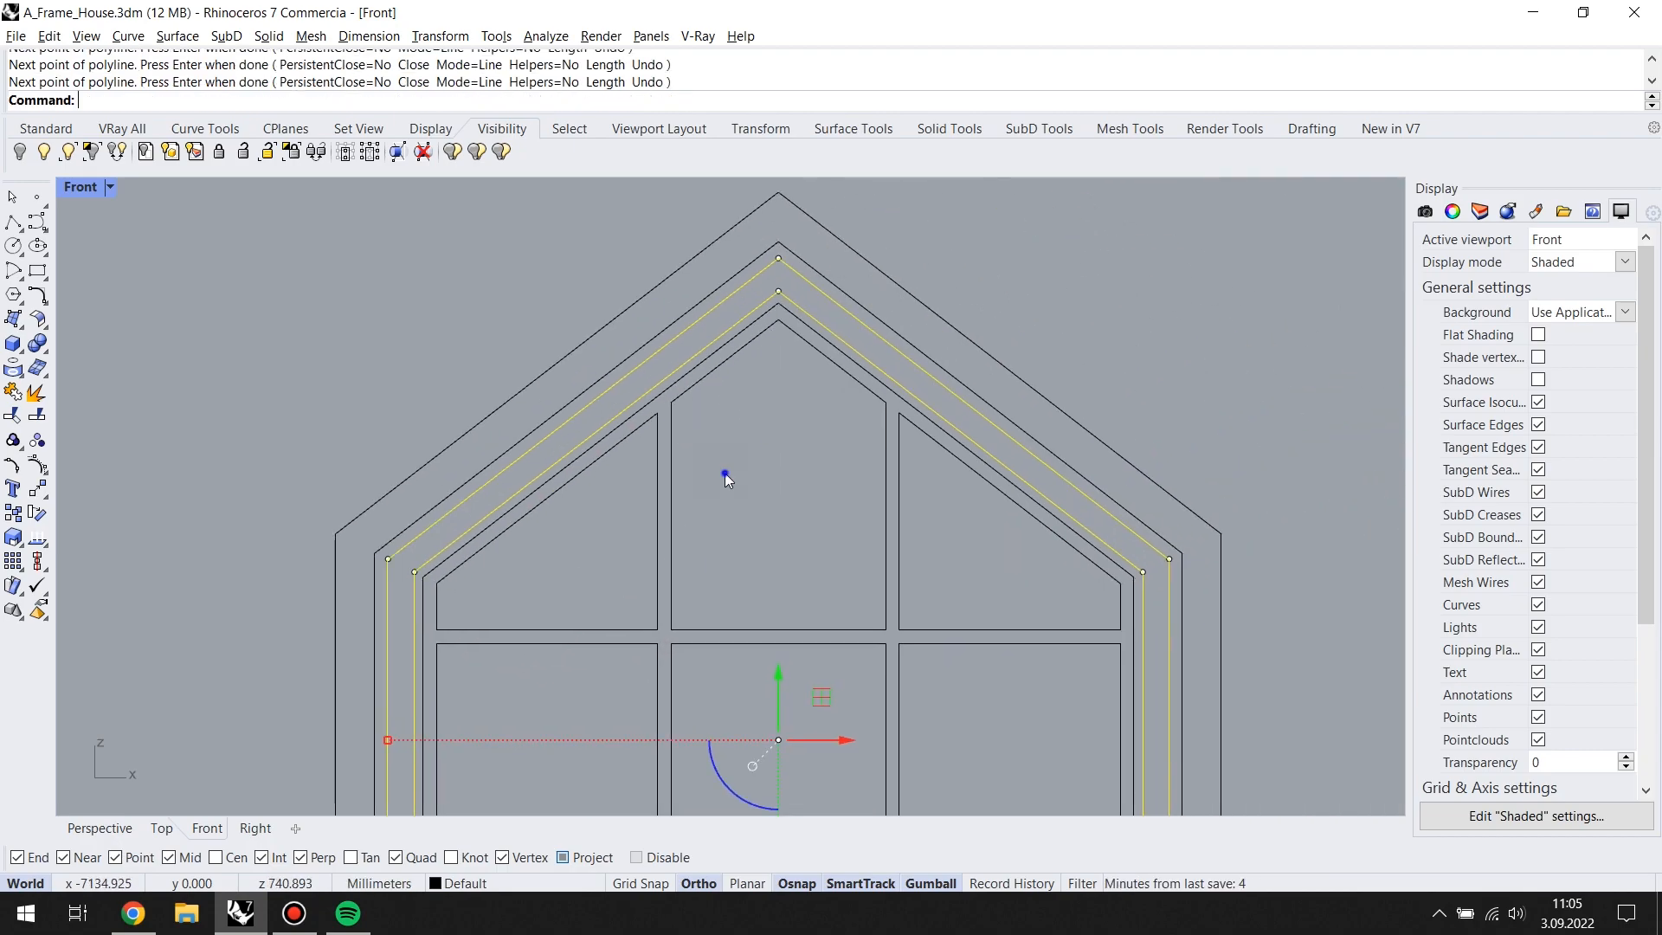
Step: Trace a closed polyline around the upper-middle pointed window pane
key("Return")
left_click(671, 403)
left_click(780, 321)
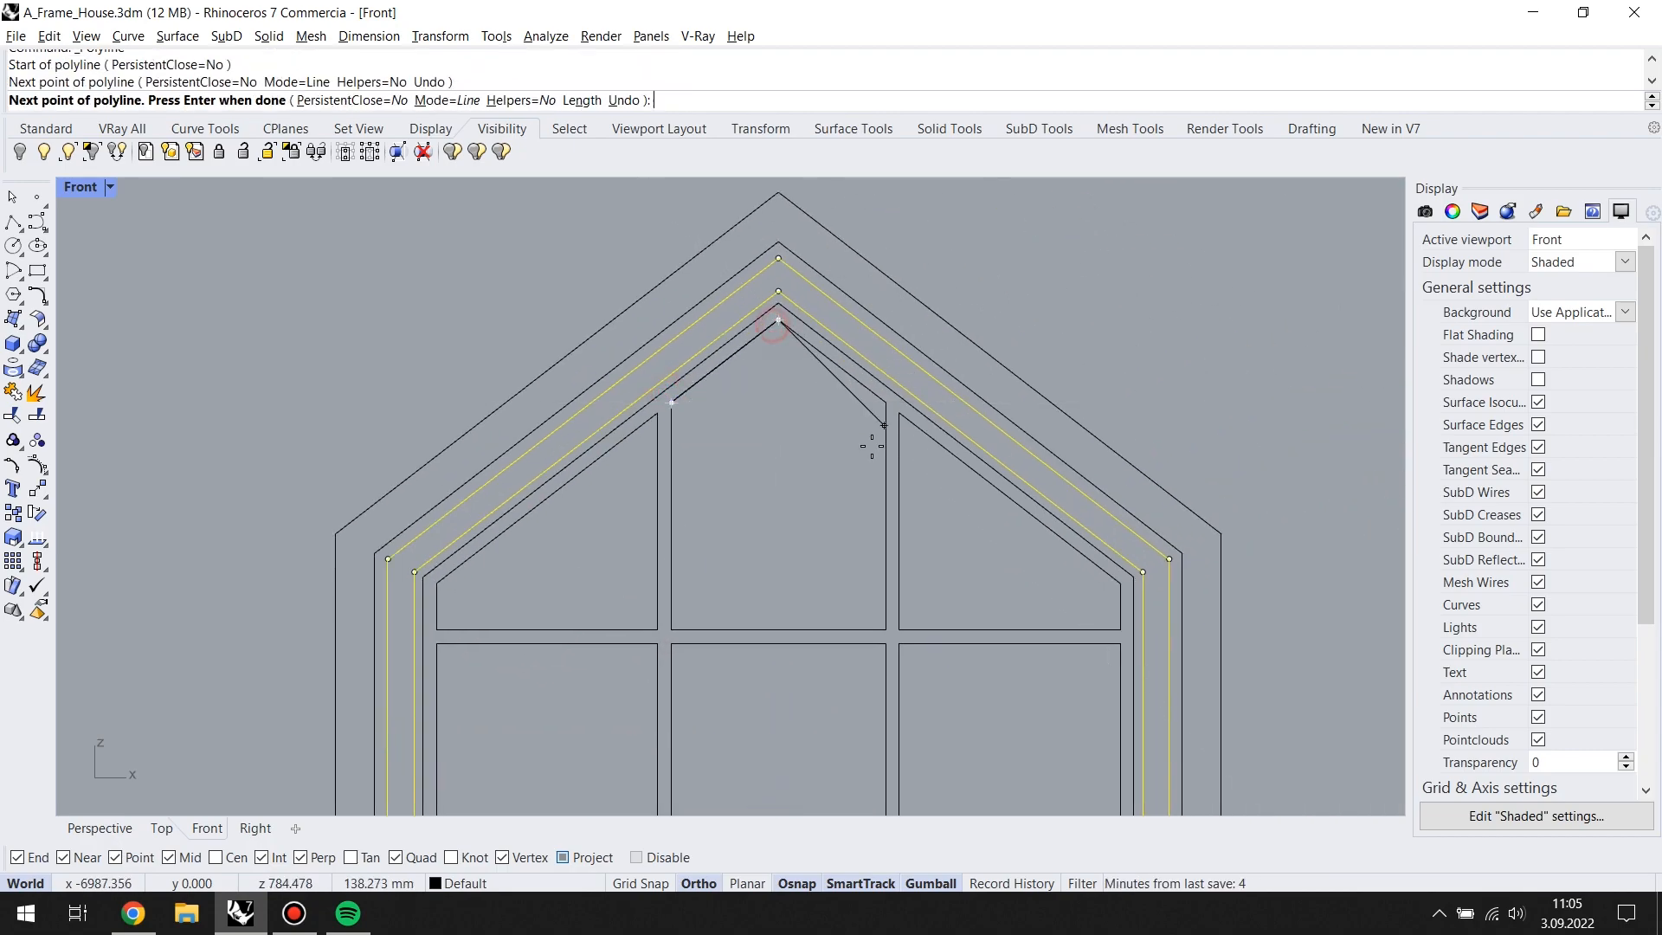
left_click(884, 404)
left_click(887, 625)
left_click(672, 629)
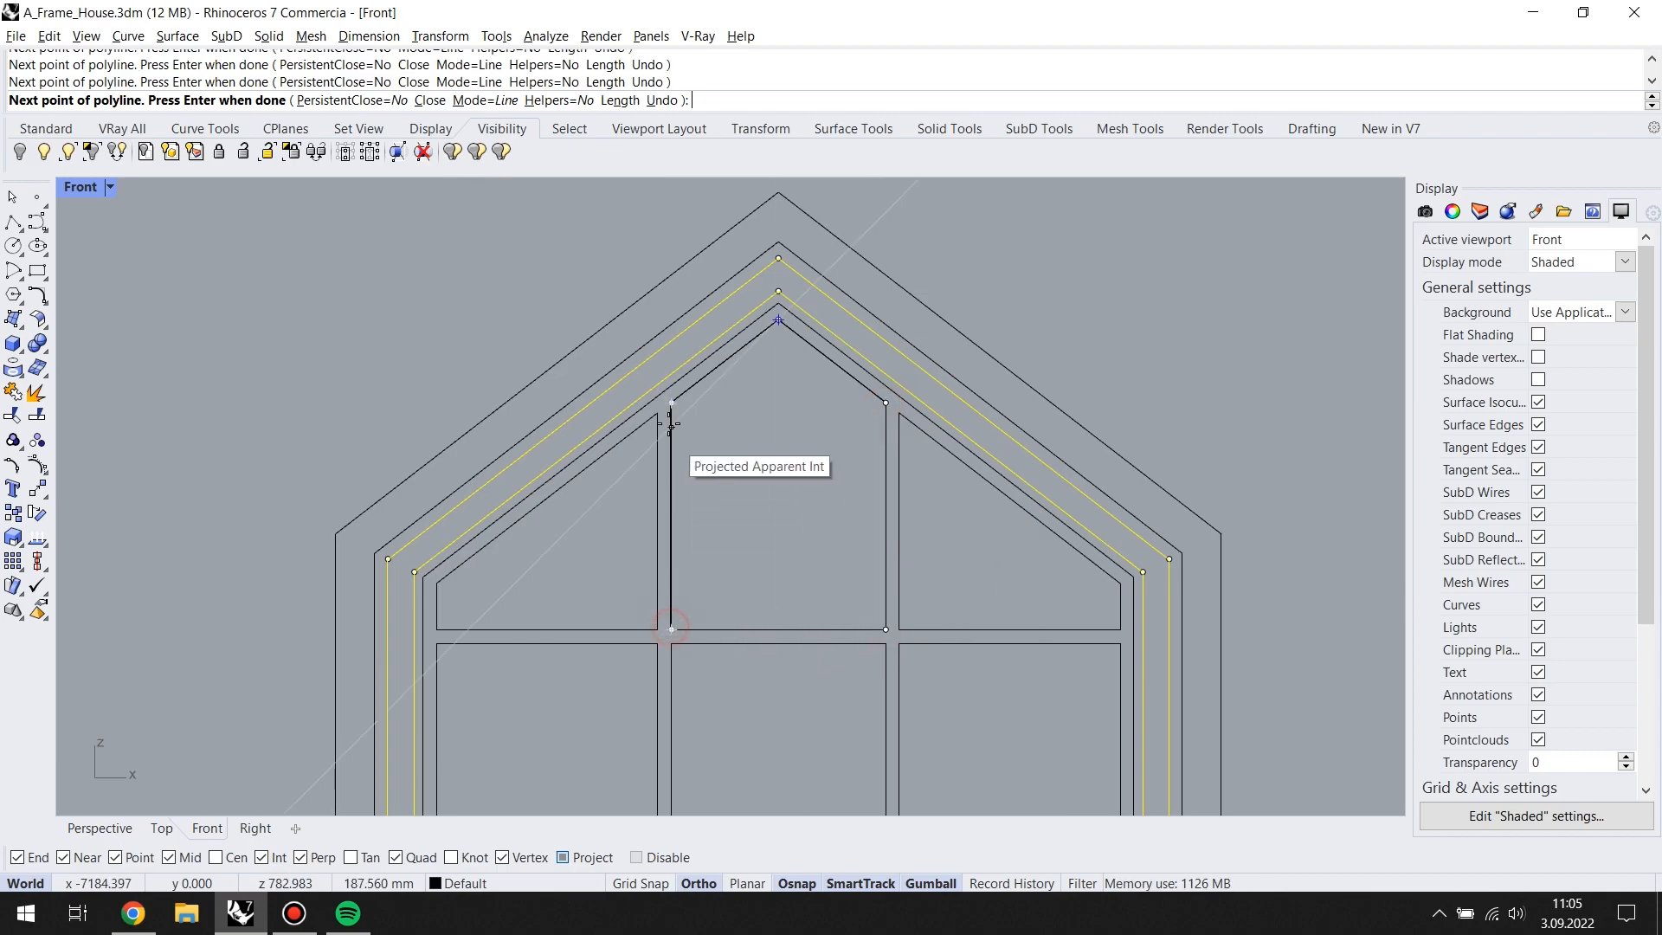
left_click(671, 403)
Step: Trace a closed polyline around the upper-right sloped window pane
right_click(916, 458)
left_click(899, 413)
left_click(1120, 582)
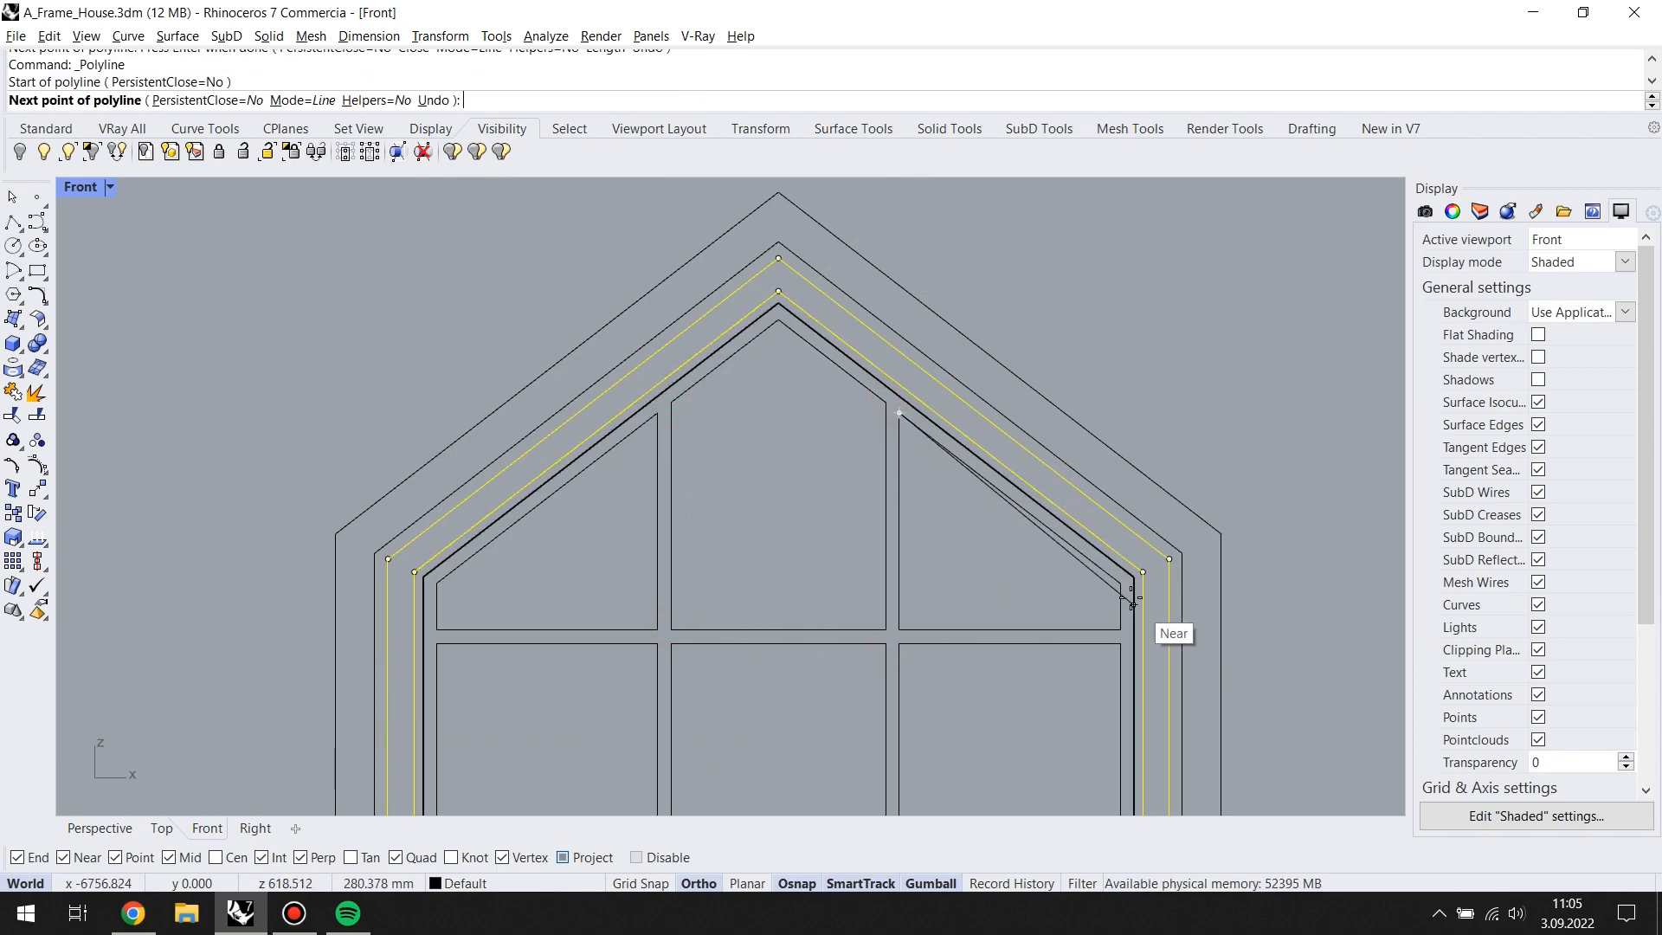
left_click(1120, 629)
left_click(898, 629)
left_click(899, 413)
Step: Trace a closed polyline around the lower-left window pane and leave the Polyline command
scroll(915, 608, "down", 3)
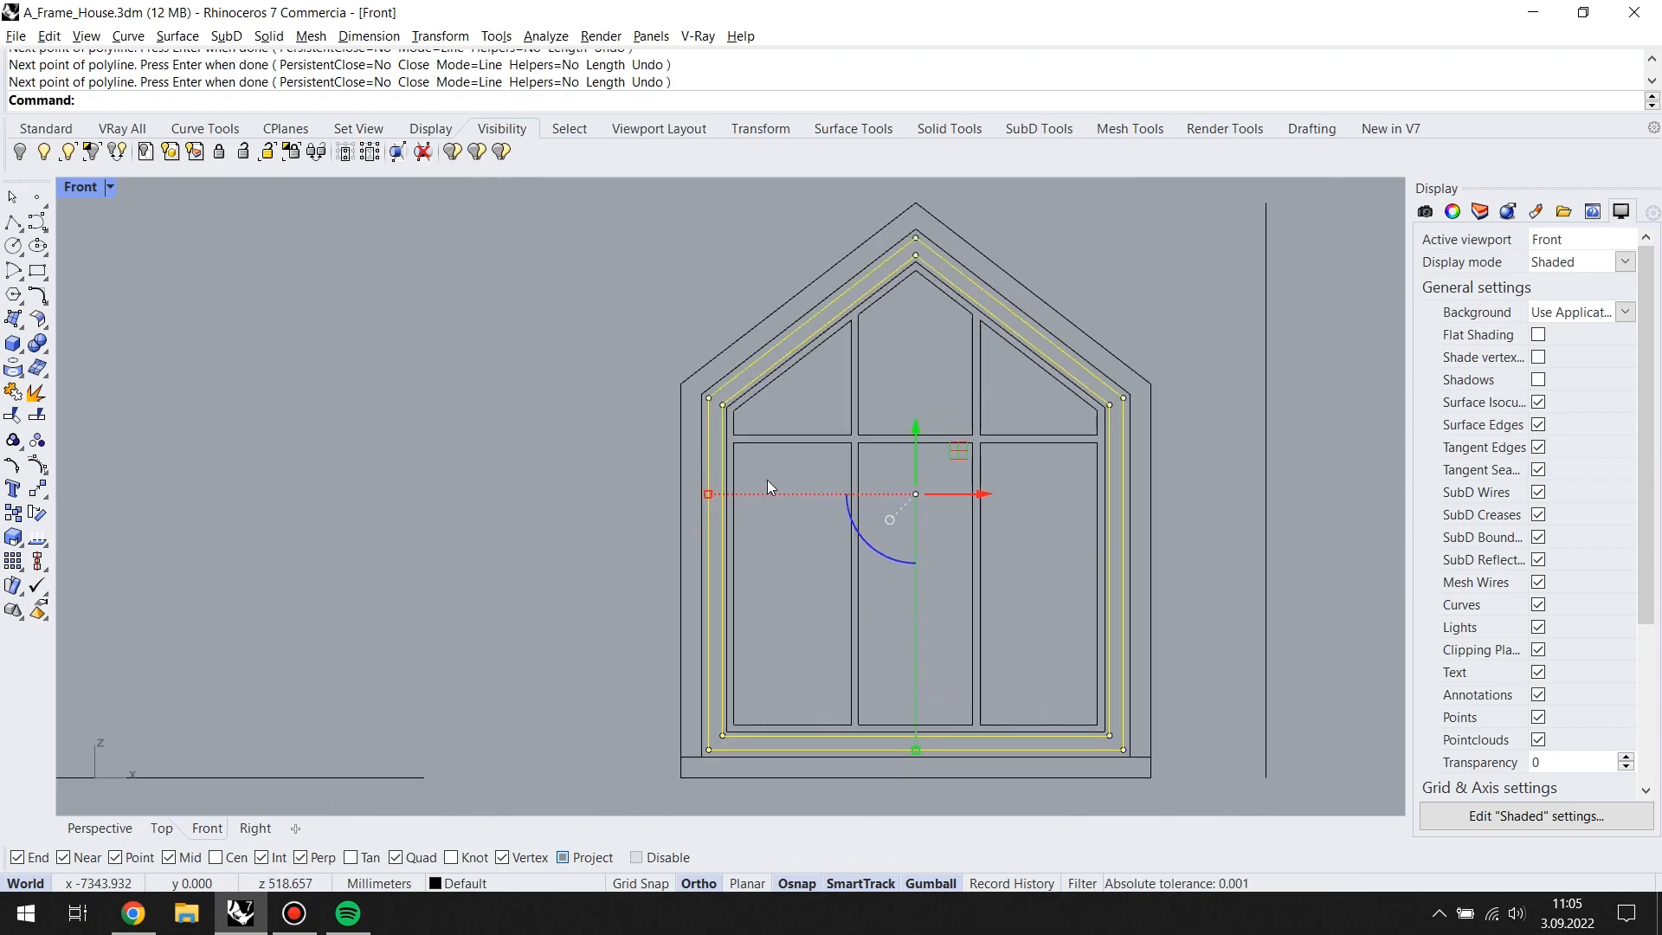
right_click(767, 487)
left_click(733, 443)
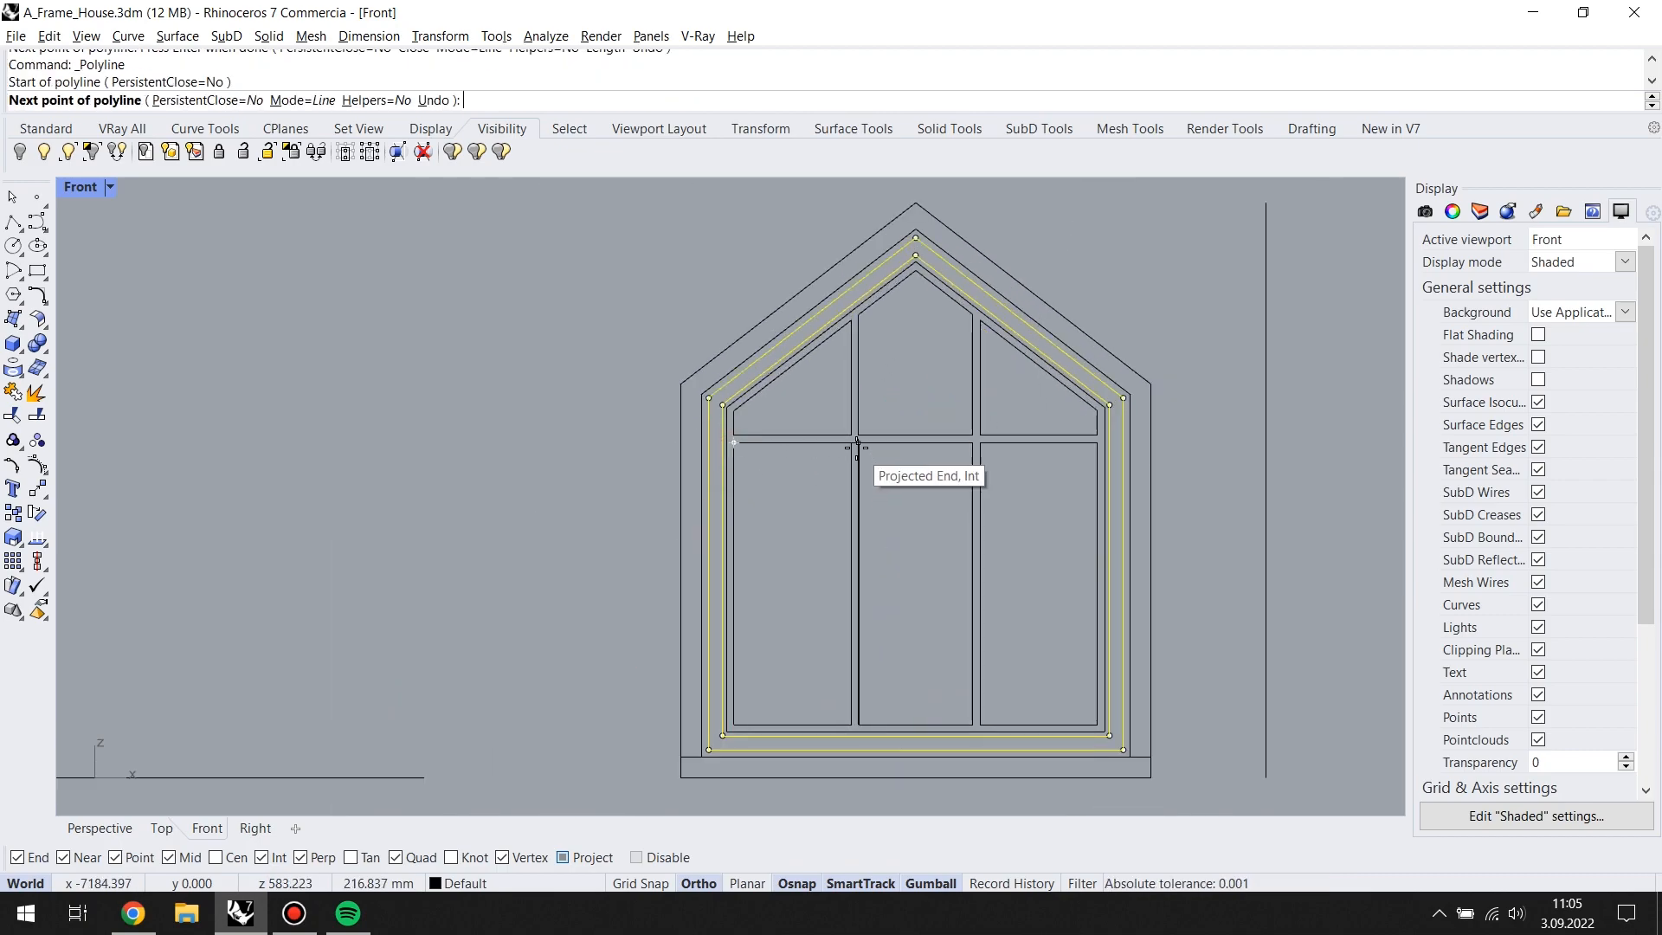
left_click(852, 443)
scroll(831, 675, "up", 2)
left_click(863, 750)
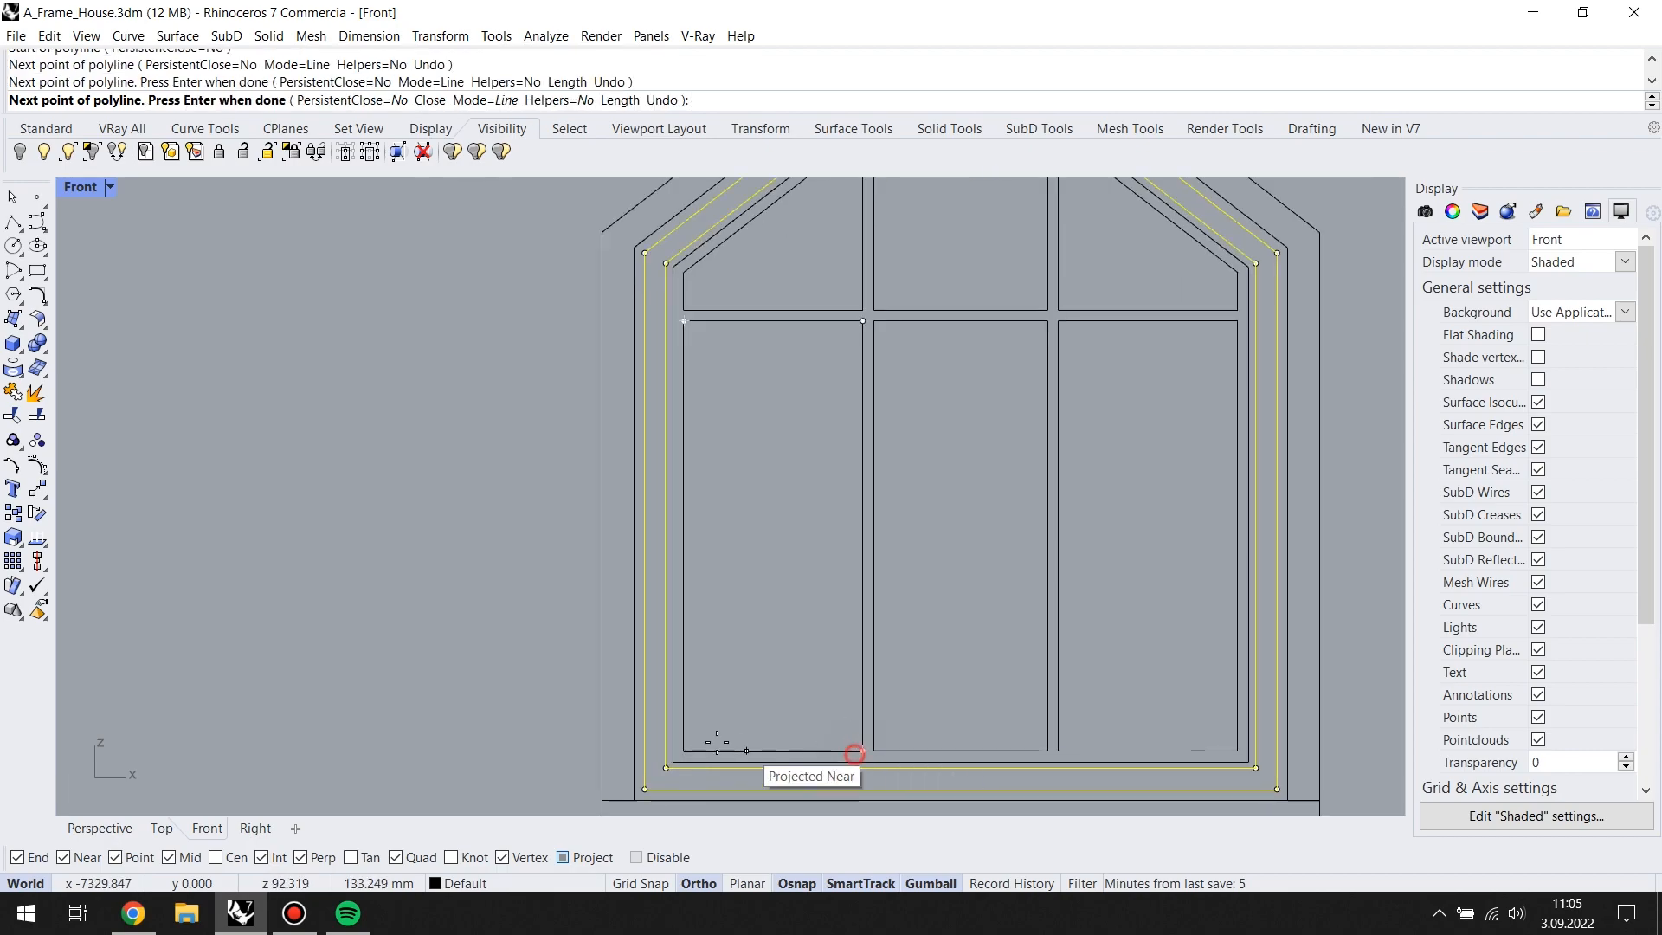
left_click(685, 749)
right_click(1009, 408)
right_click(874, 336)
key("Escape")
Step: Draw corner-to-corner rectangles over the lower-middle and lower-right window panes
left_click(37, 270)
left_click(877, 328)
left_click(1047, 733)
right_click(1077, 735)
left_click(1057, 750)
left_click(1233, 336)
scroll(1134, 450, "down", 3)
scroll(1146, 422, "up", 6)
scroll(1125, 424, "down", 8)
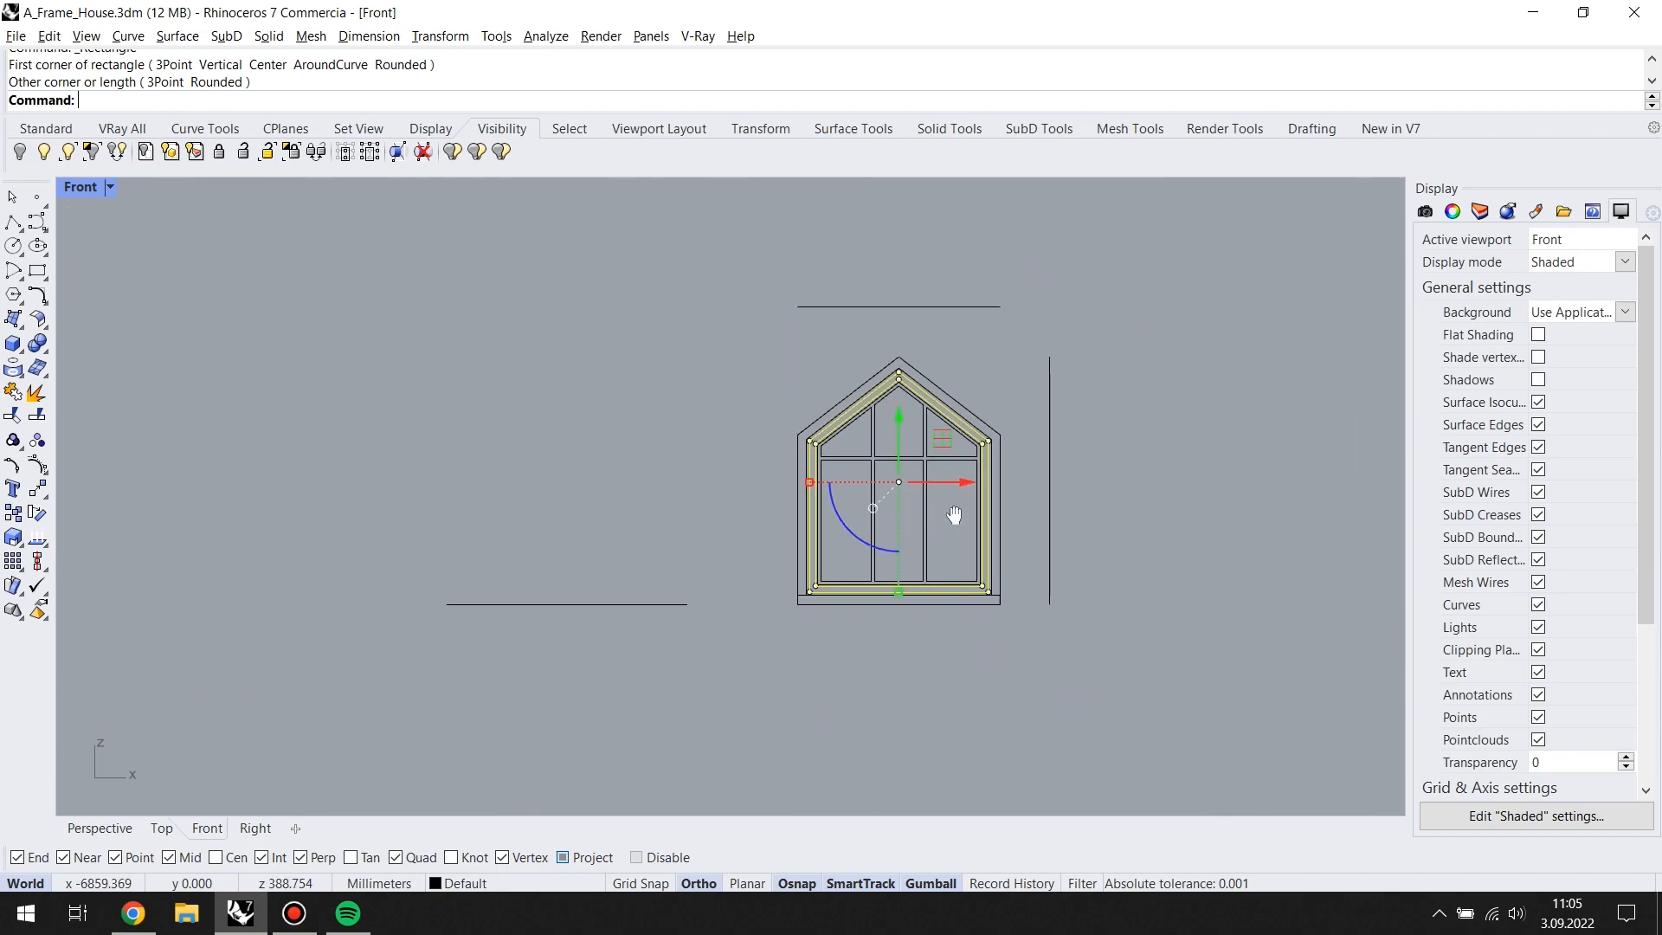
Step: Switch to a maximized Perspective viewport and orbit to see the traced curves in front of the original drawing
double_click(78, 187)
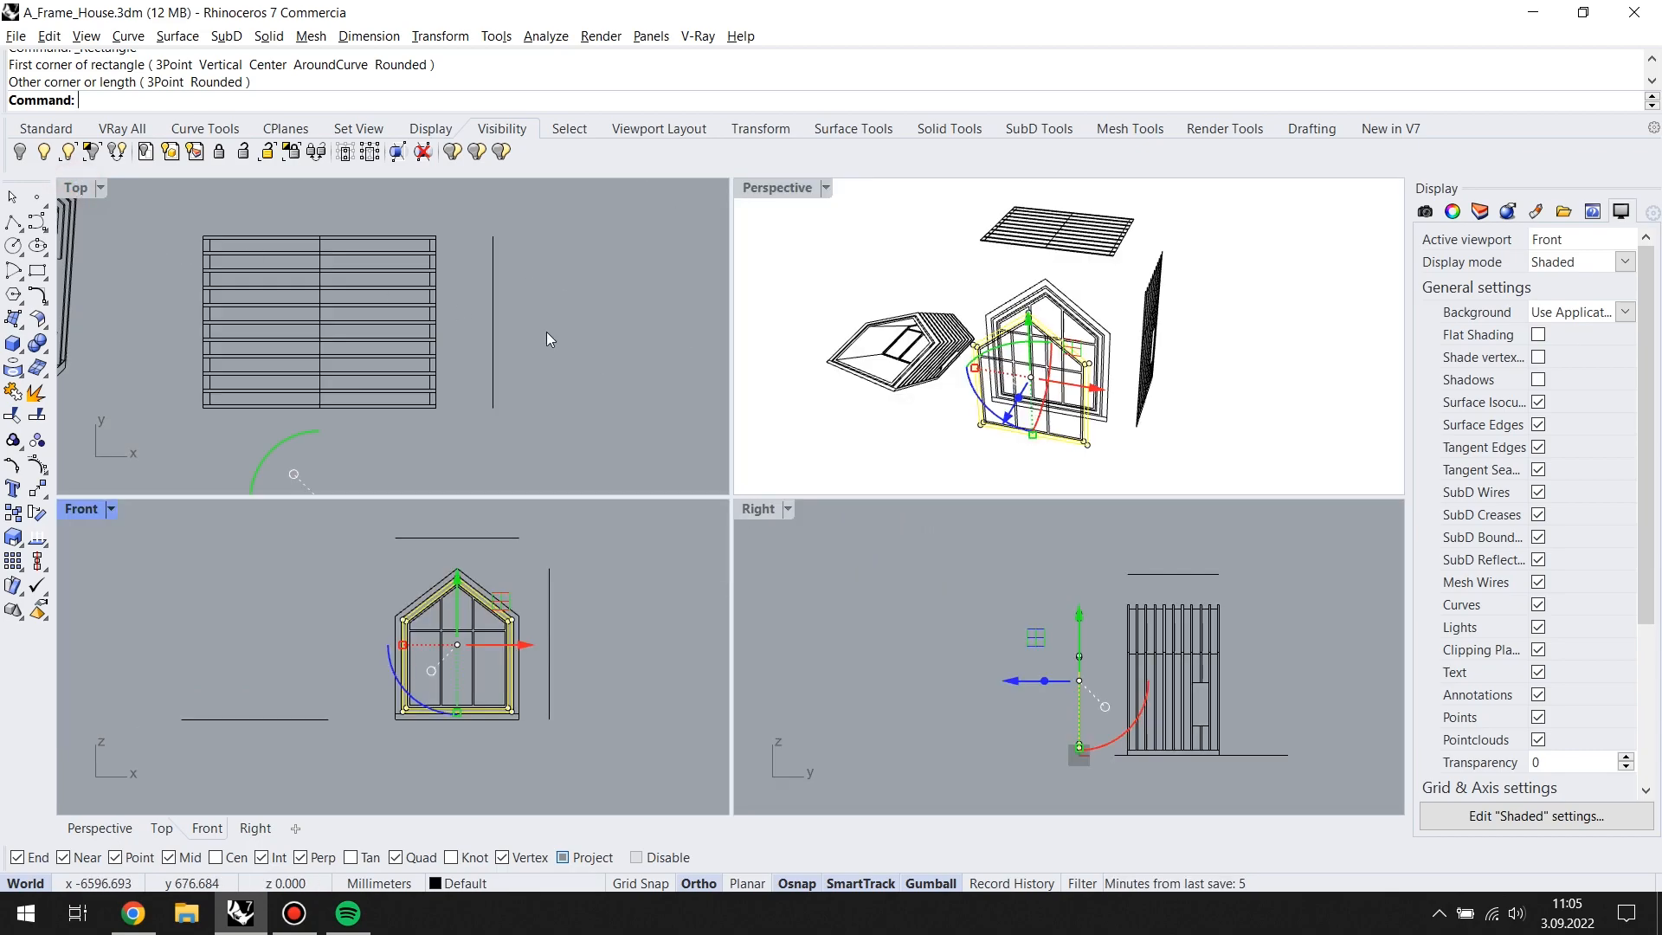
right_click_drag(1149, 346, 884, 270)
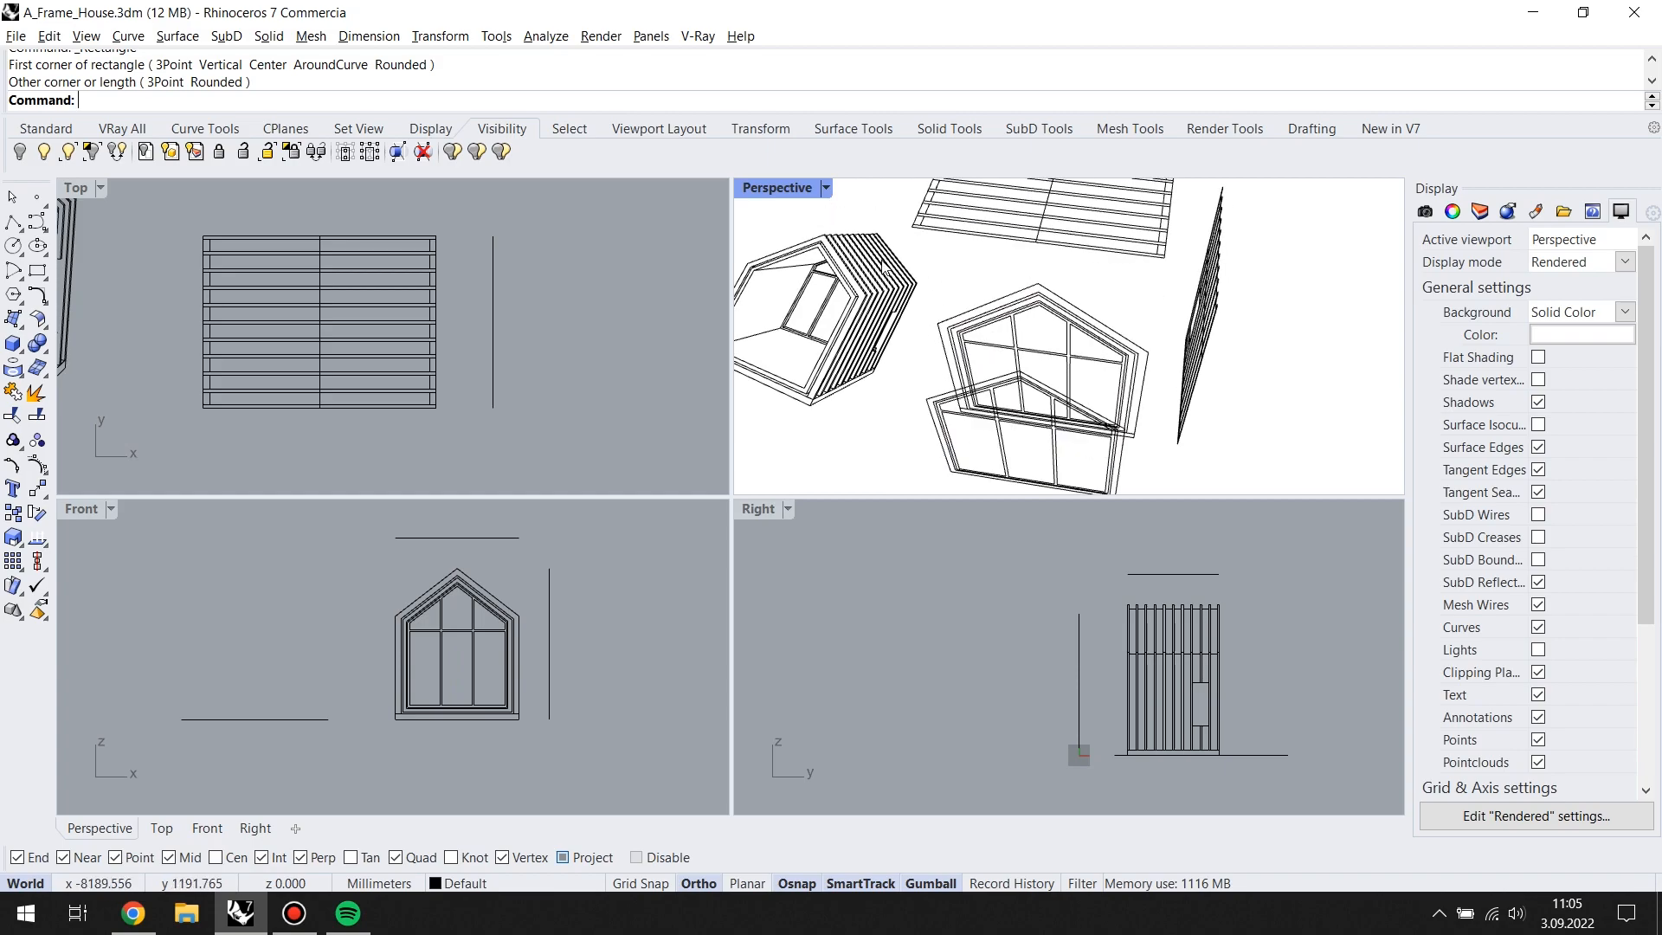
double_click(767, 188)
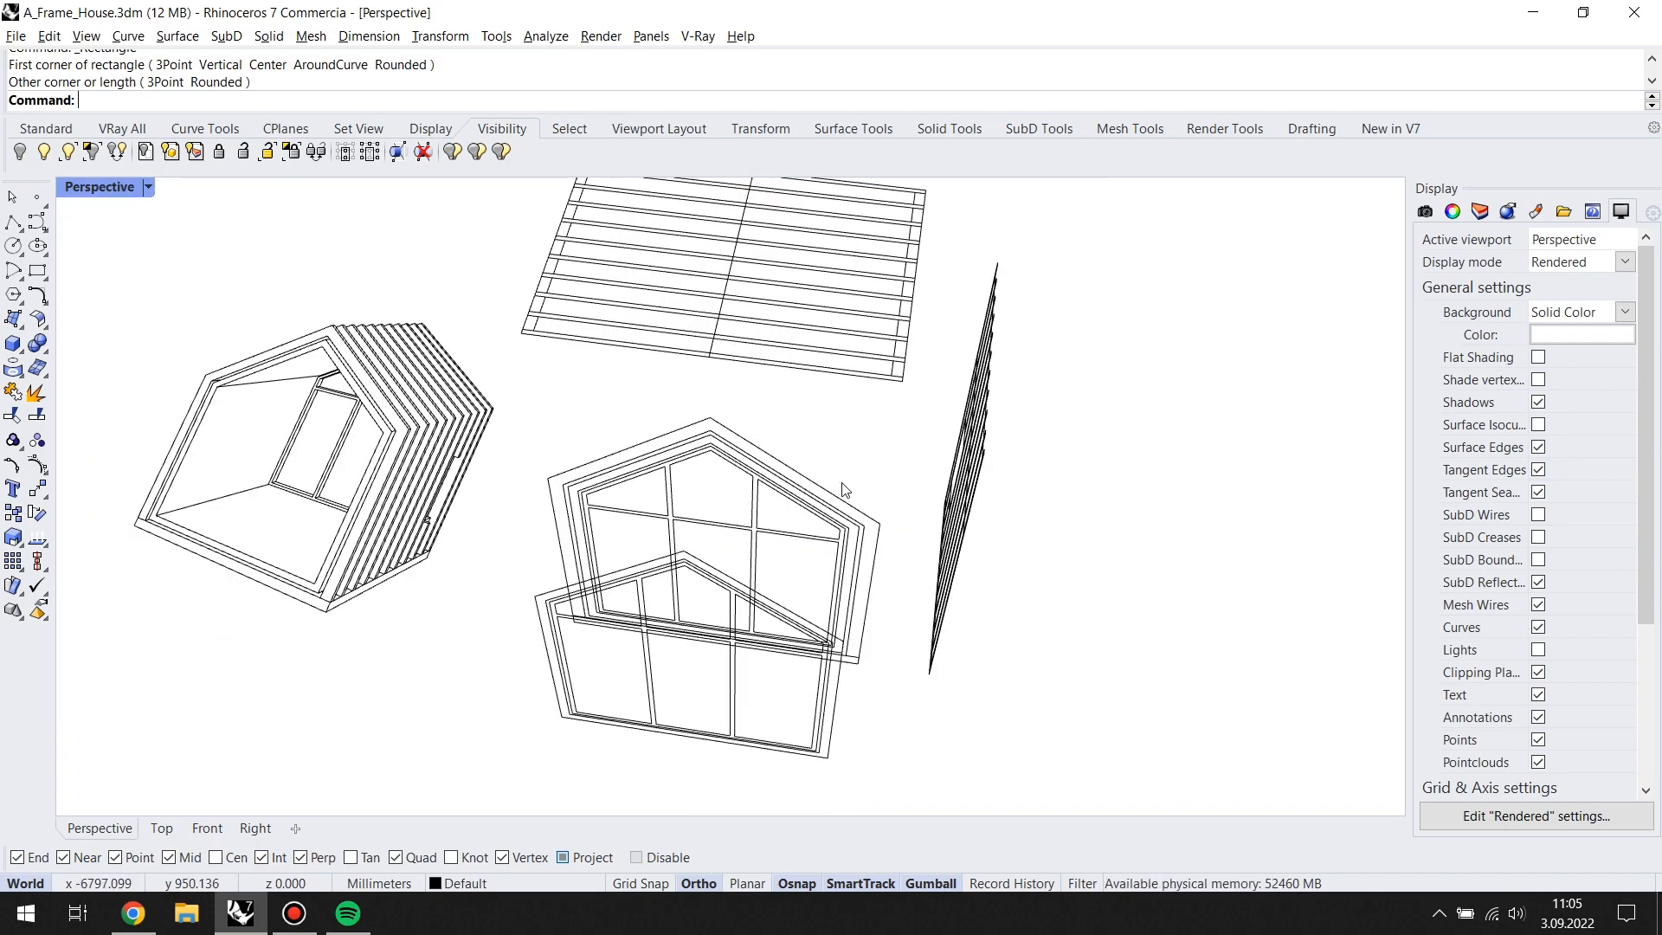
right_click_drag(897, 570, 932, 552)
Step: Select the nine traced curves and move them in depth onto the original front elevation drawing
left_click_drag(864, 767, 682, 773)
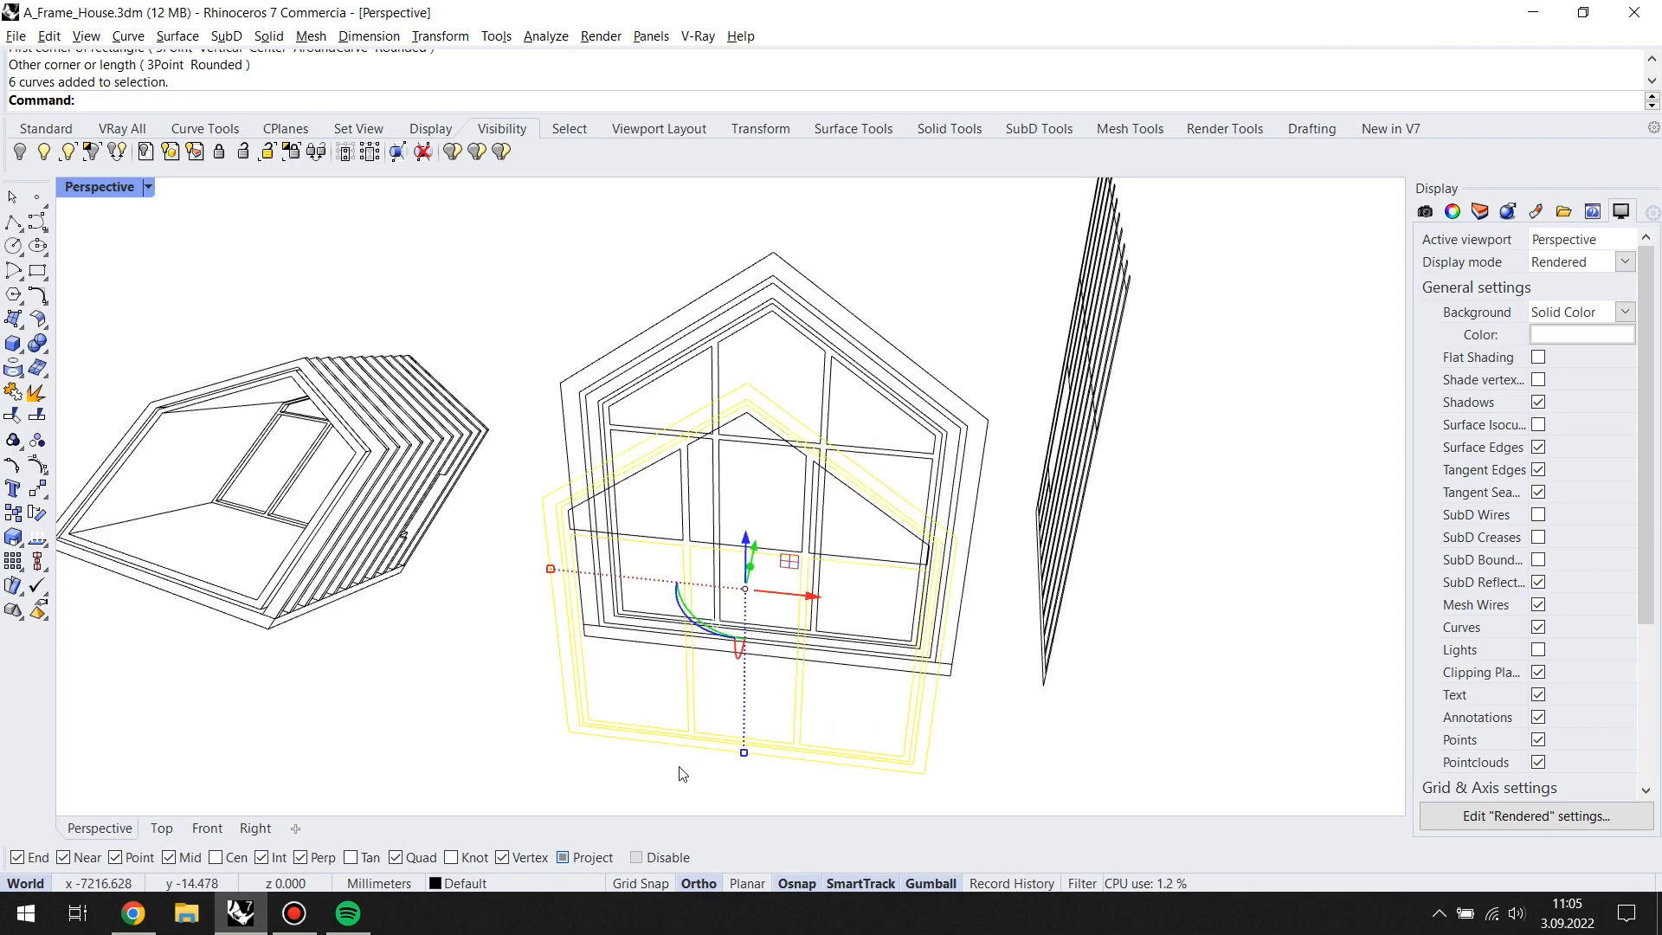
right_click_drag(820, 655, 686, 512)
left_click_drag(568, 297, 671, 610)
right_click_drag(623, 615, 749, 467)
mouse_move(749, 465)
left_mouse_down()
mouse_move(1083, 383)
mouse_move(1054, 420)
mouse_move(1087, 476)
mouse_move(777, 477)
left_mouse_up()
Step: Group the nine traced curves and hide them
scroll(956, 480, "up", 4)
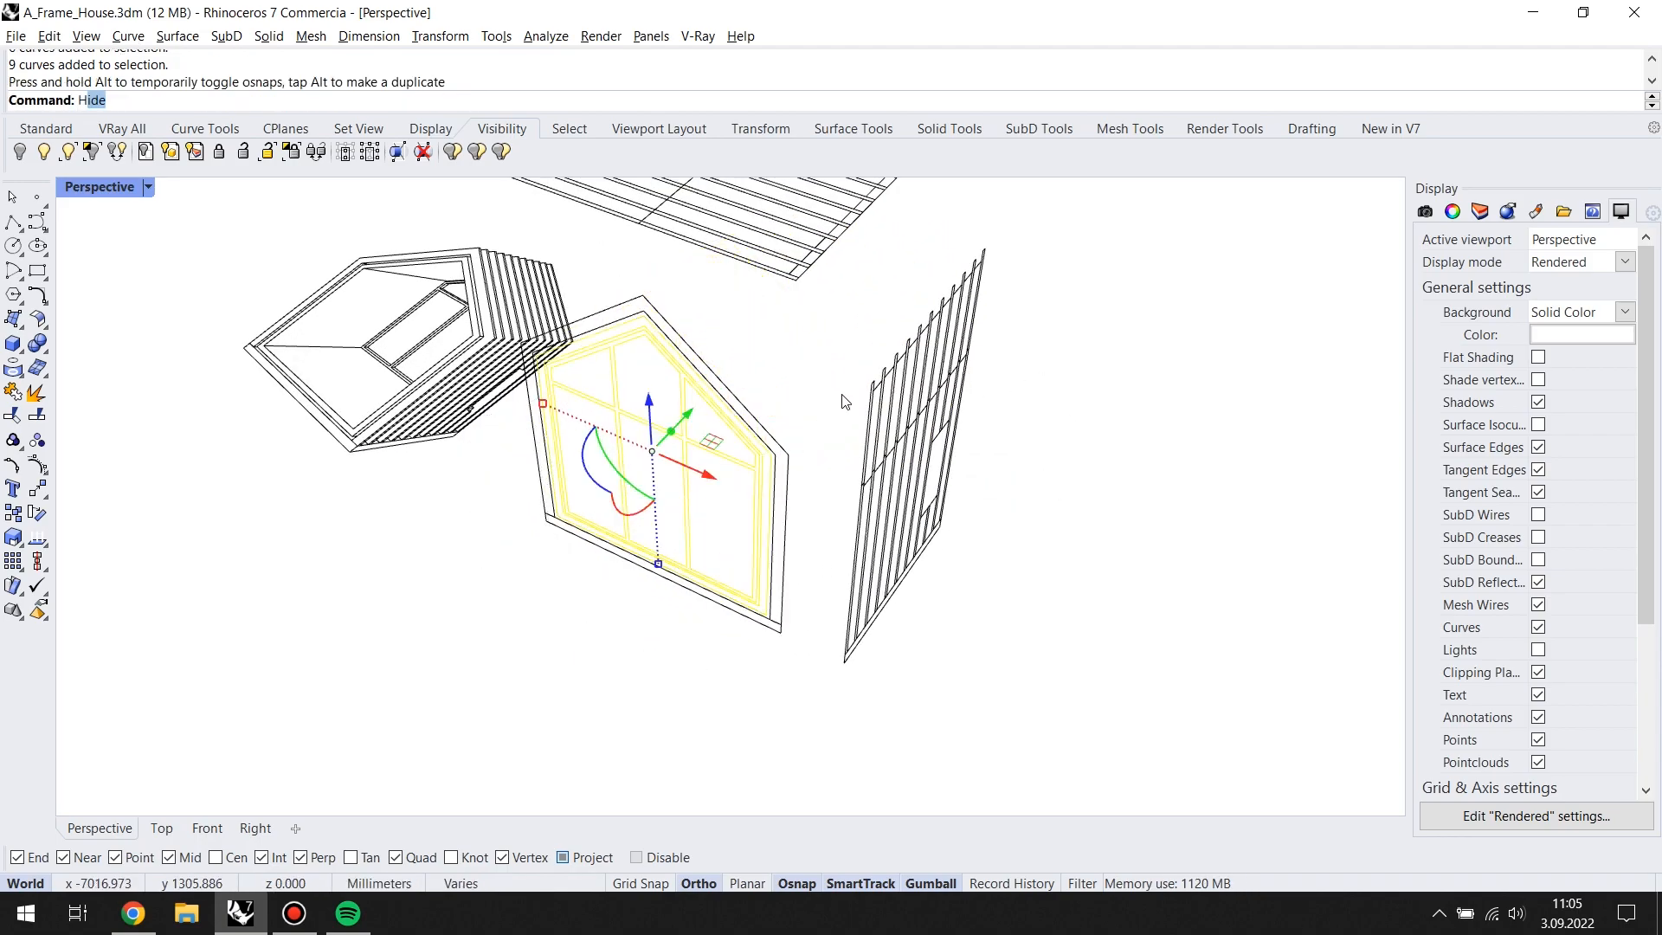
key("Return")
type("Hide")
key("Return")
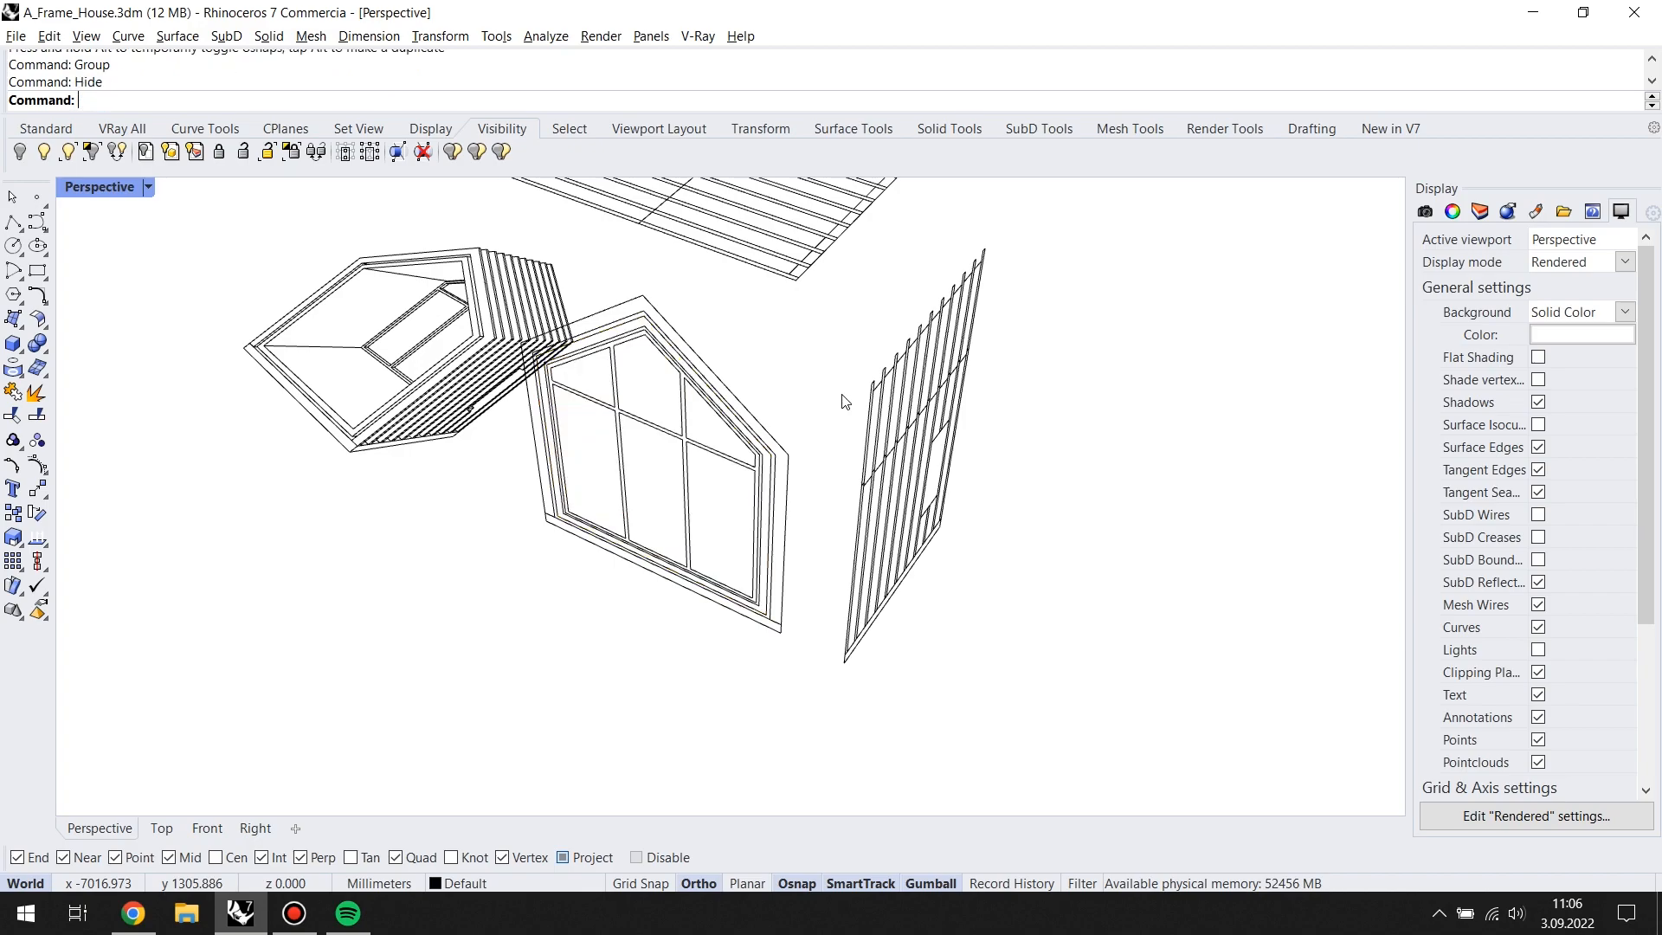
Step: Bring the traced curves back by undoing the hiding, and hide only the original front elevation drawing
left_click(797, 450)
key("Return")
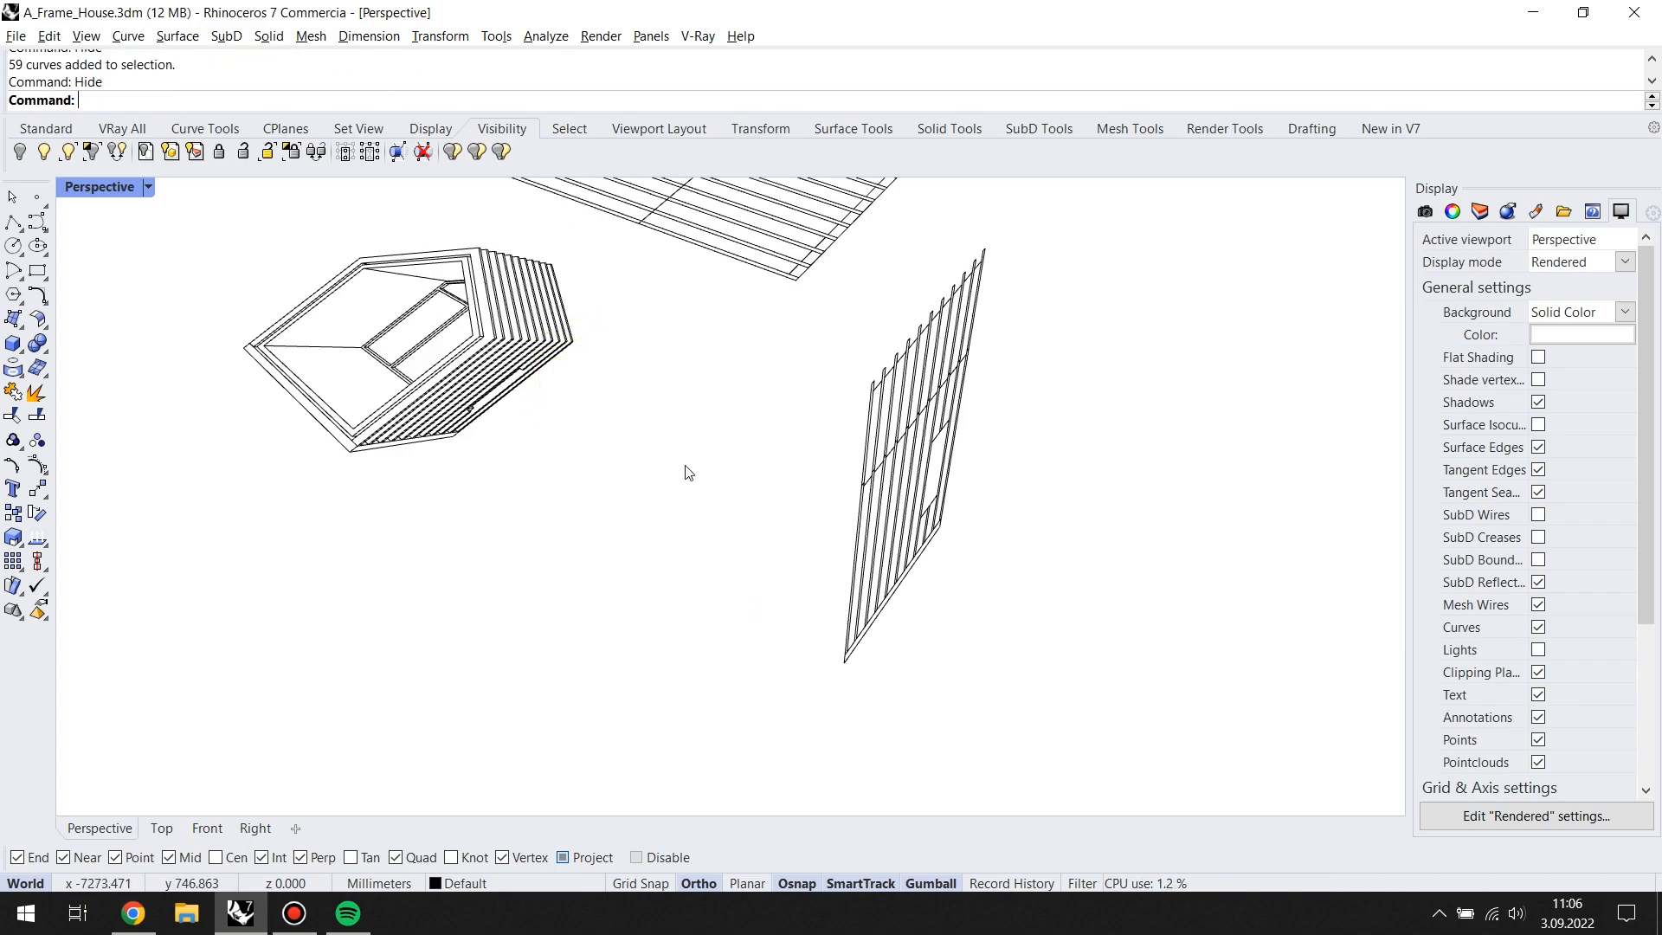
key("ctrl+z")
left_click(731, 378)
key("Return")
Step: Ungroup the nine traced front facade curves
scroll(775, 476, "up", 2)
right_click_drag(775, 476, 908, 411)
left_click(910, 341)
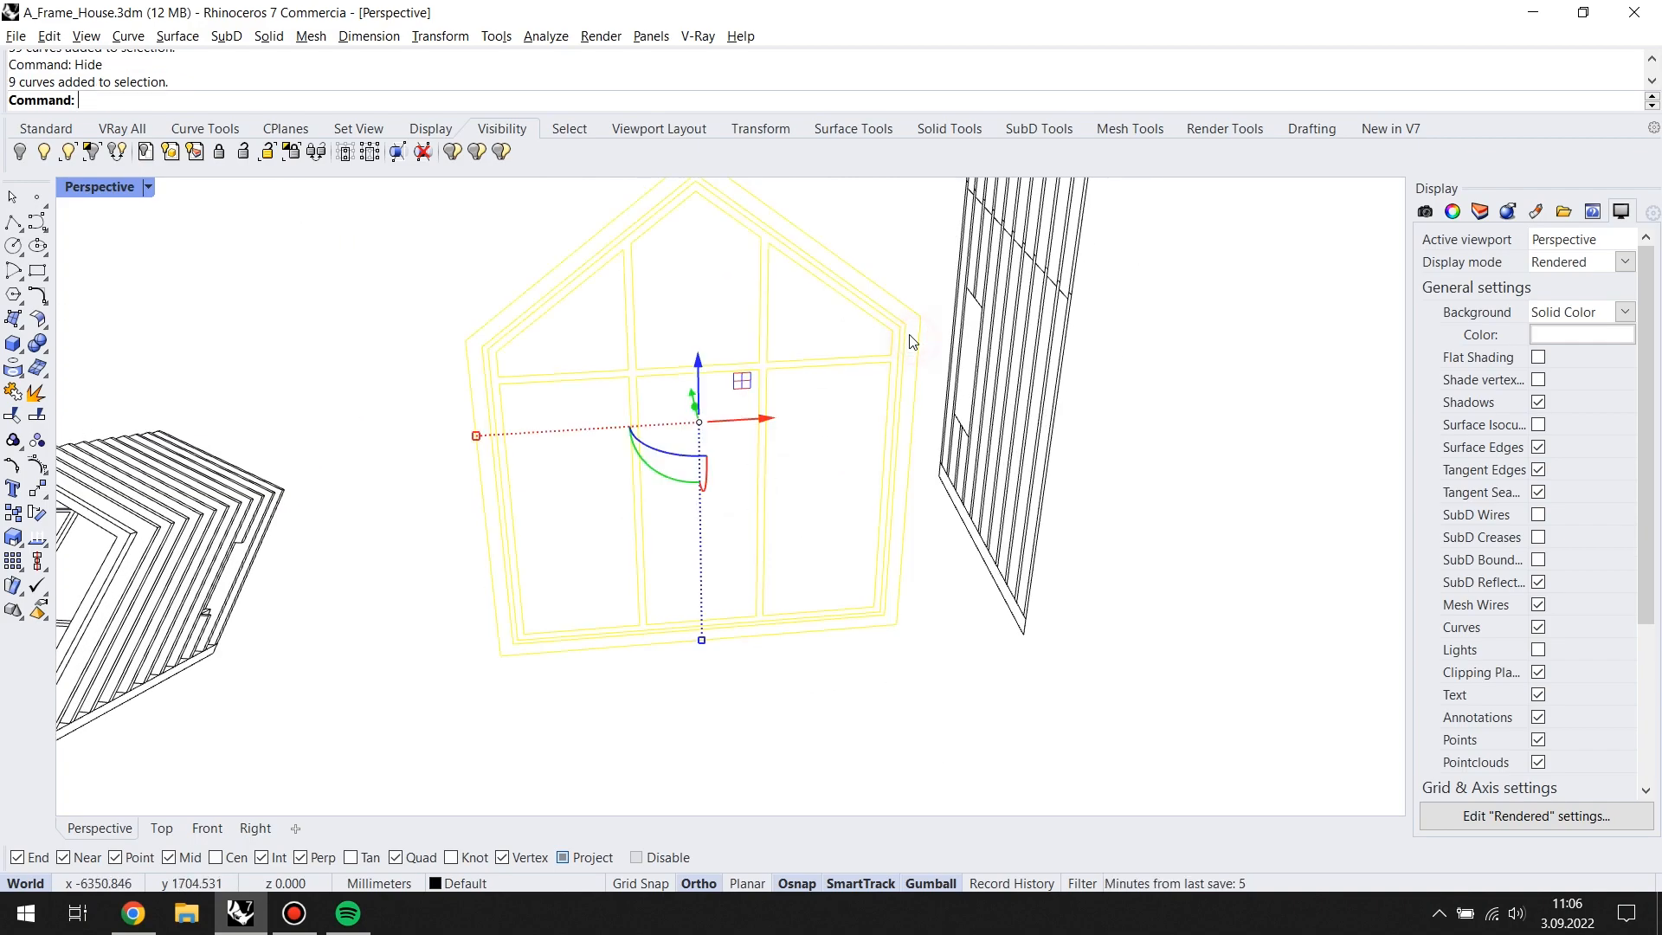
type("ngroup")
key("Return")
Step: Extrude the two outermost frame curves into a solid 603.5 mm deep, forming the hollow house shell
scroll(931, 325, "up", 2)
left_click(926, 316)
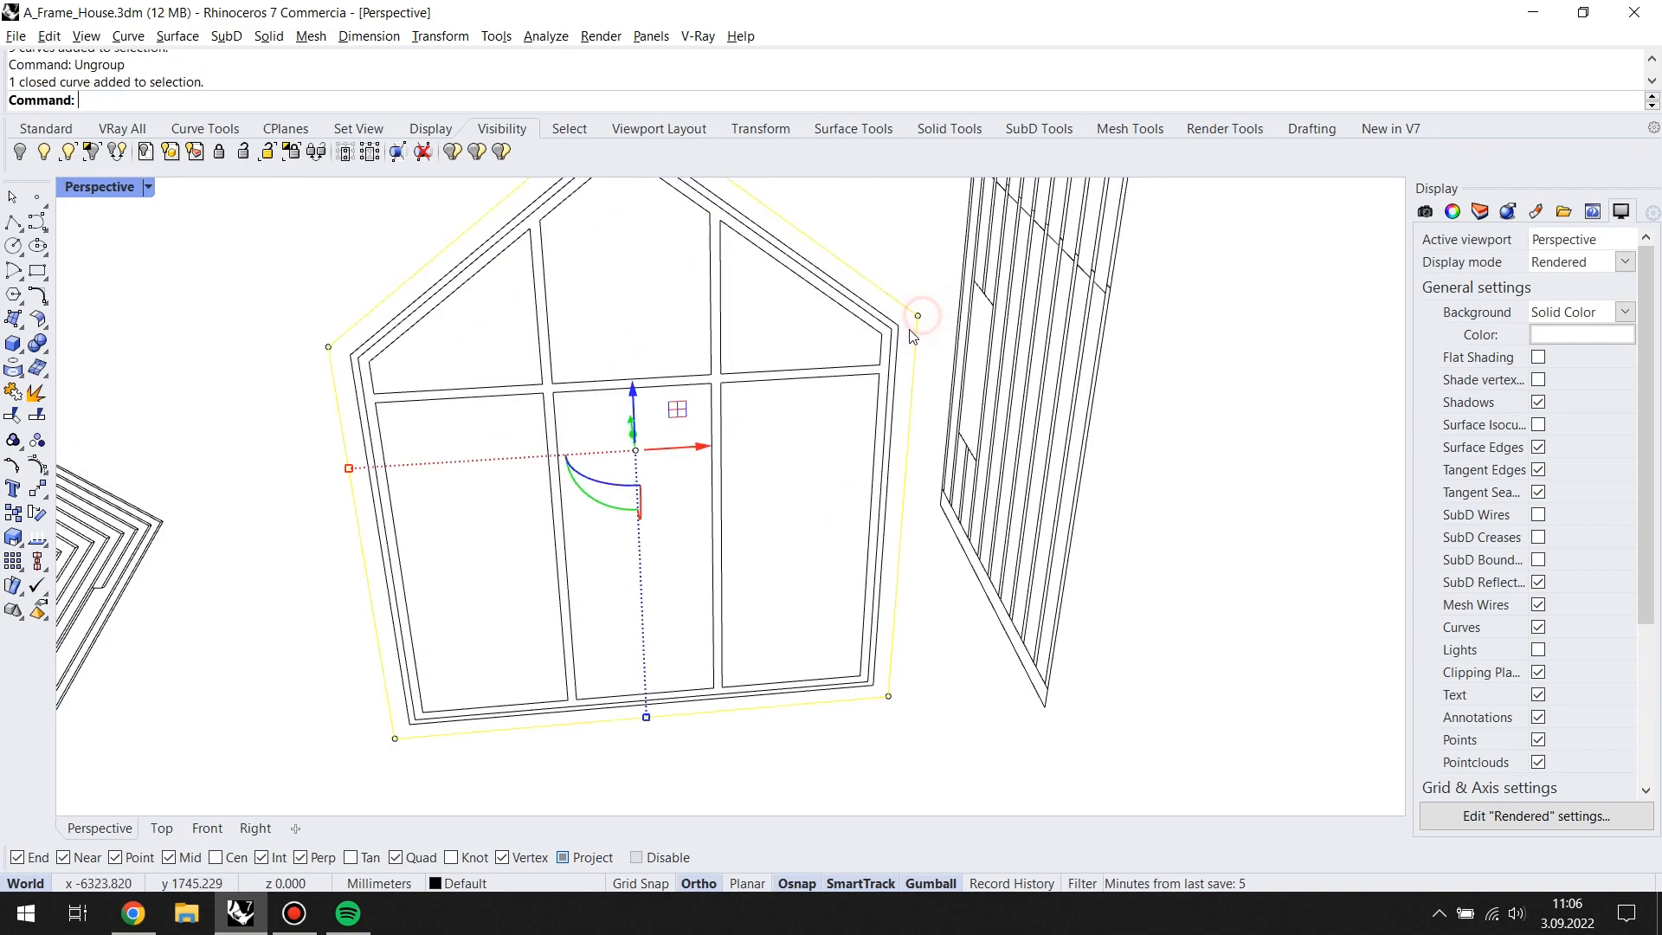
scroll(904, 338, "up", 2)
scroll(900, 331, "down", 3)
right_click_drag(900, 332, 1047, 486)
key("Return")
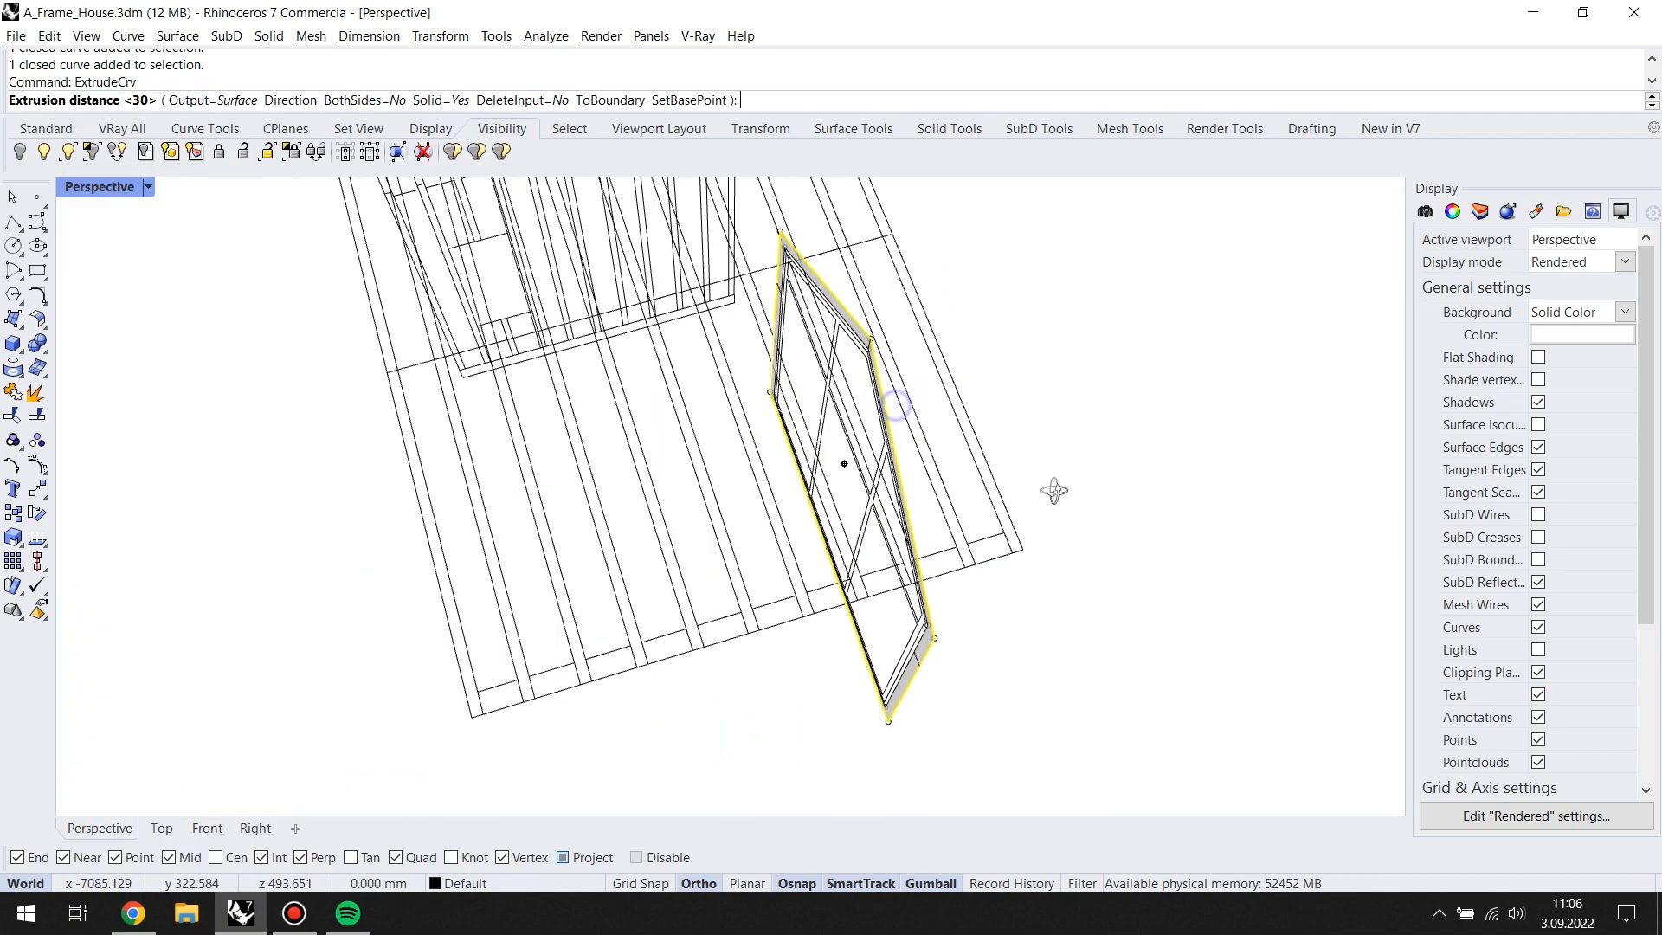
right_click_drag(272, 616, 742, 326)
left_click(385, 644)
Step: Extrude the six window pane curves and the inner frame curve together 25 mm into a solid window frame
left_click_drag(779, 289, 638, 417)
scroll(537, 381, "up", 4)
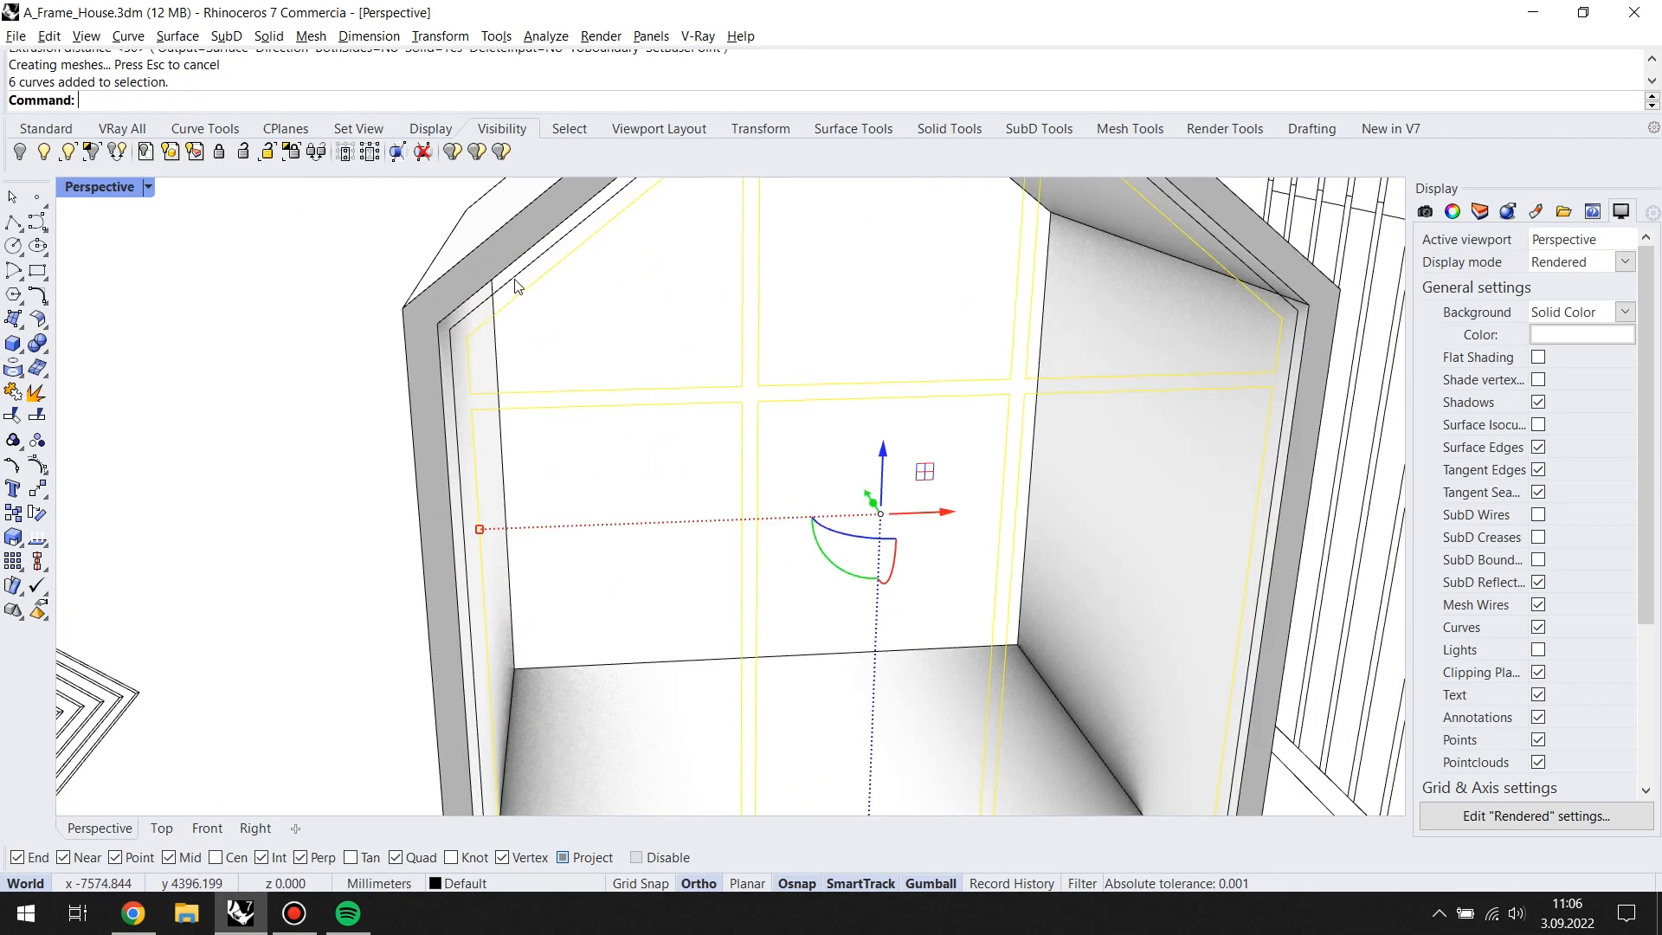
scroll(558, 339, "down", 4)
left_click(689, 414, "shift")
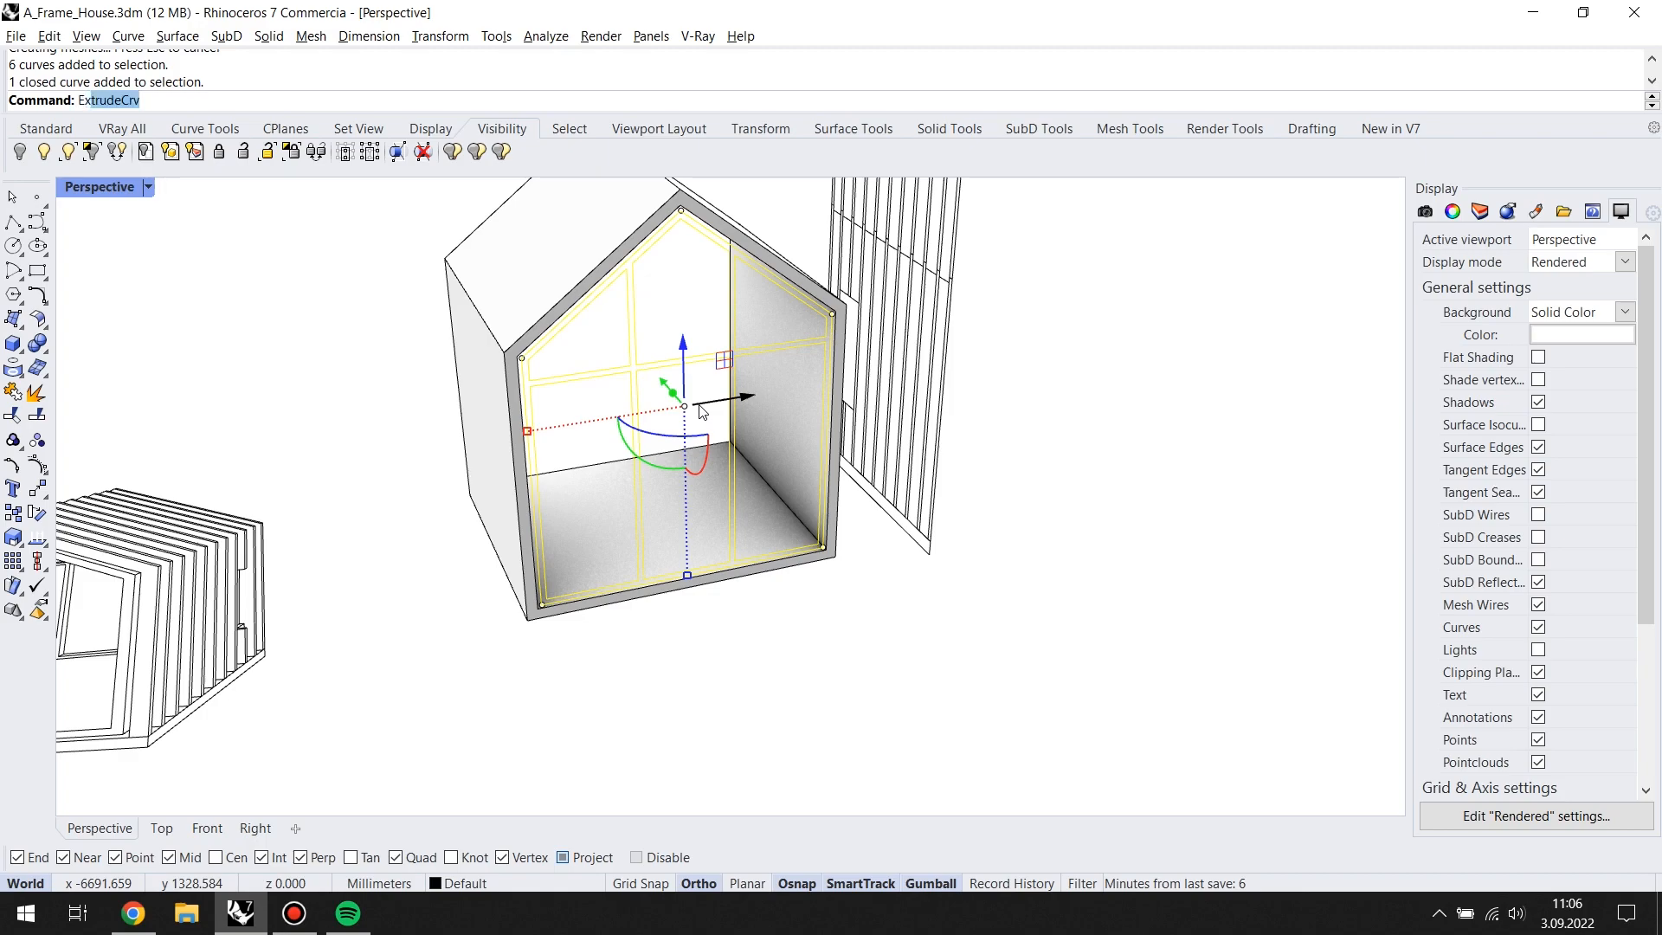
key("Return")
right_click_drag(692, 407, 831, 494)
scroll(704, 482, "up", 5)
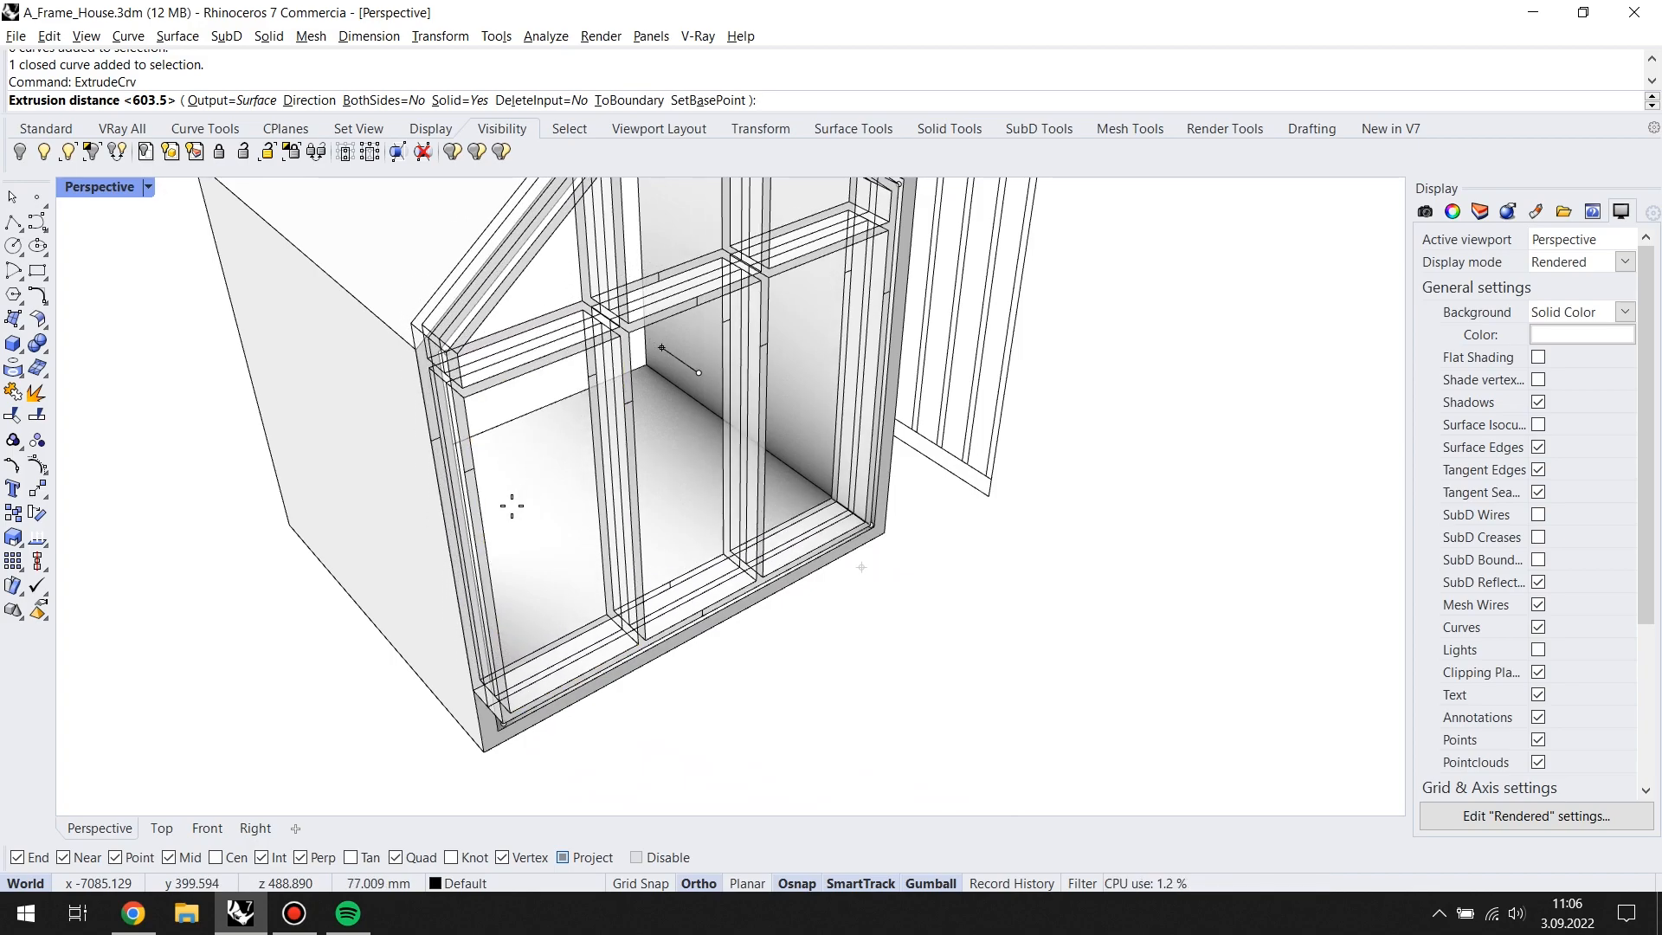
type("2")
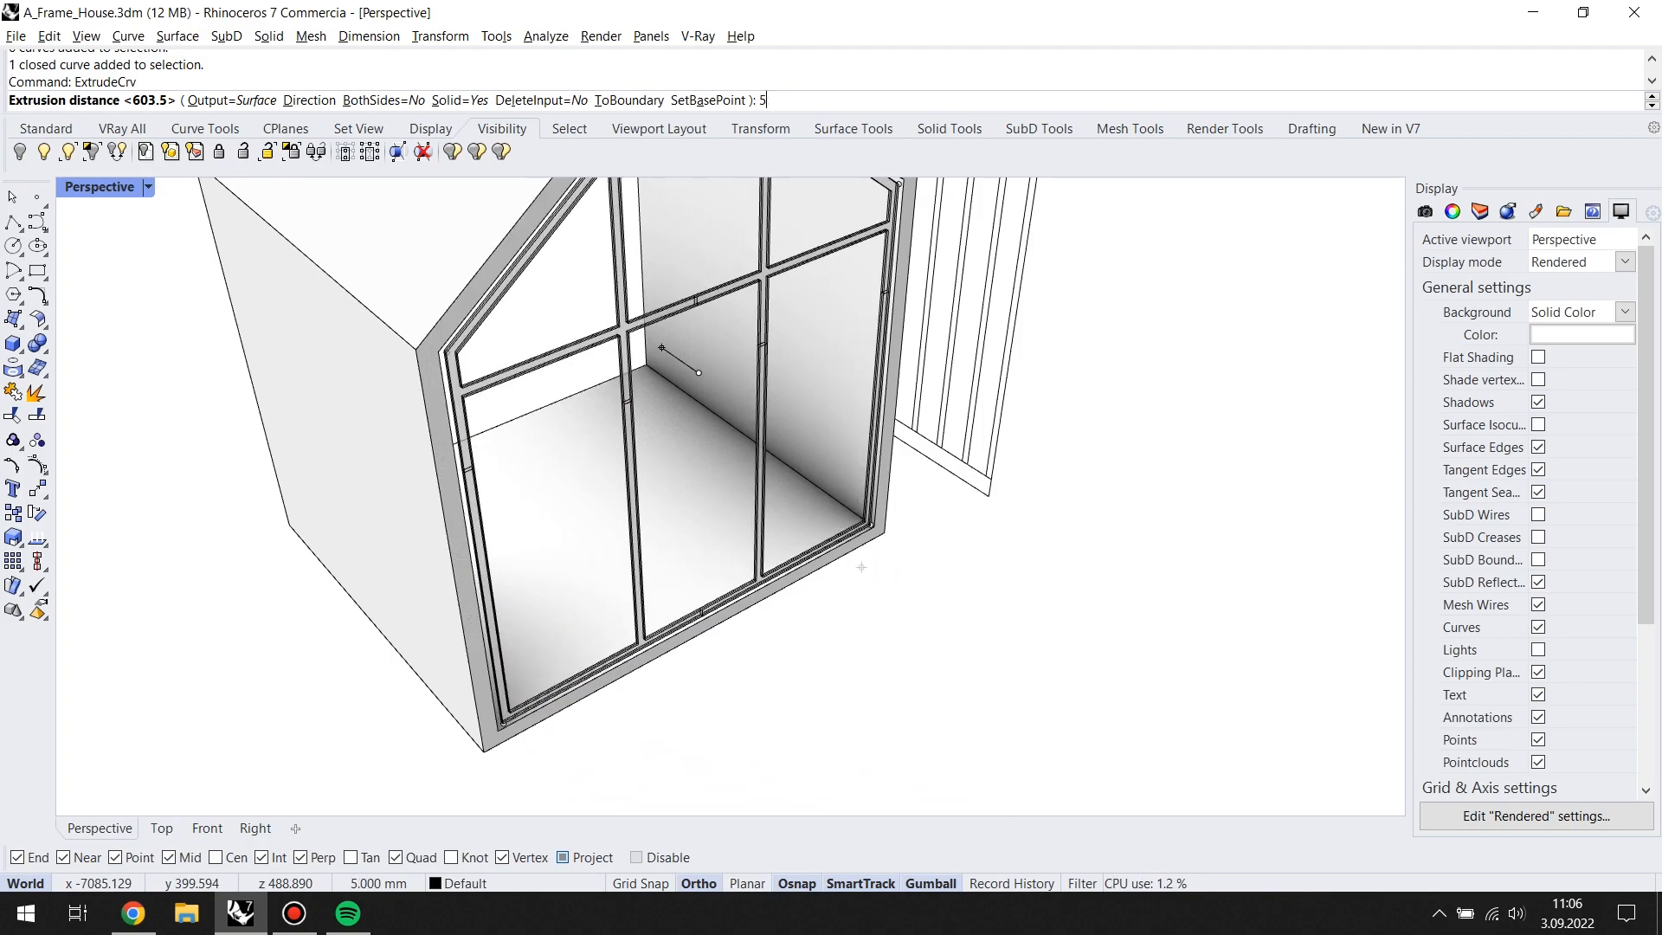
type("5")
key("Return")
Step: Move the window frame solid and its six pane curves through the shell to its rear opening, using a relocated gumball origin
right_click_drag(793, 658, 734, 391)
left_click_drag(761, 274, 605, 371)
scroll(597, 347, "up", 6)
right_click_drag(885, 465, 765, 570)
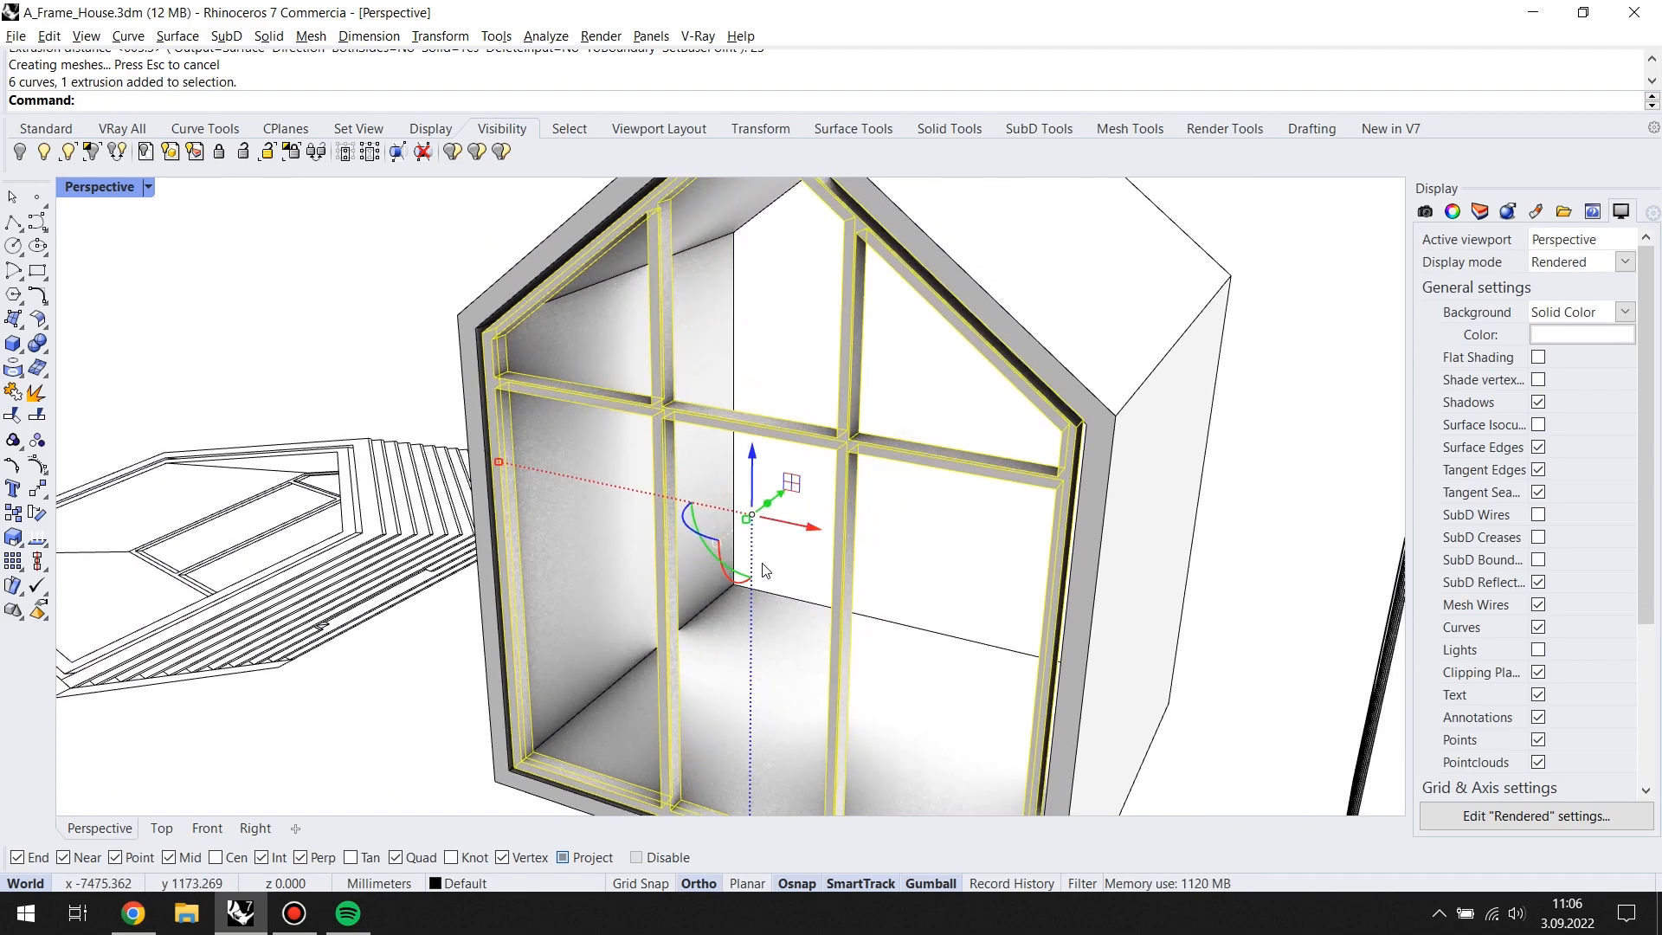
left_click(779, 496)
left_click_drag(690, 754, 690, 753, "ctrl")
left_click_drag(787, 493, 806, 591)
right_click_drag(725, 601, 863, 690)
scroll(791, 605, "down", 5)
left_click(961, 444)
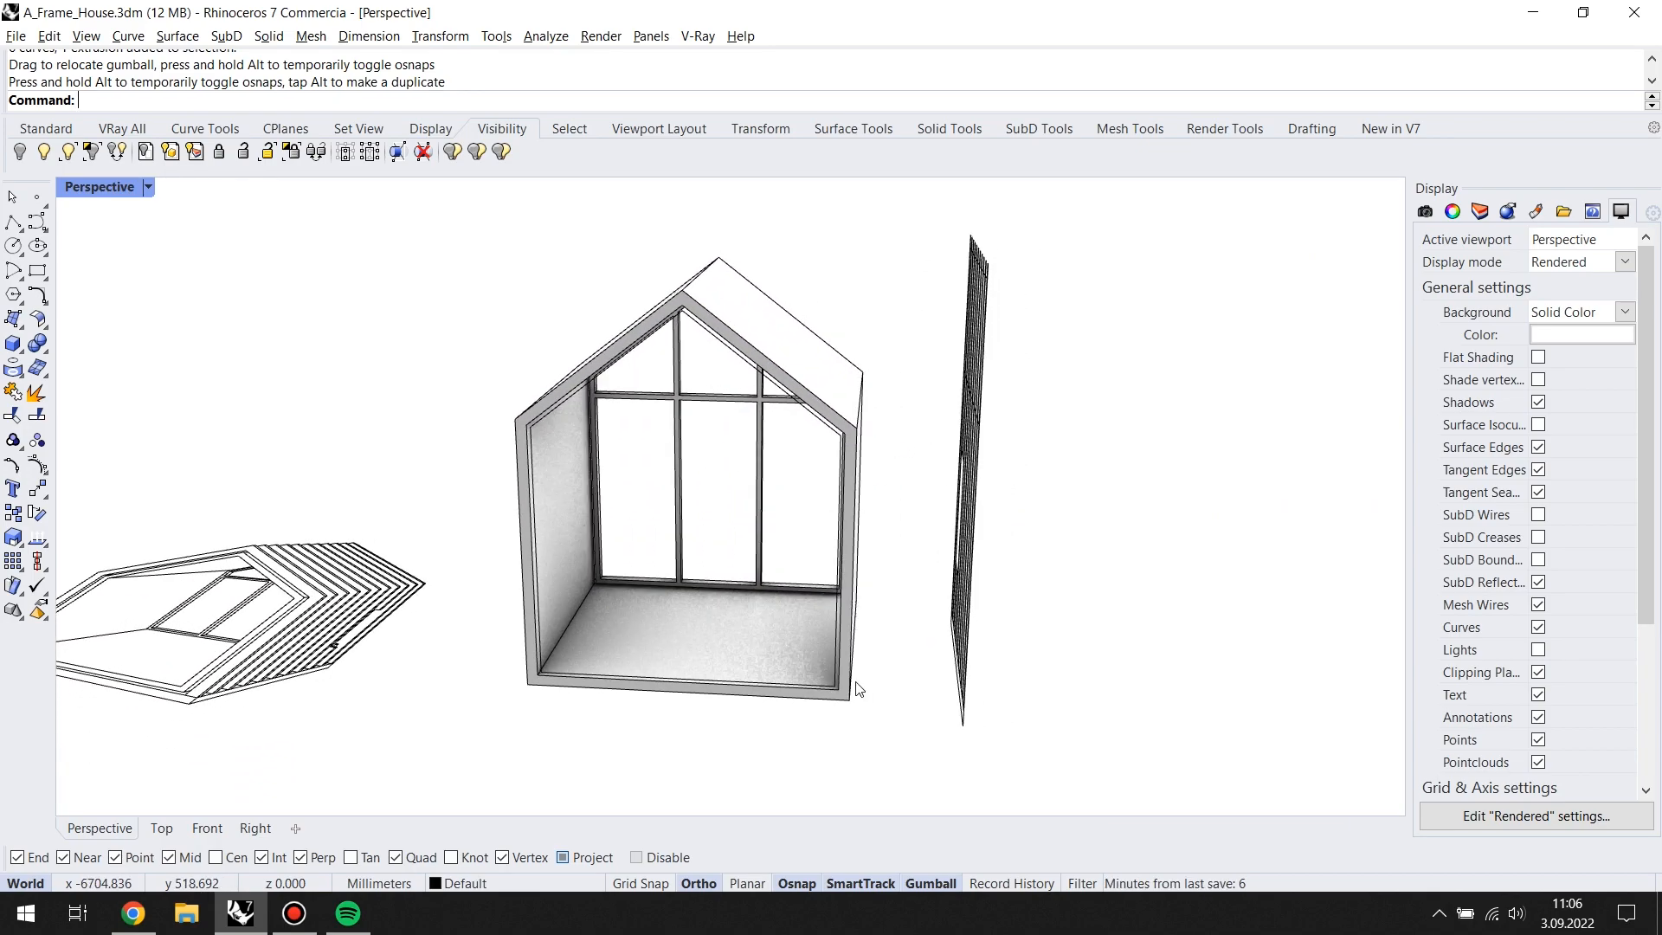
Step: Show only the hidden original front elevation drawing again with Show Selected
left_click(751, 126)
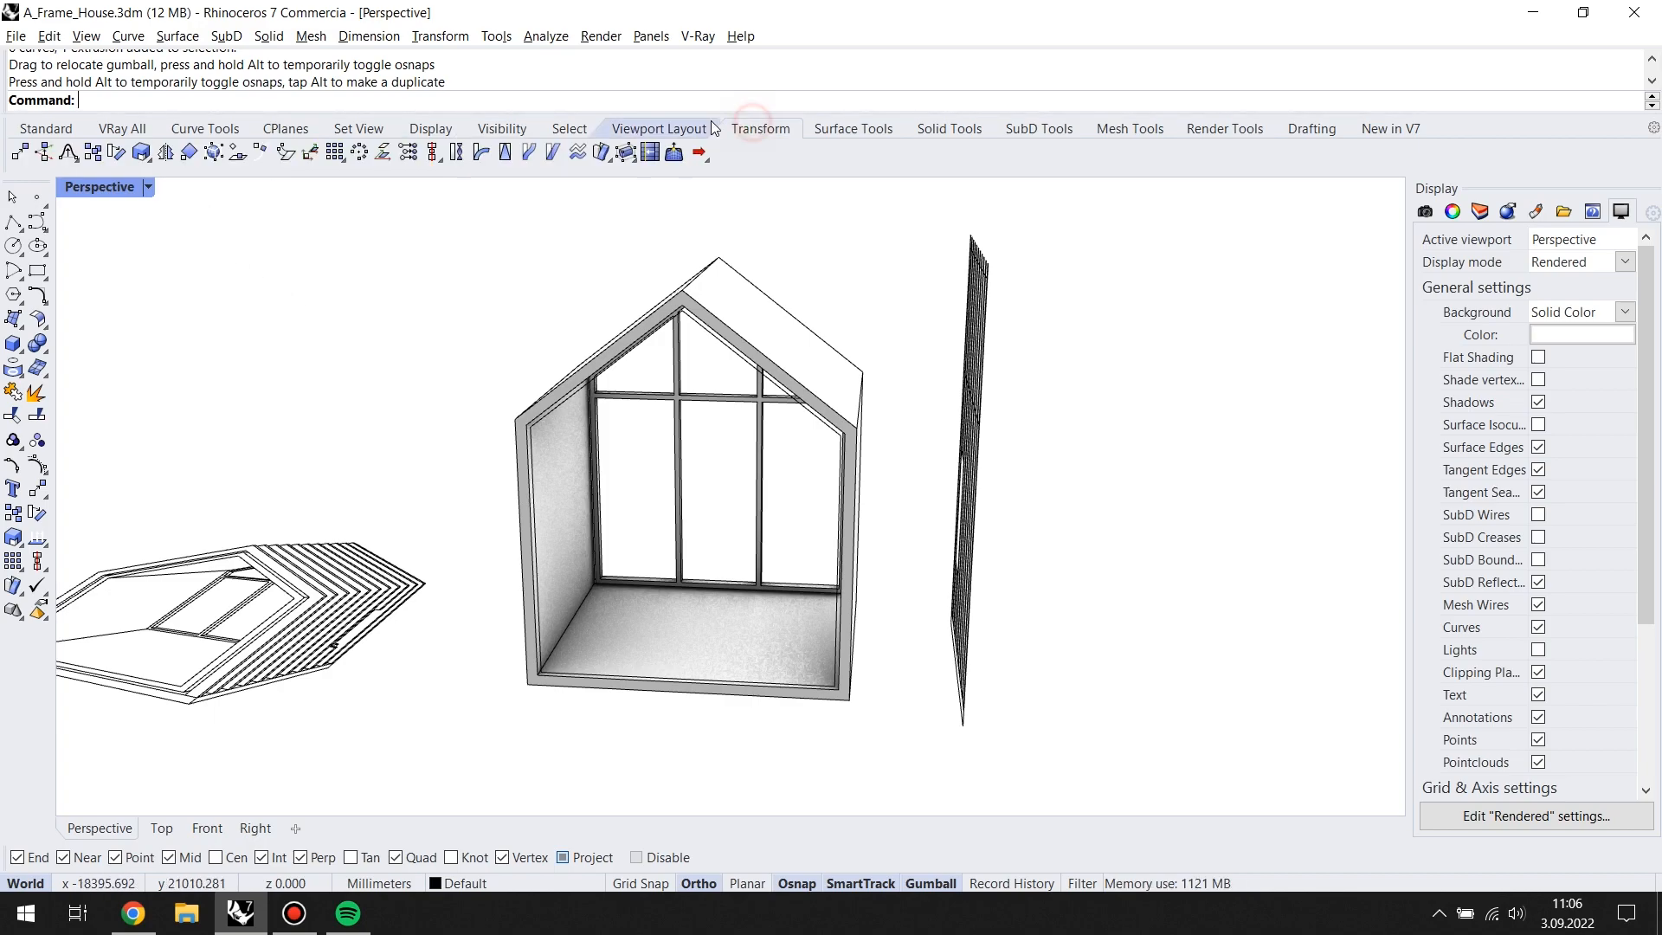
left_click(492, 130)
left_click(68, 154)
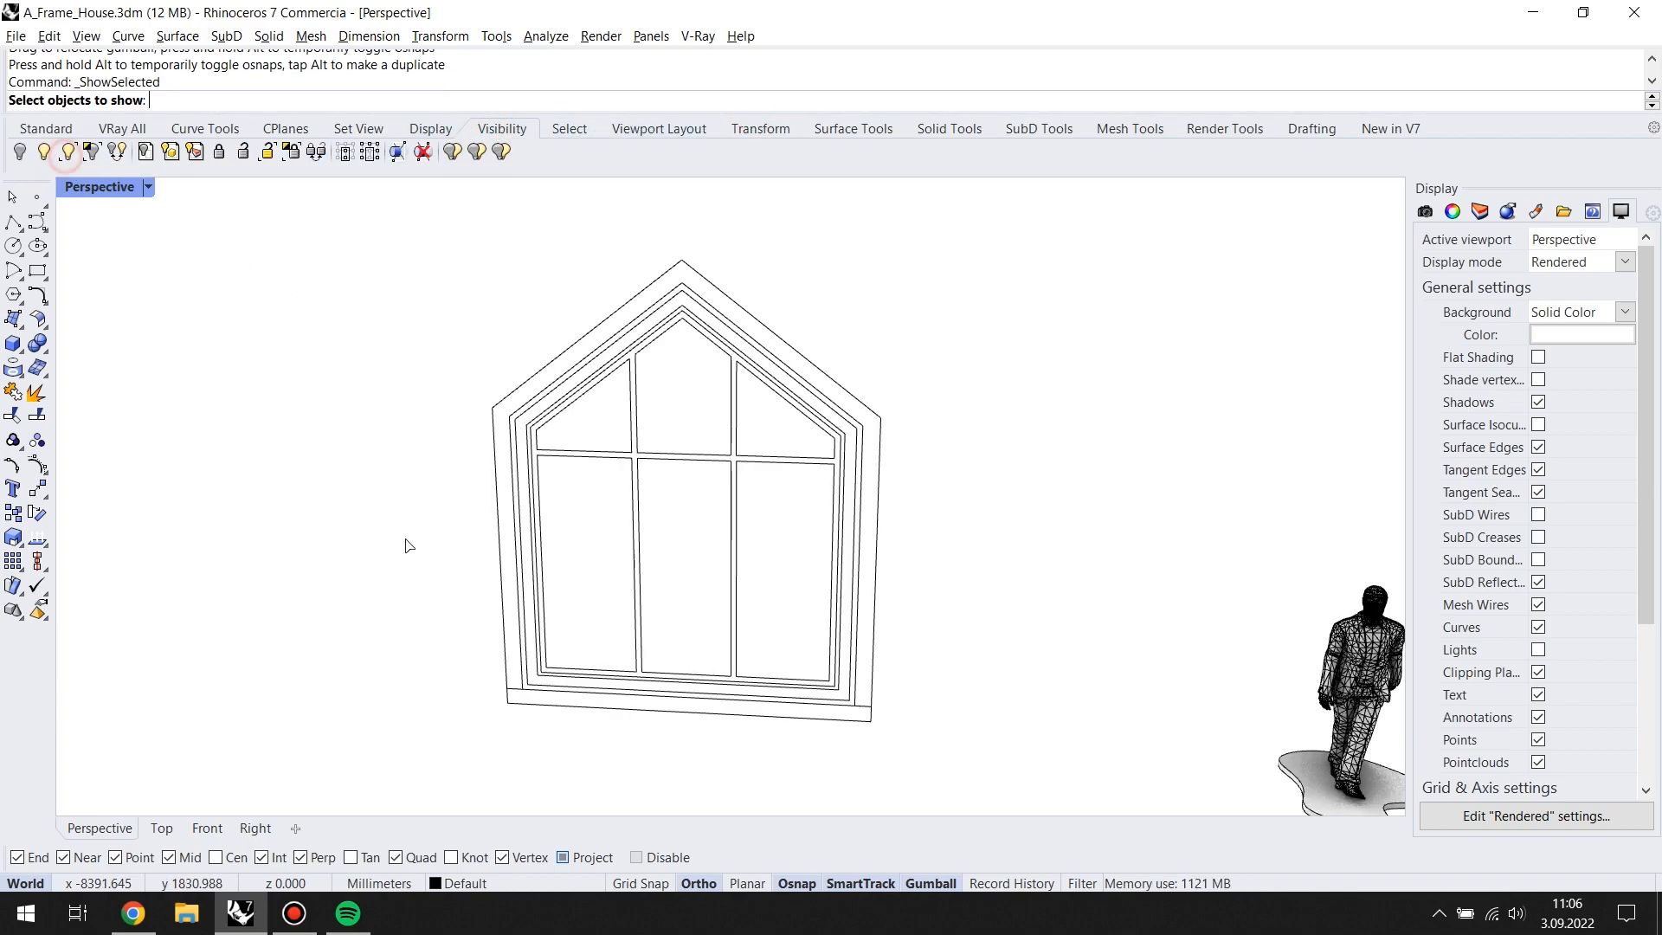
left_click(543, 701)
right_click(556, 682)
right_click_drag(559, 675, 702, 643)
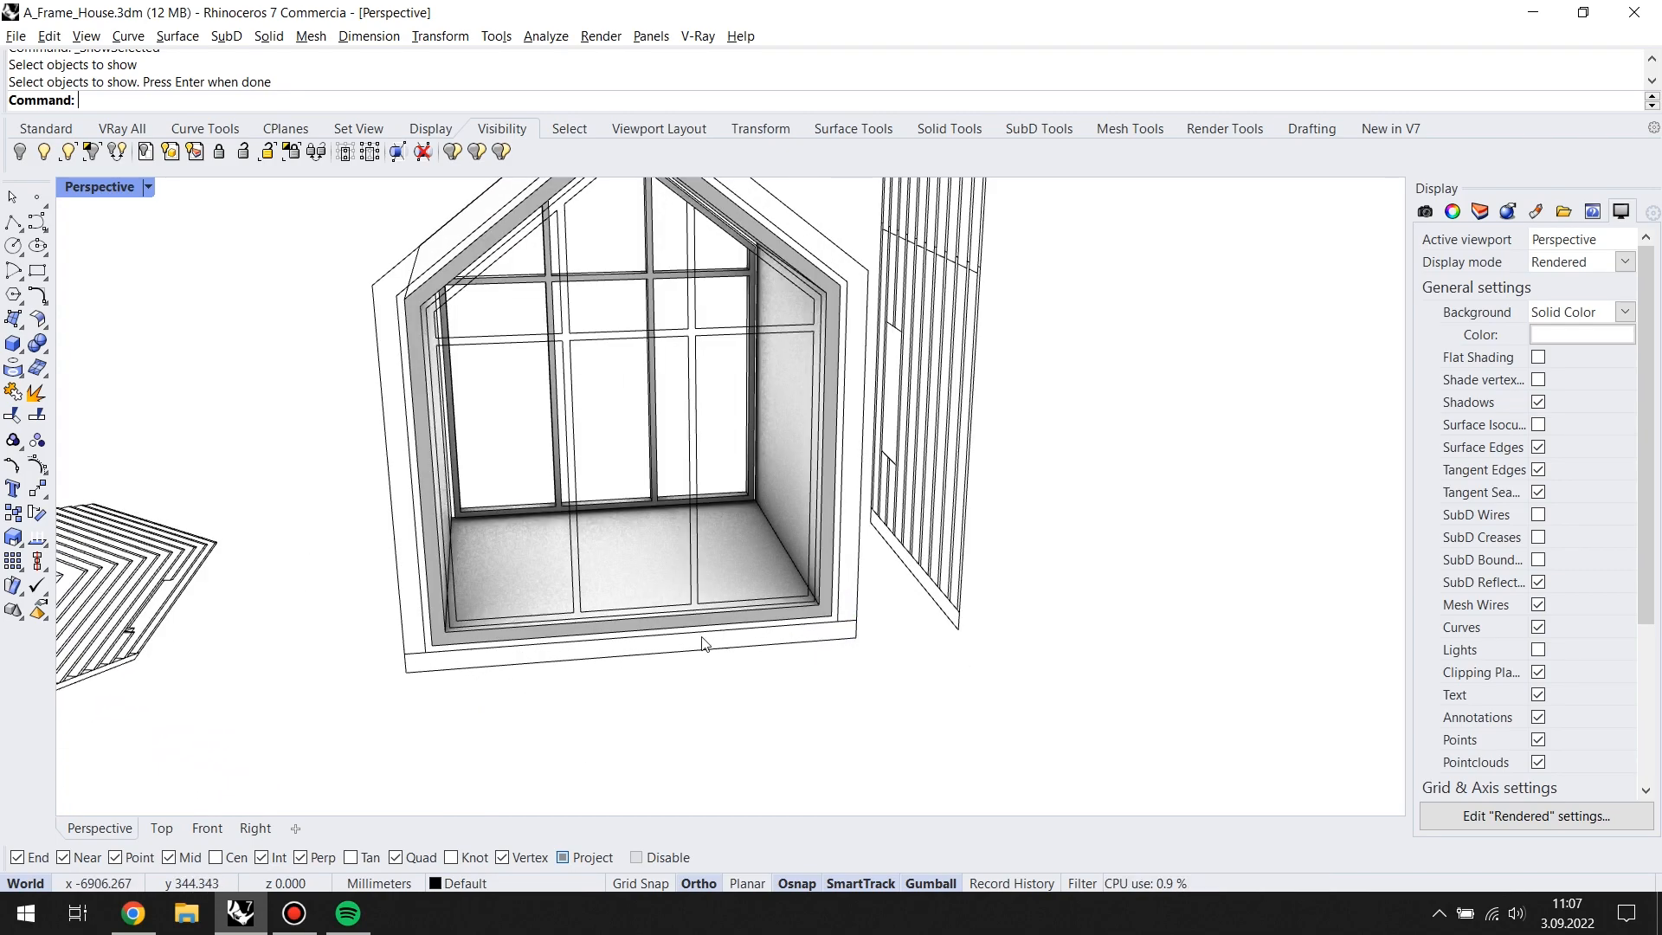
Step: Model the base slab as a box from the elevation's front base corner to the opposite rear corner, with projected snapping off for its height
left_click(11, 345)
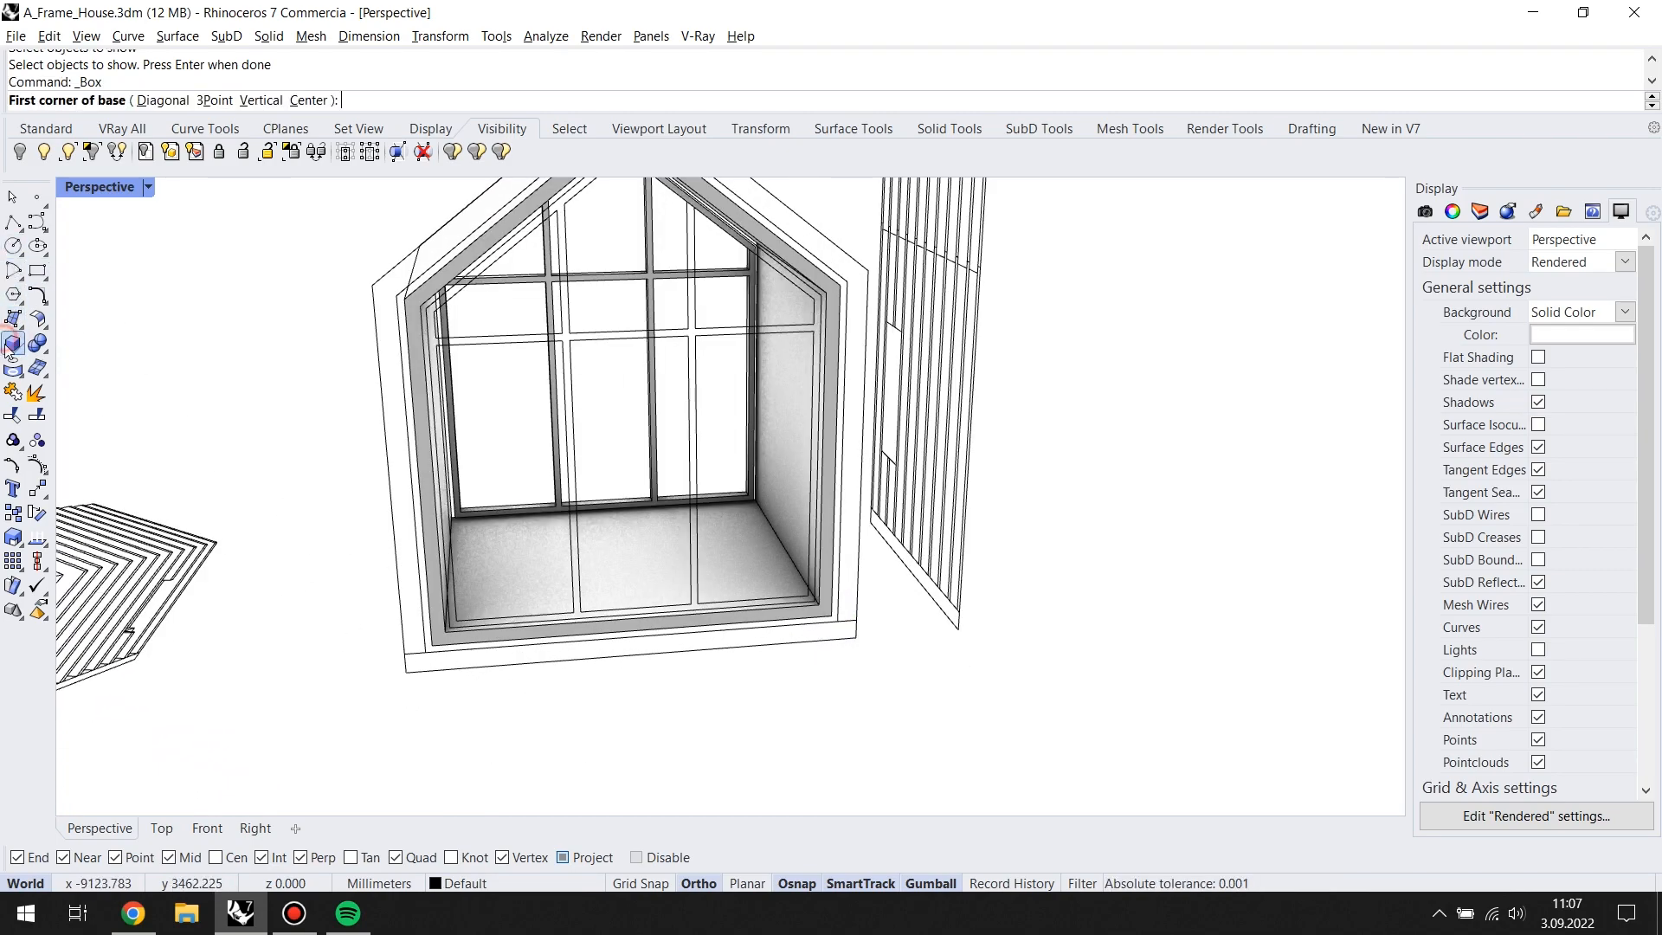
left_click(393, 681)
right_click_drag(805, 690, 798, 690)
right_click_drag(822, 578, 1077, 579)
right_click_drag(909, 597, 1038, 608)
right_click_drag(905, 671, 1122, 616, "shift")
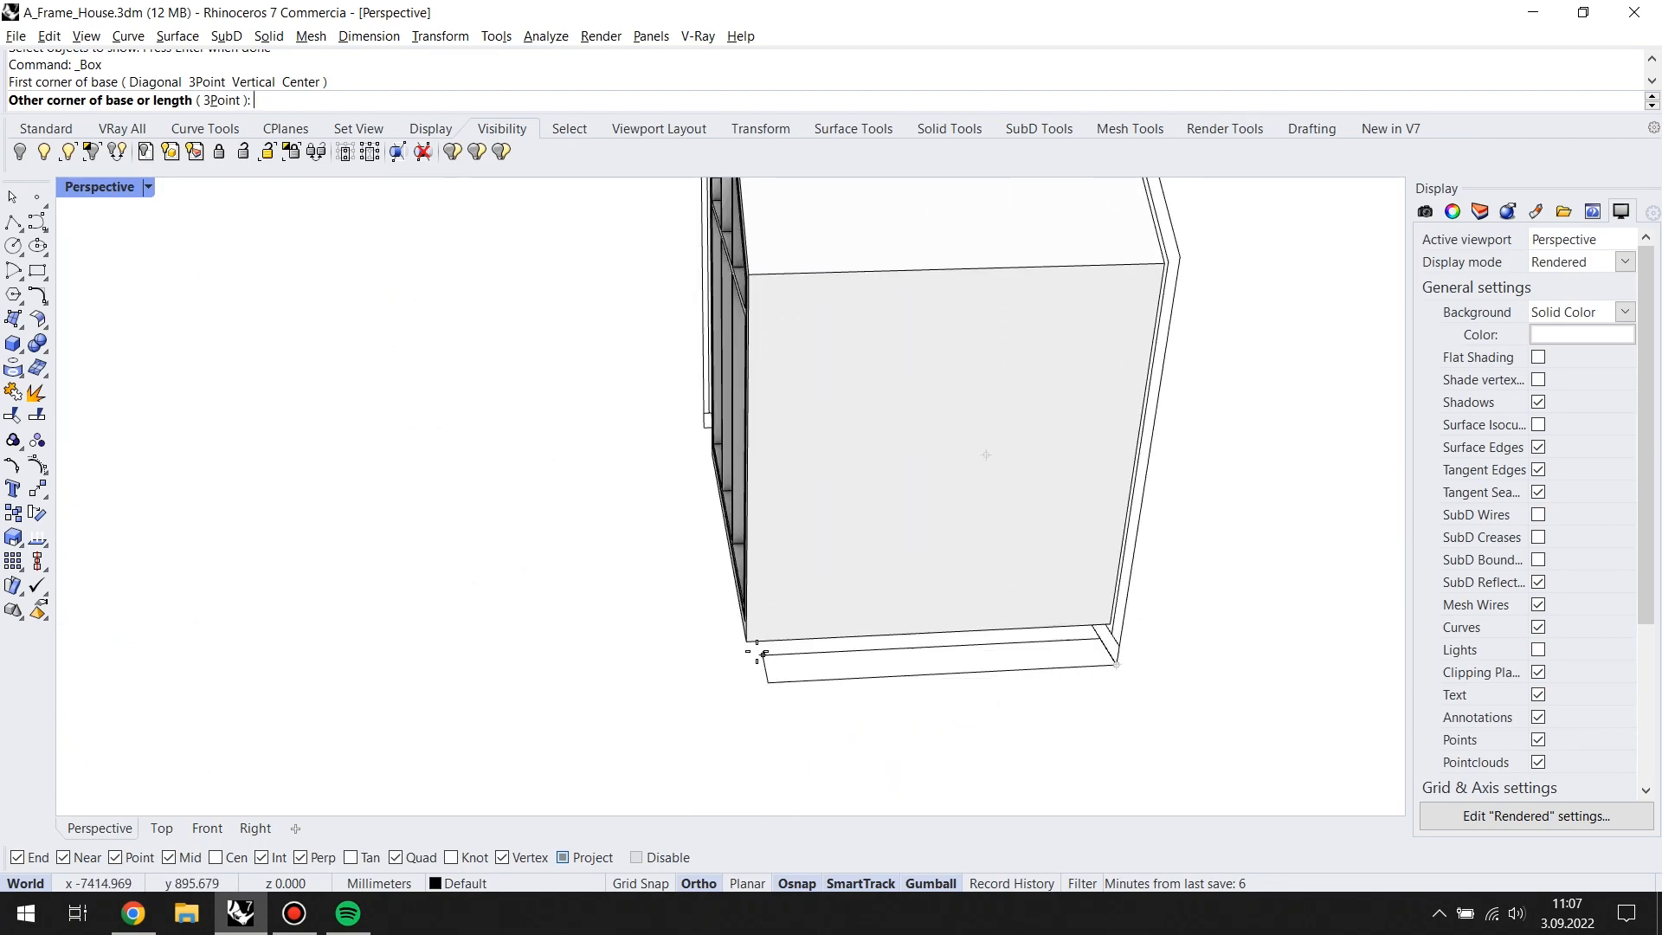
right_click_drag(745, 668, 735, 584)
left_click(552, 619)
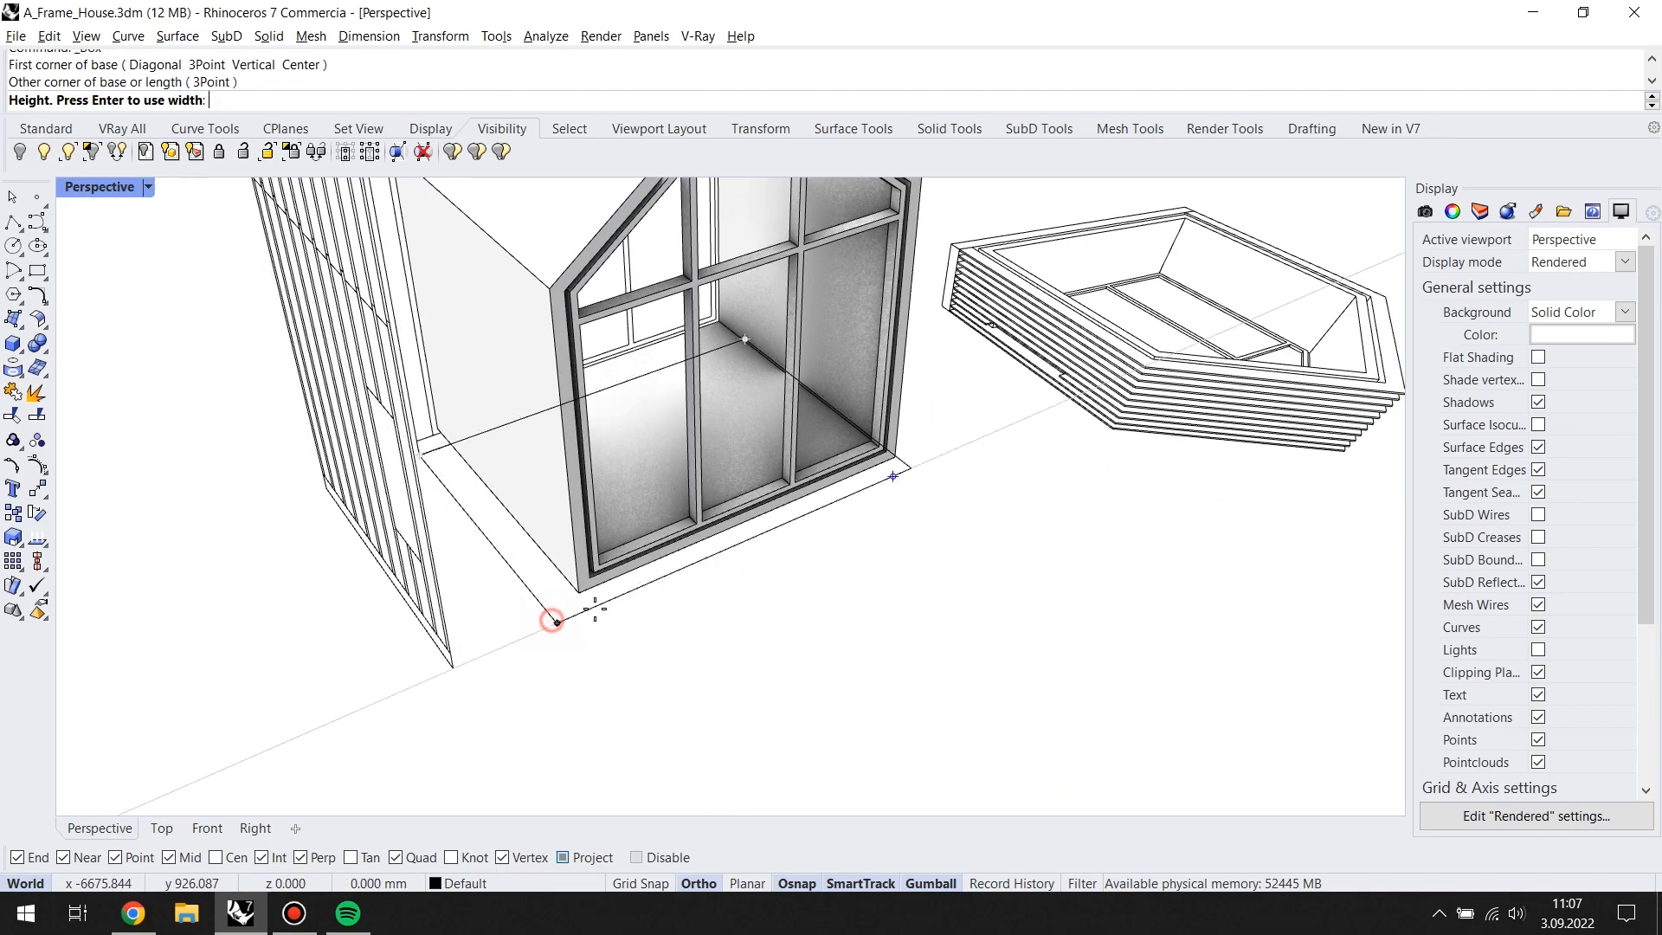
scroll(566, 606, "up", 4)
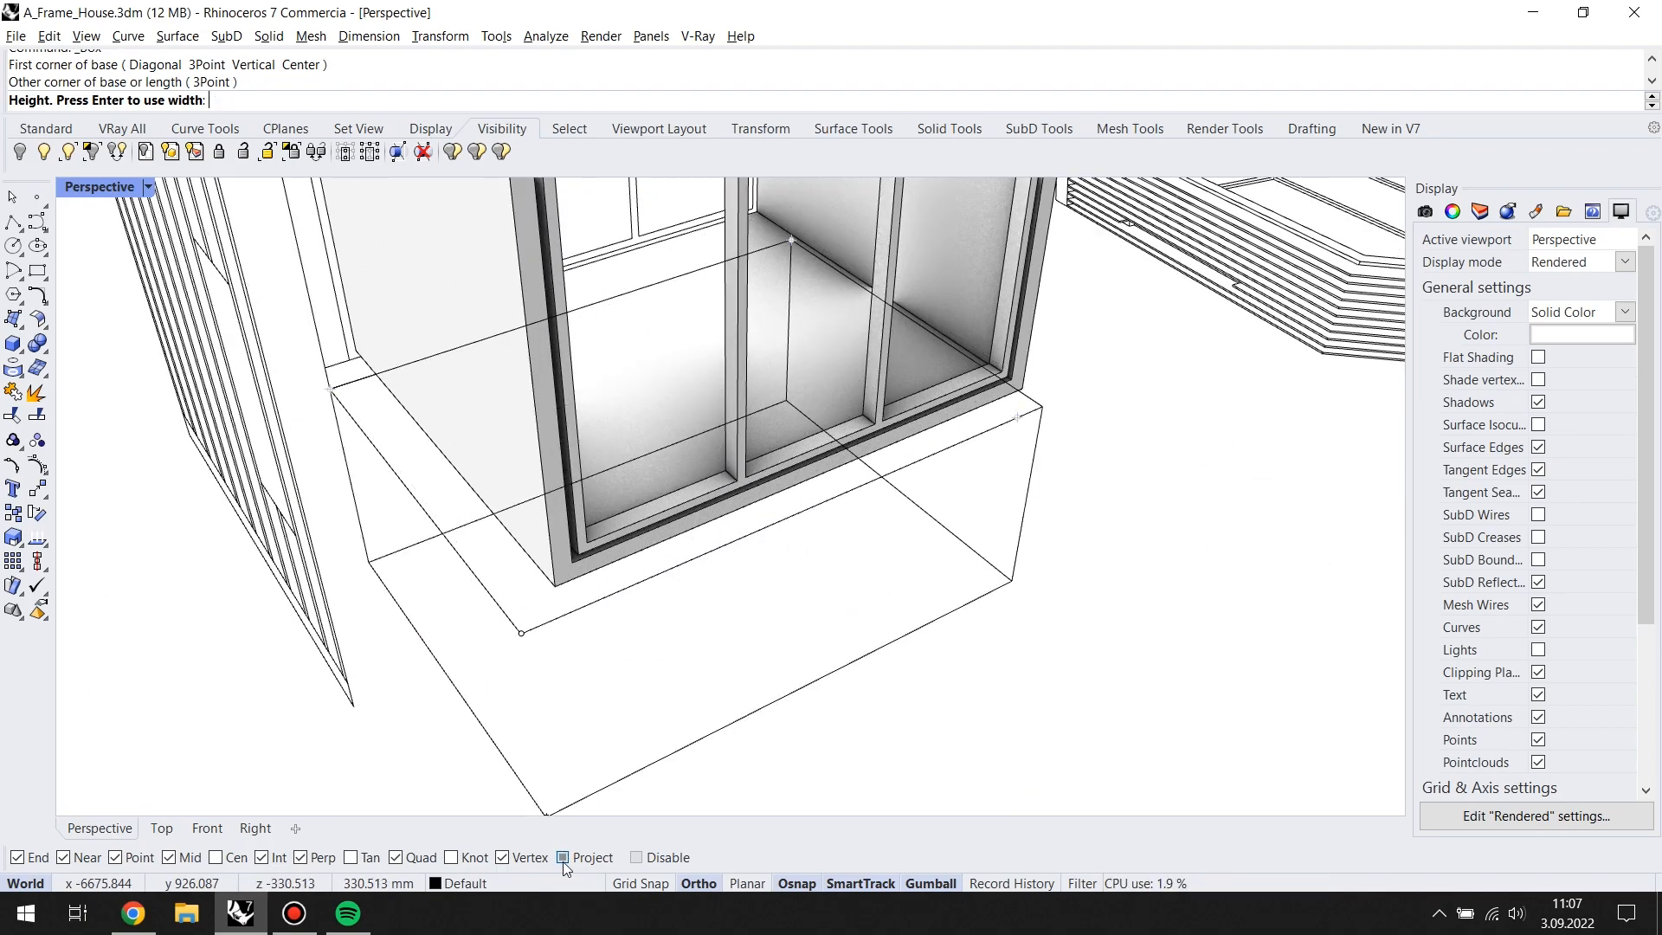
left_click(559, 606)
right_click_drag(558, 606, 829, 630)
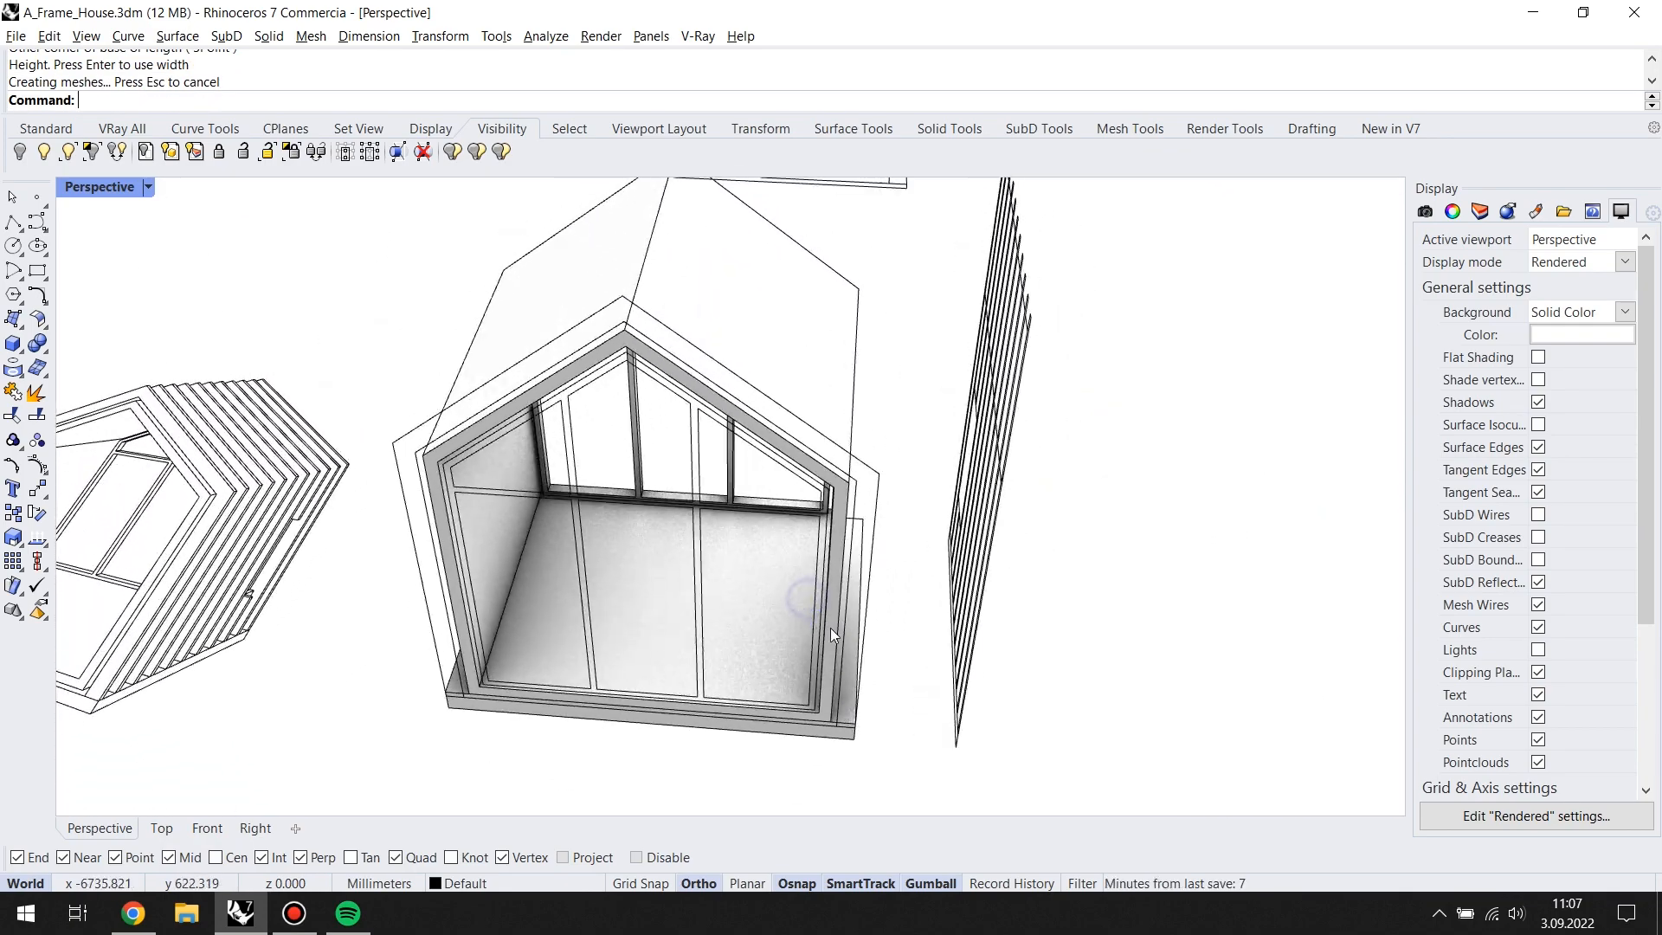
Step: Switch to the top view and set its display mode to Shaded
double_click(87, 191)
double_click(81, 189)
left_click(101, 187)
left_click(178, 230)
left_click(100, 187)
left_click(173, 250)
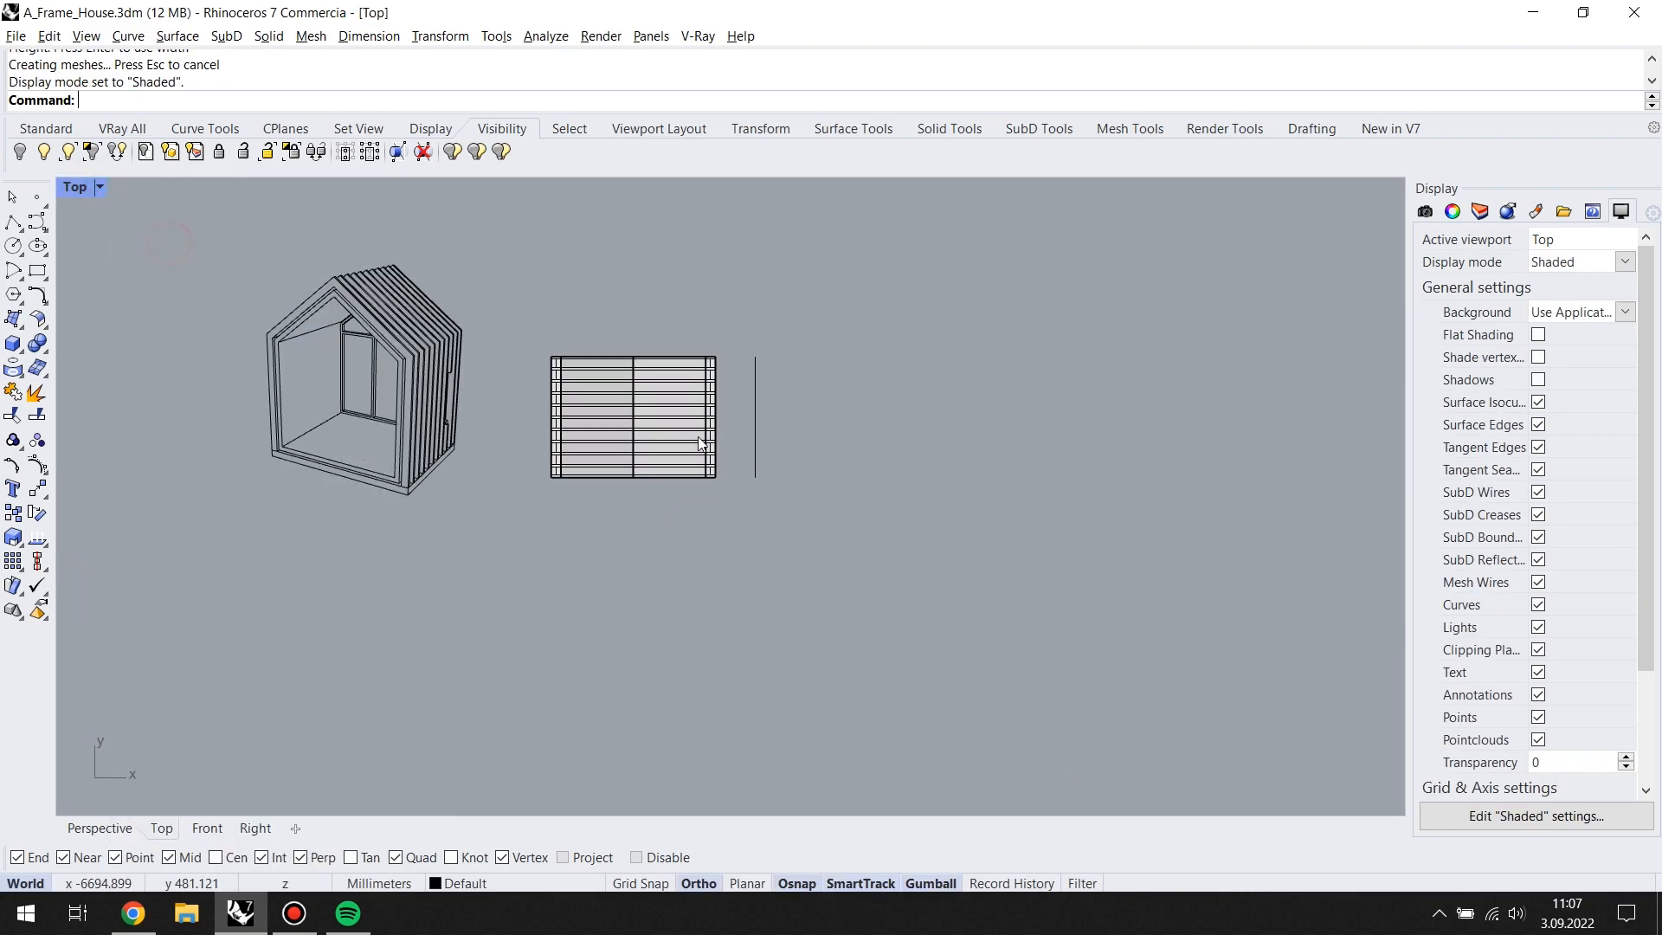
Step: Start a polyline with projected snapping at the rear right edge of the plan and trace around the first cladding notches
scroll(715, 454, "up", 10)
left_click(763, 350)
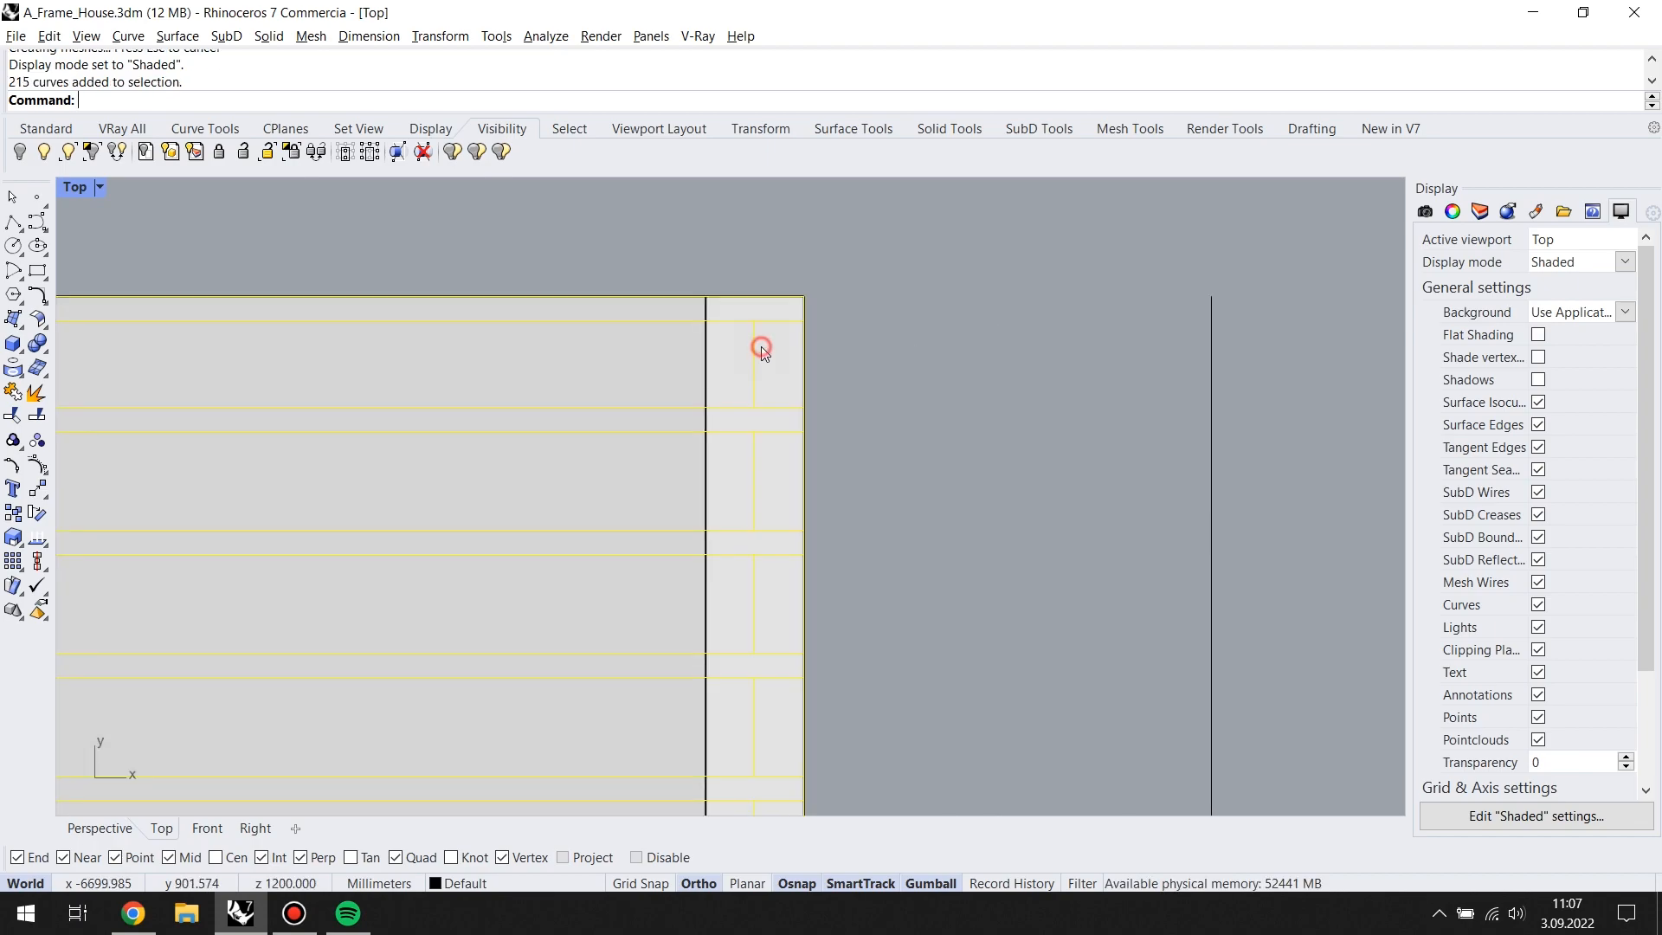
scroll(762, 350, "down", 10)
scroll(827, 356, "up", 5)
scroll(799, 334, "up", 5)
key("Escape")
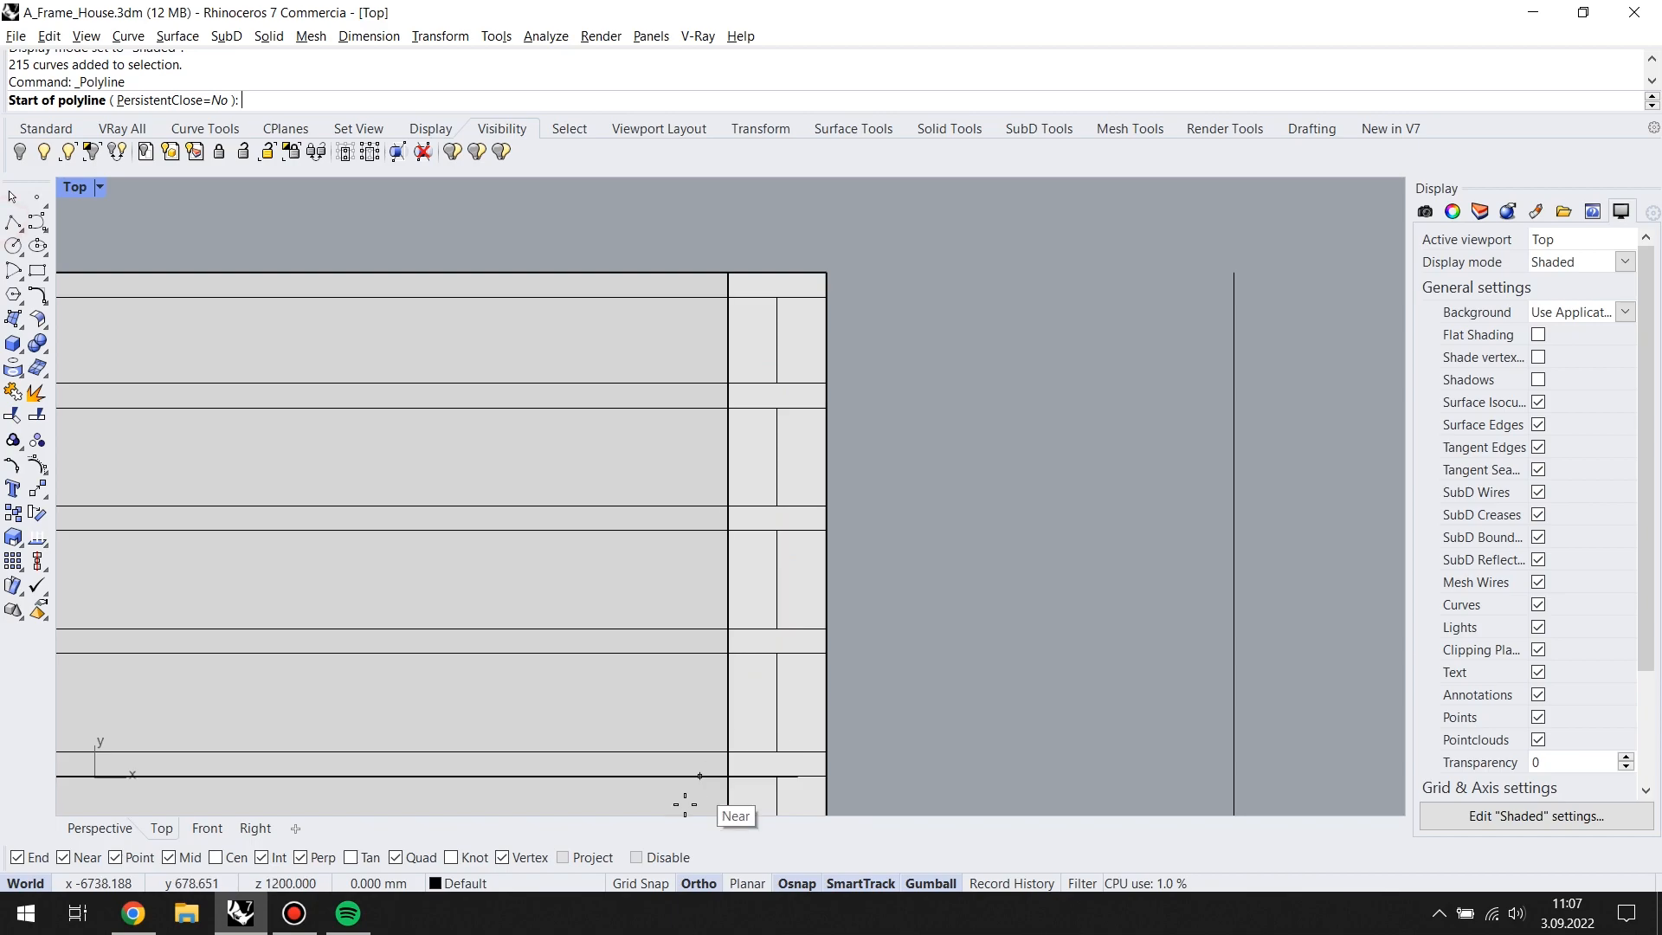
scroll(801, 299, "up", 4)
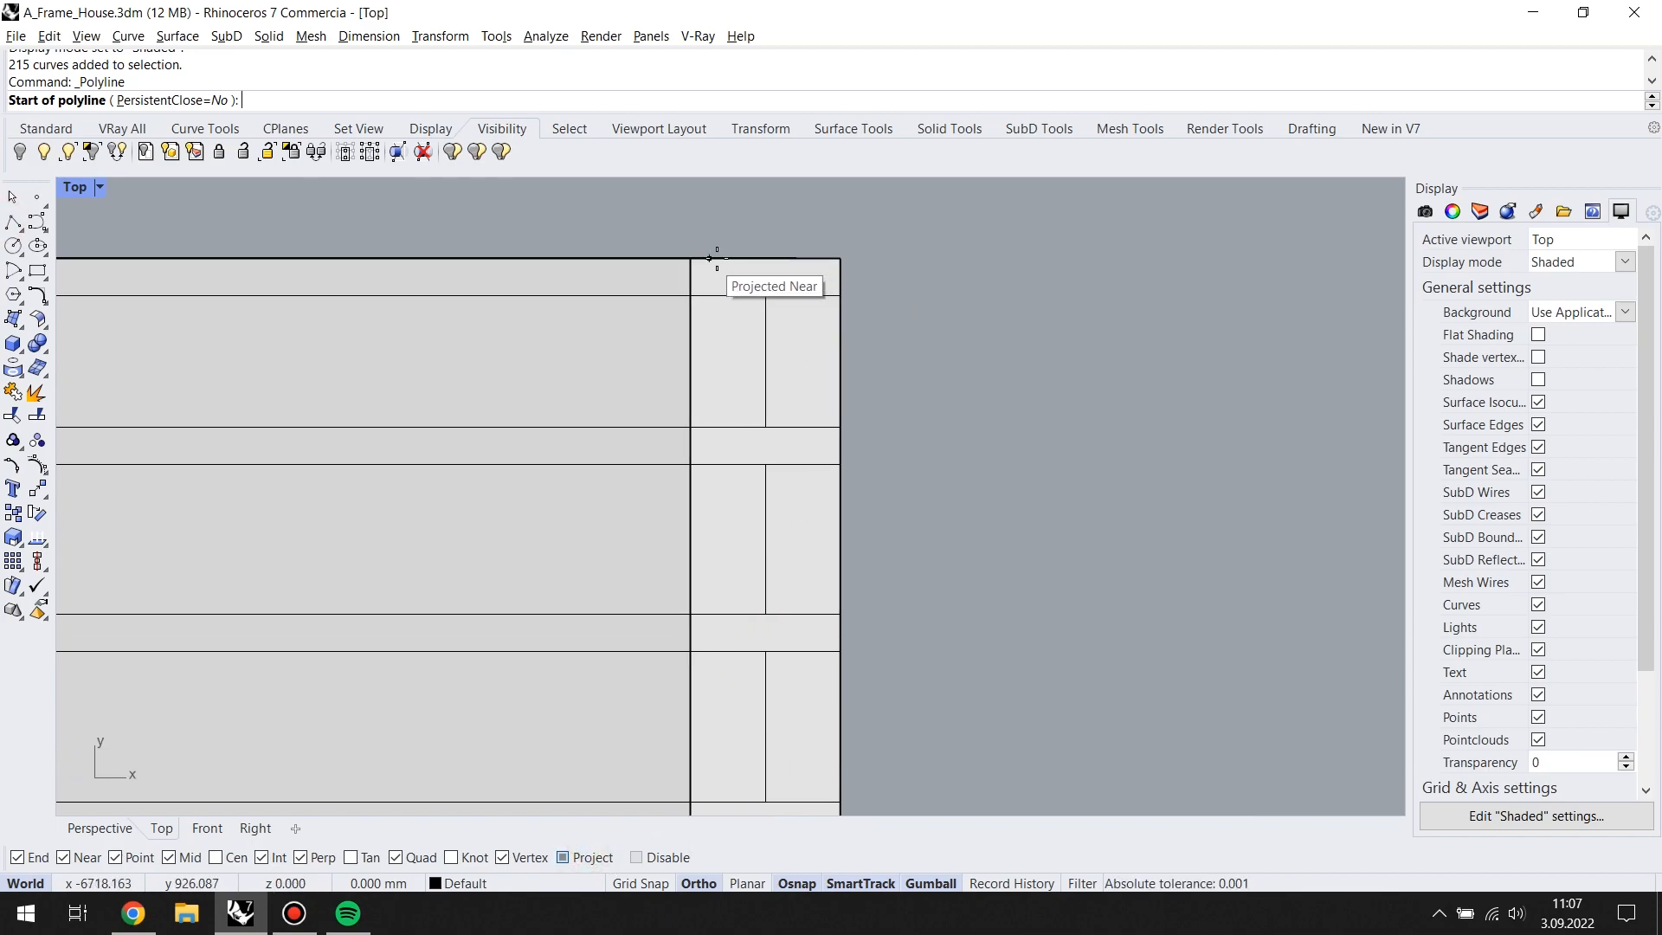
left_click(699, 257)
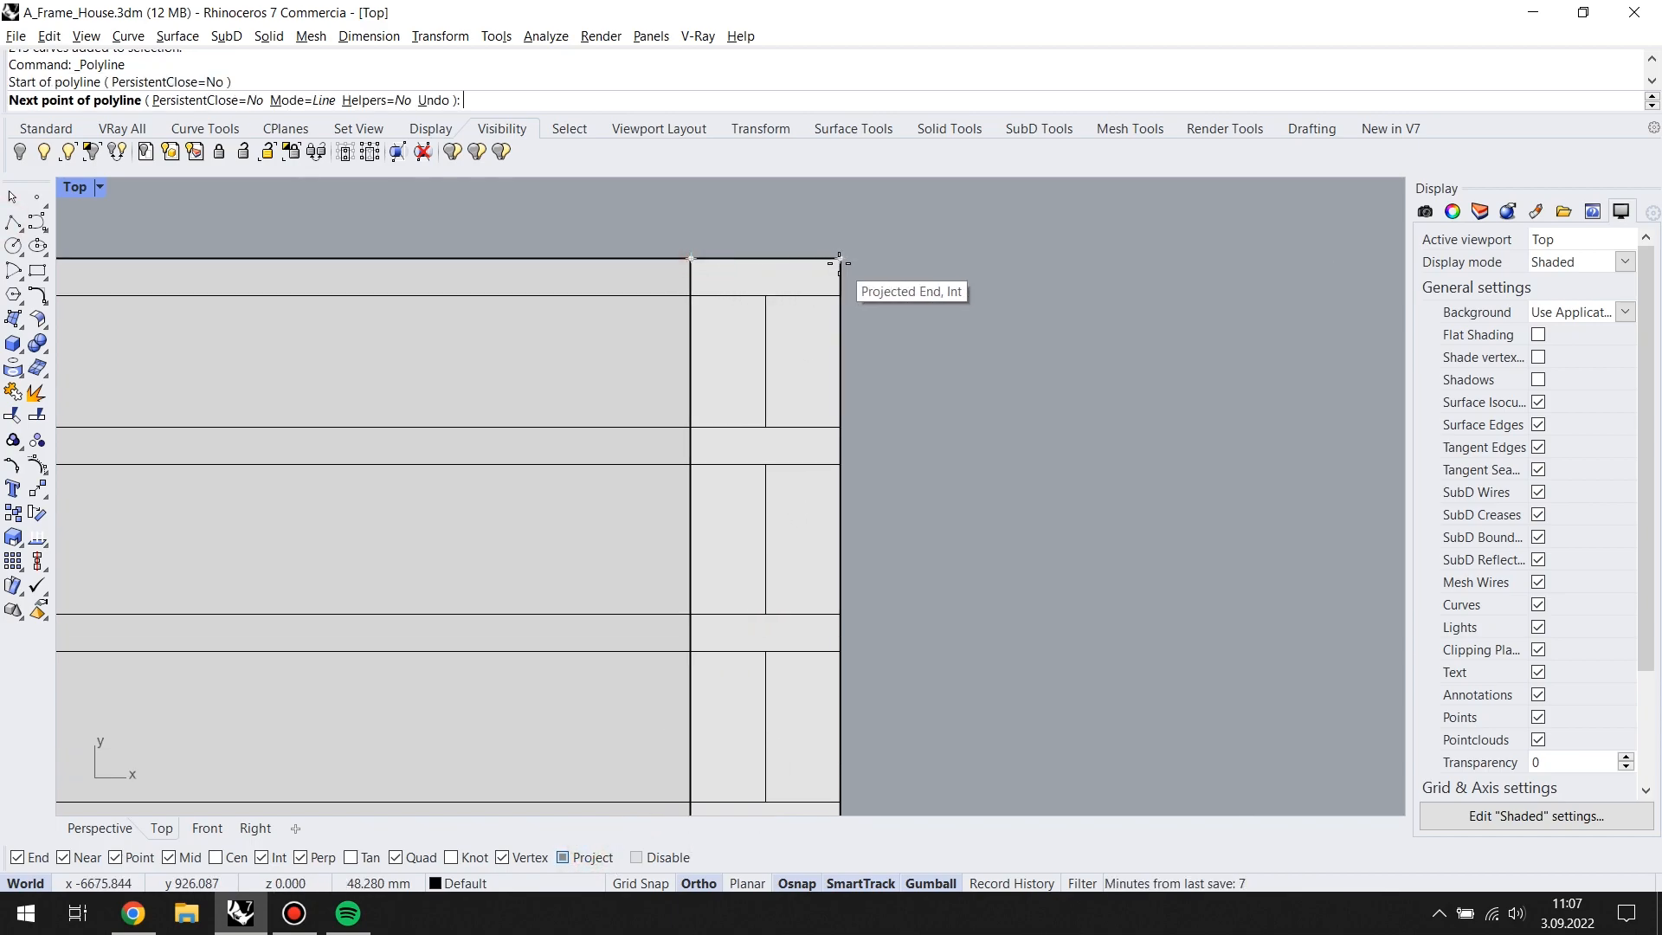
left_click(839, 257)
left_click(840, 296)
left_click(765, 295)
left_click(840, 427)
left_click(840, 470)
left_click(839, 614)
scroll(765, 656, "down", 2)
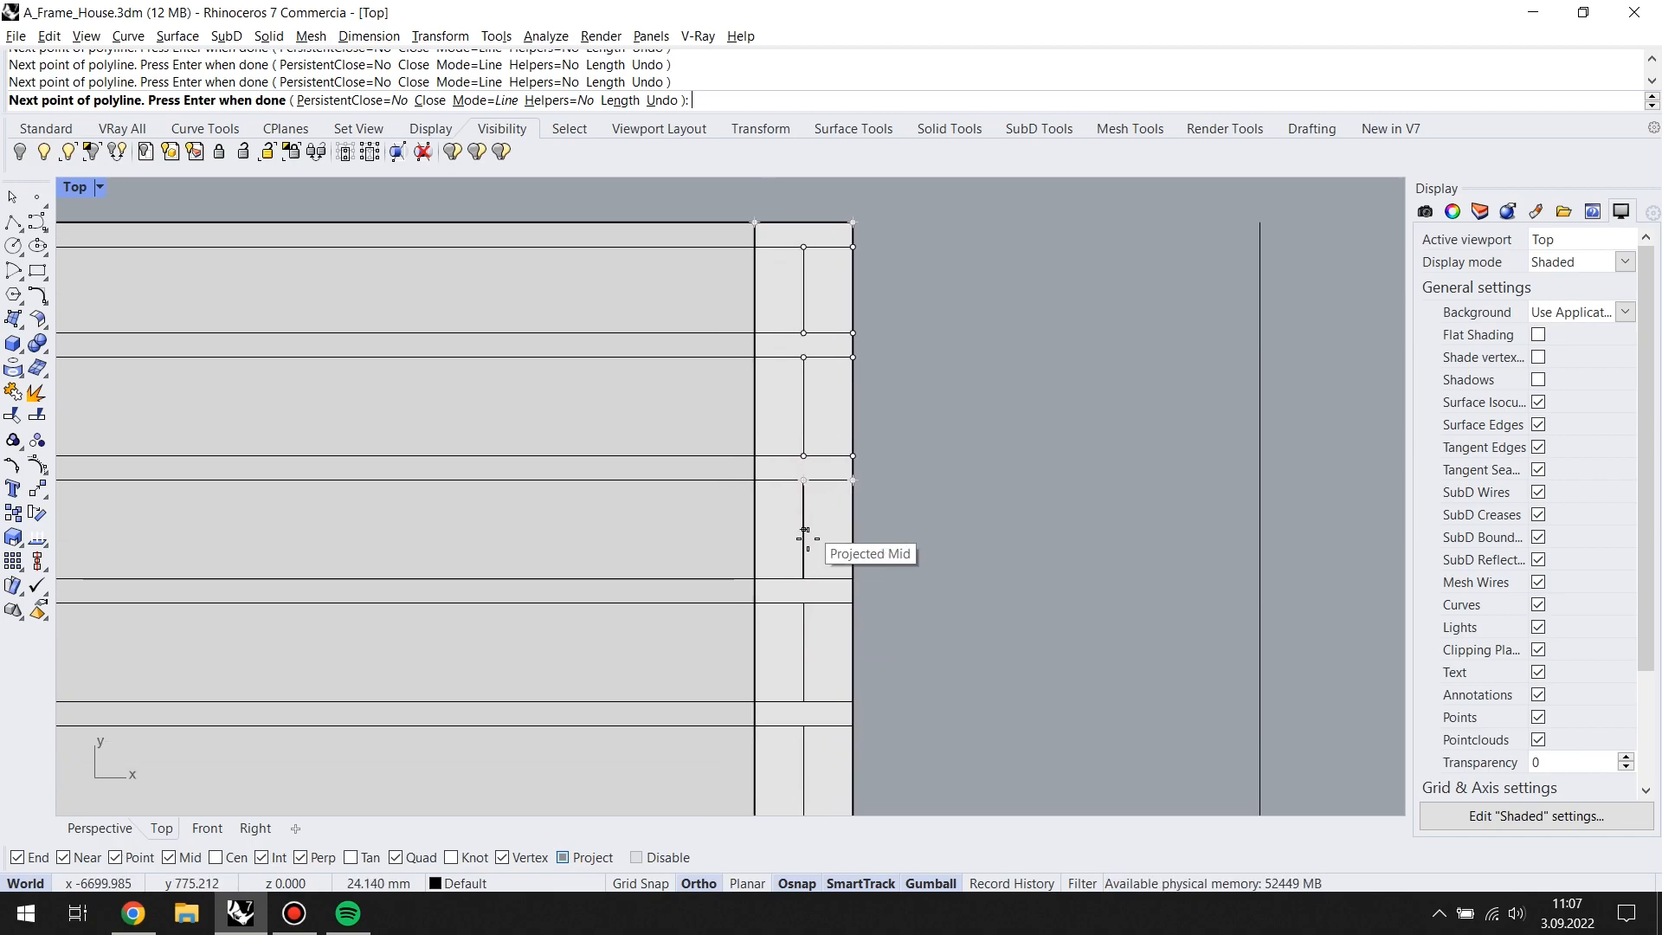
Step: Continue the polyline along the plan's right edge around the middle cladding notches
left_click(852, 577)
left_click(794, 705)
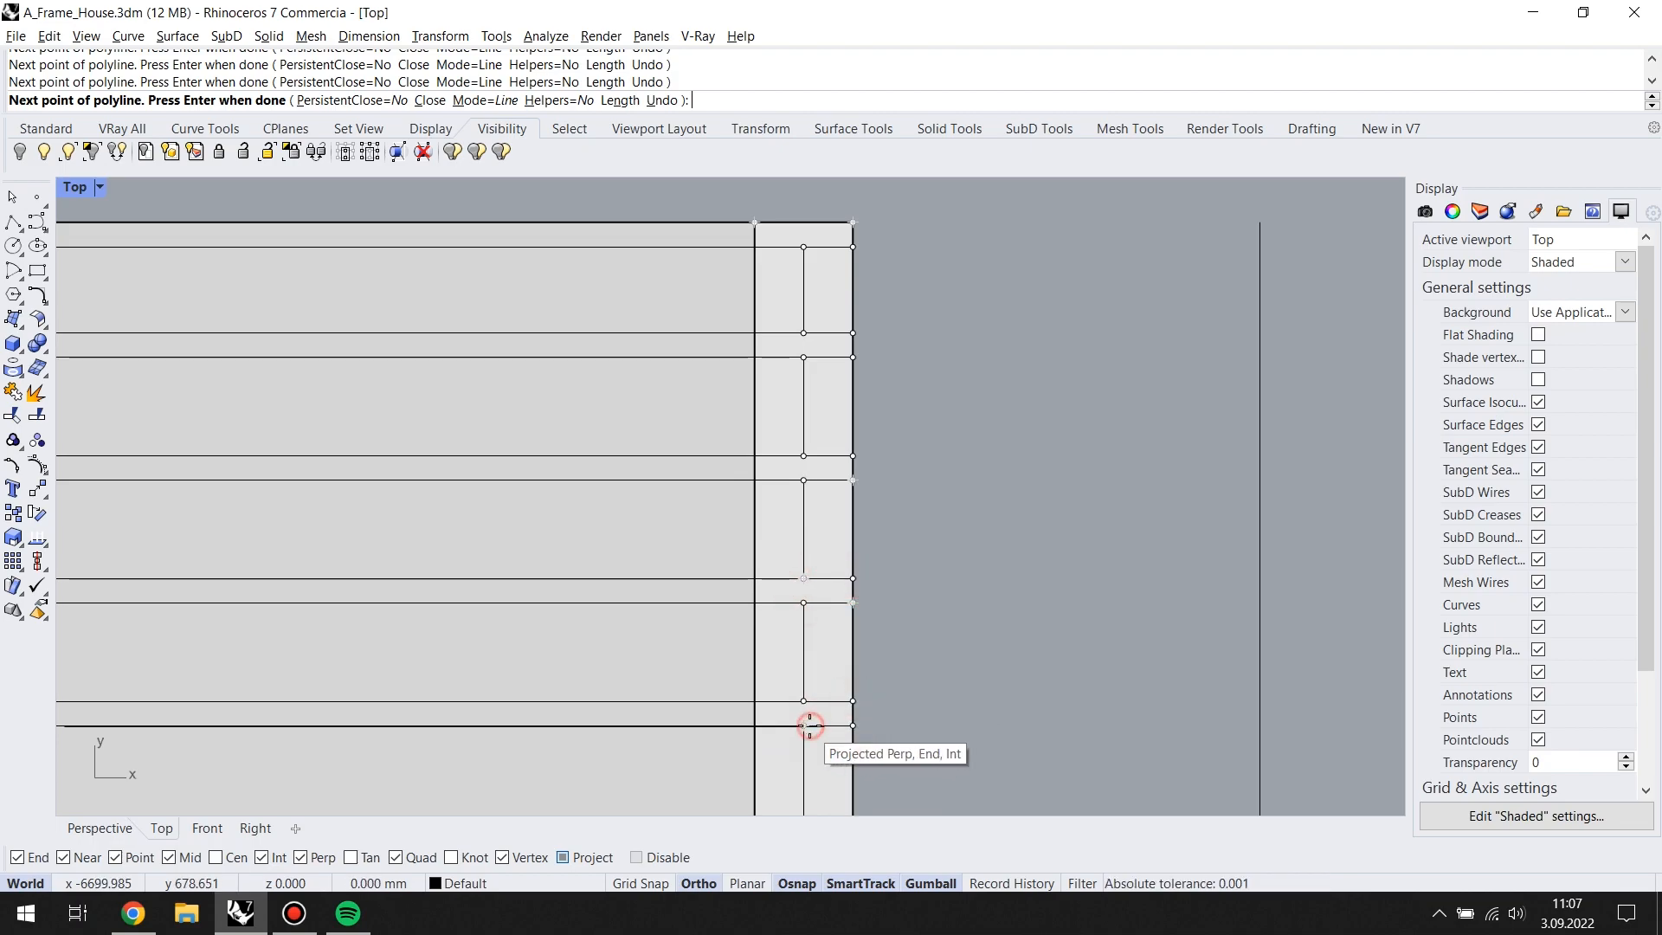
scroll(847, 456, "down", 2)
scroll(848, 536, "up", 1)
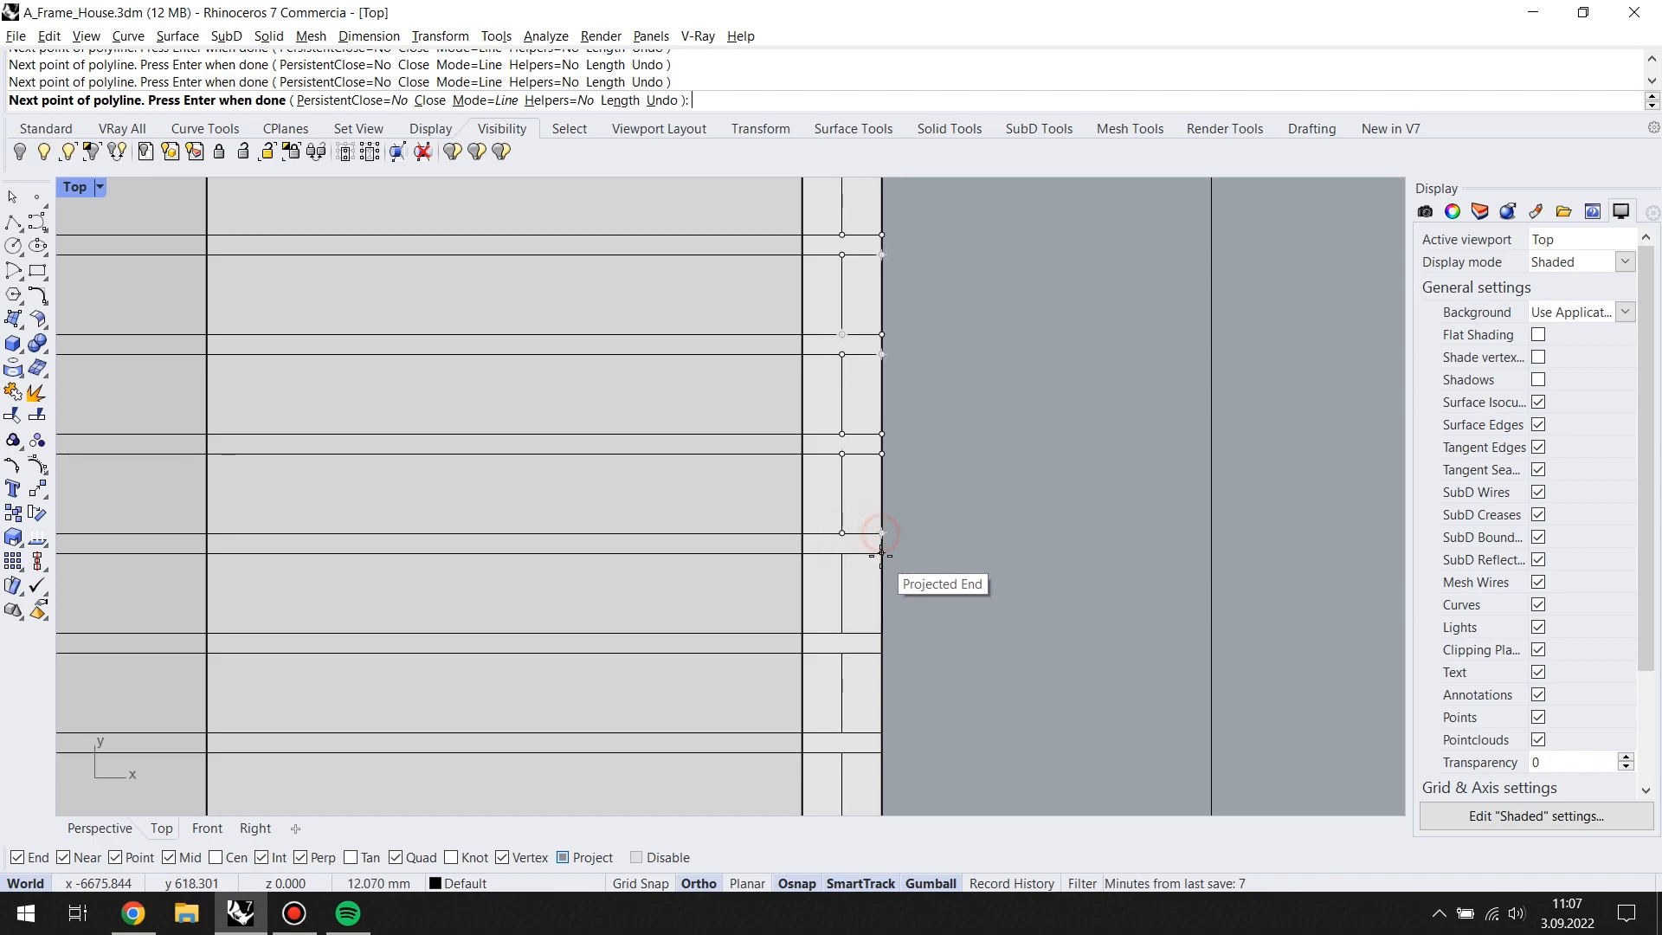
left_click(838, 552)
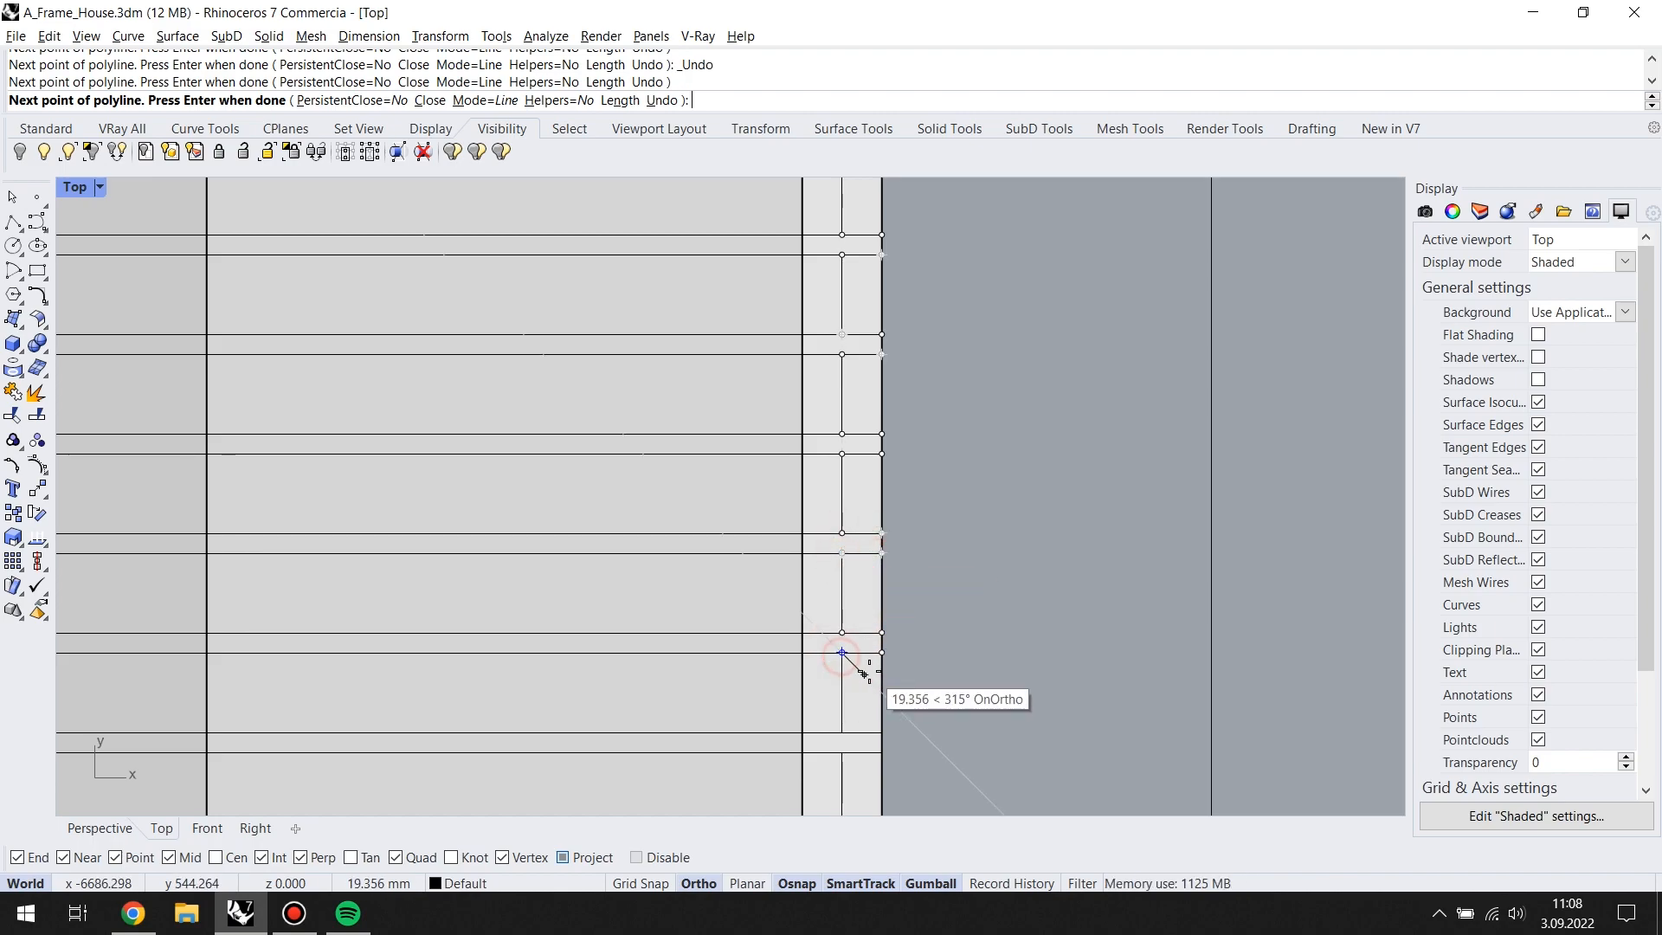
scroll(863, 671, "up", 2)
left_click(875, 468)
left_click(929, 511)
left_click(877, 625)
left_click(934, 632)
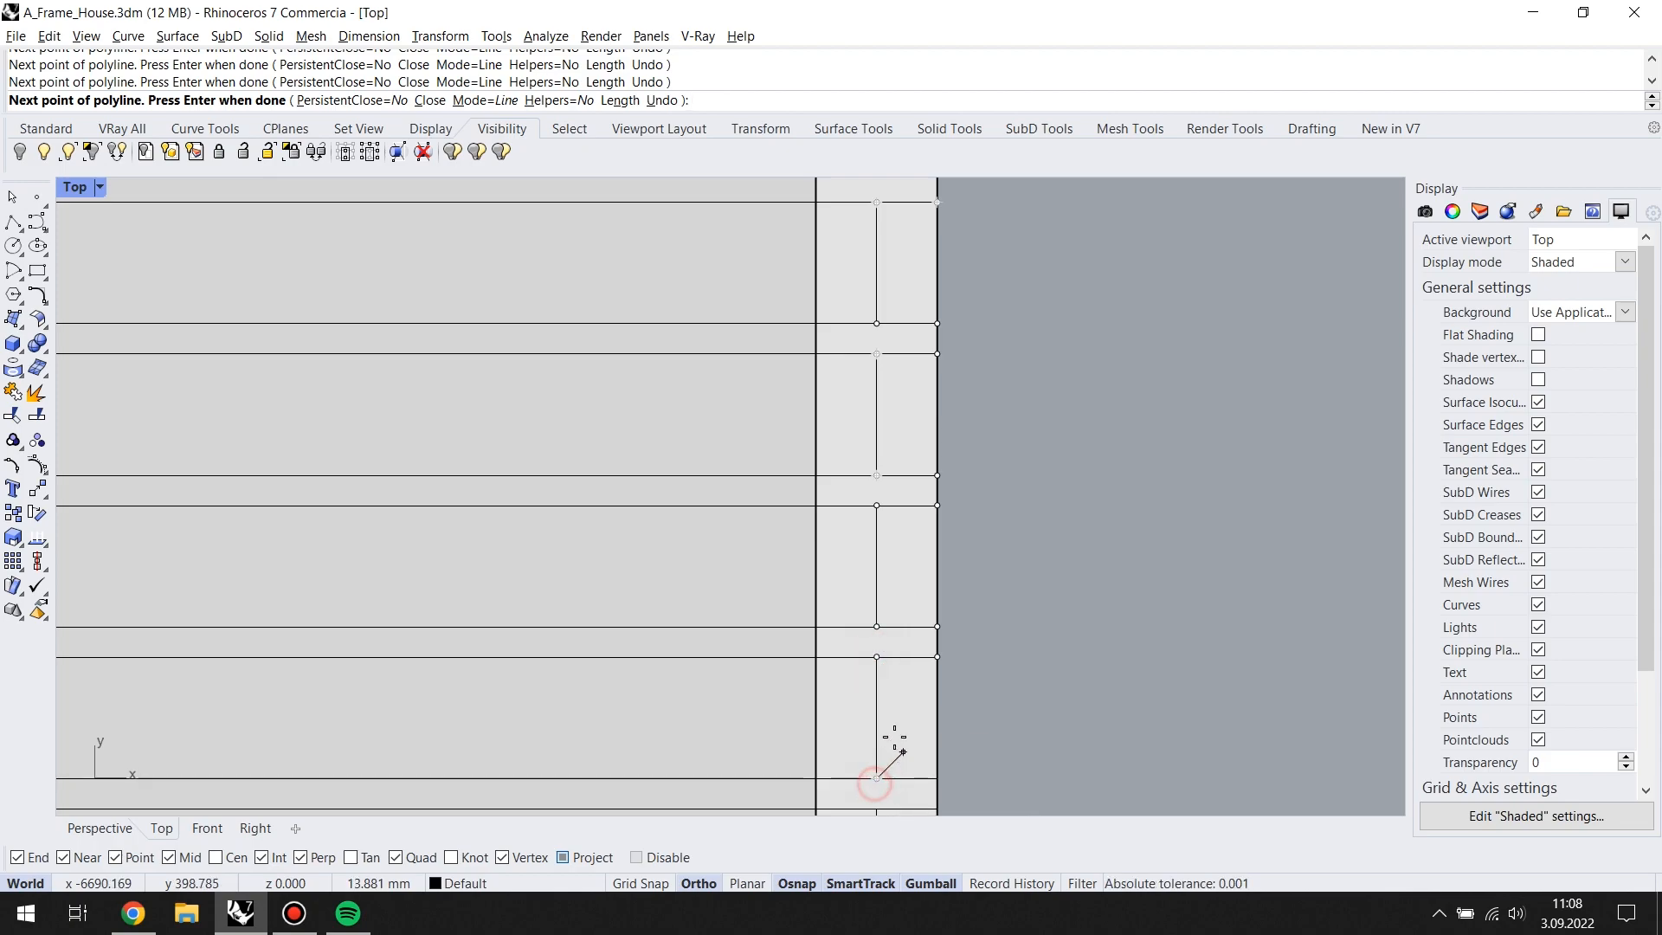
Step: Trace the last cladding notches to the plan's front right corner, undoing misplaced points, and close the polyline
scroll(934, 649, "down", 2)
scroll(973, 610, "up", 3)
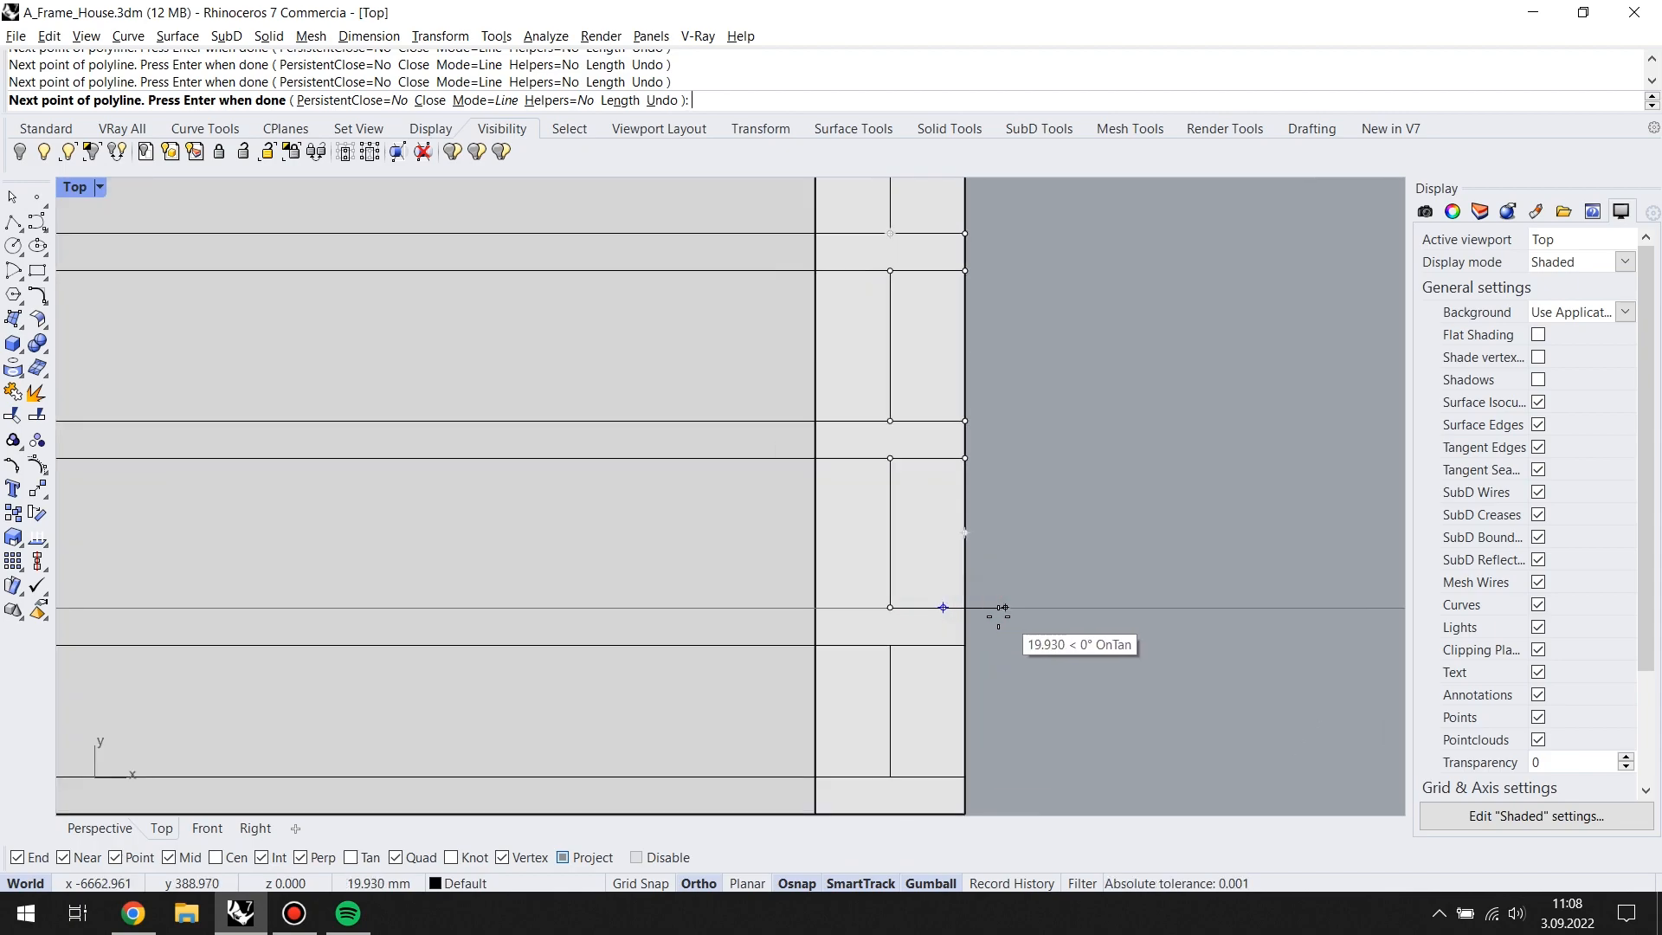
key("ctrl+z")
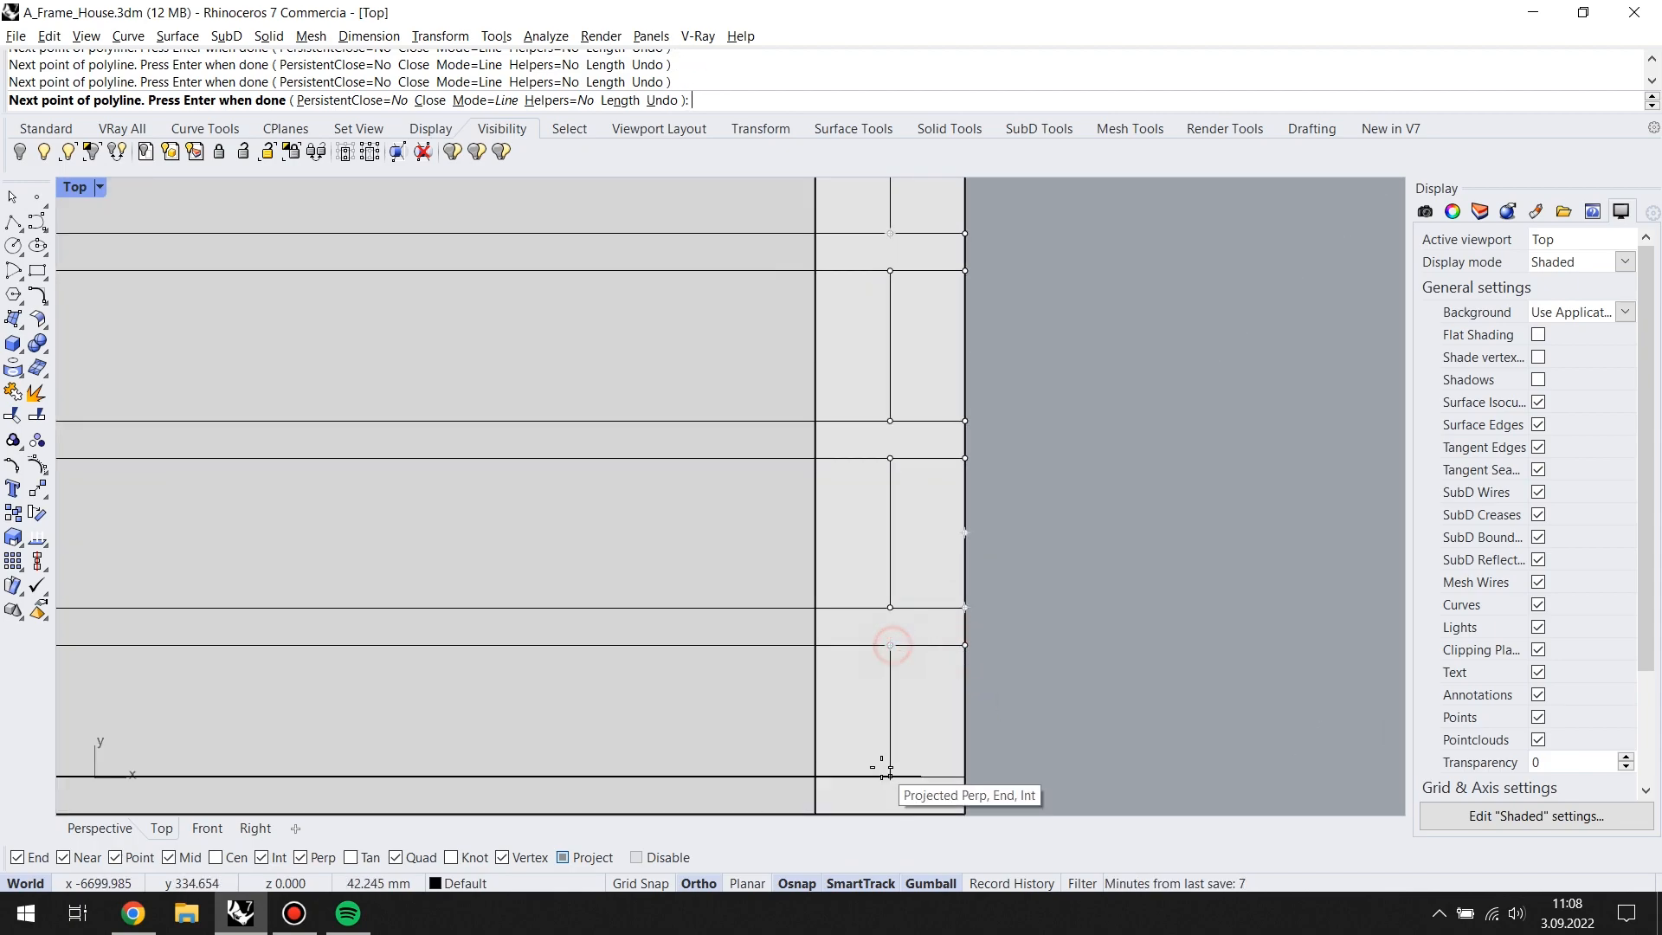
scroll(1002, 666, "down", 2)
scroll(995, 674, "up", 4)
key("ctrl+z")
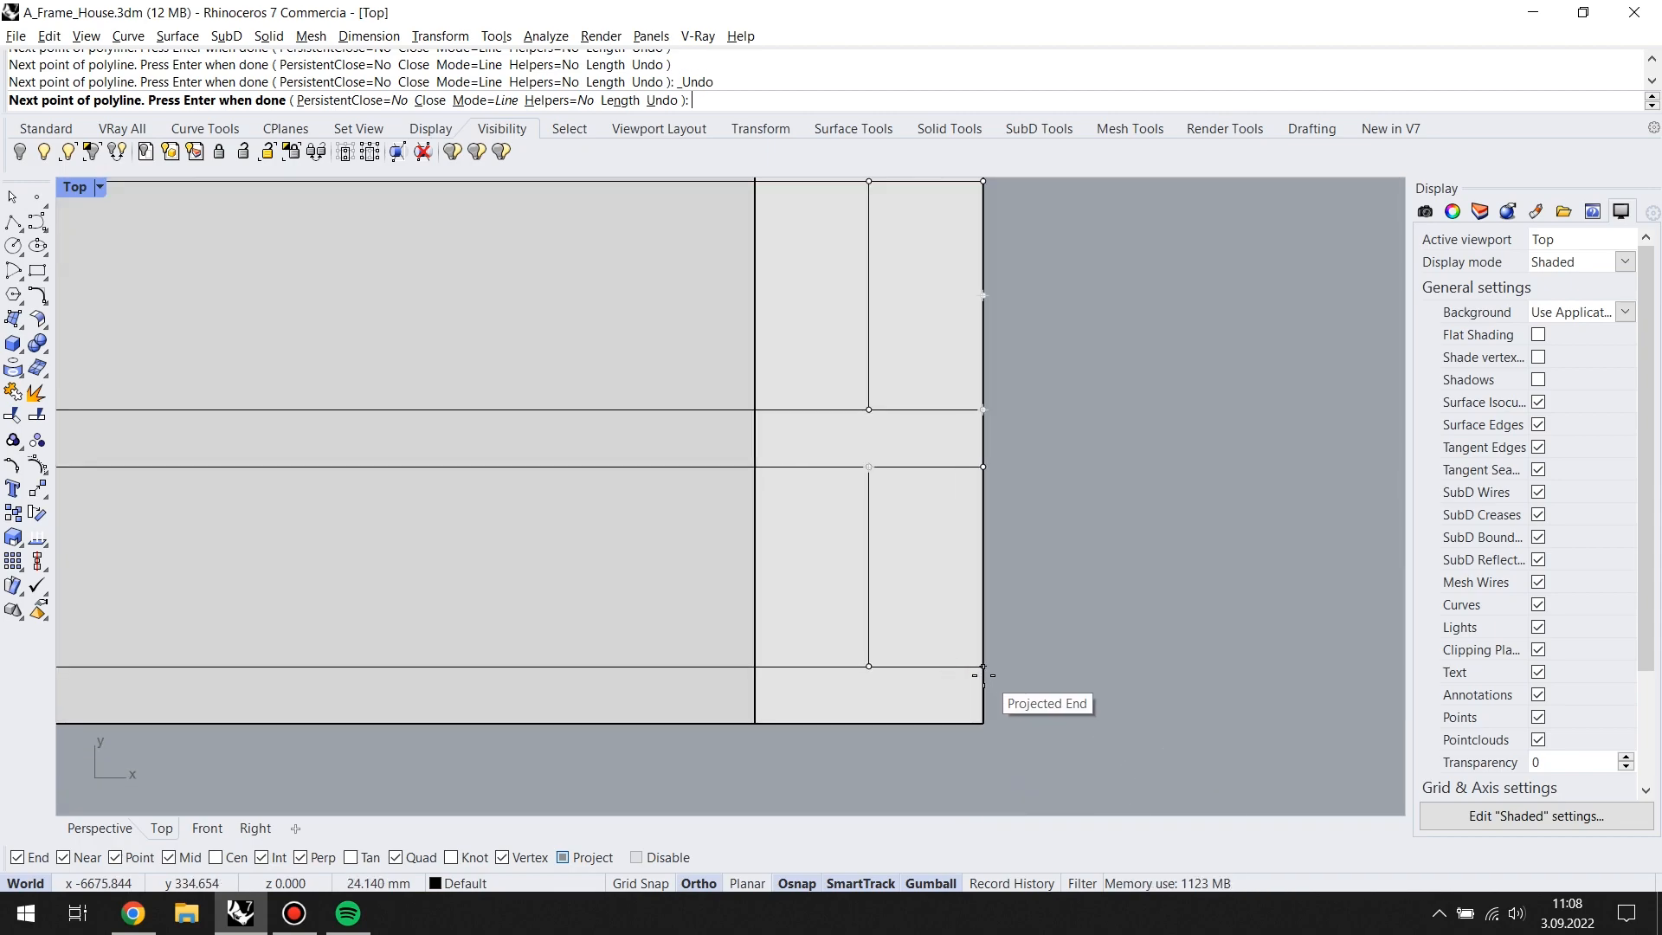
left_click(973, 734)
scroll(762, 612, "down", 8)
type("c")
key("Return")
Step: Select the closed notched outline and return to the perspective view
scroll(874, 398, "up", 3)
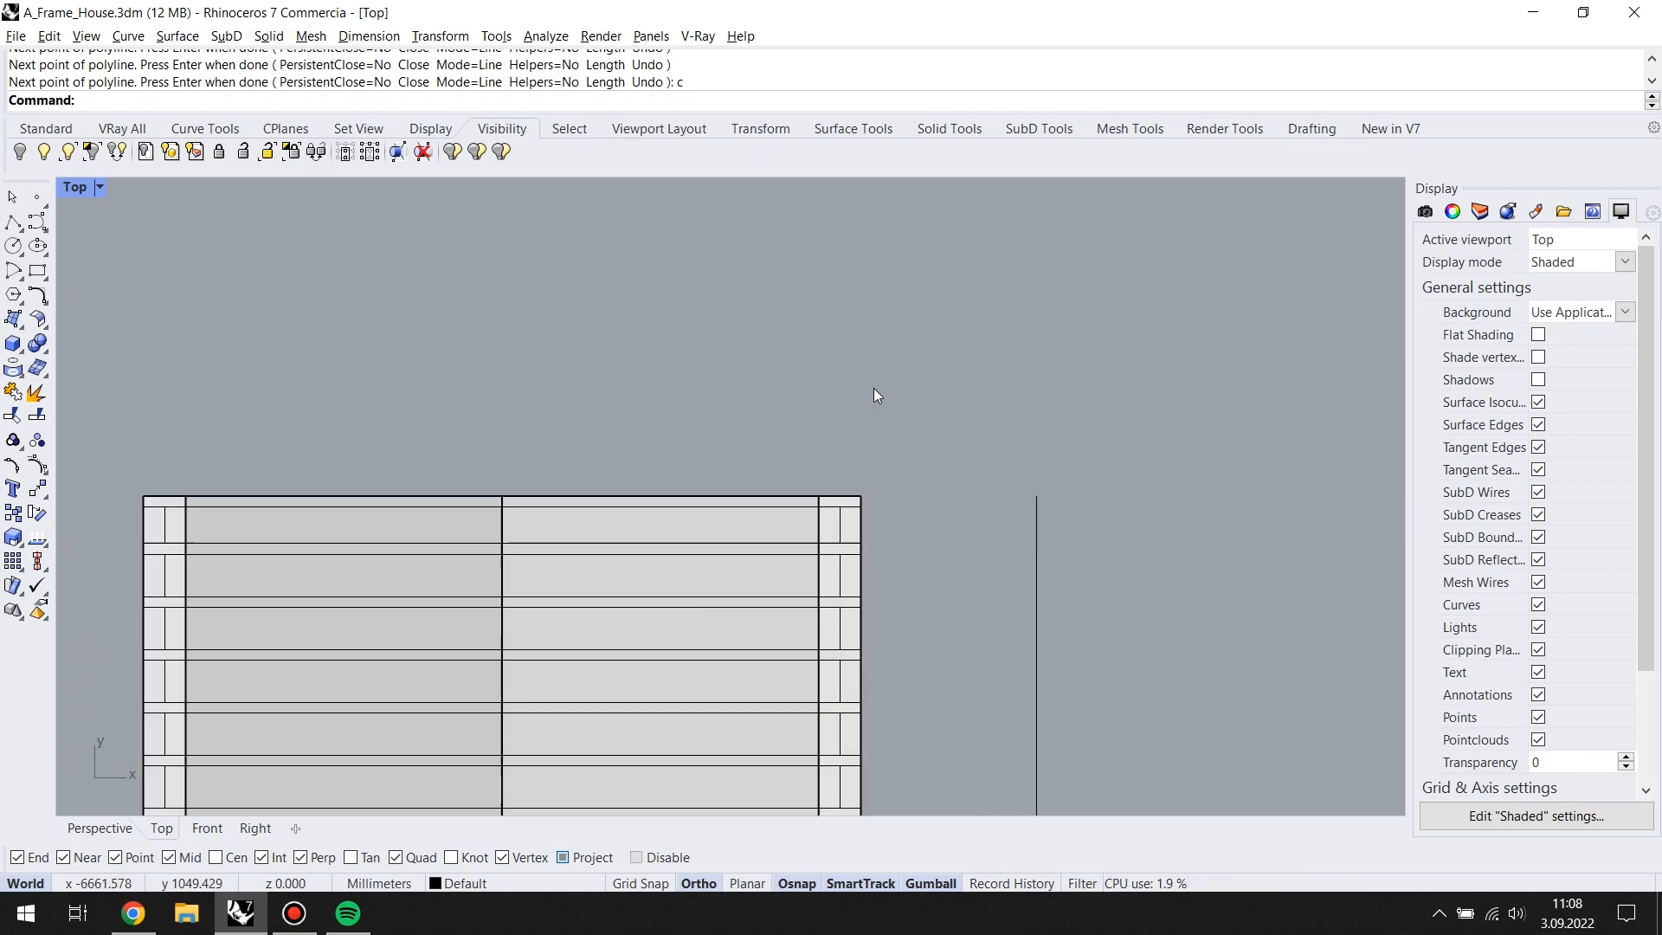
left_click(693, 497)
key("Escape")
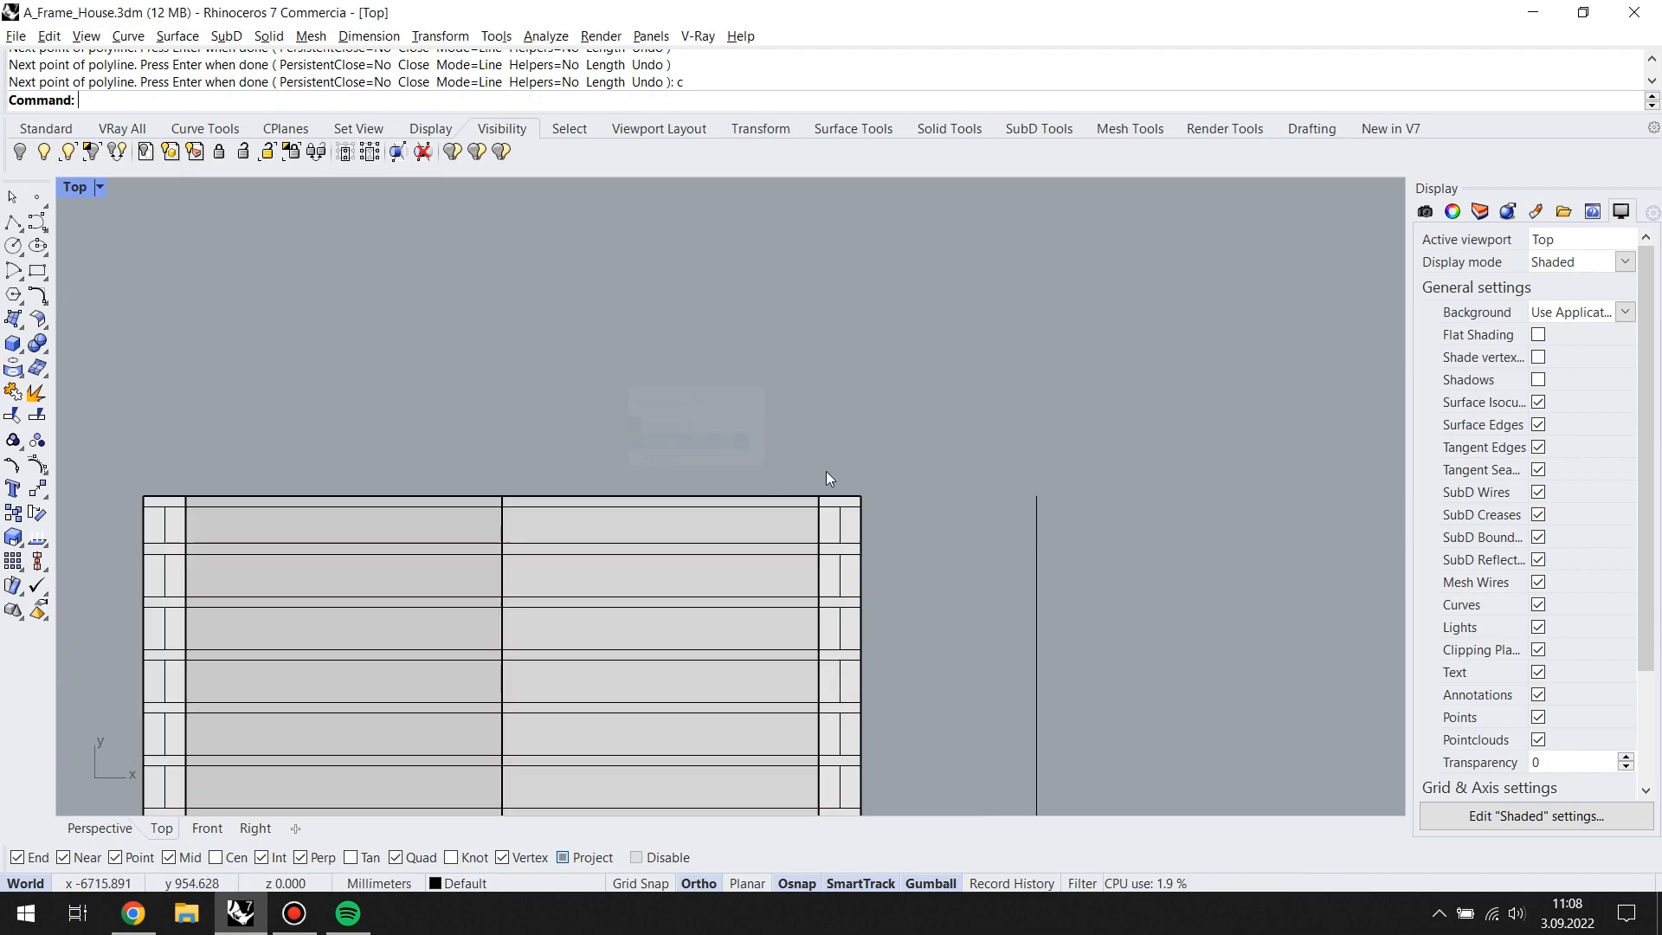
scroll(826, 471, "down", 3)
left_click(861, 450)
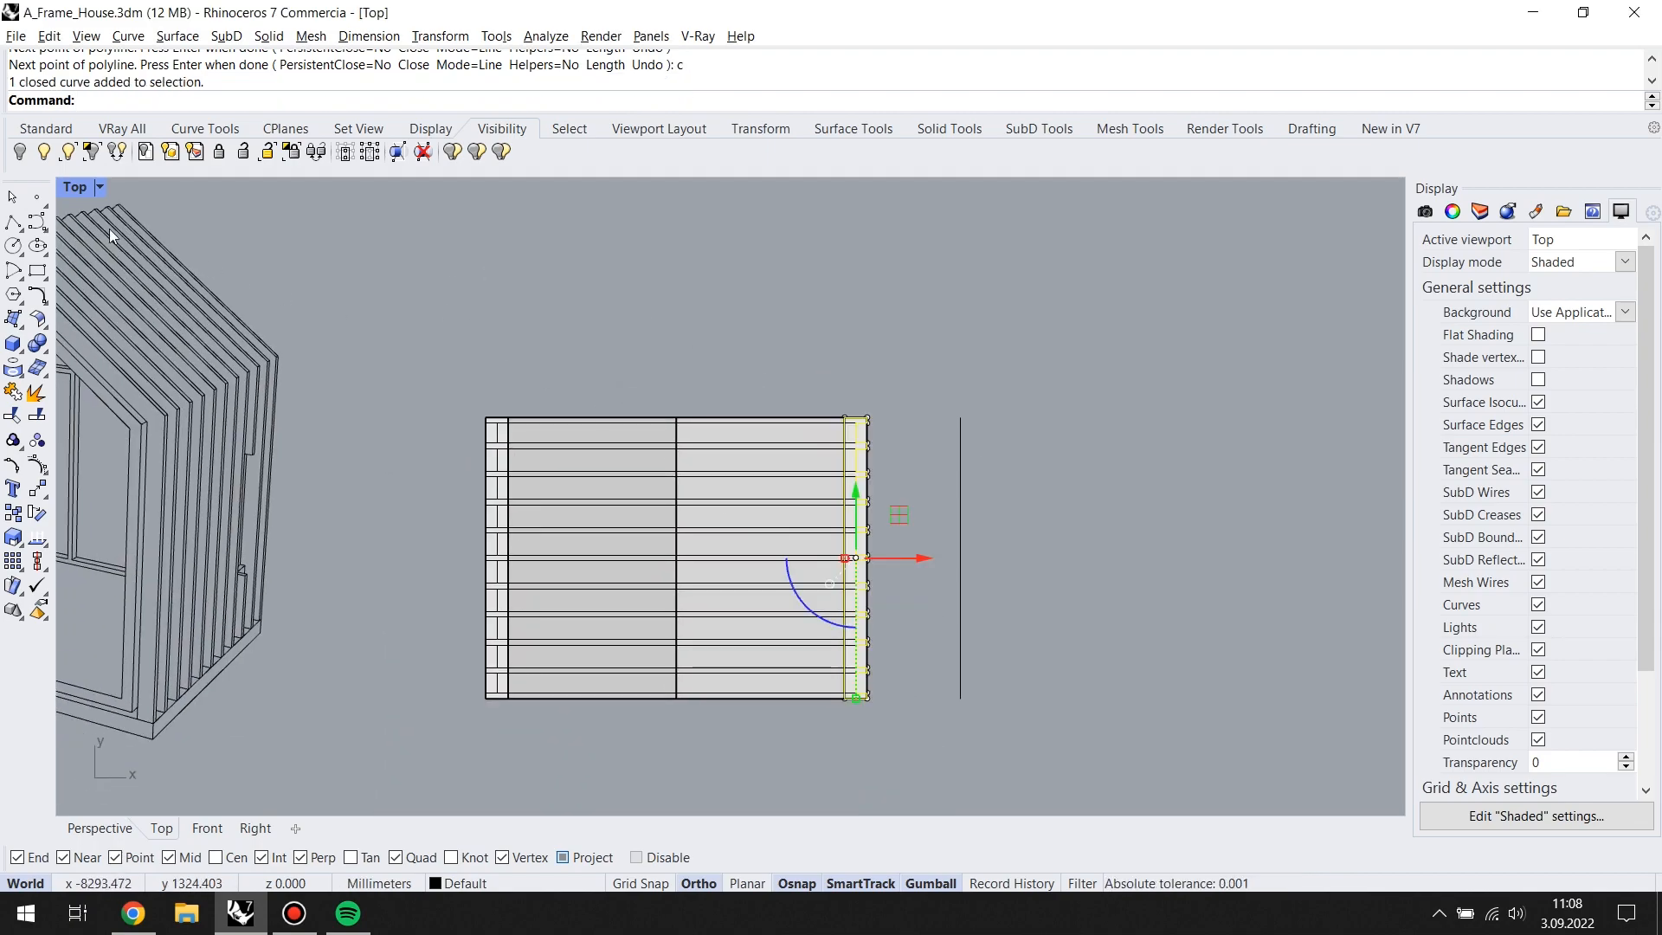
double_click(79, 190)
double_click(791, 175)
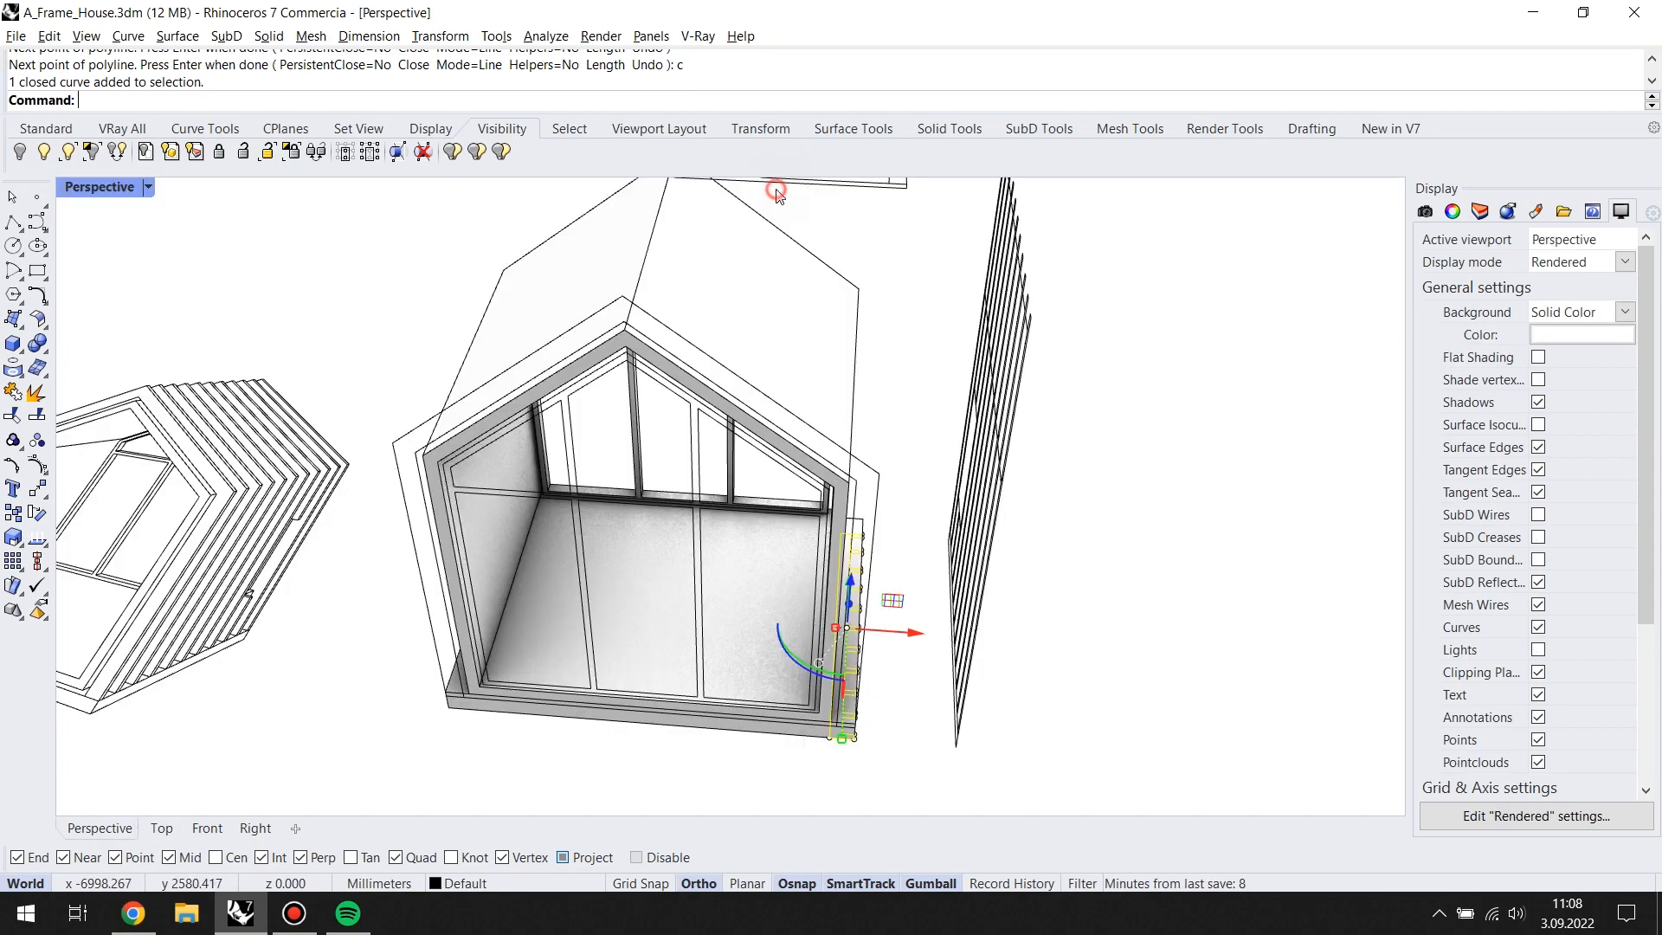
Step: Move the notched outline up onto the top of the base slab, using a relocated gumball origin
scroll(827, 619, "up", 5)
left_click_drag(827, 517, 752, 678, "ctrl")
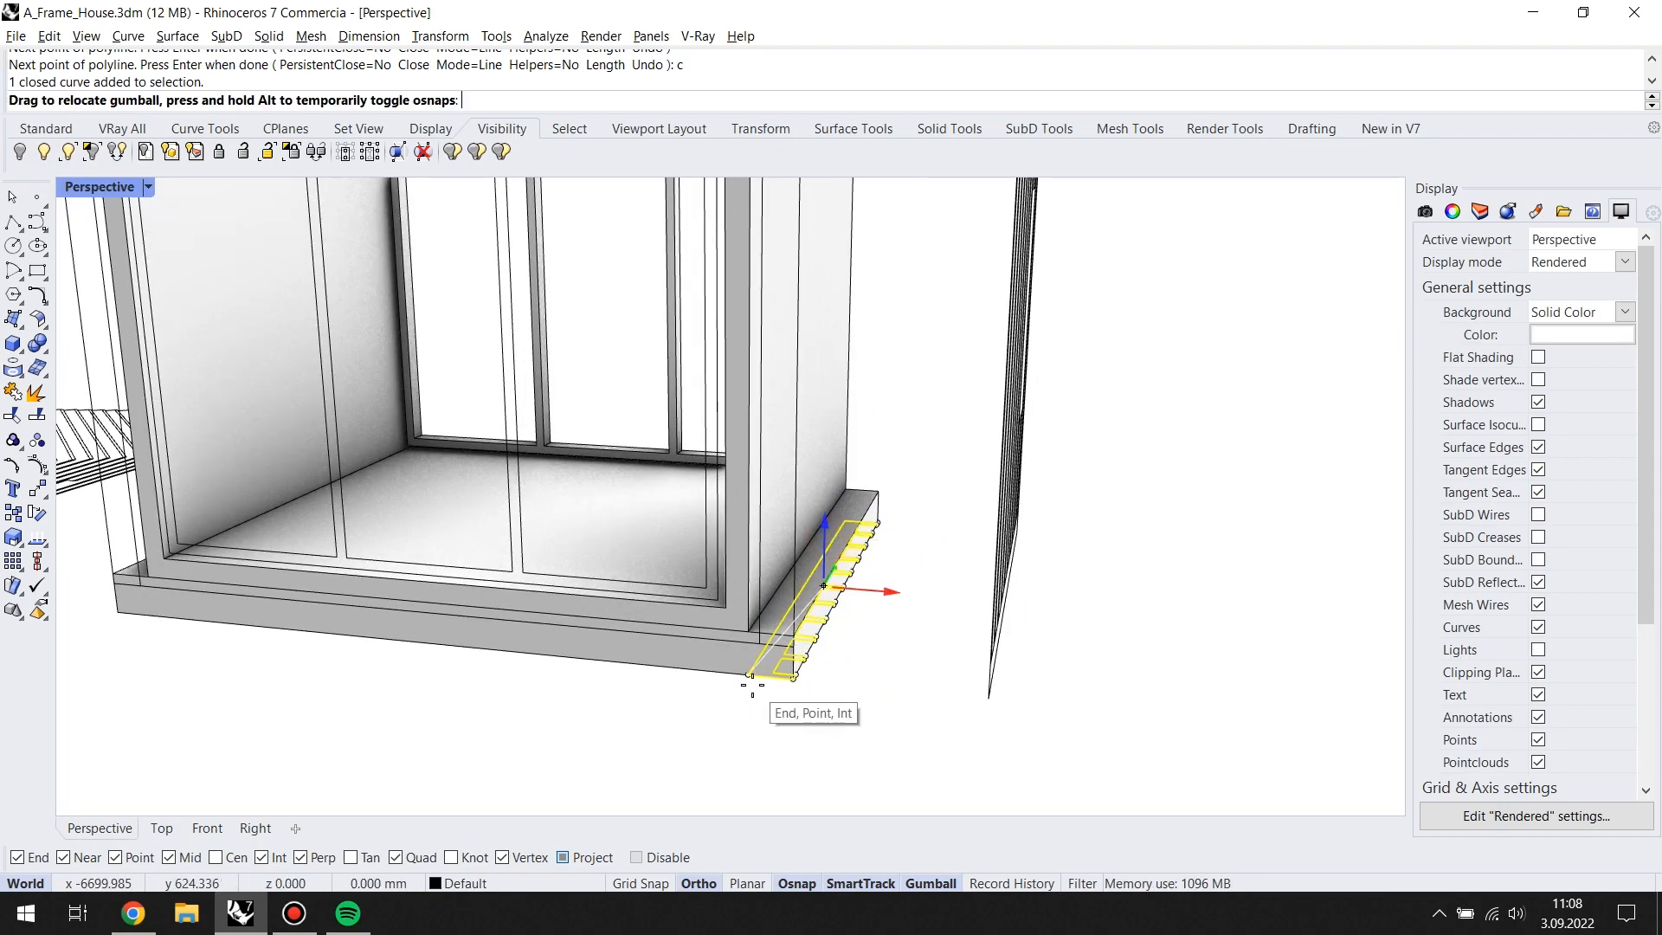
scroll(787, 613, "up", 2)
left_click_drag(854, 480, 763, 603, "ctrl")
right_click_drag(762, 604, 798, 630)
left_click(741, 629)
left_click_drag(609, 465, 862, 650)
scroll(845, 681, "up", 2)
key("Escape")
right_click_drag(908, 660, 886, 661)
left_click(952, 452)
left_click_drag(928, 442, 854, 669)
Step: Snap the notched outline onto the base slab and shift its long inner edge segment to the front drawing's inner outline
left_click(848, 666)
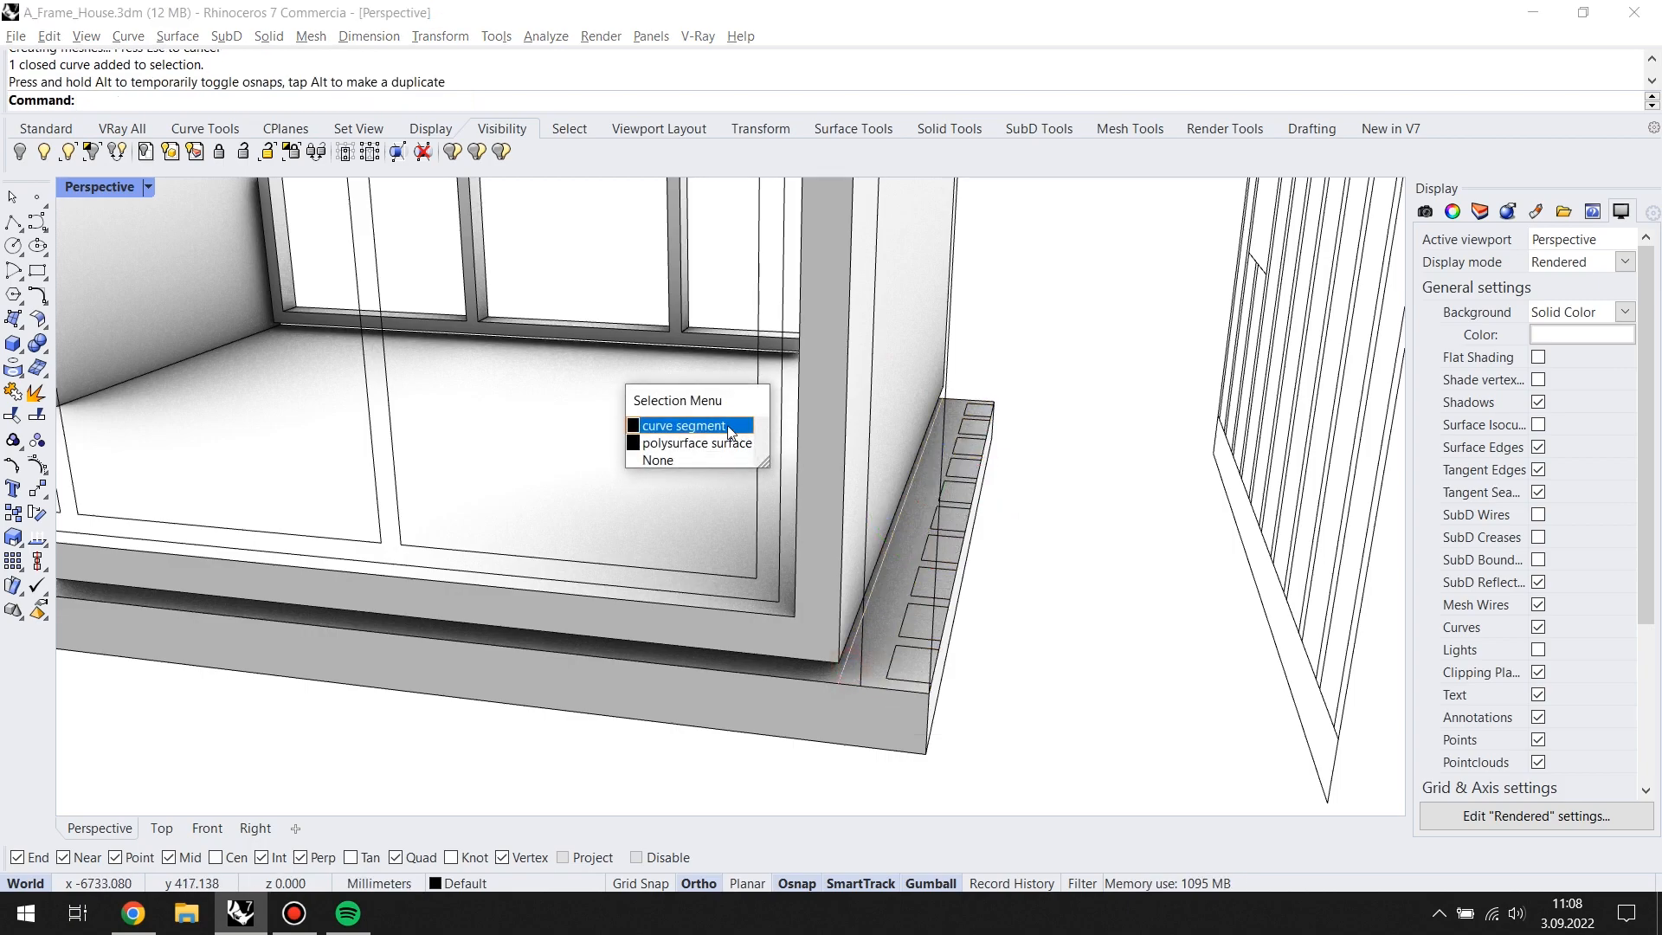
left_click(684, 426)
left_click_drag(978, 515, 918, 662)
scroll(916, 714, "up", 2)
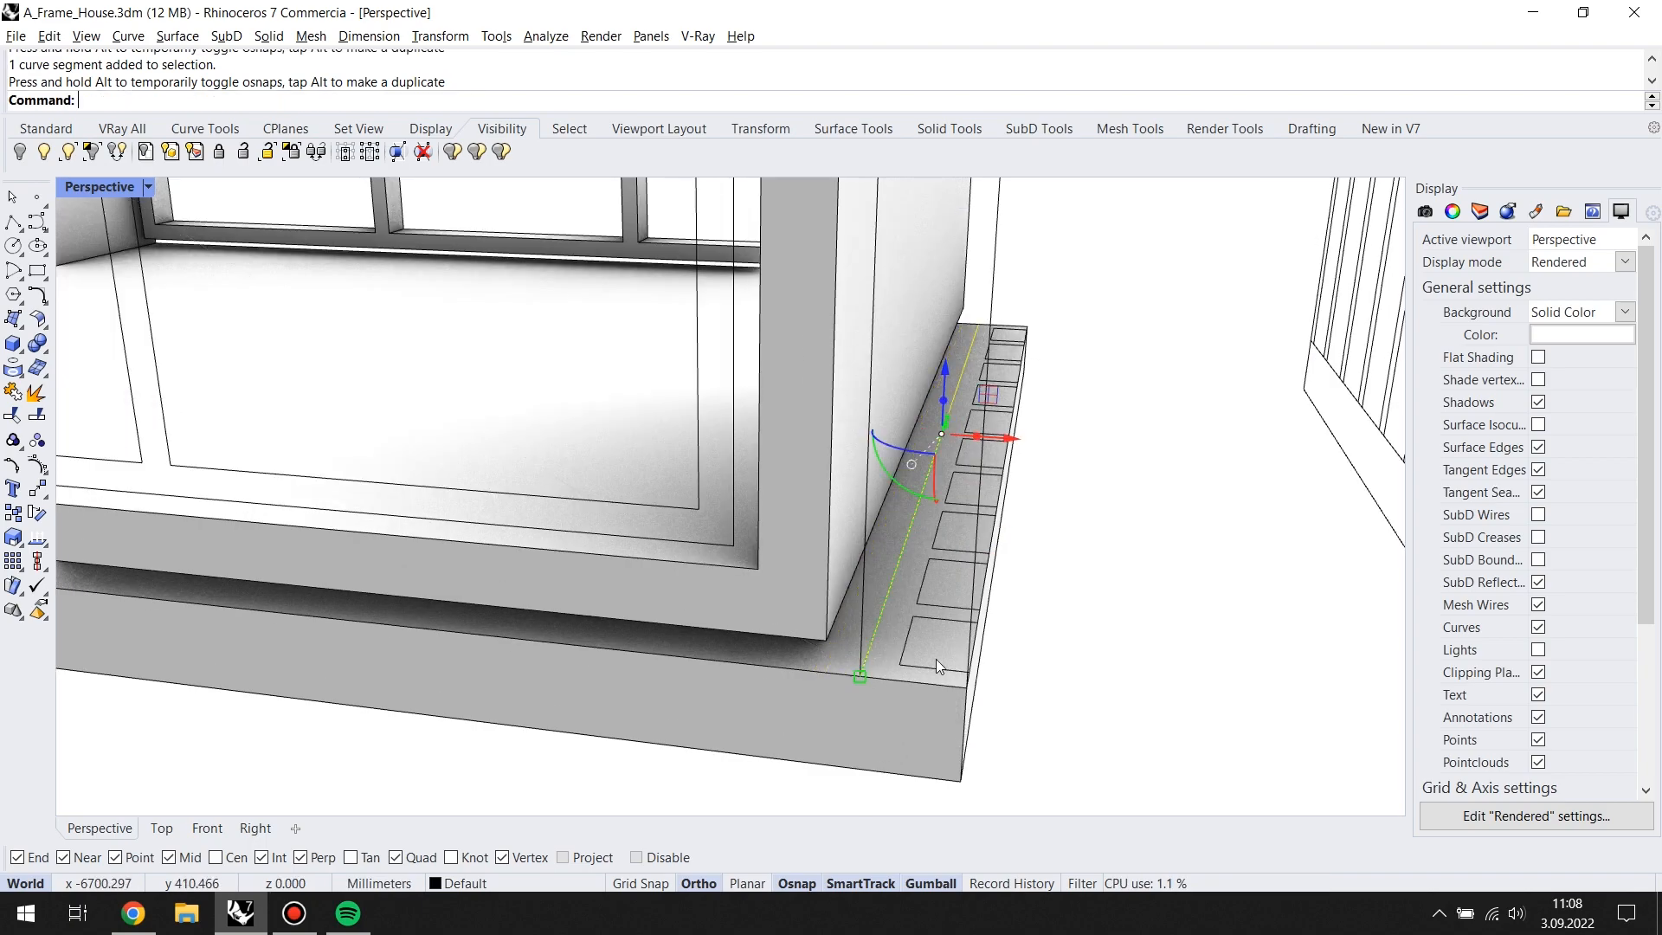
scroll(926, 615, "down", 3)
left_click(860, 563)
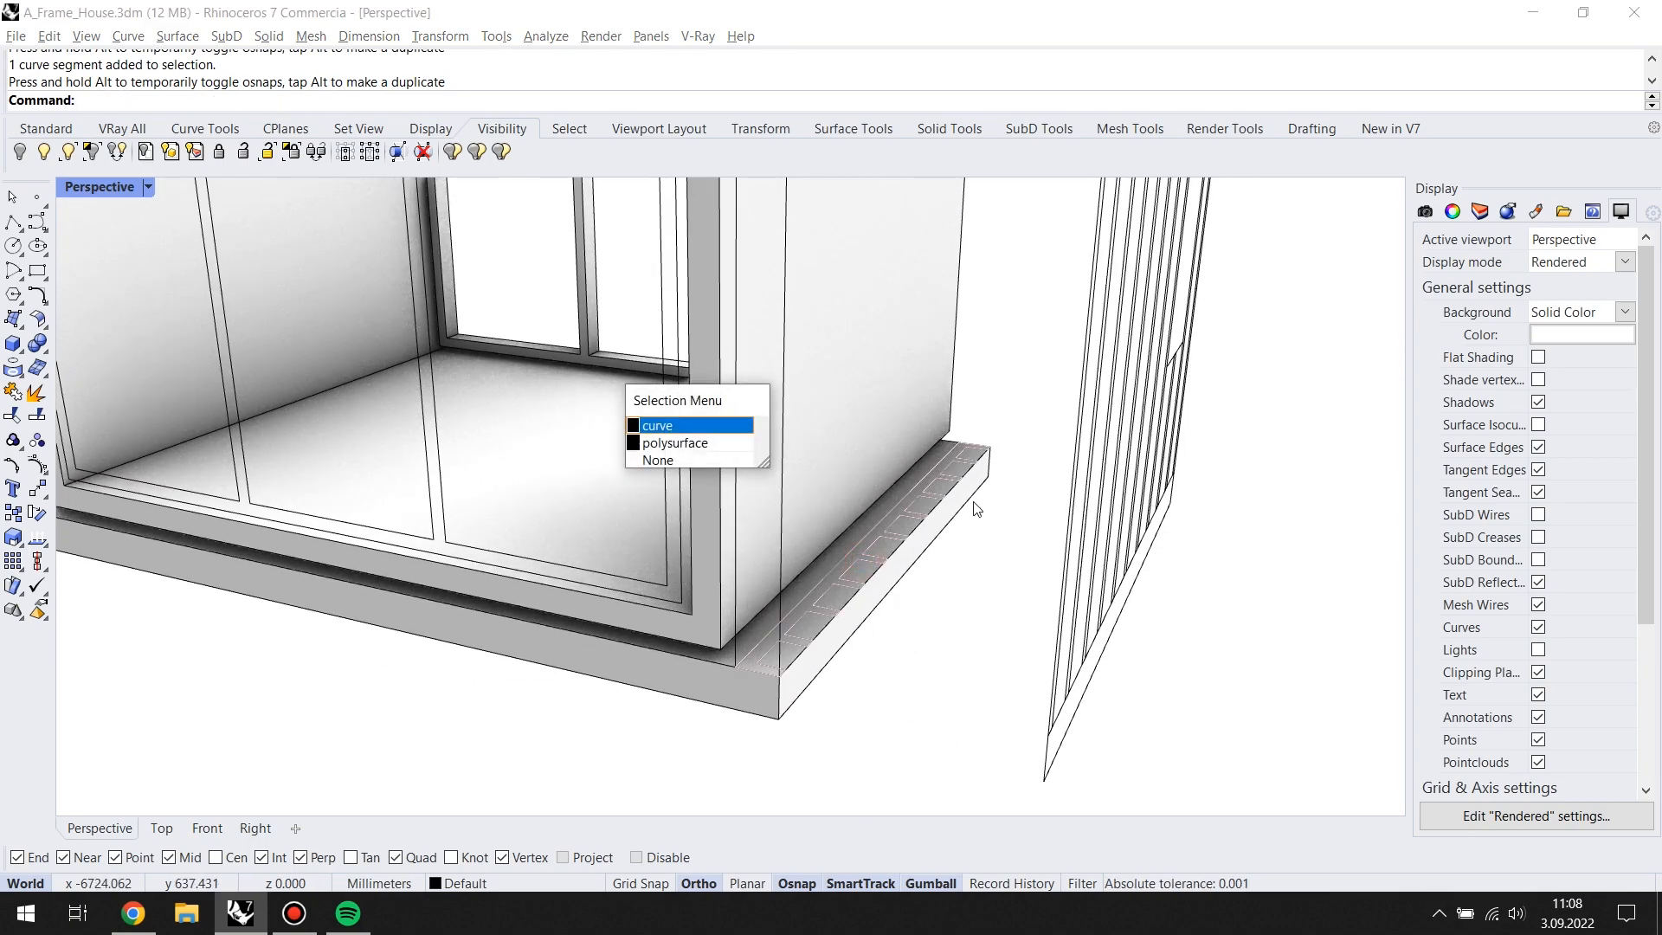
key("Escape")
Step: Ungroup the front elevation drawing and its nested outer outline group into individual curves
left_click(737, 528)
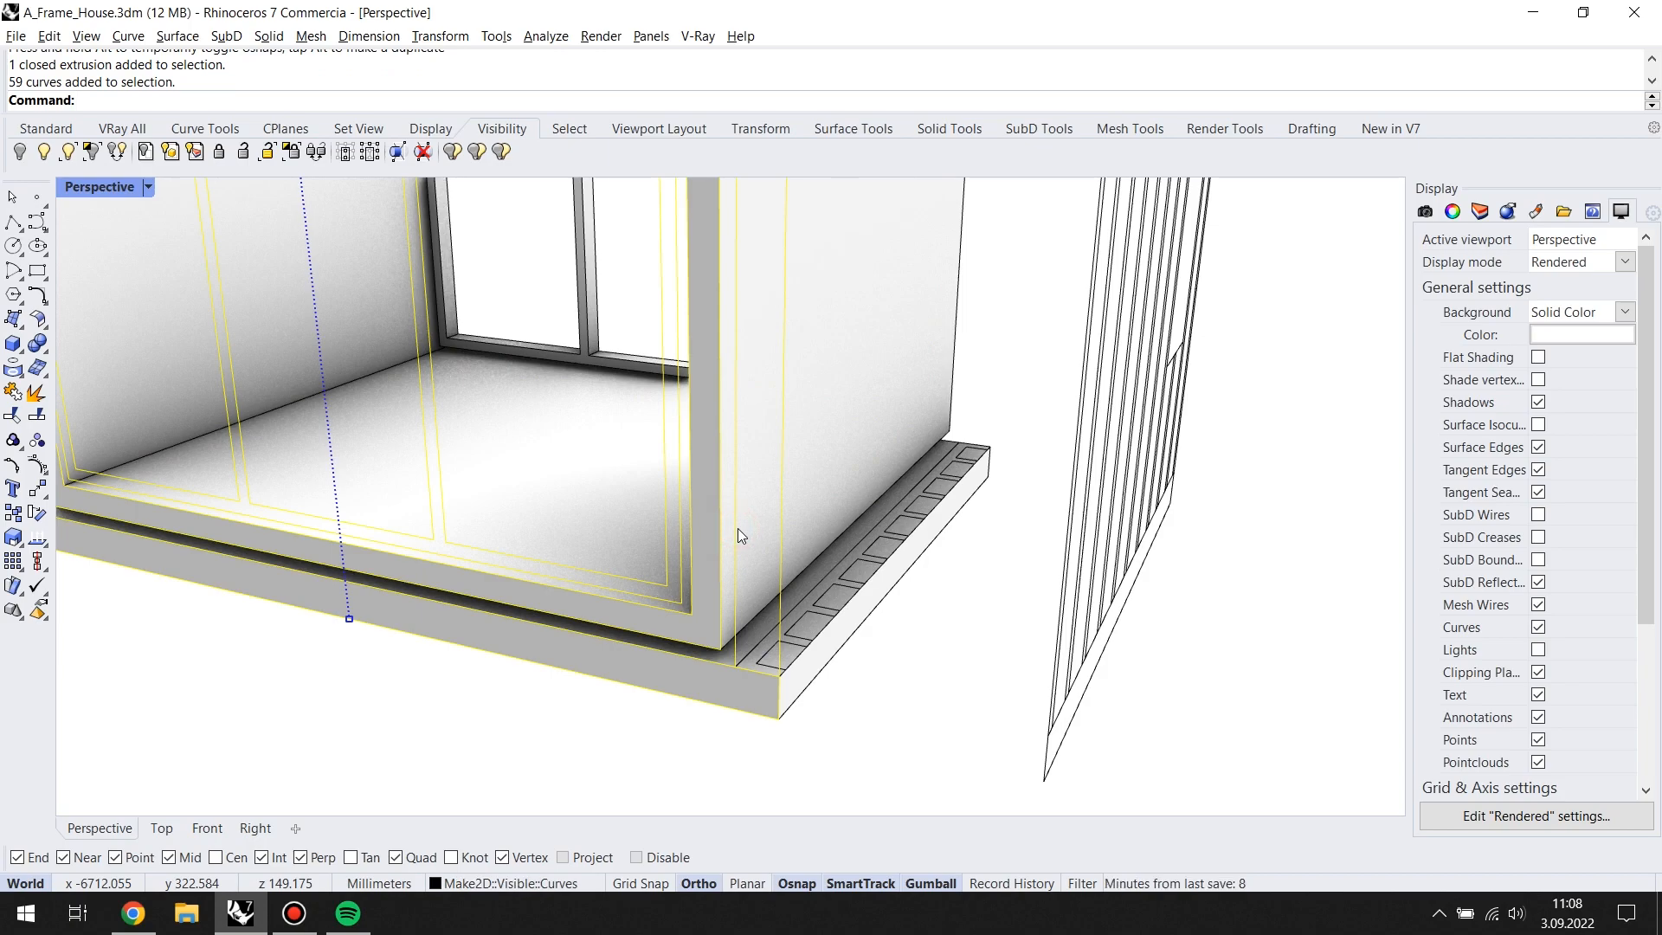
scroll(779, 533, "down", 2)
scroll(803, 536, "up", 3)
left_click(715, 515)
scroll(738, 525, "up", 1)
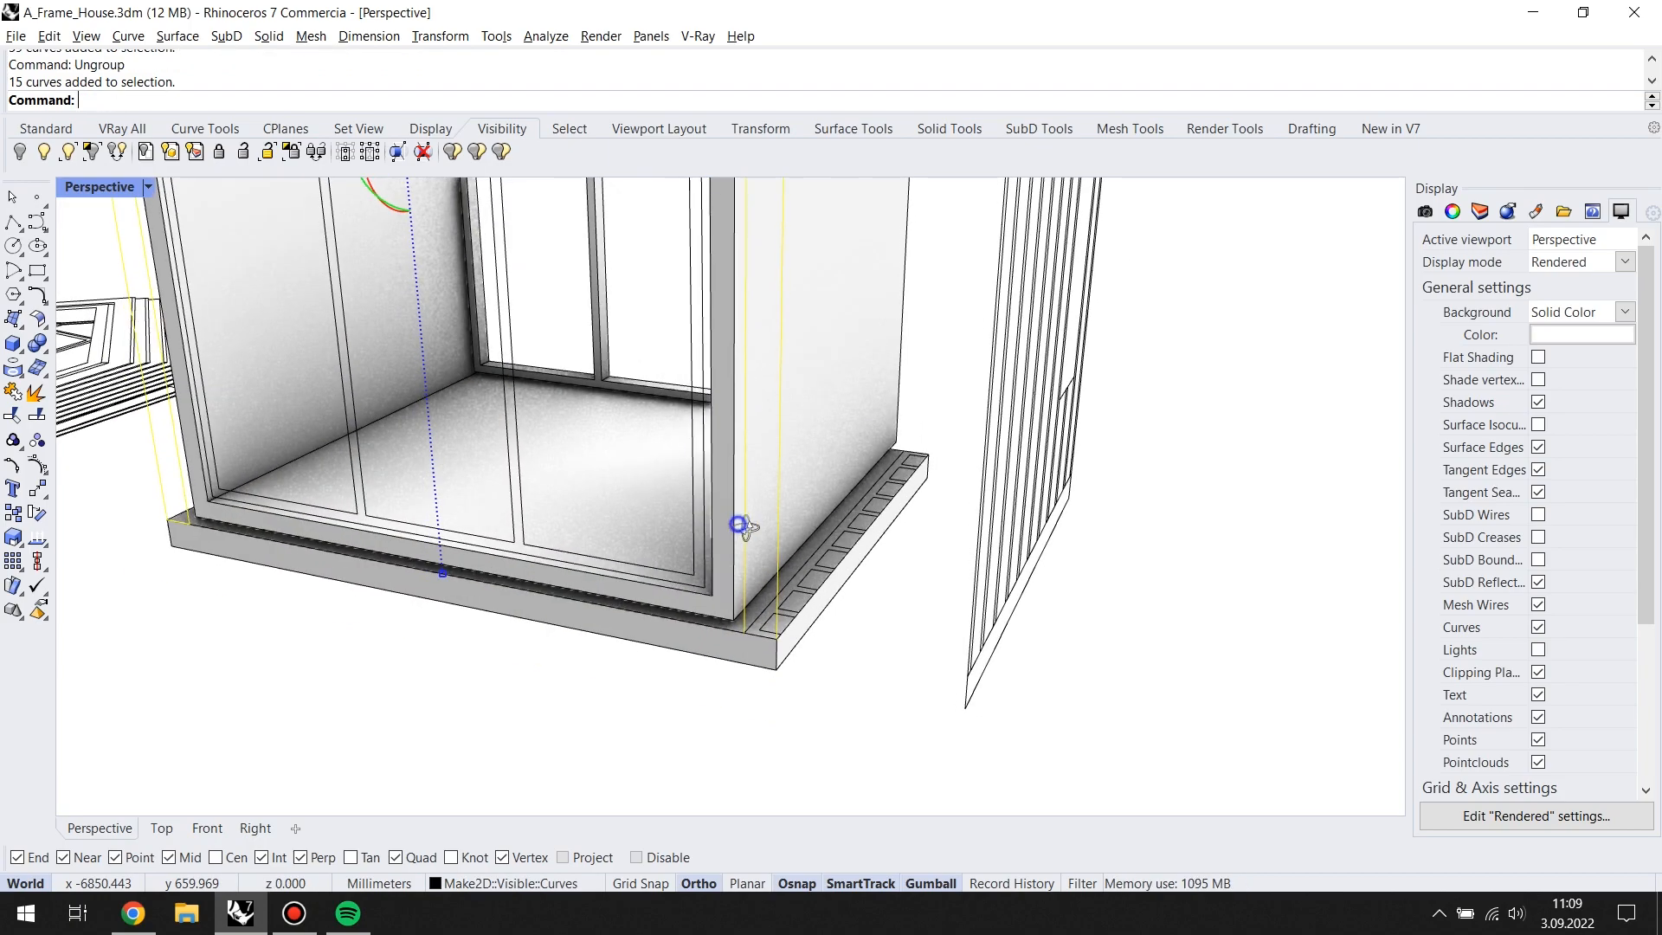
scroll(740, 525, "down", 3)
scroll(796, 520, "up", 1)
left_click(800, 517)
scroll(808, 555, "up", 2)
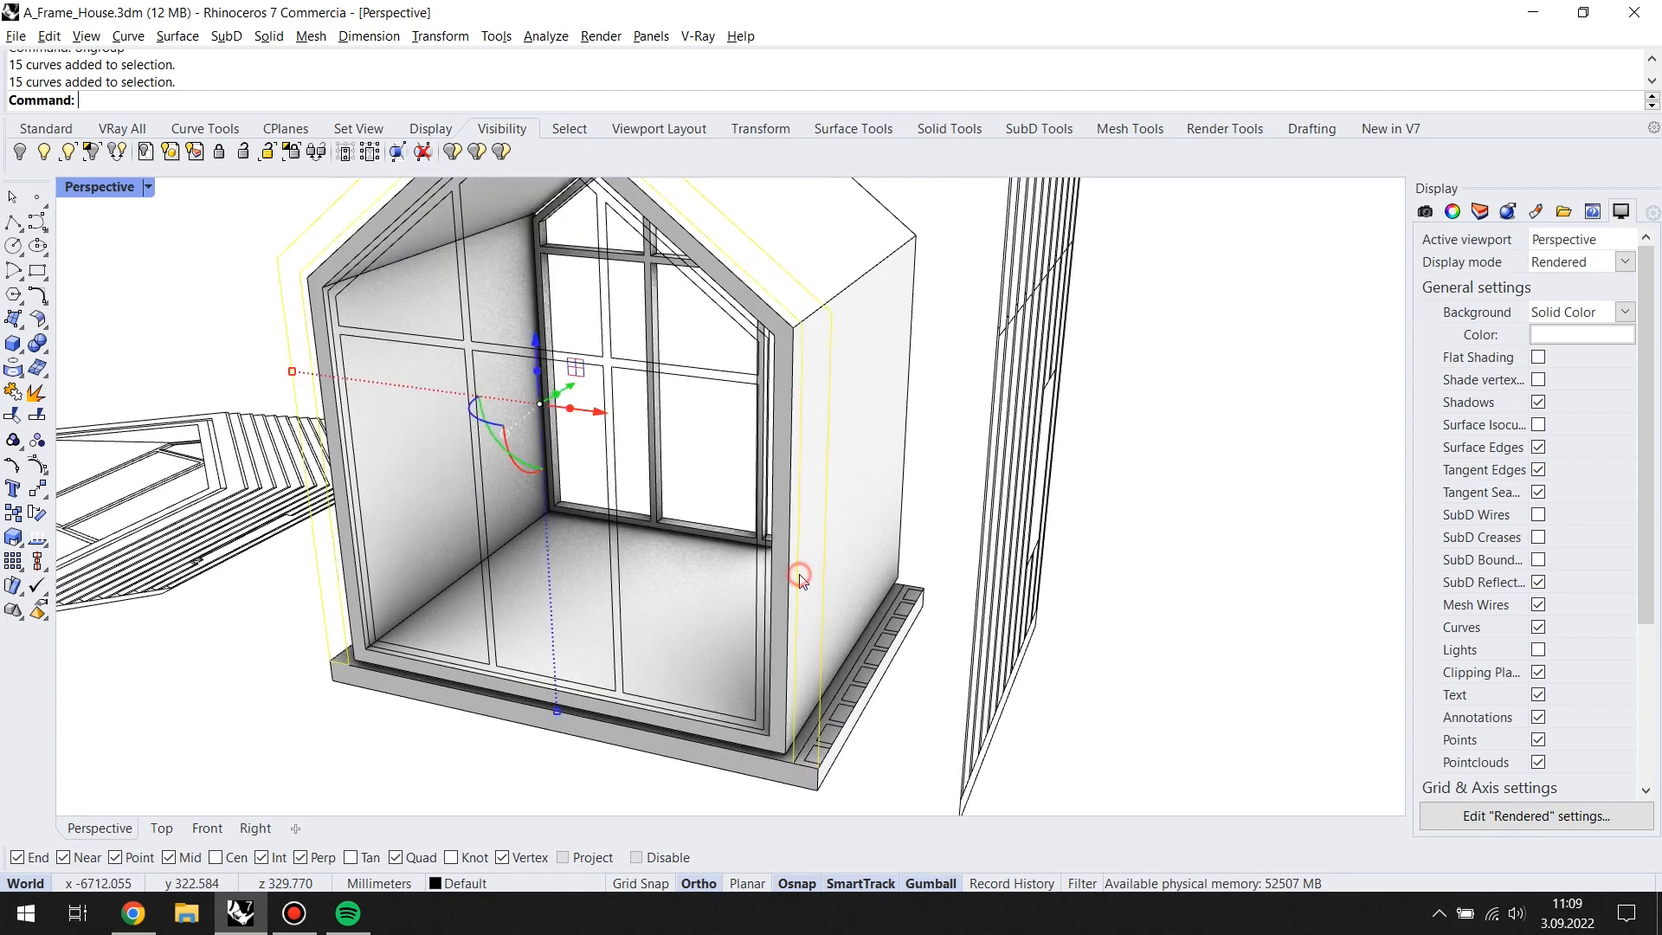
type("Un")
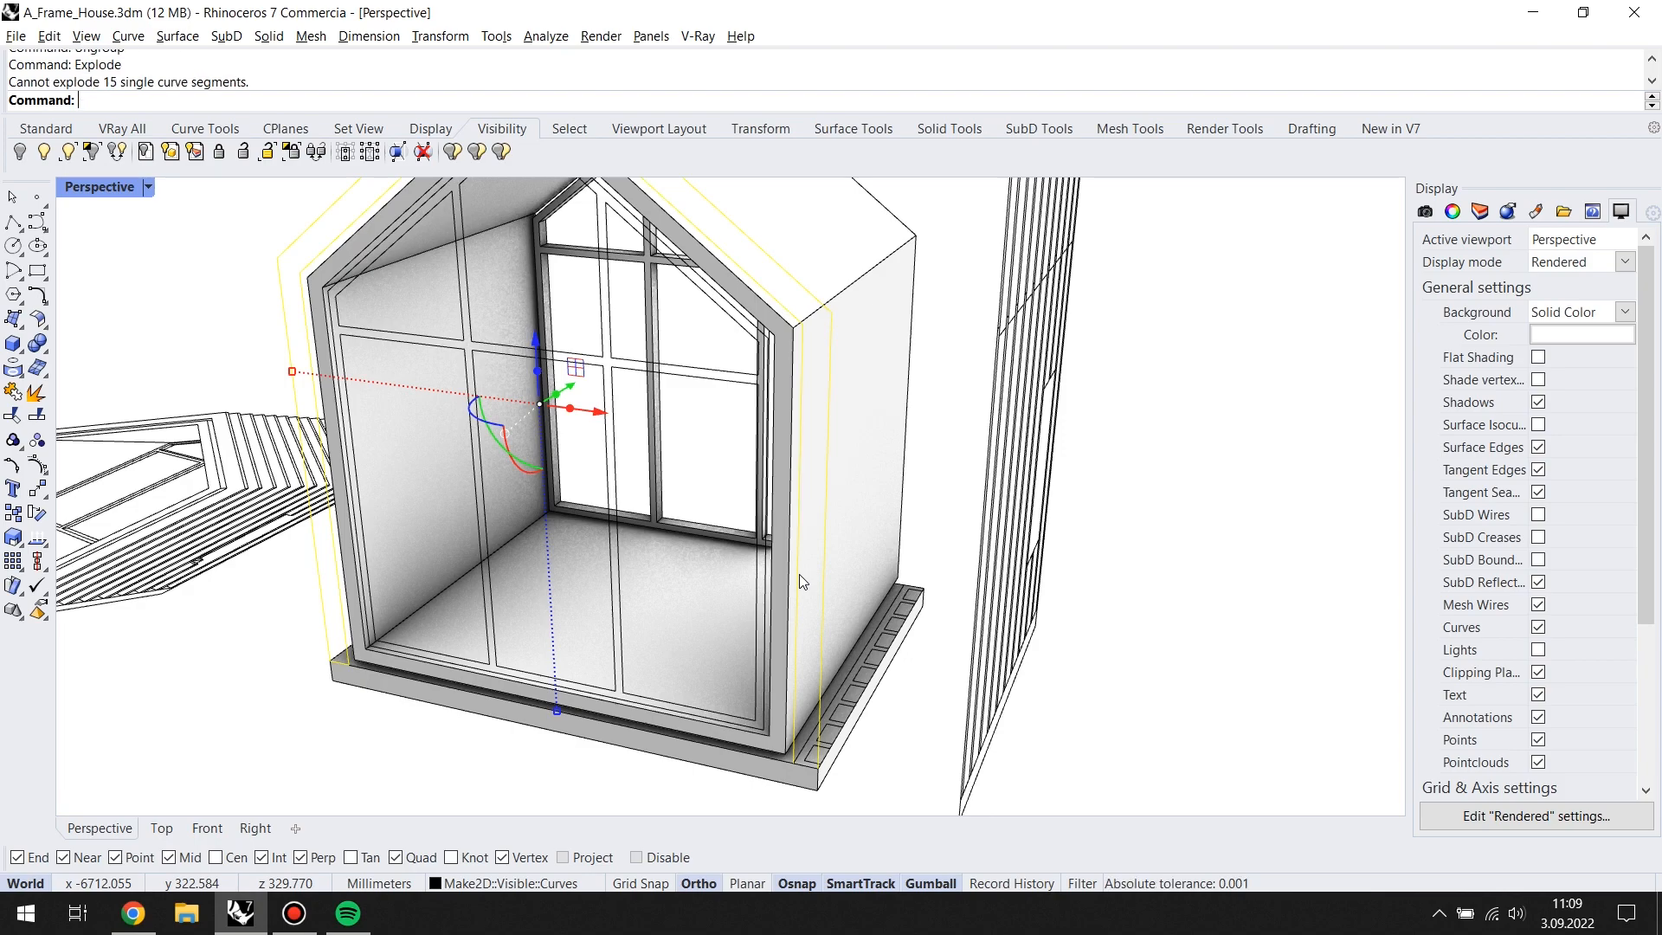
Step: Remove the outermost gable lines from the selection and join the remaining inner outline curves
left_click_drag(928, 809, 803, 751, "ctrl")
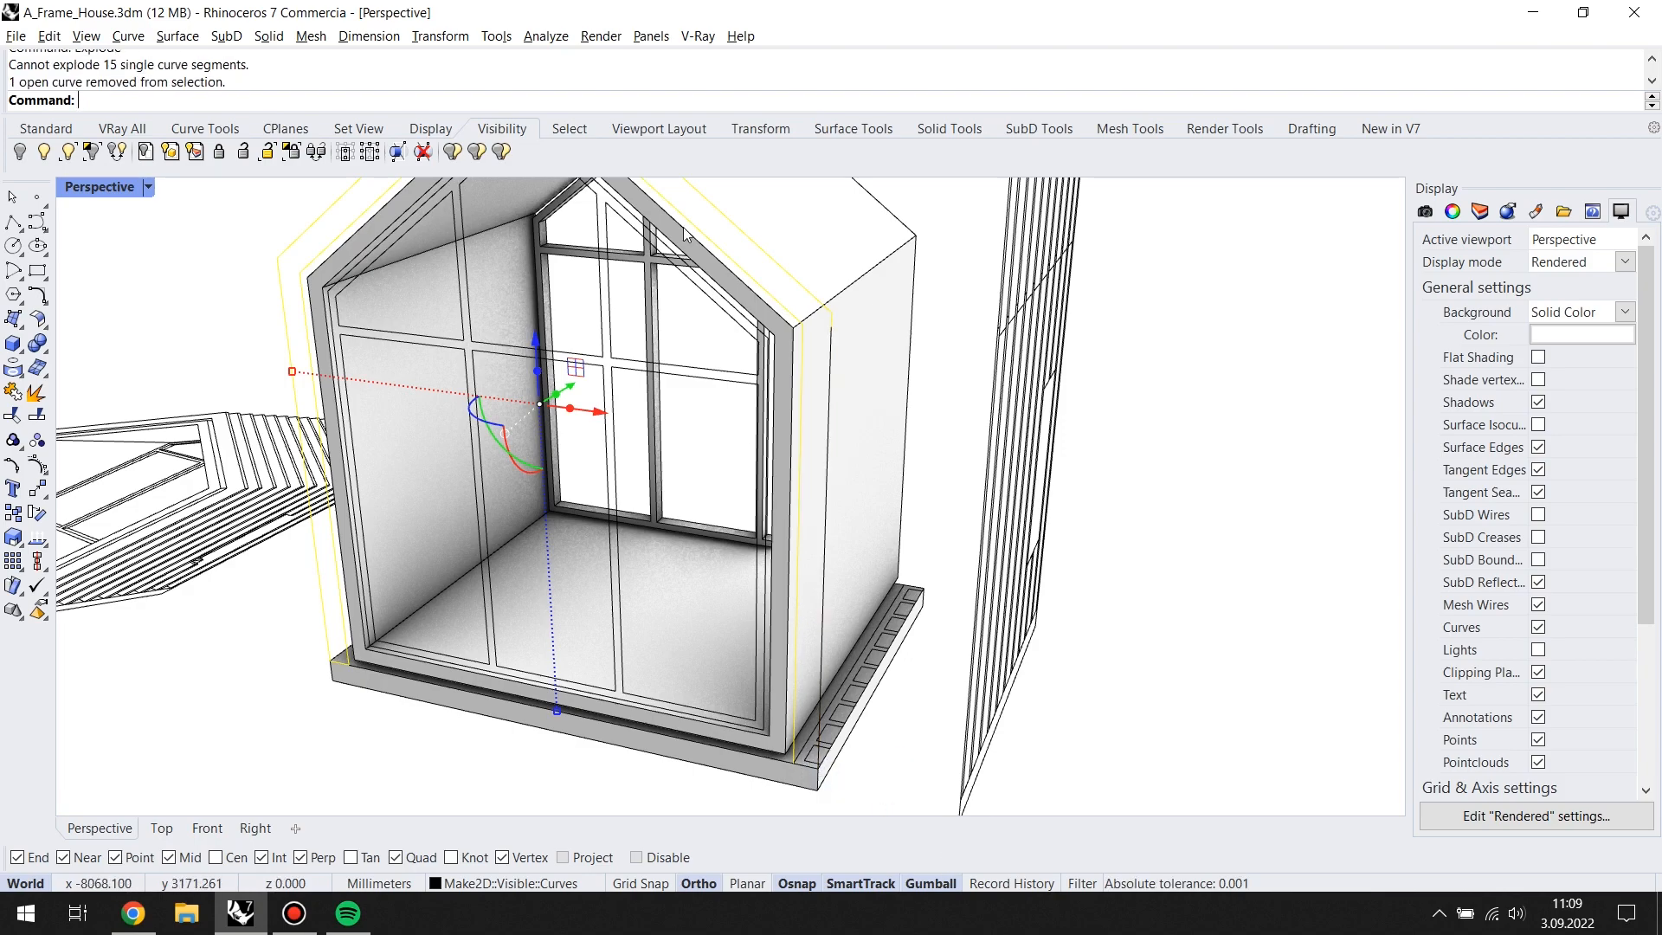
right_click_drag(713, 335, 768, 378, "shift")
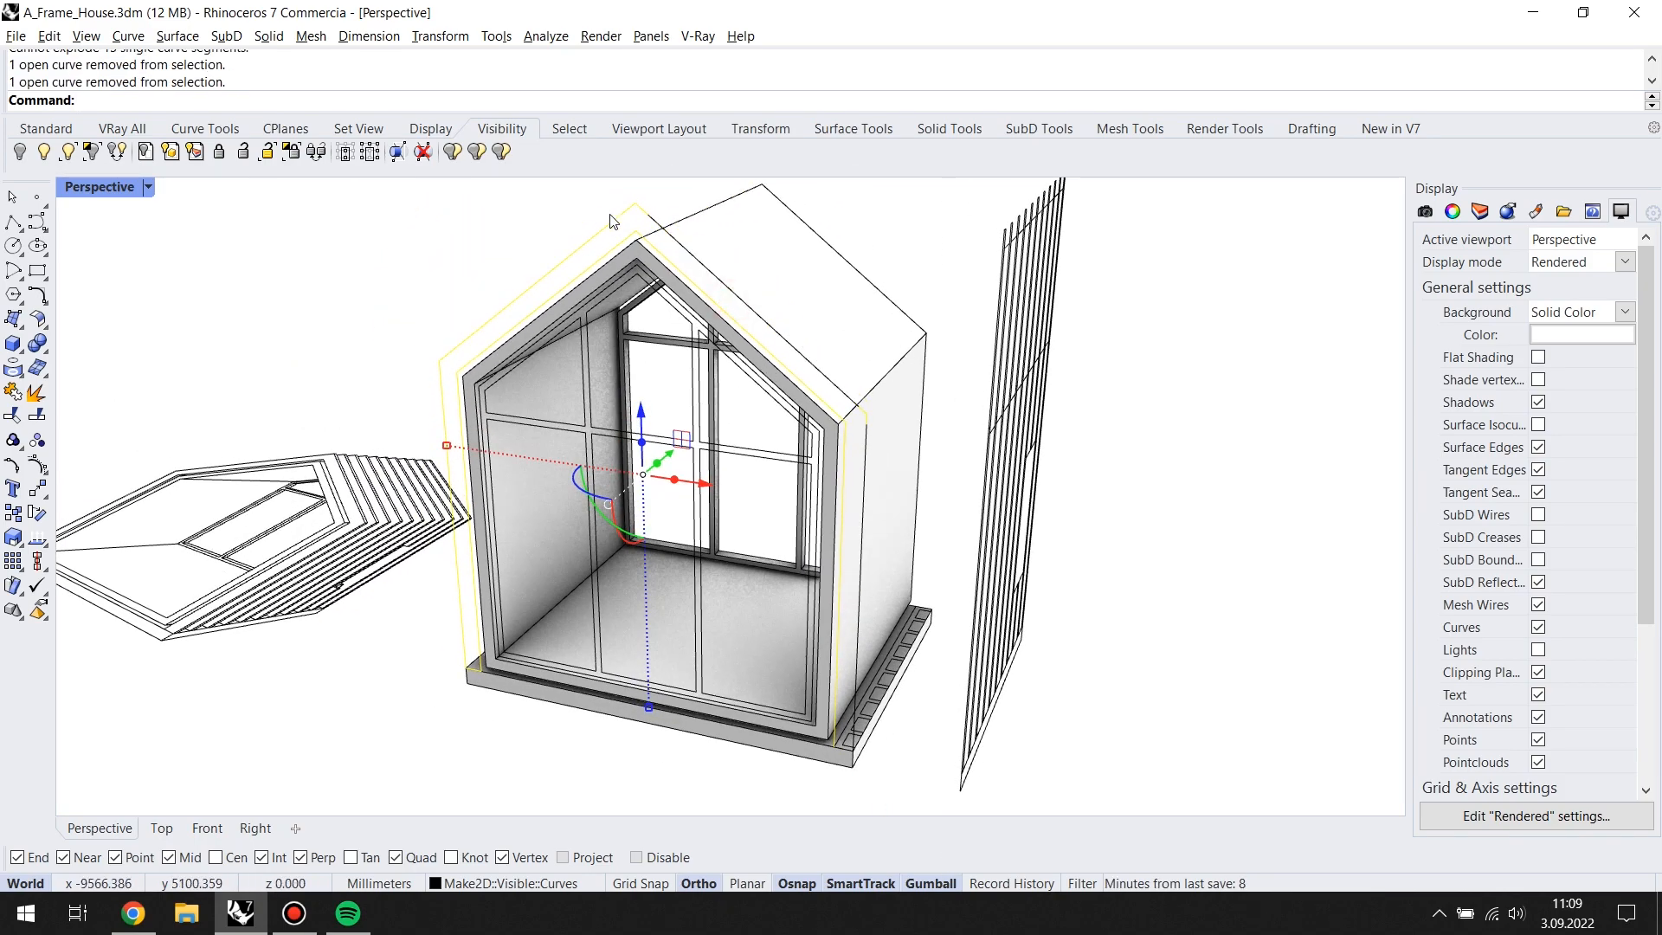
left_click_drag(612, 221, 612, 220, "ctrl")
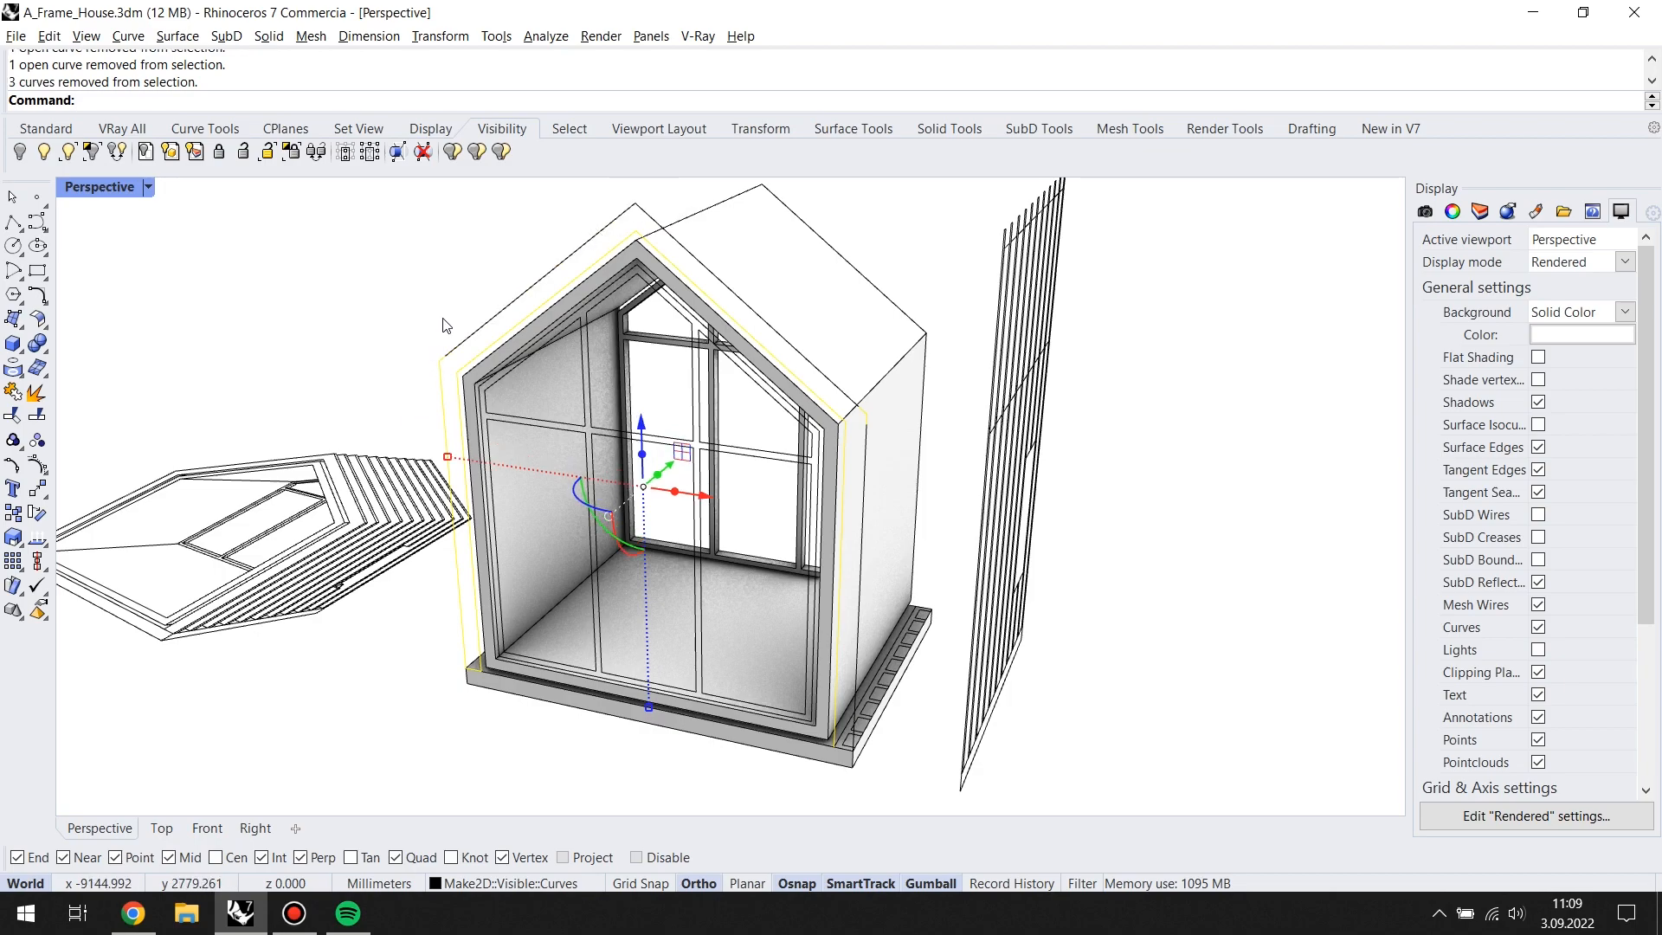
scroll(439, 701, "up", 5)
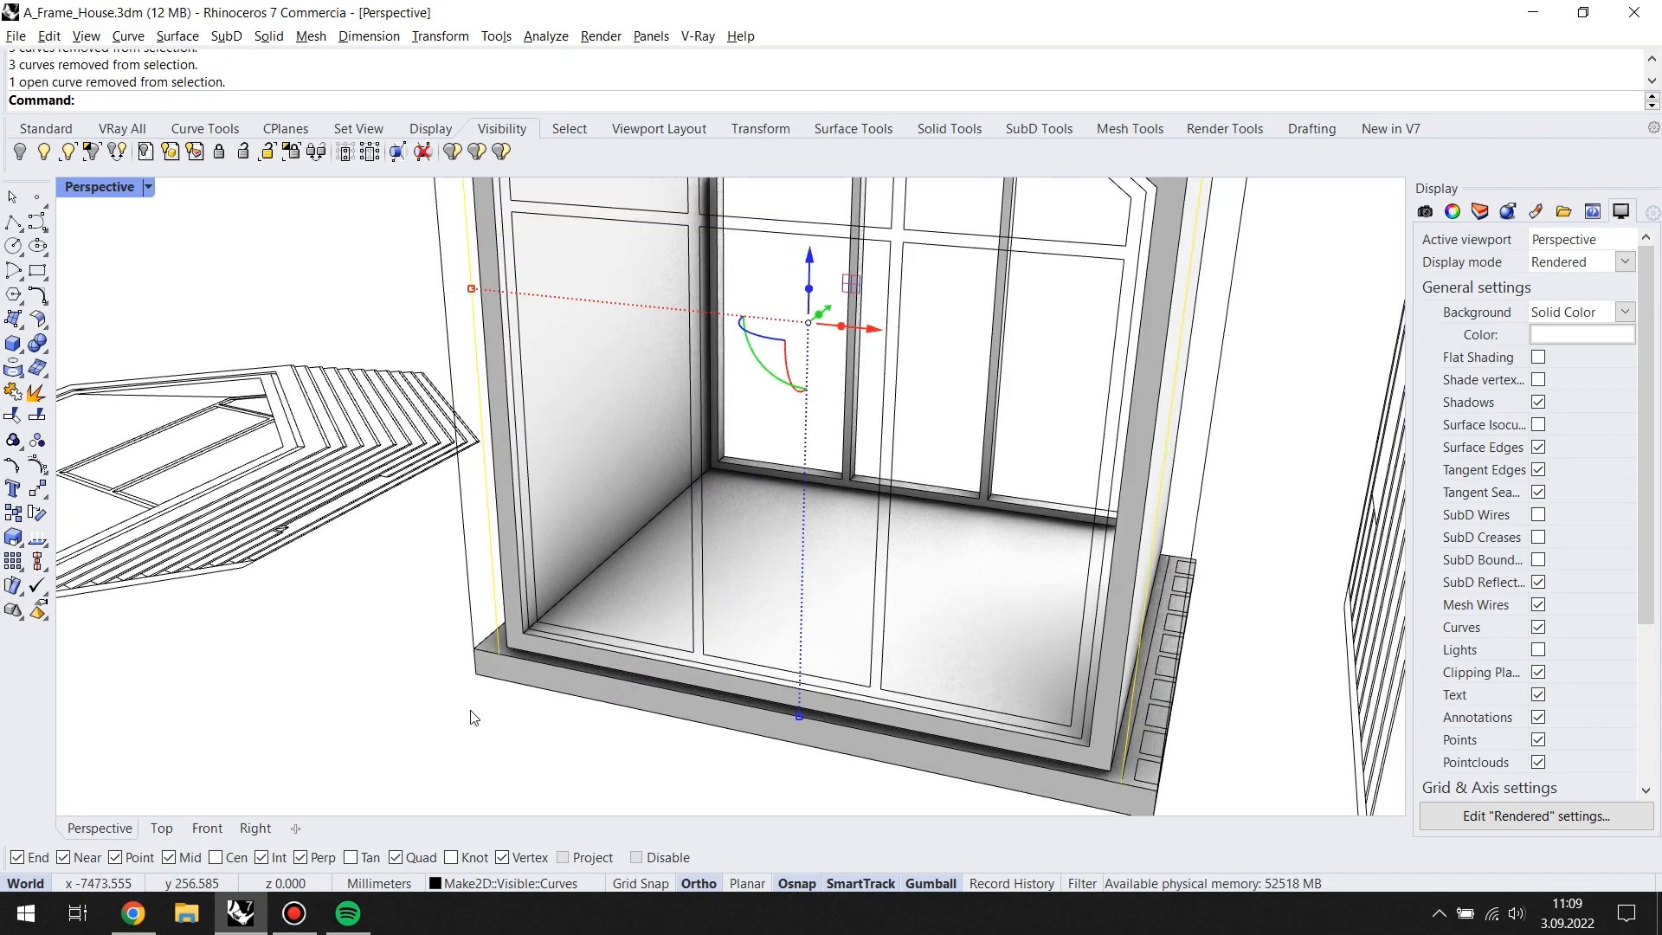
scroll(506, 688, "down", 5)
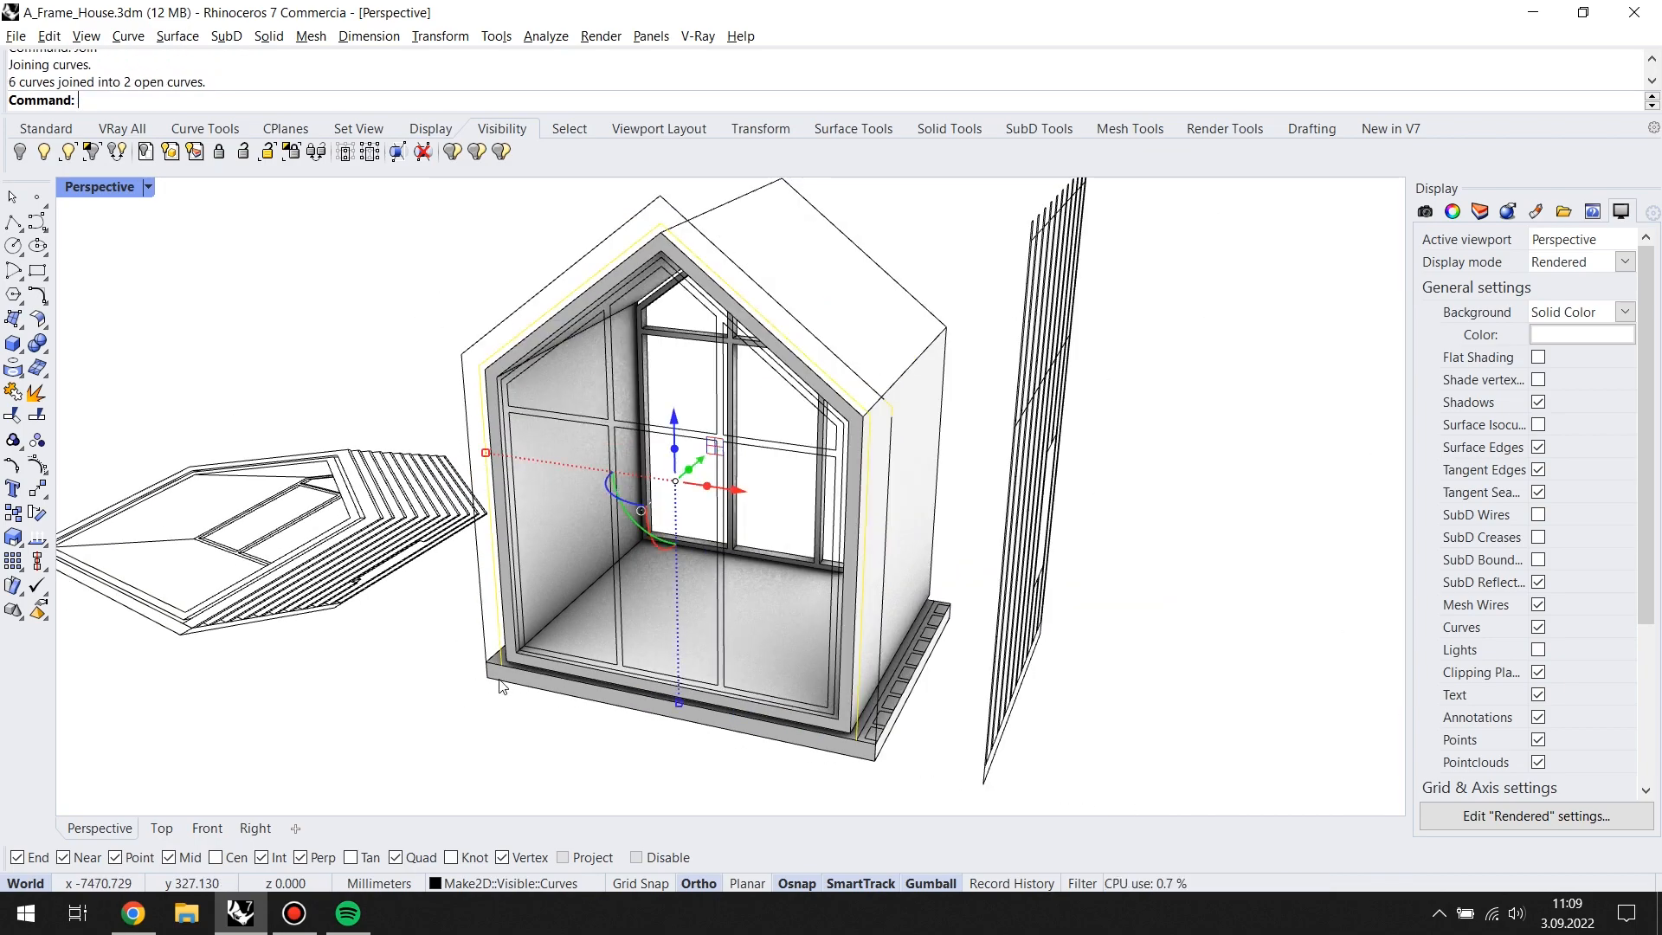
Step: Try a Sweep1 with the joined gable curves still selected and undo the result
type("Sweep1")
key("Return")
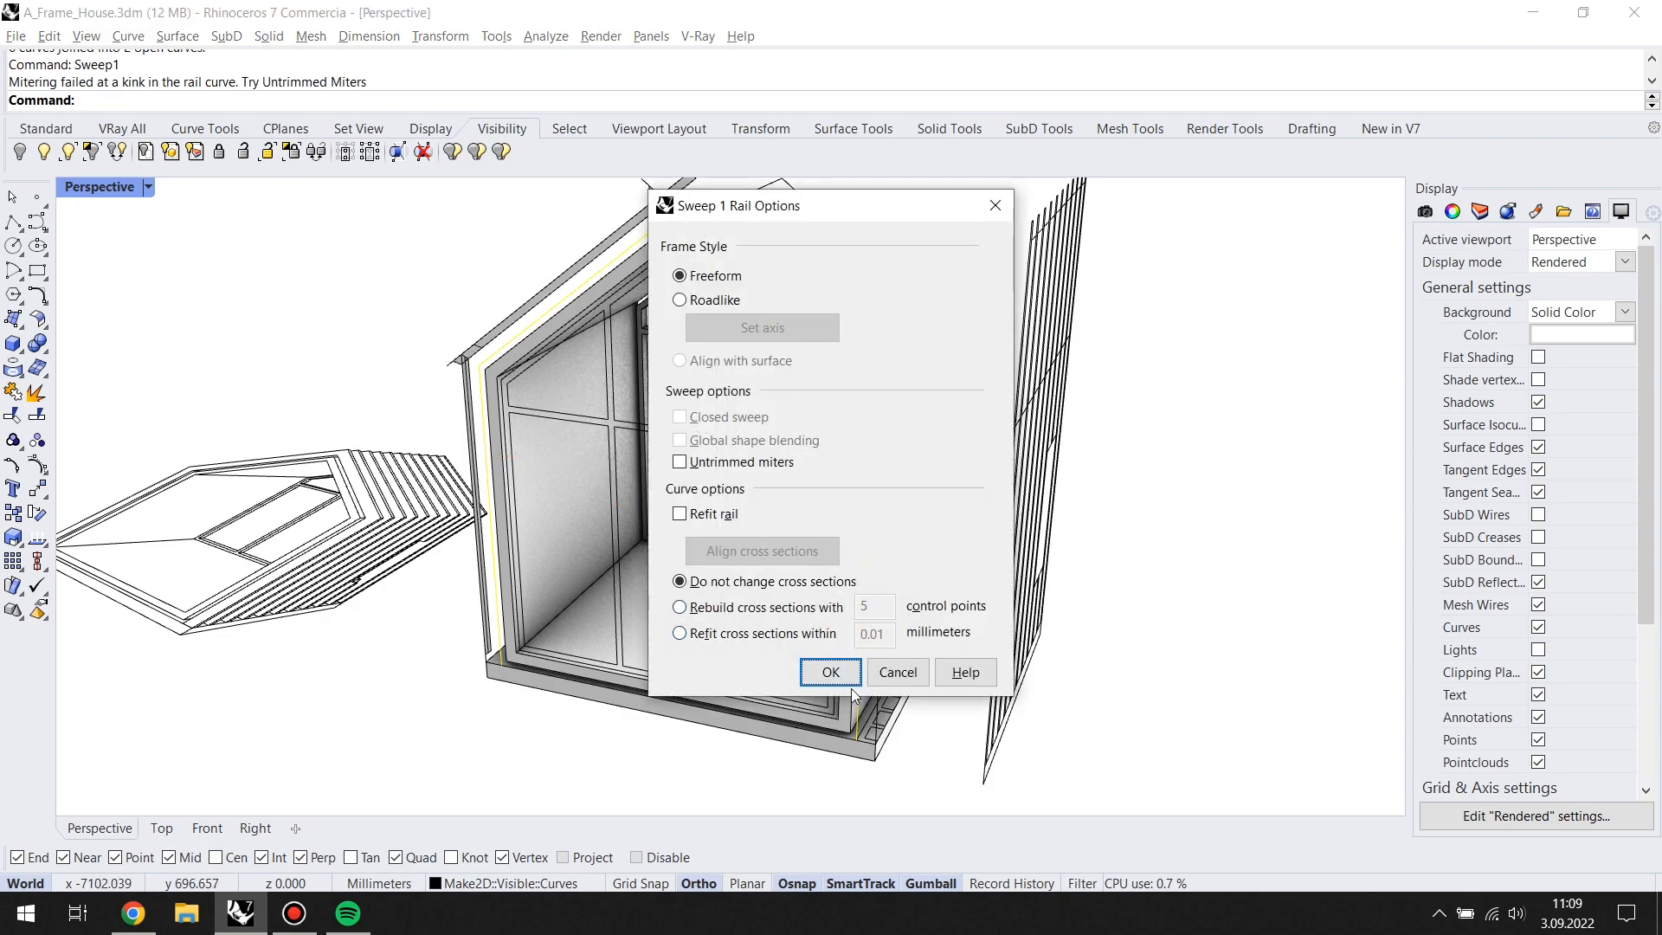
left_click(830, 673)
key("ctrl+z")
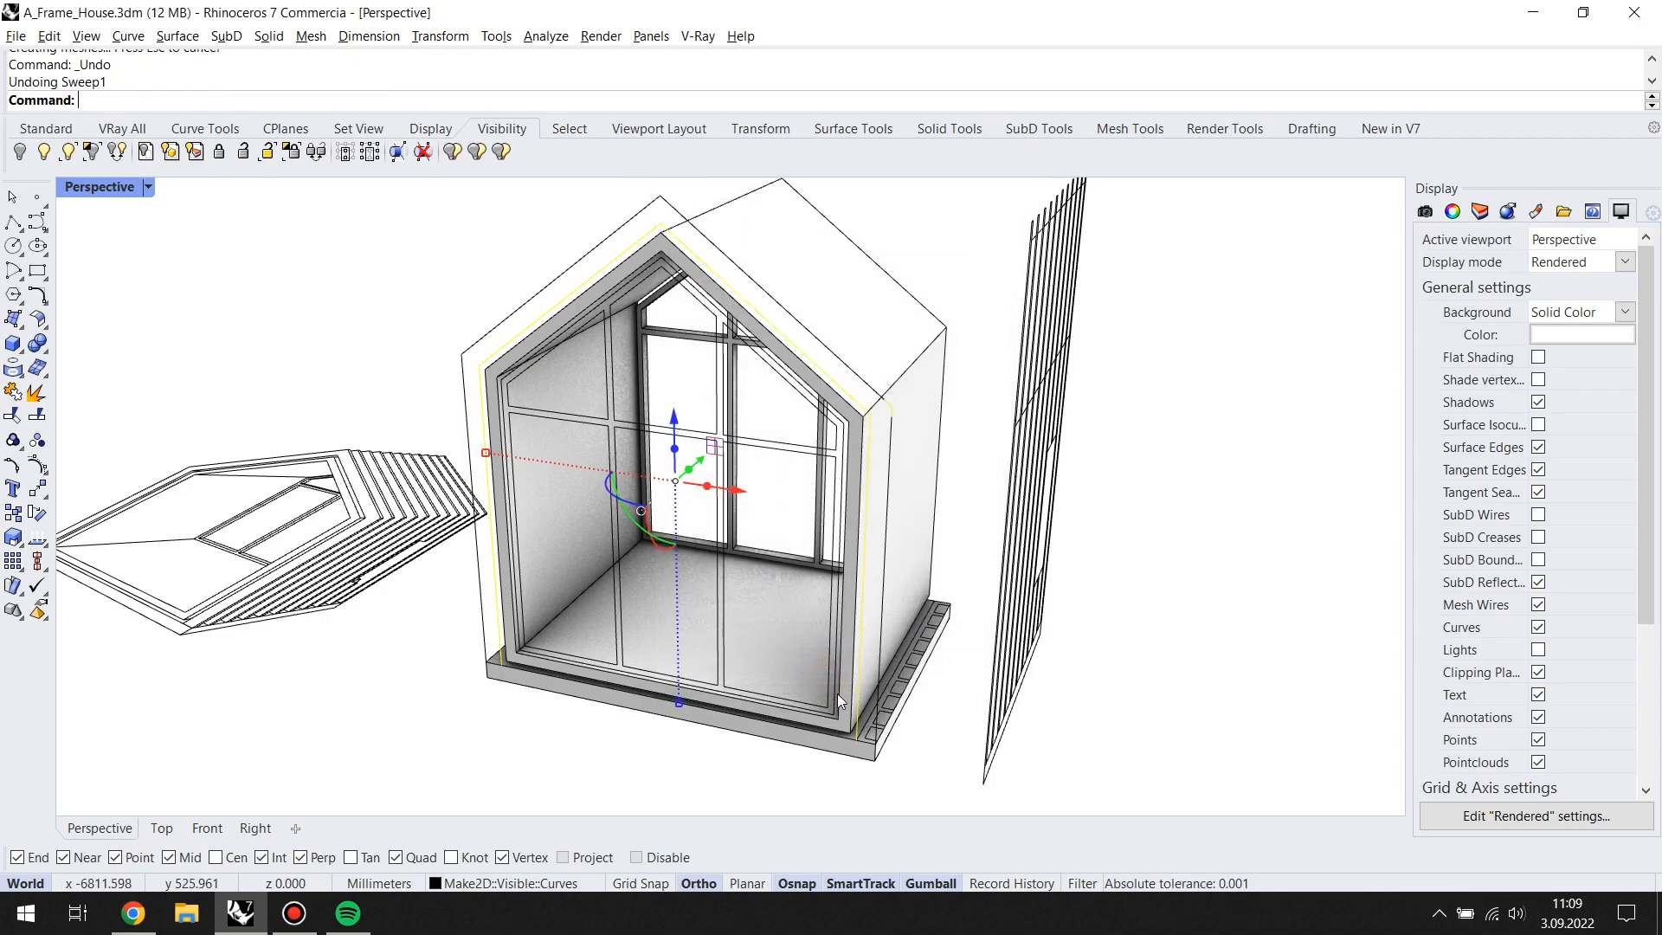
Step: Sweep the notched outline along the joined gable curve with Sweep1, using Freeform frame style and unchanged cross sections
scroll(909, 734, "up", 5)
left_click(784, 690)
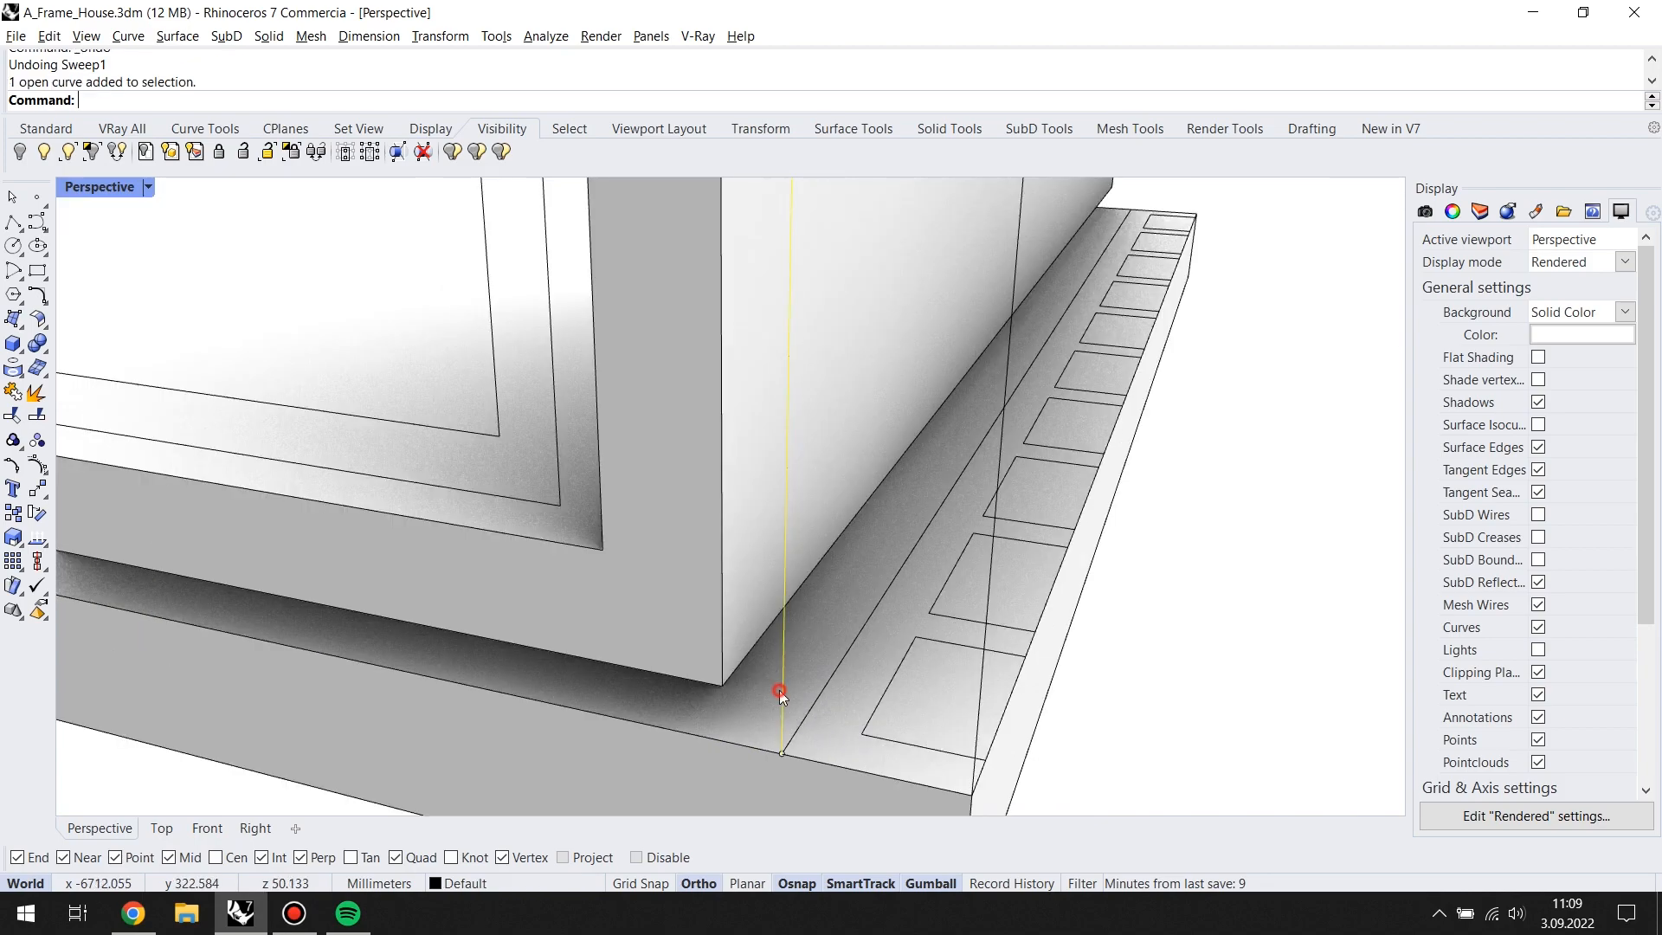
scroll(727, 630, "down", 2)
scroll(767, 680, "down", 4)
type("Sw")
key("Return")
scroll(894, 724, "up", 3)
left_click(911, 688)
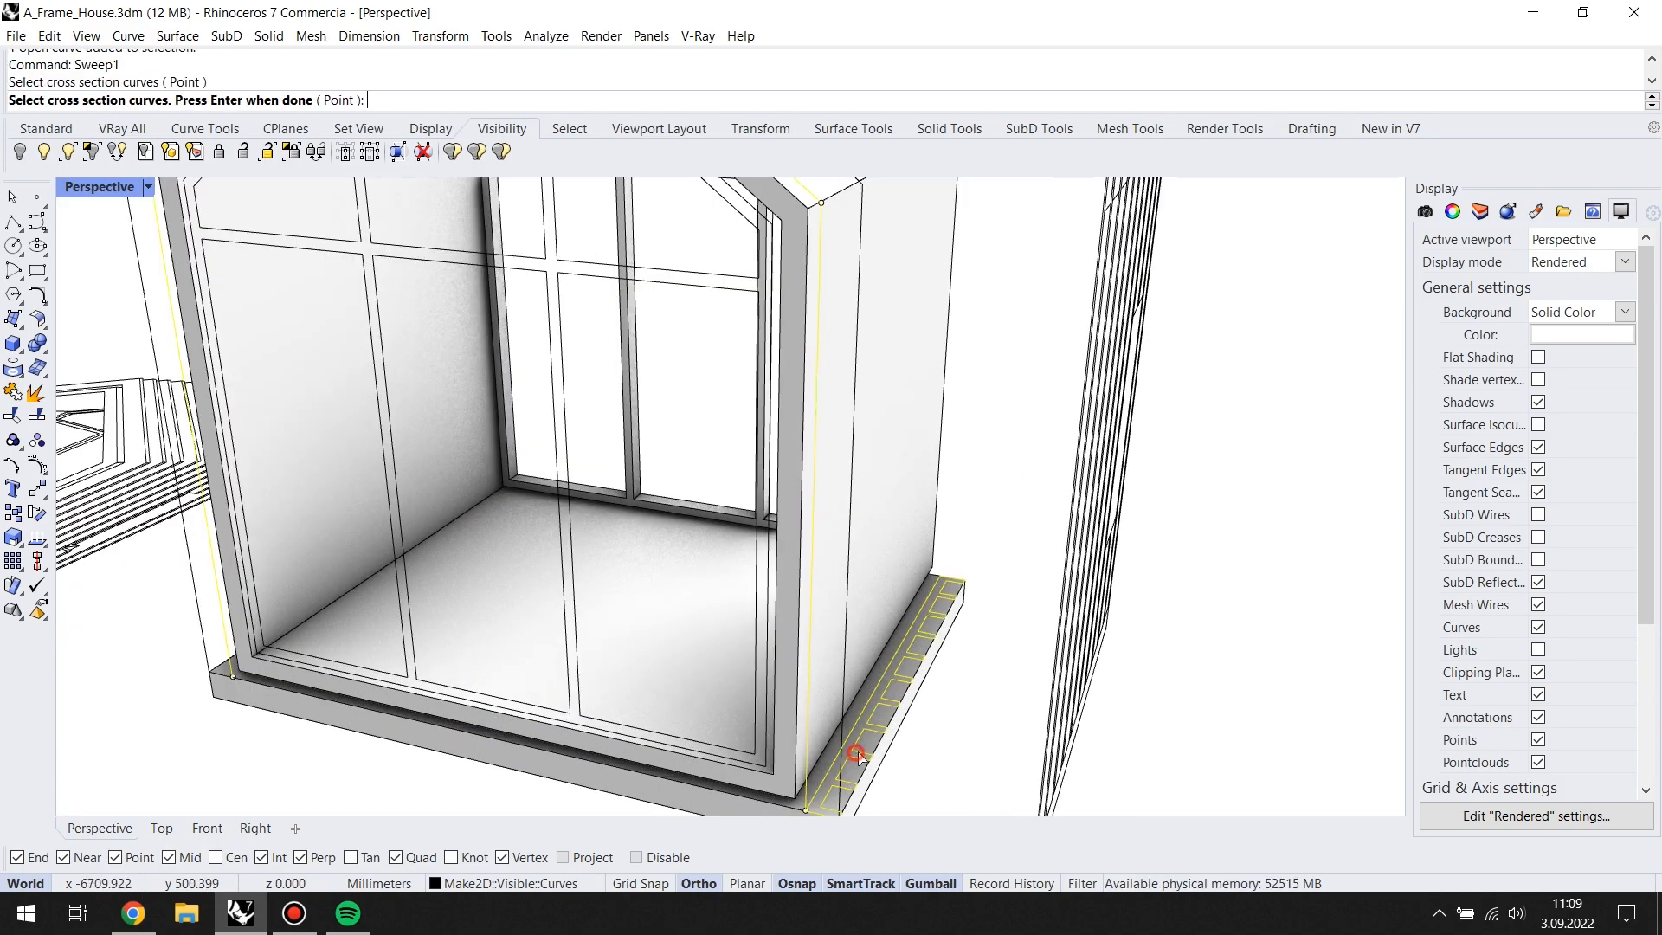
right_click(976, 669)
right_click(978, 662)
left_click(838, 672)
Step: Cap the open ends of the swept notched cladding to make it a closed solid
scroll(847, 623, "down", 3)
scroll(830, 632, "up", 2)
scroll(732, 355, "down", 2)
left_click(729, 350)
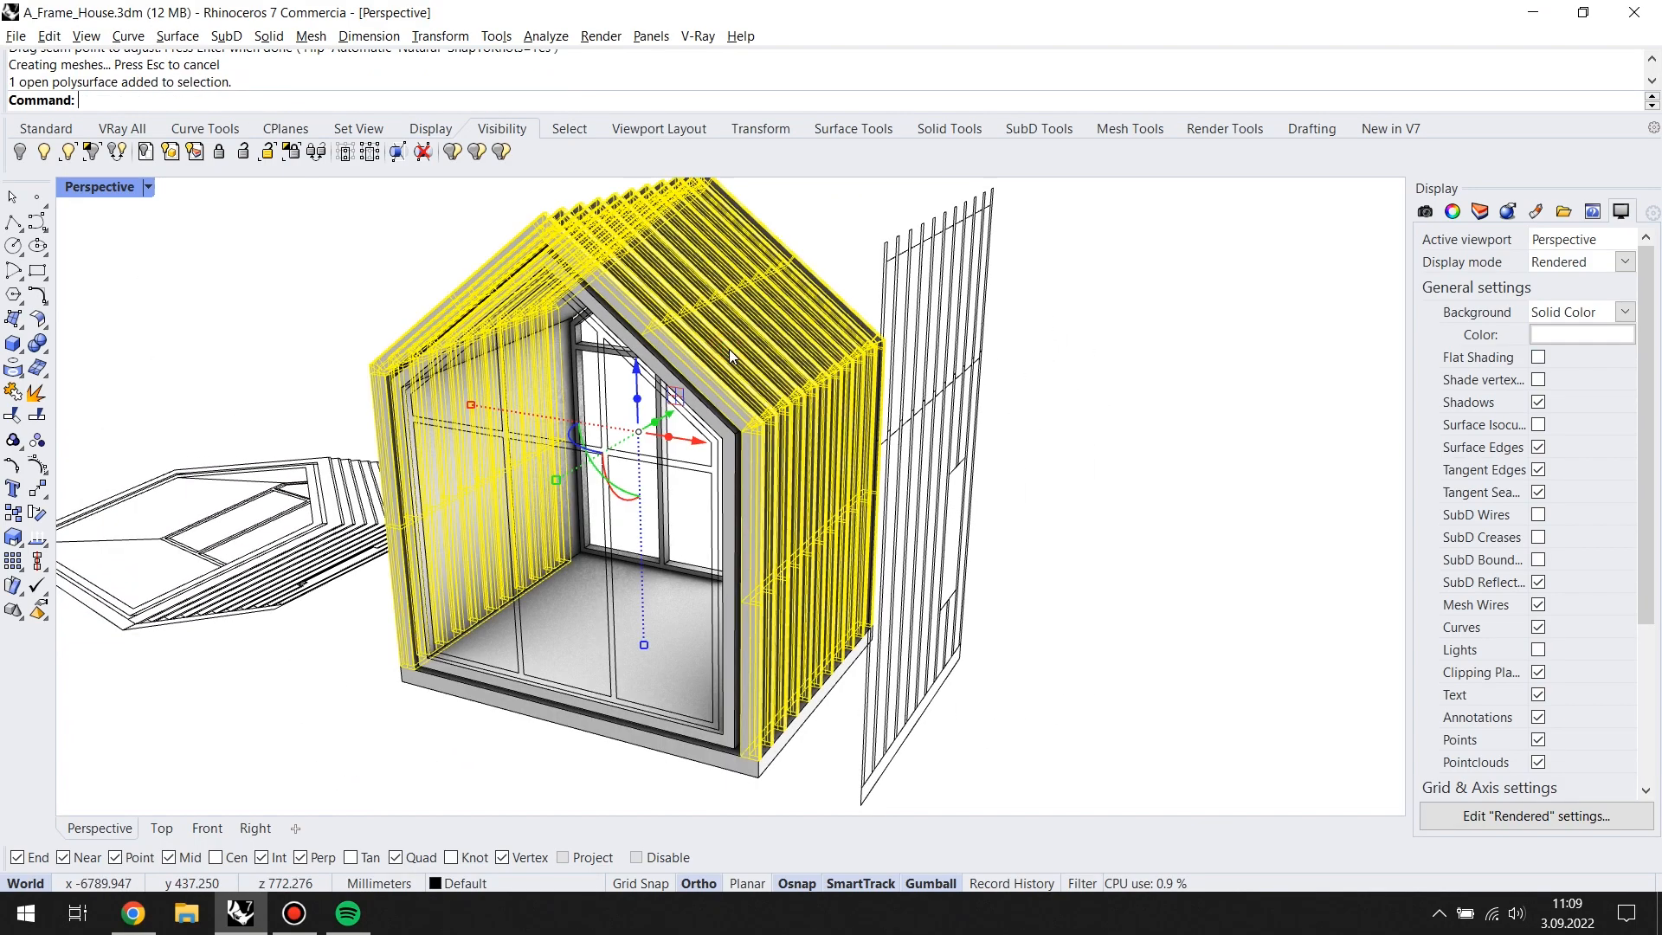
type("Cap")
key("Return")
scroll(767, 408, "up", 4)
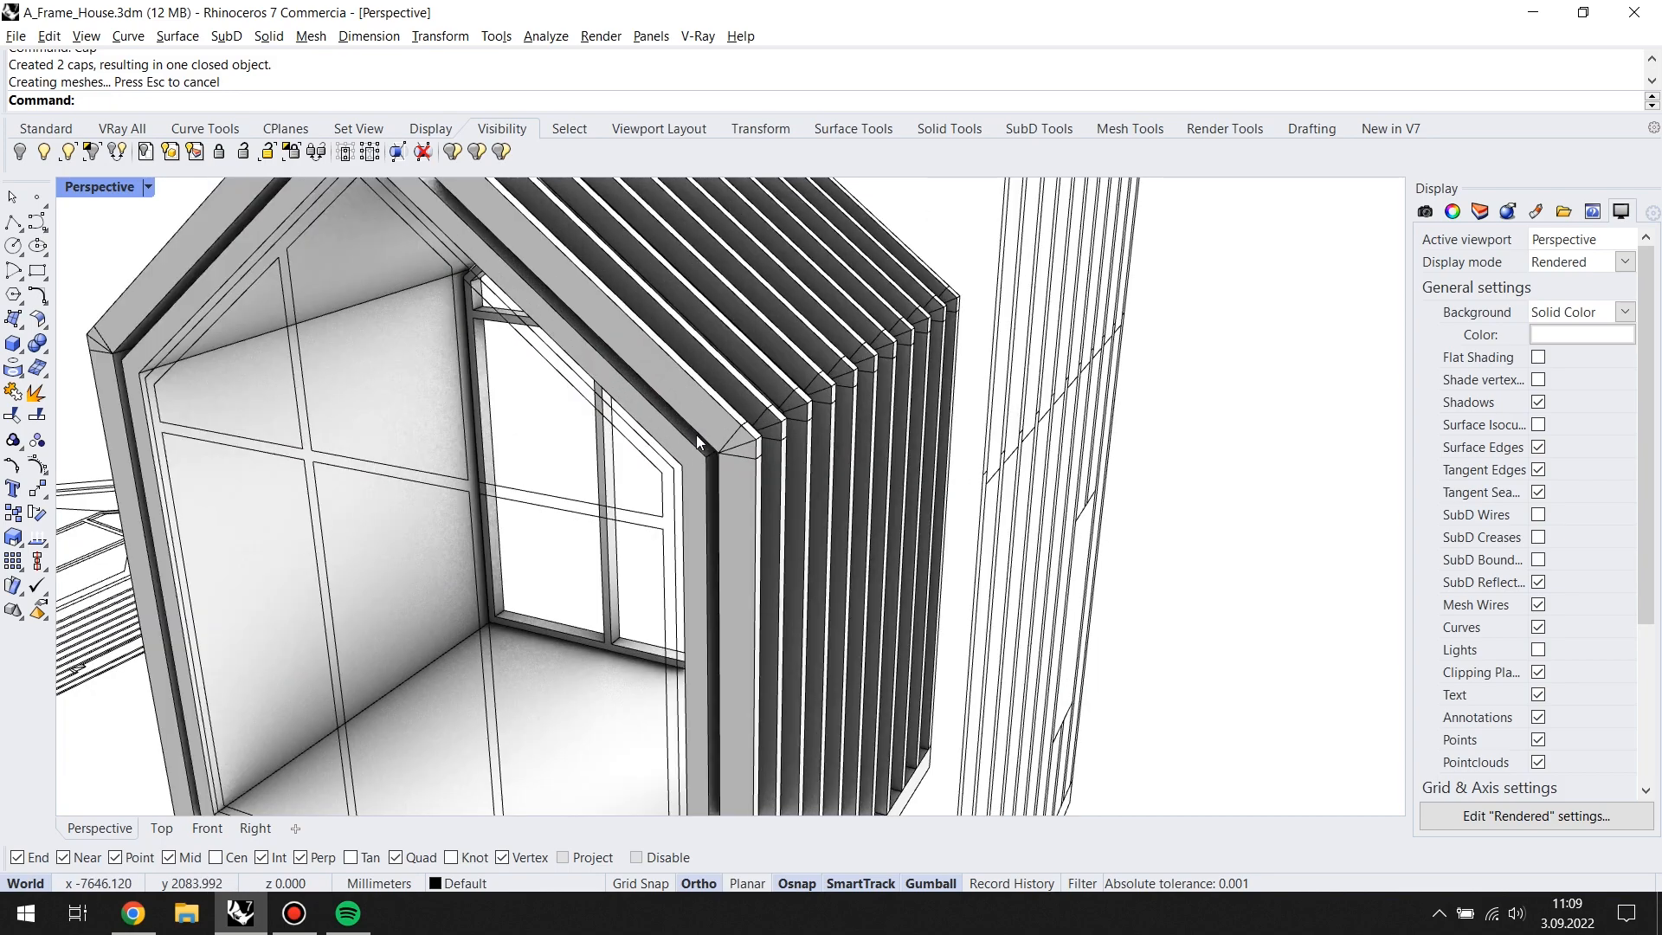
scroll(696, 435, "down", 5)
Step: Assign the black Metal material to the notched cladding
right_click_drag(763, 431, 690, 456)
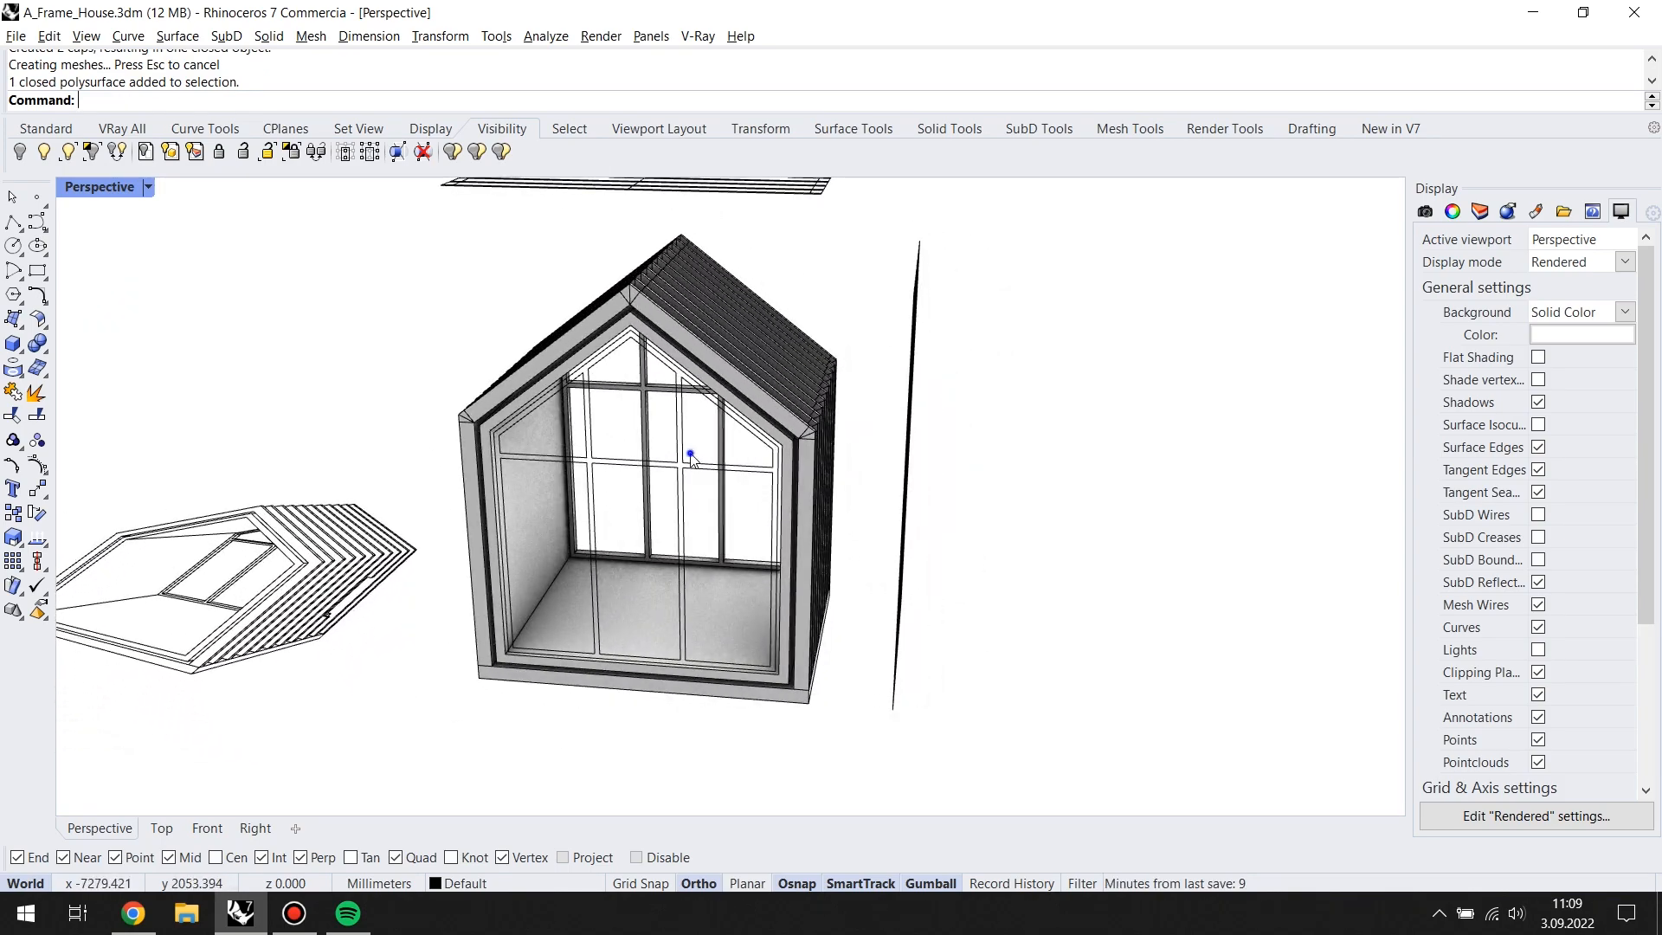
left_click(765, 344)
left_click(1511, 213)
left_click(1466, 319)
right_click(1466, 319)
left_click(1408, 16)
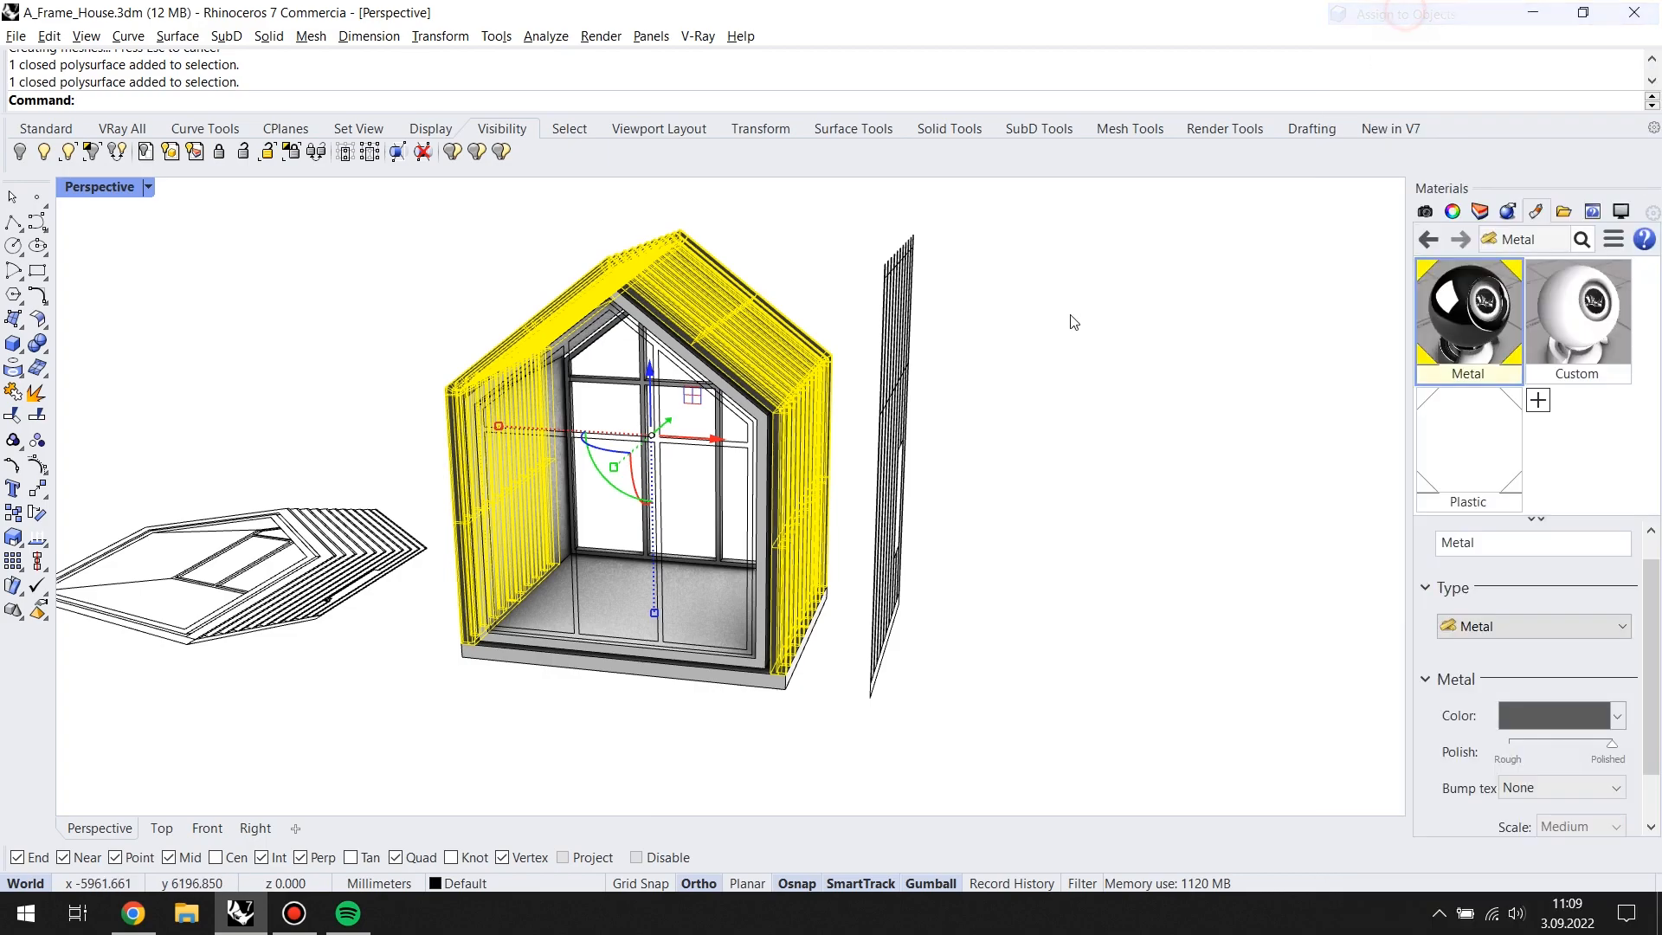
Step: Assign the black Metal material to the base slab under the house
left_click(1070, 320)
right_click_drag(995, 364, 813, 476)
scroll(755, 662, "up", 4)
left_click(765, 690)
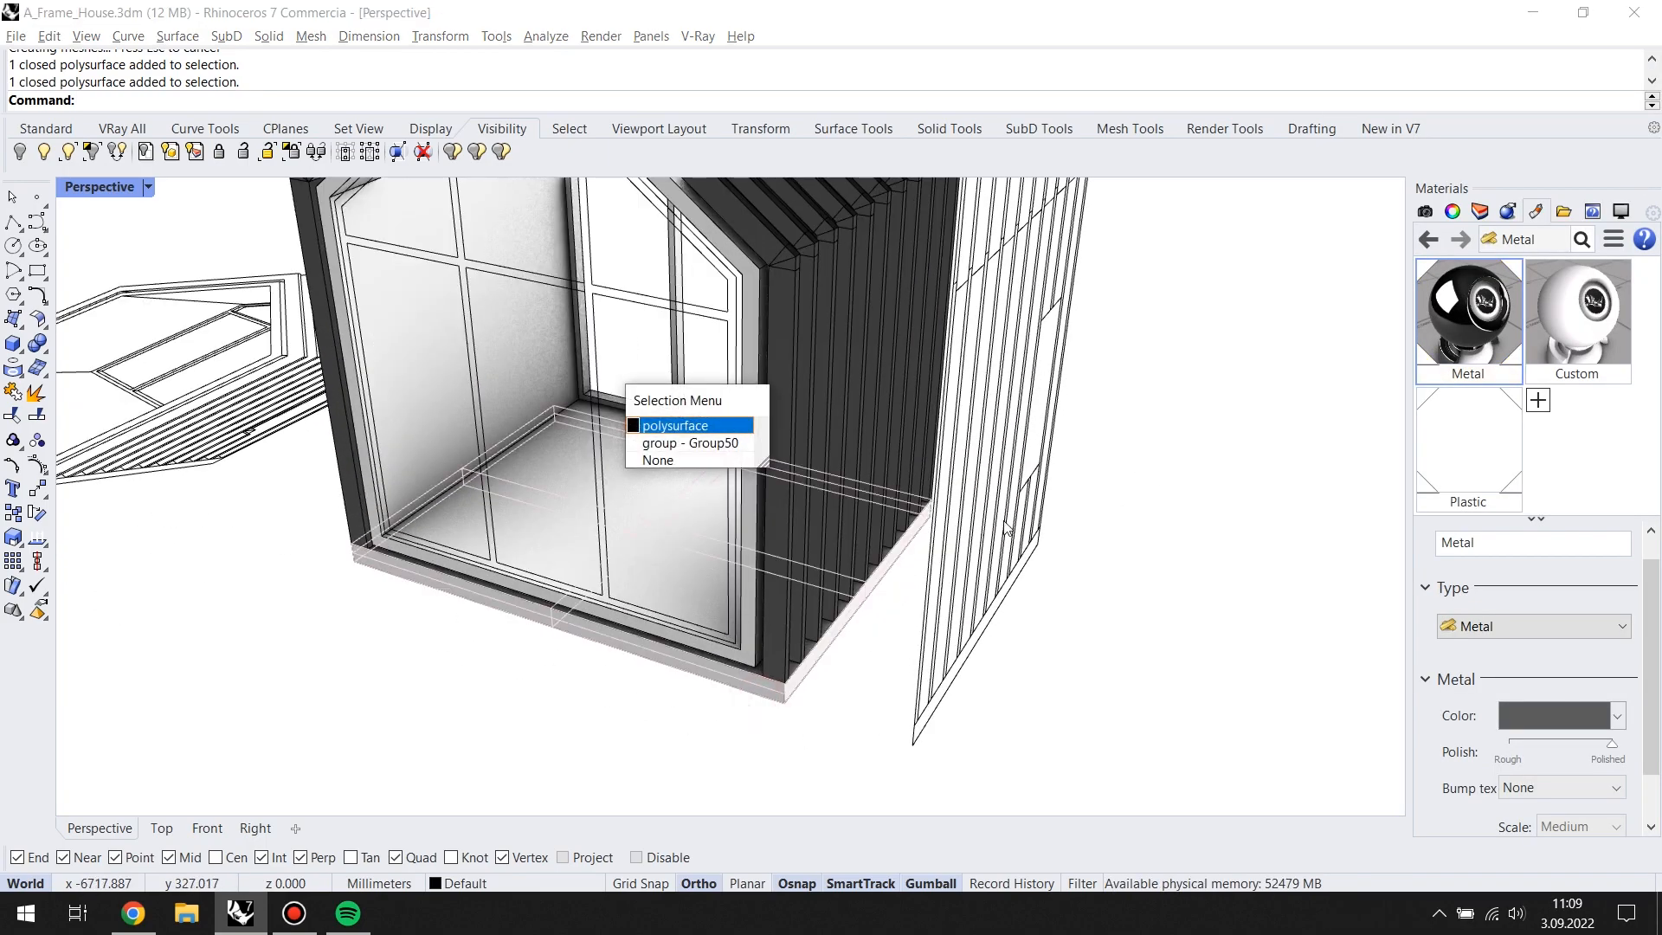
left_click(690, 442)
scroll(808, 543, "down", 3)
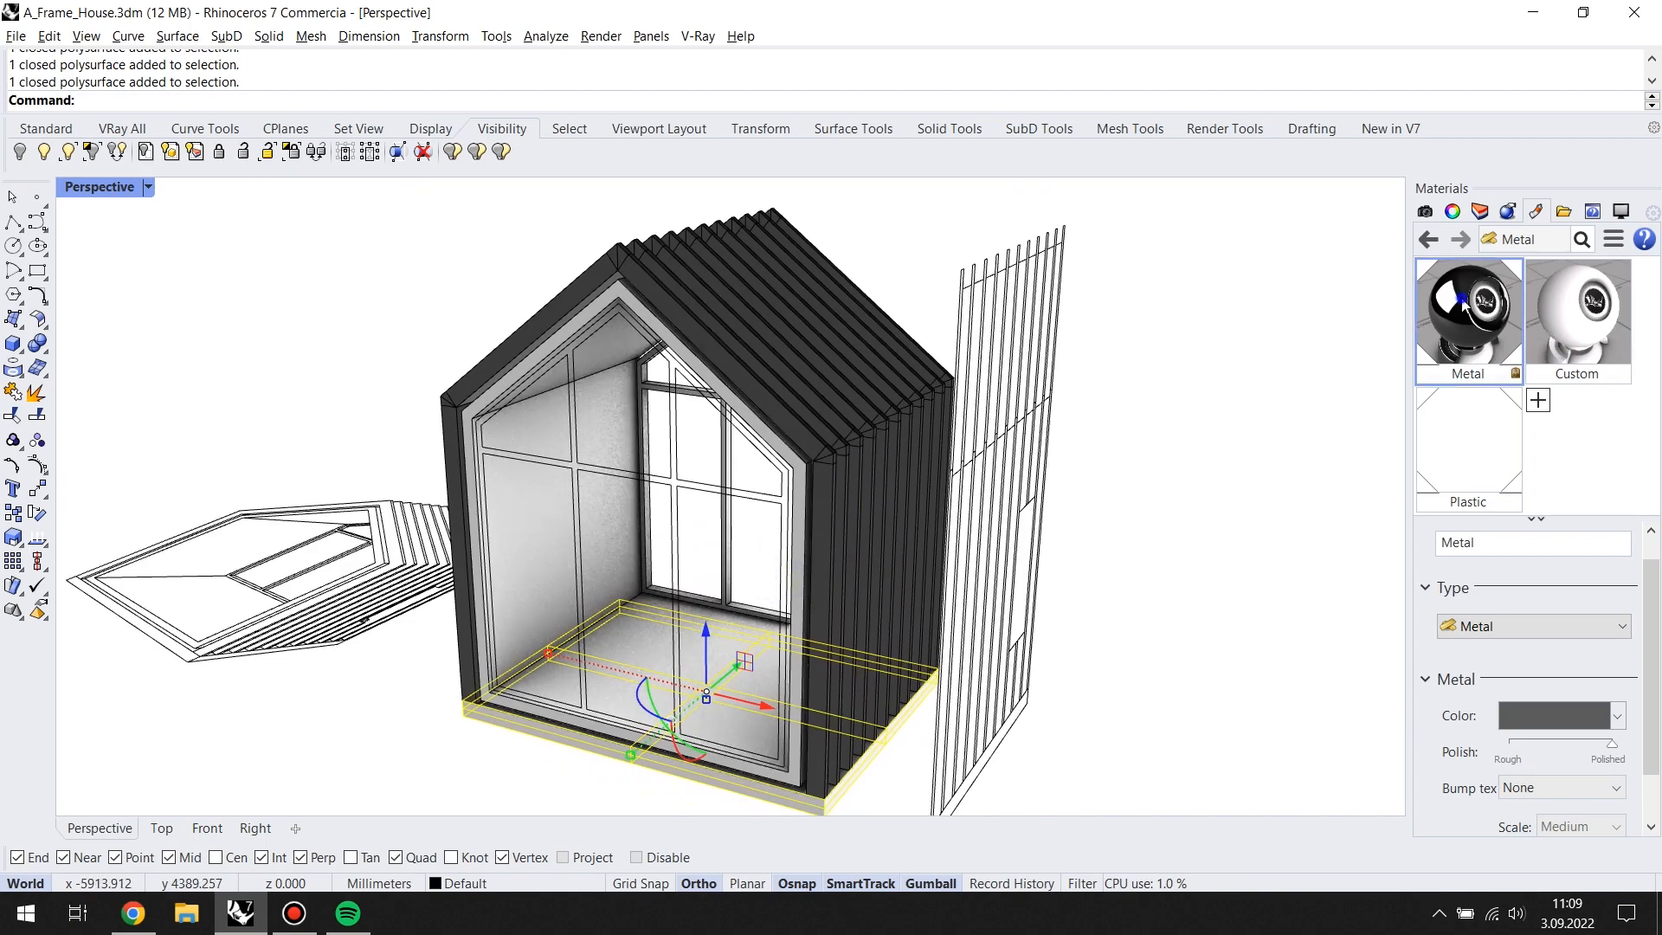
right_click(1462, 305)
left_click(1411, 16)
Step: Select all curves in the model and hide them
right_click_drag(880, 482, 983, 553)
left_click(568, 129)
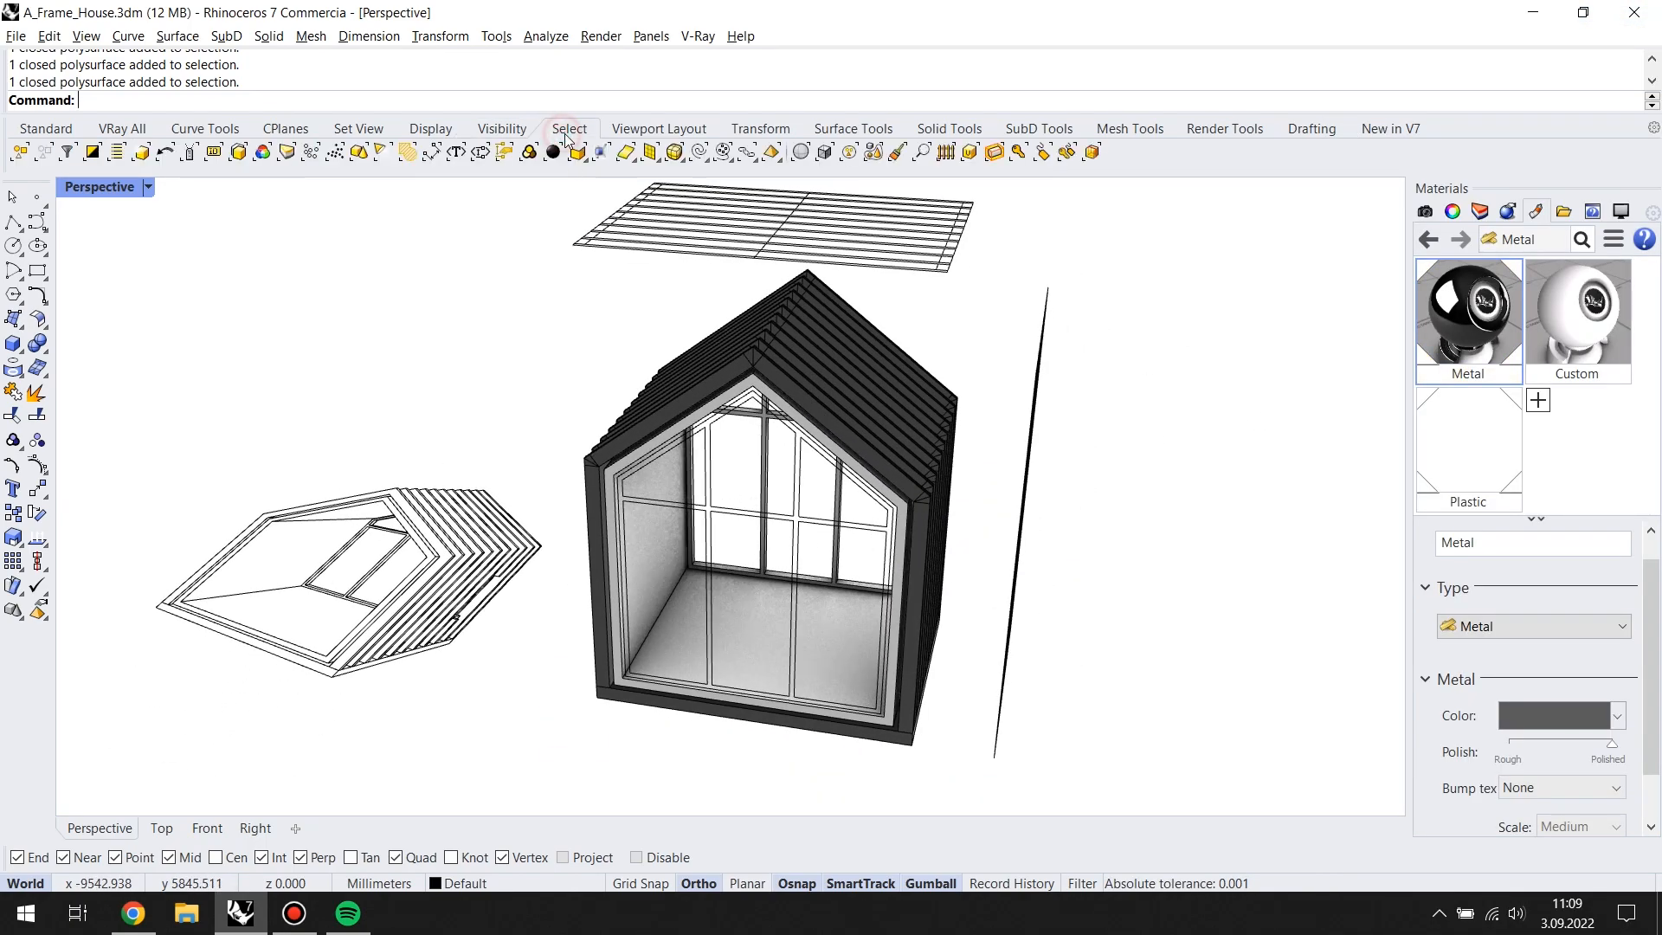
left_click(701, 154)
key("ctrl+h")
Step: Assign the black Metal material to the window frame at the back of the house
right_click_drag(763, 467, 809, 419)
scroll(808, 419, "up", 3)
left_click_drag(875, 349, 686, 490)
right_click(1490, 331)
left_click(1385, 12)
left_click(1239, 267)
right_click_drag(1238, 267, 837, 476)
Step: Show only the desk, chair, human figure and rug from the hidden furnished house
left_click(520, 128)
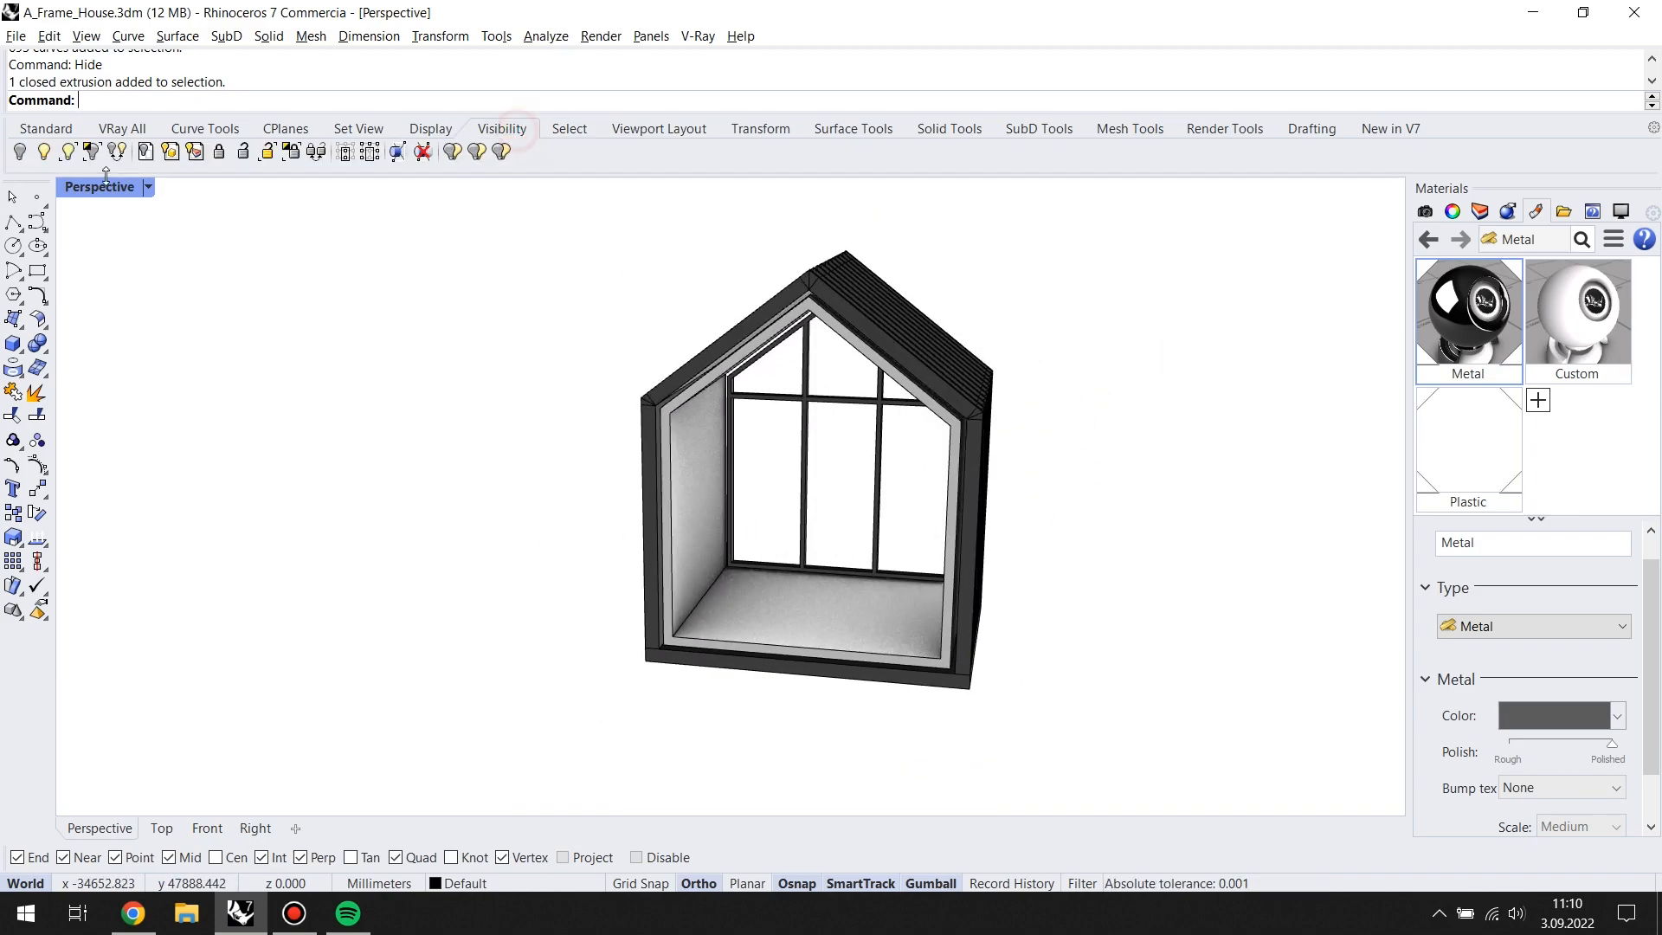
left_click(69, 153)
scroll(917, 623, "down", 3)
scroll(920, 623, "up", 6)
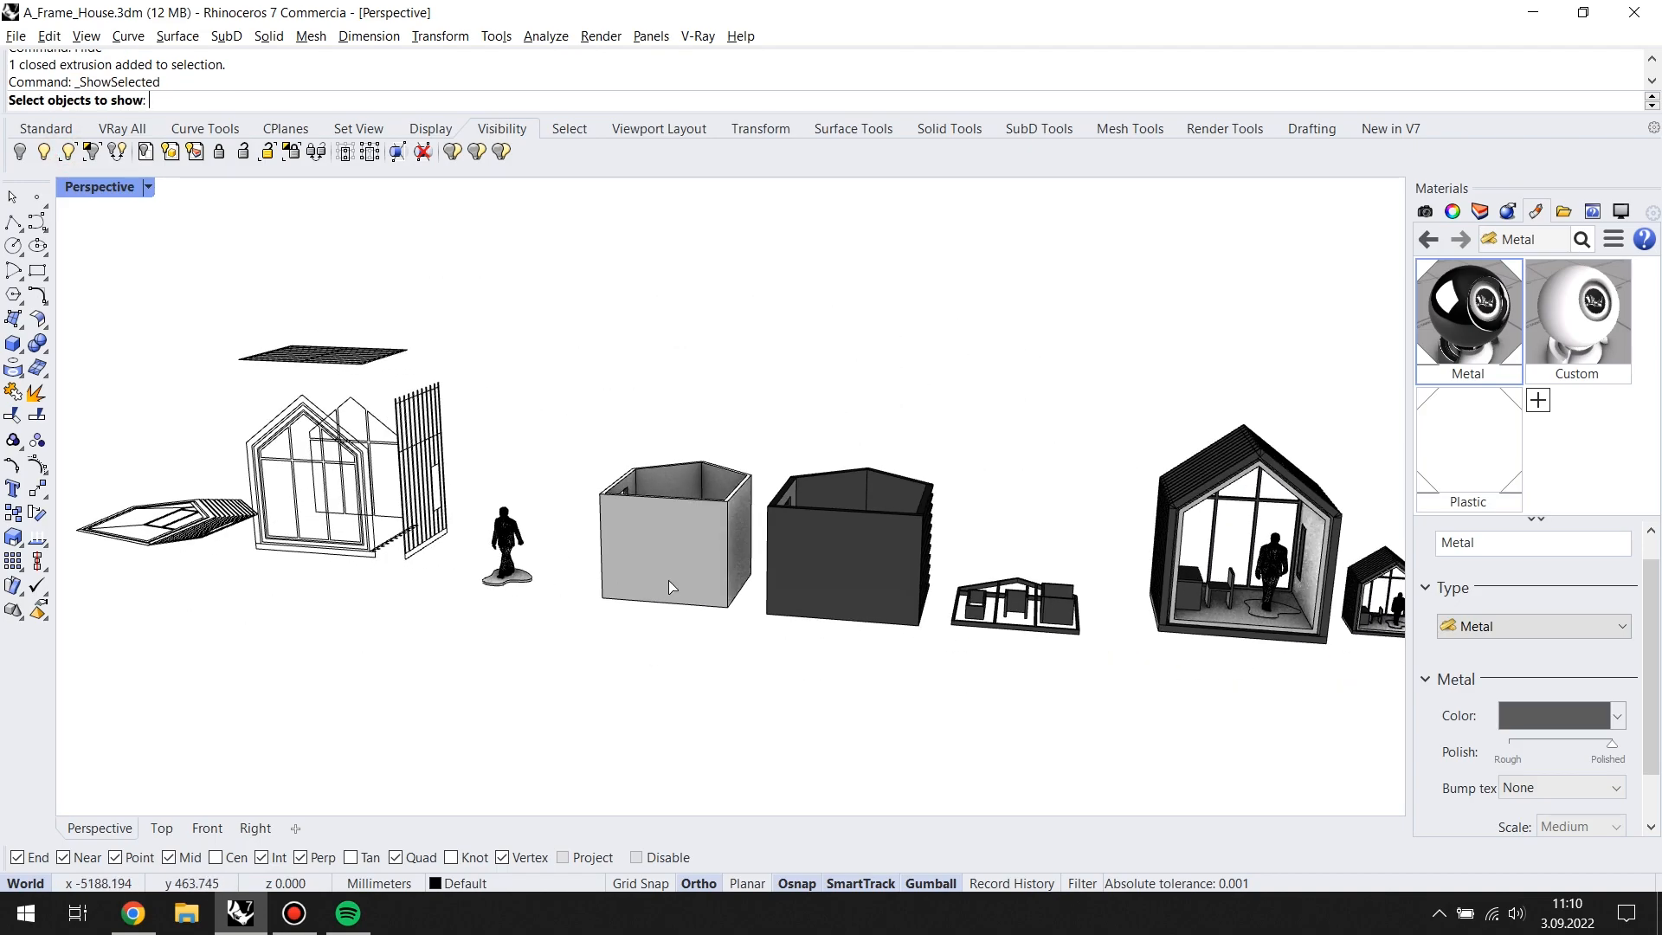
right_click_drag(1175, 625, 733, 625, "shift")
left_click(891, 548)
scroll(950, 546, "up", 2)
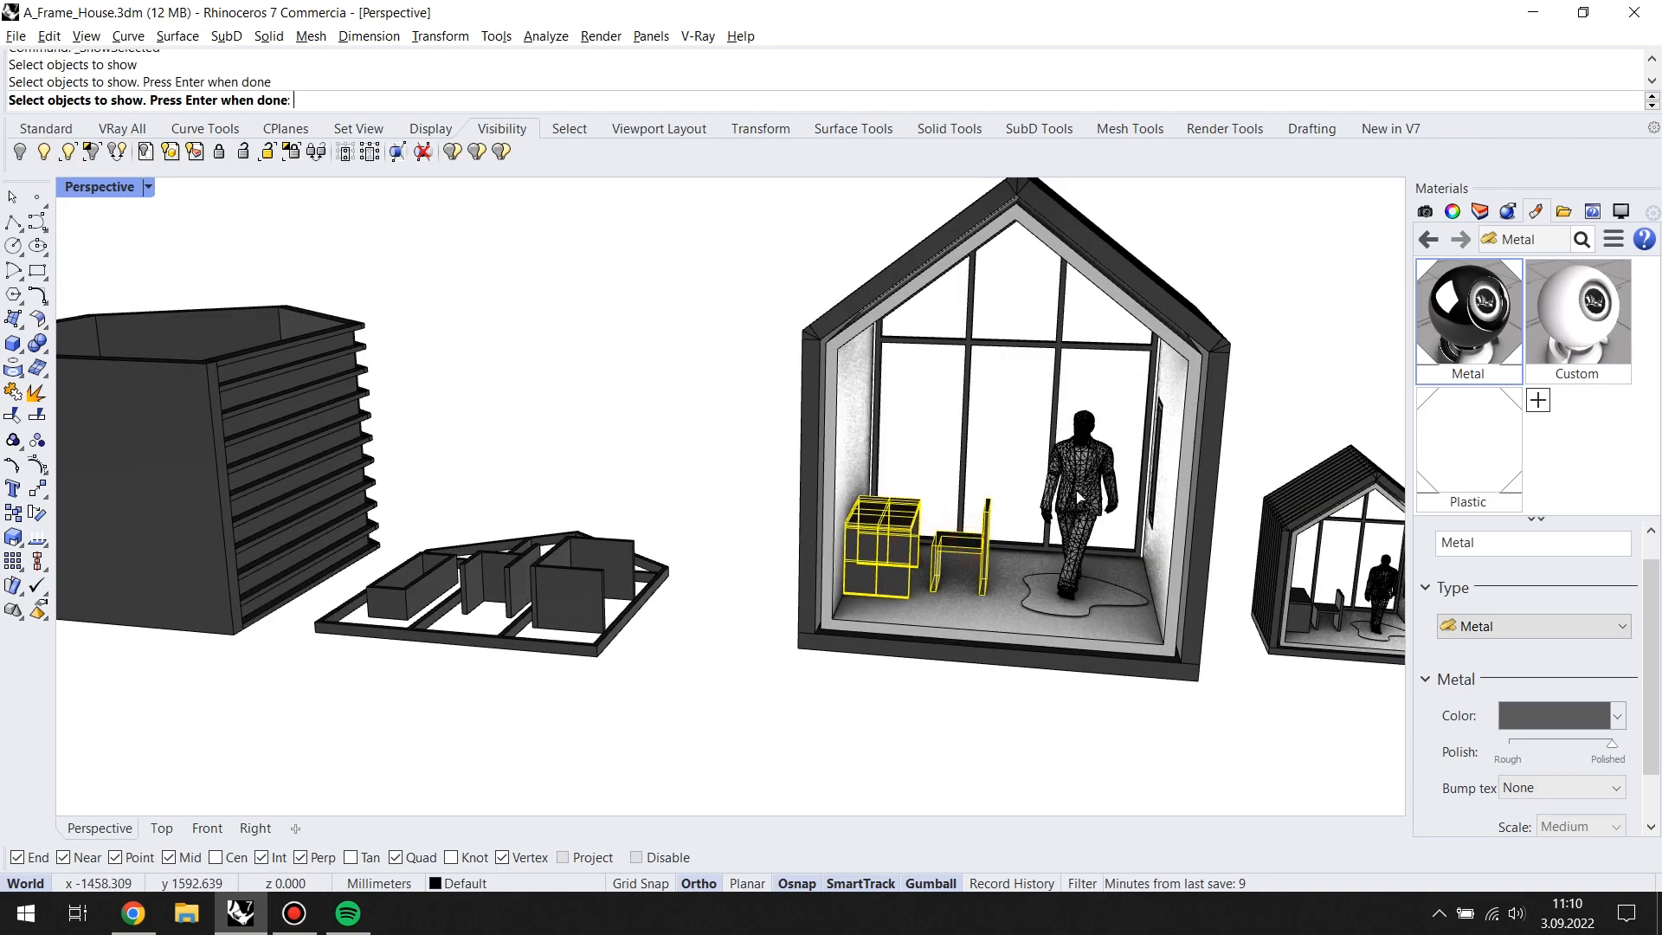
left_click(1079, 498)
key("Return")
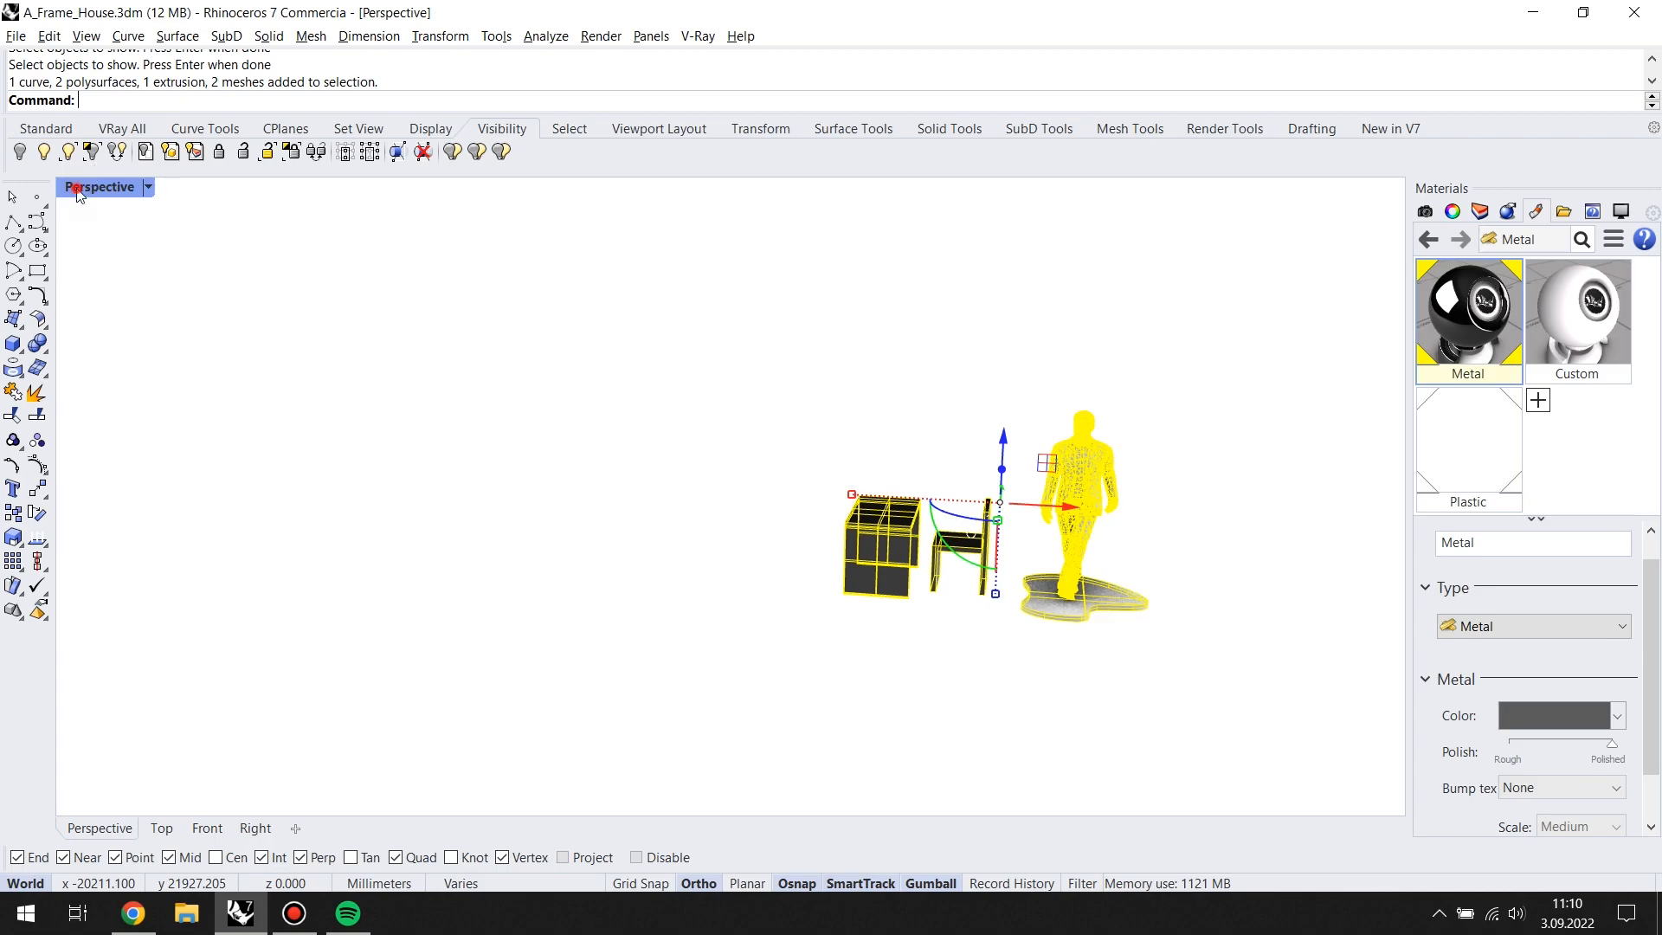
Step: Move the shown furniture and figure inside the new house in the top view, and return to the perspective view
key("ctrl+Tab")
scroll(928, 486, "down", 5)
left_click_drag(1079, 479, 595, 474)
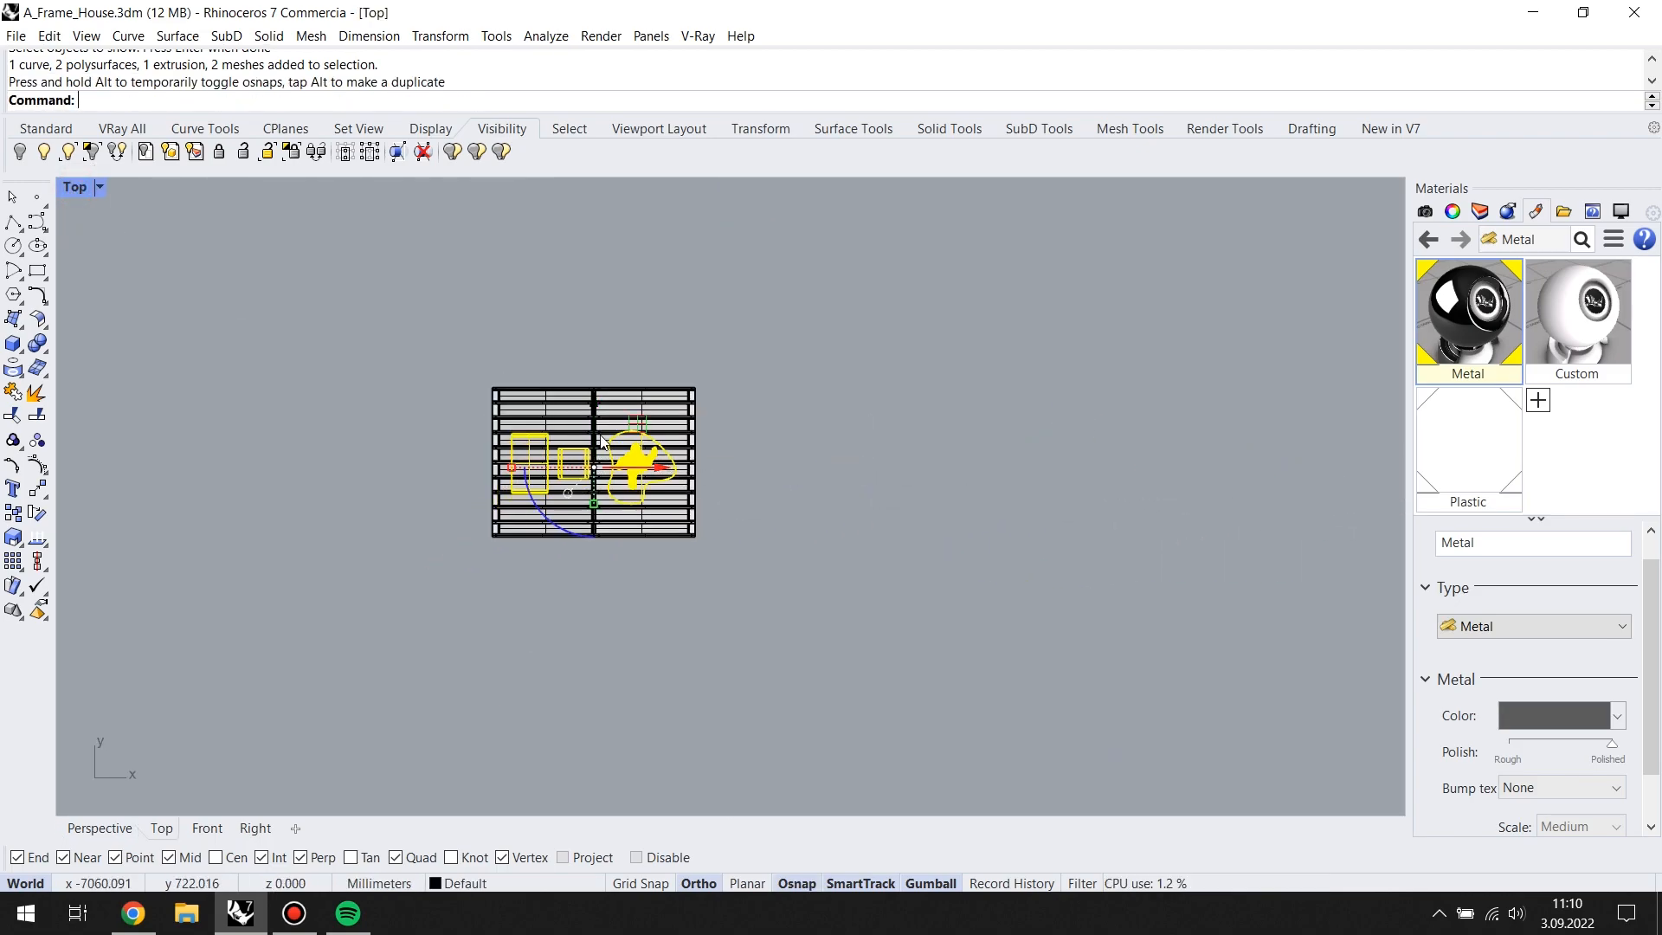
double_click(83, 198)
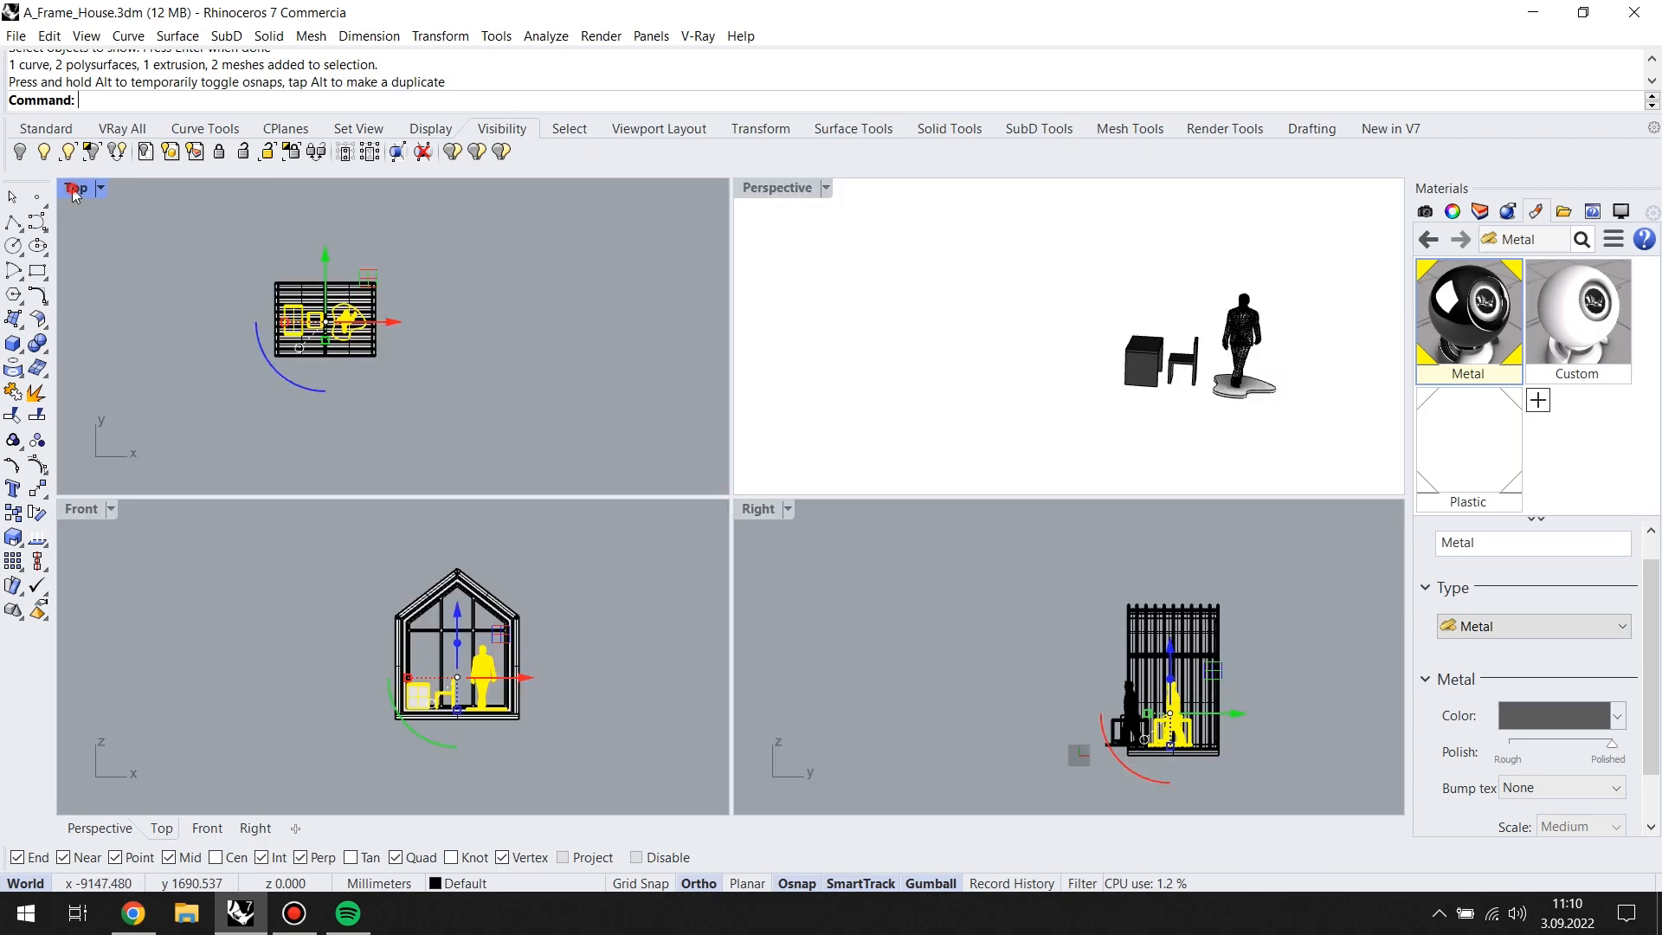
double_click(779, 183)
Step: Frame the furnished house in the perspective view and save the file
scroll(602, 445, "up", 5)
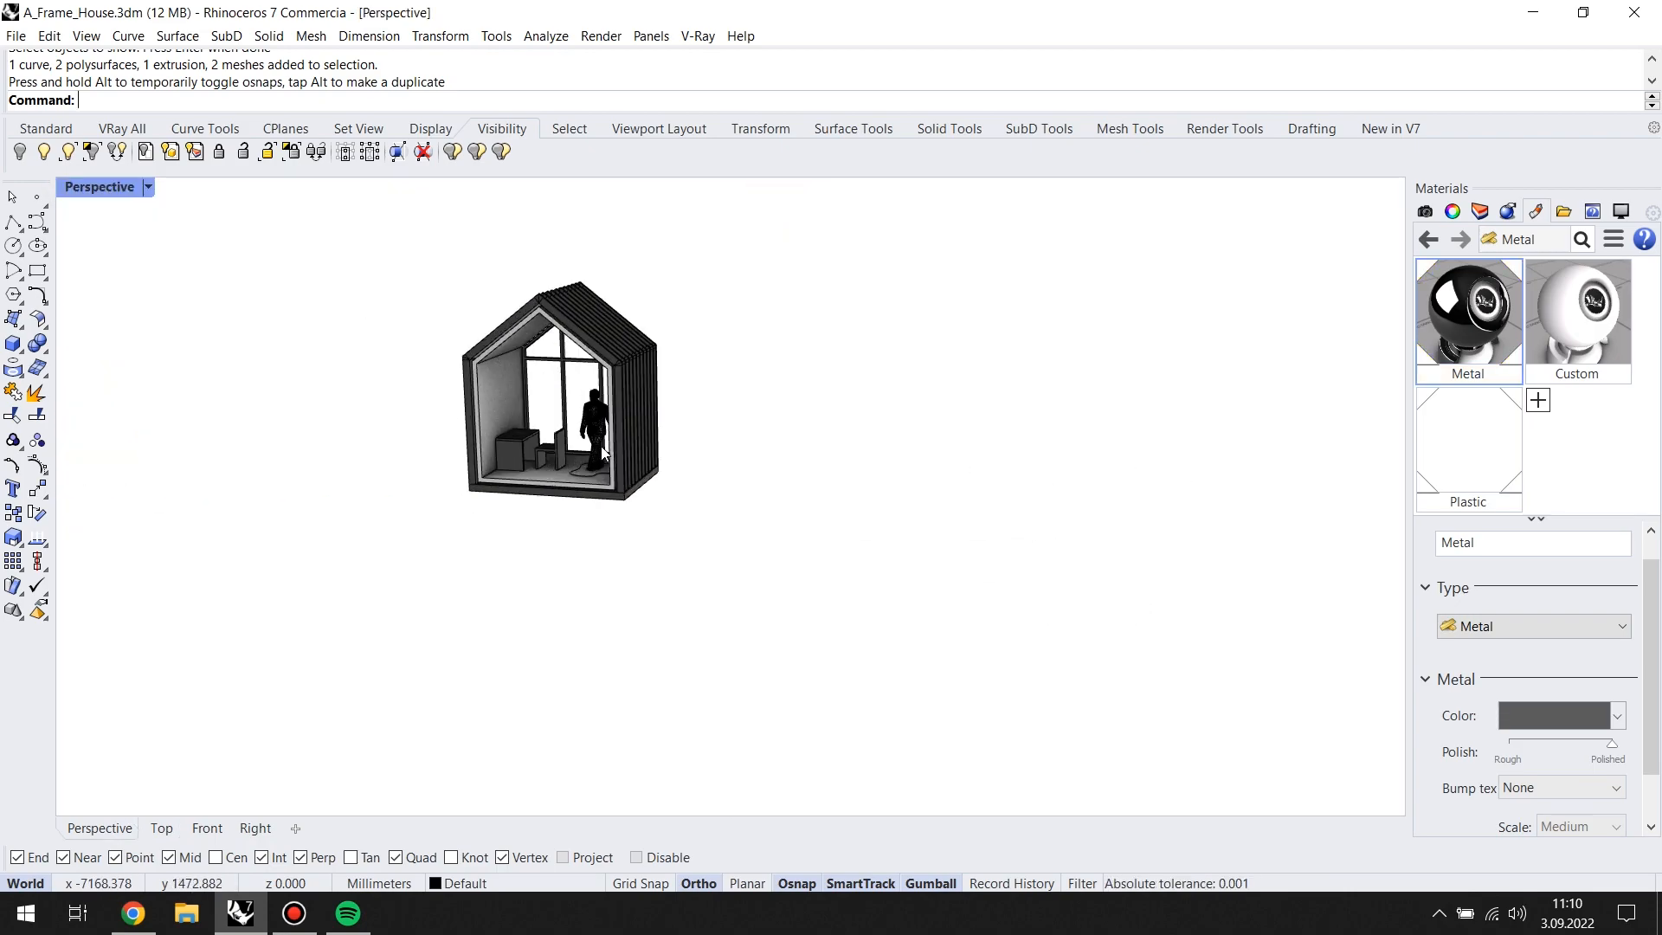
scroll(658, 484, "down", 3)
right_click_drag(805, 580, 908, 589, "shift")
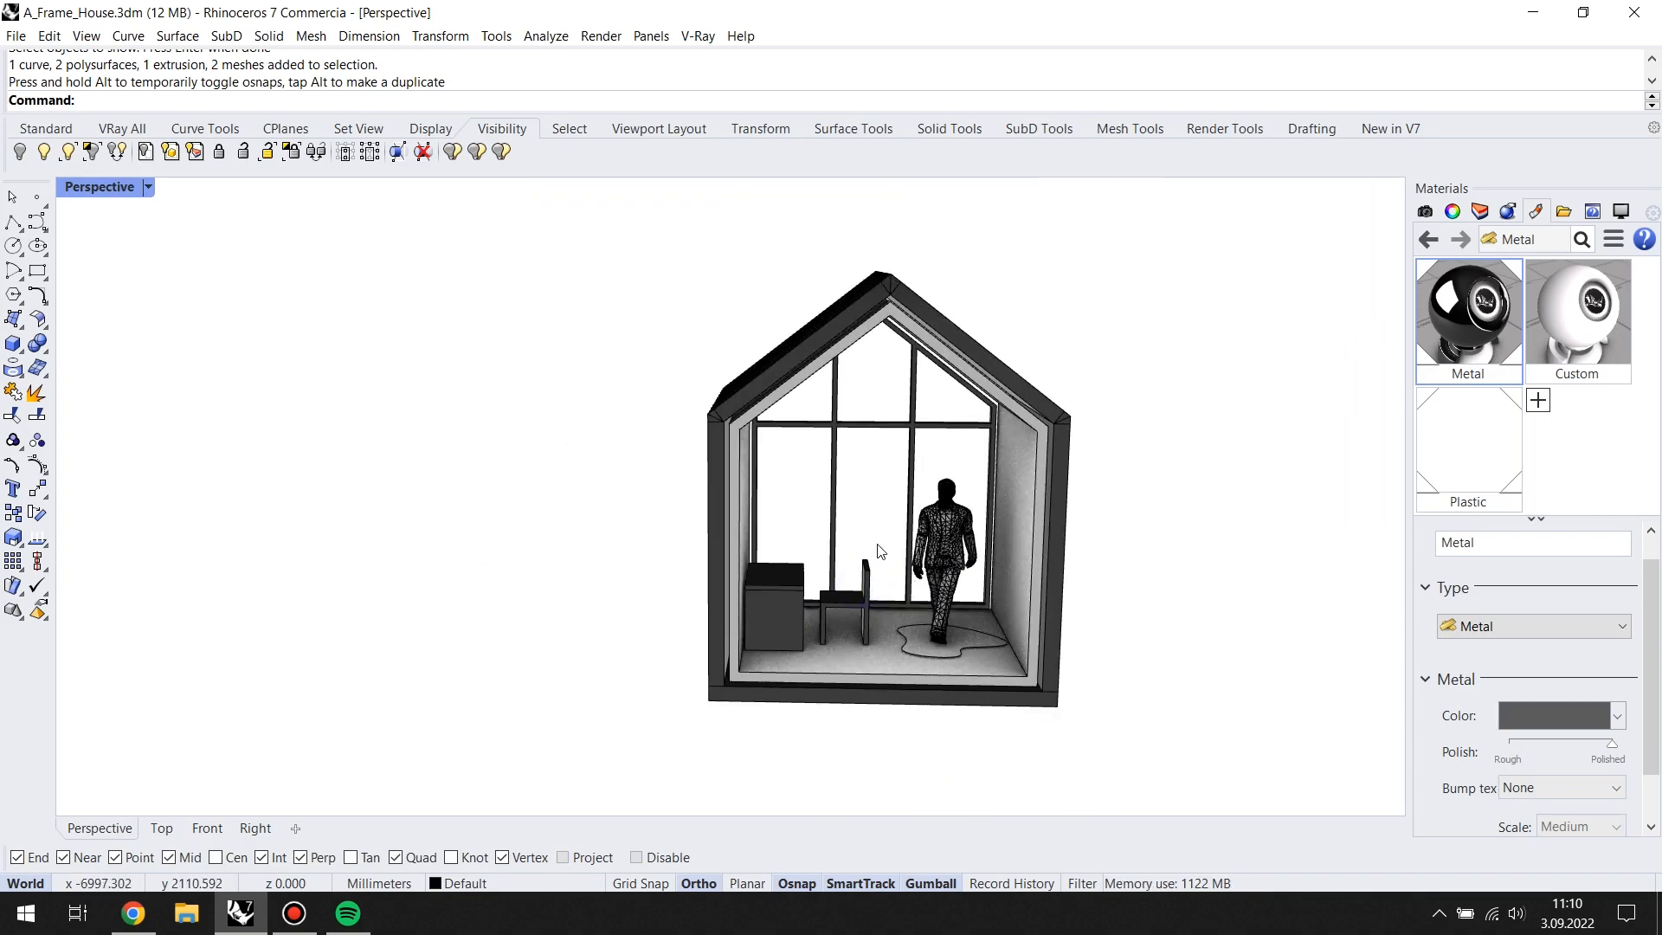
type("Z")
key("Return")
right_click_drag(1129, 283, 1008, 483)
key("ctrl+s")
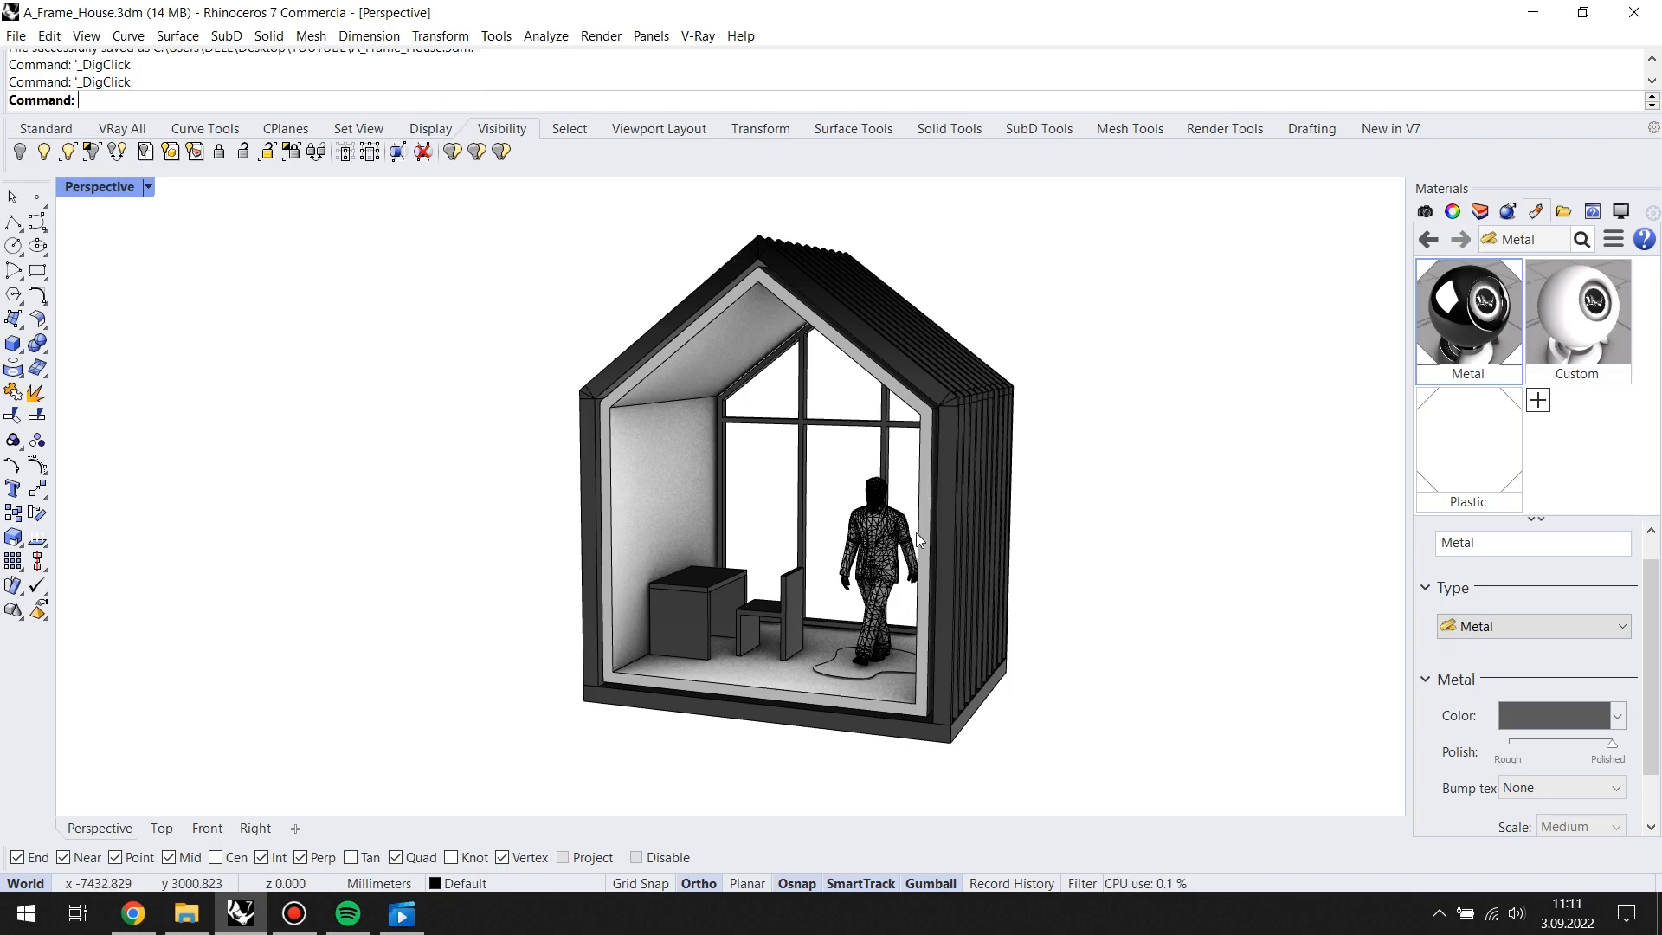
Step: Show the hidden side elevation drawing again beside the house's clad side wall
right_click_drag(916, 532, 620, 395)
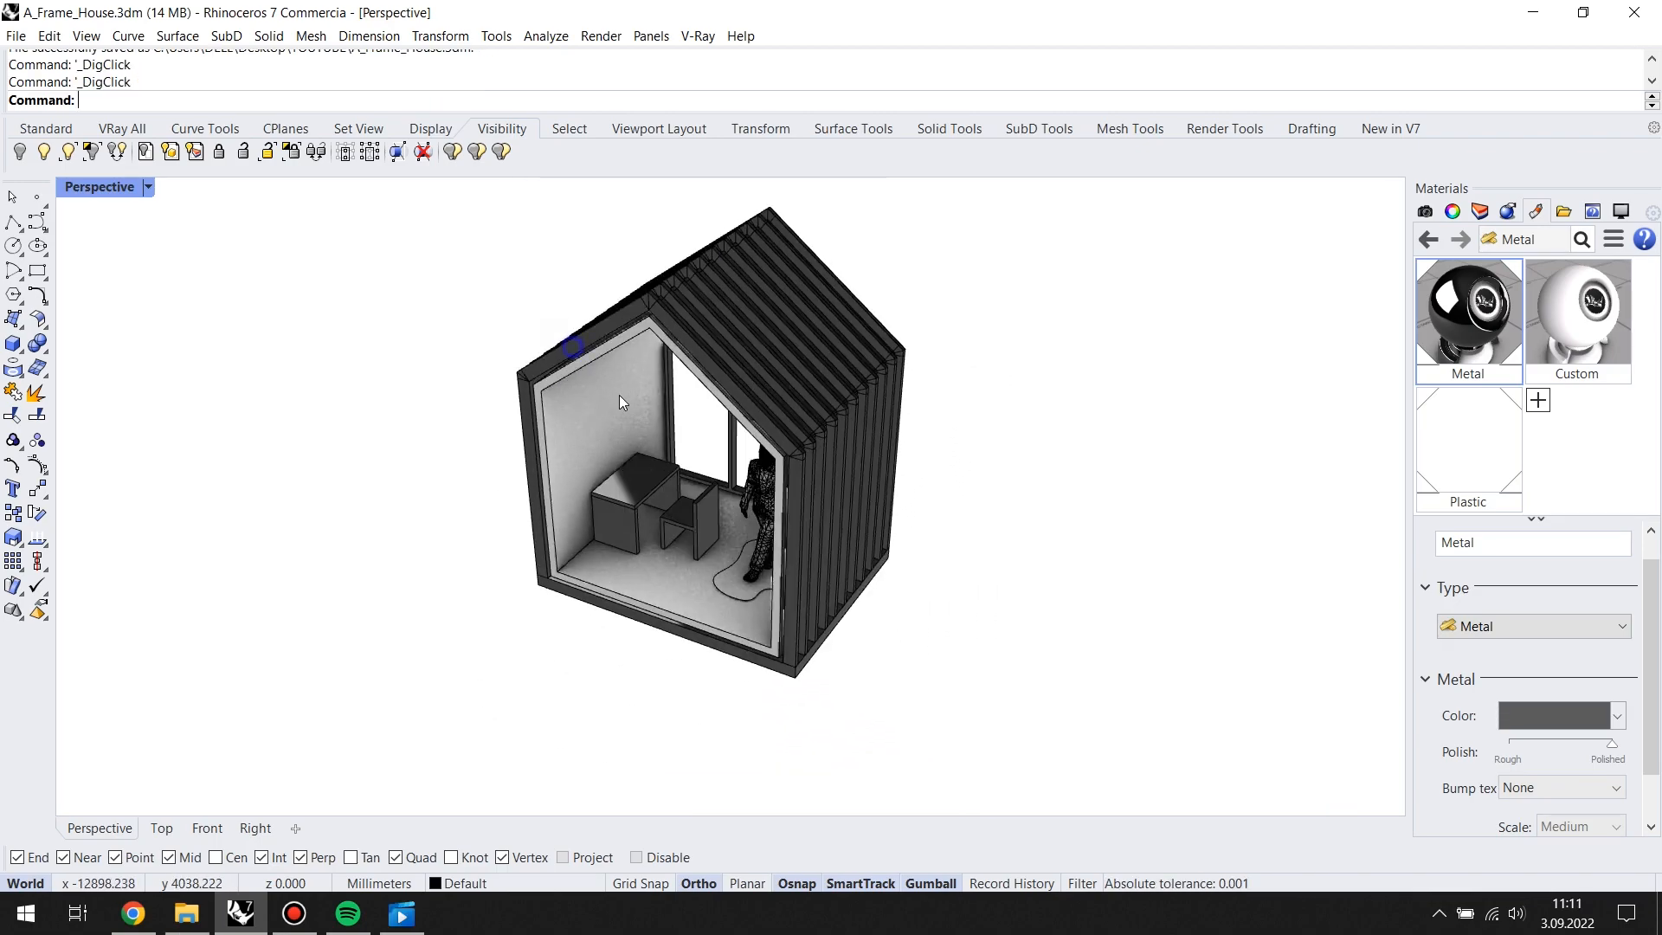
left_click(66, 151)
left_click(961, 454)
scroll(965, 498, "up", 5)
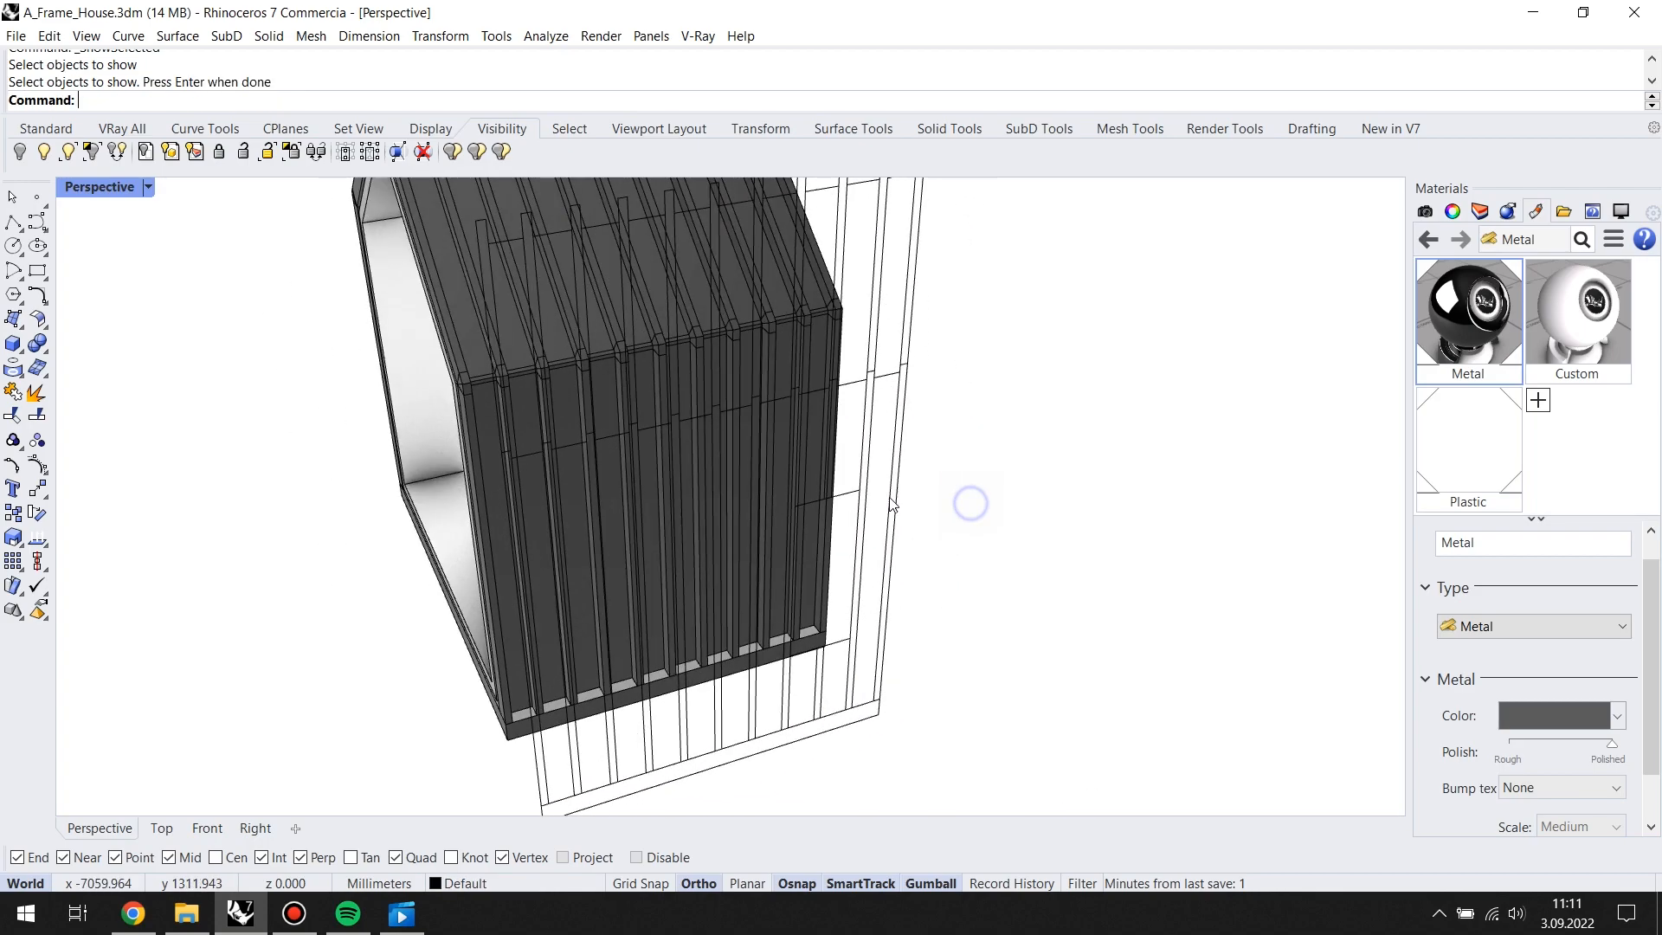
scroll(904, 502, "up", 3)
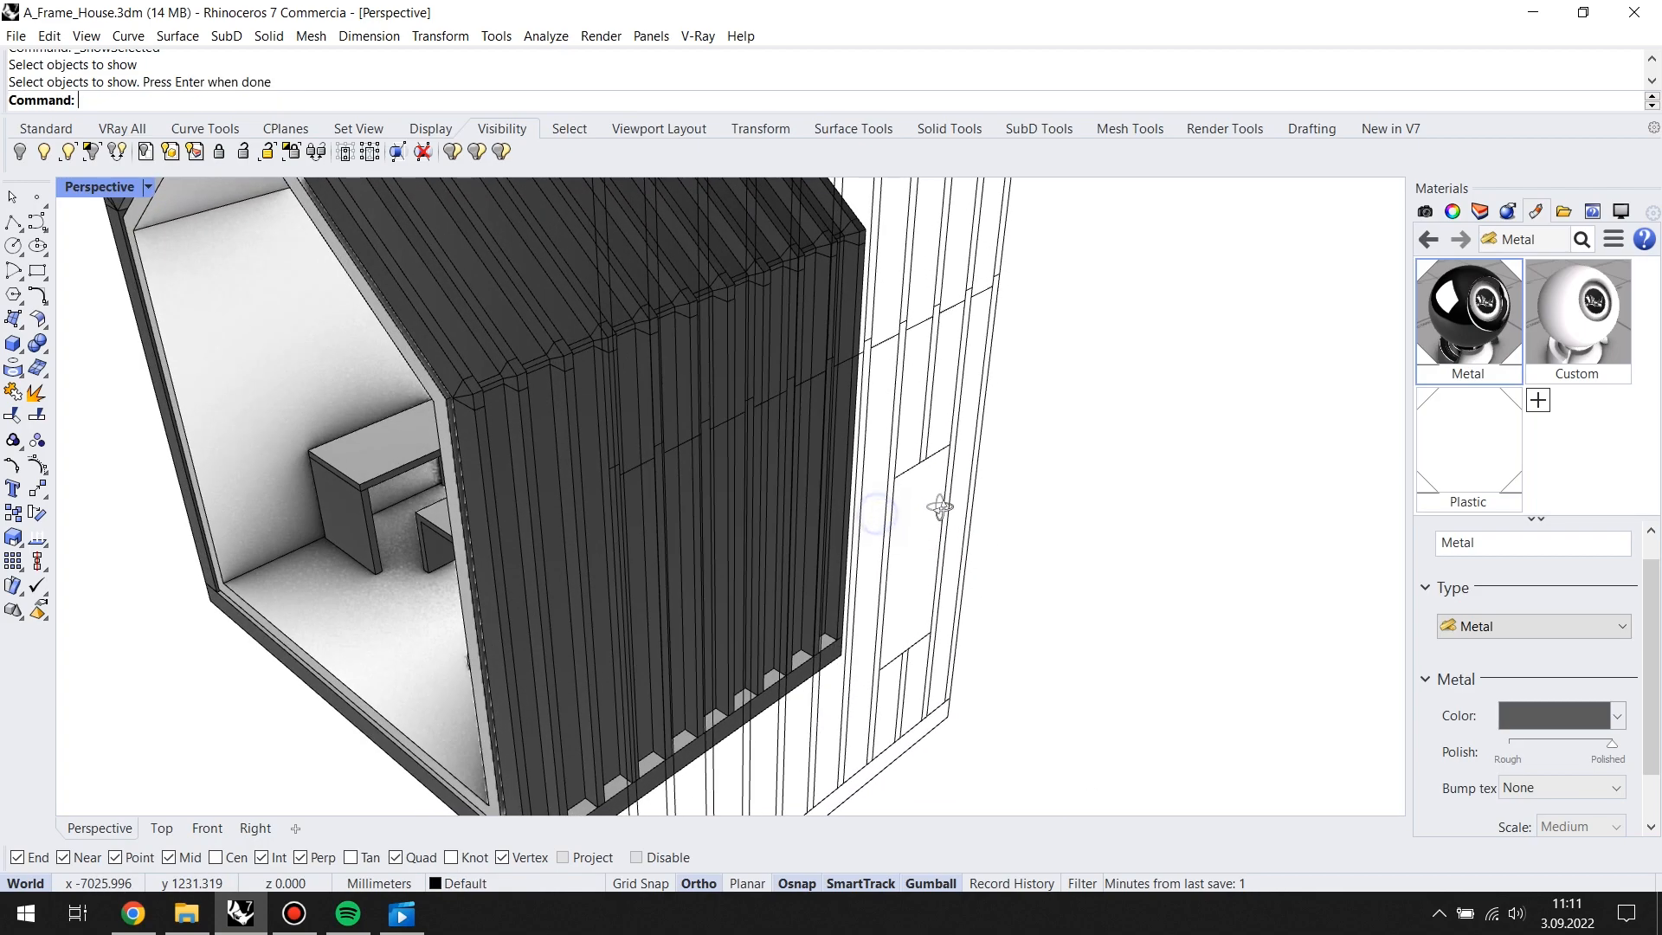
Step: Trace the window opening of the side elevation drawing with a three-point rectangle
left_click(38, 272)
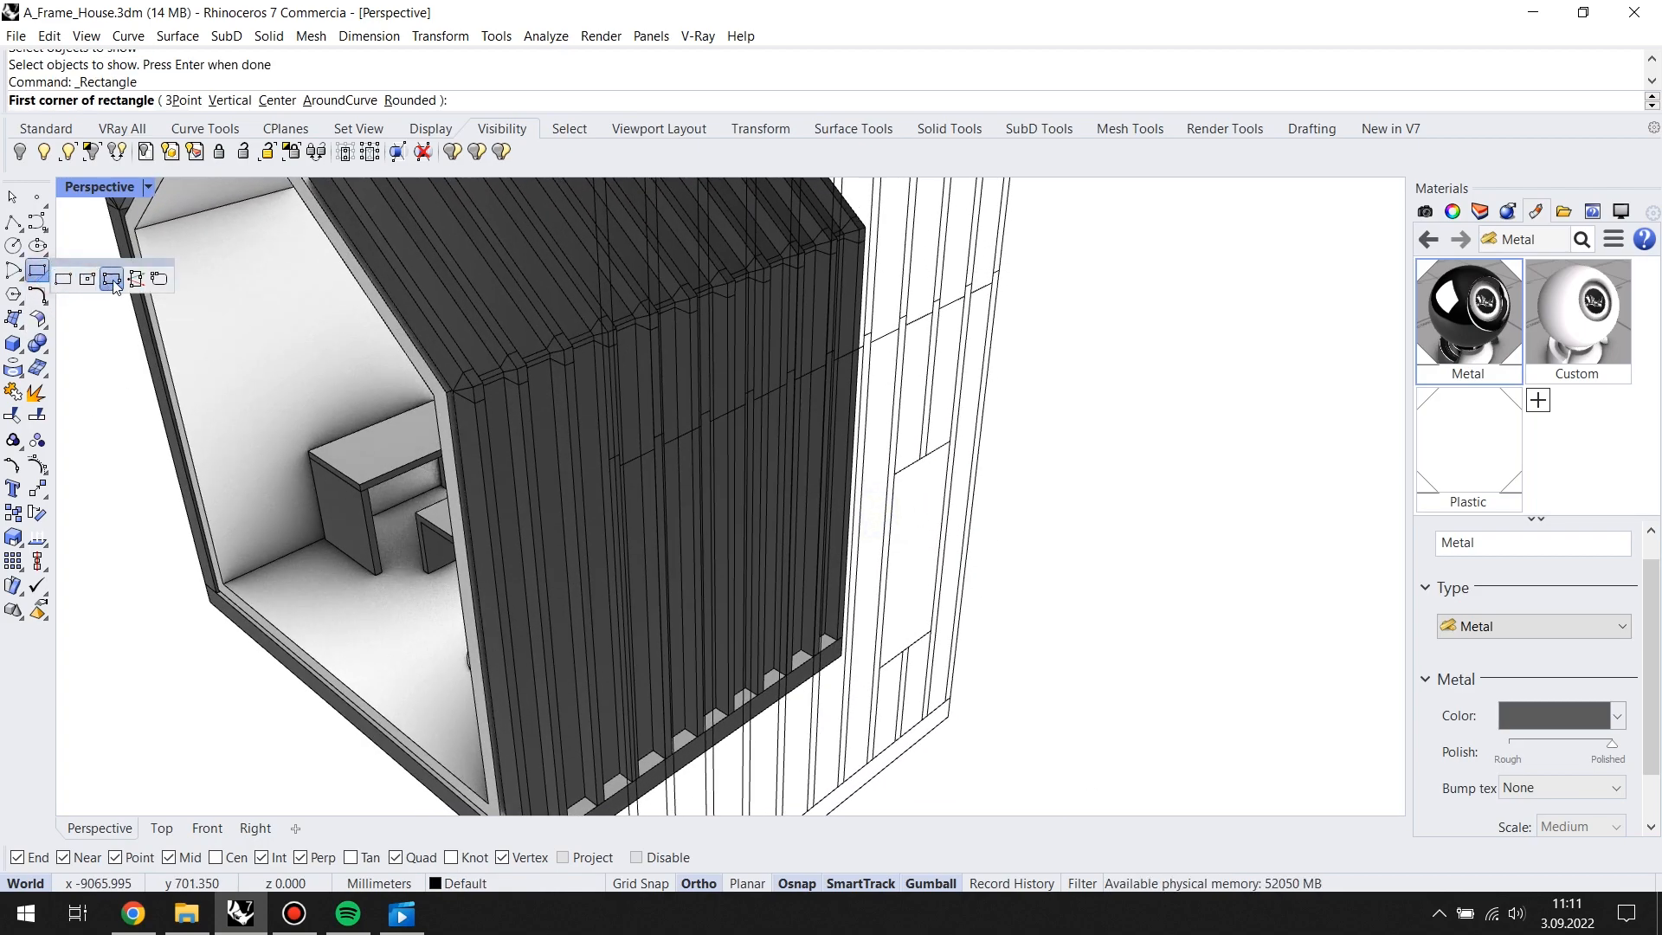
left_click(117, 280)
scroll(832, 667, "up", 3)
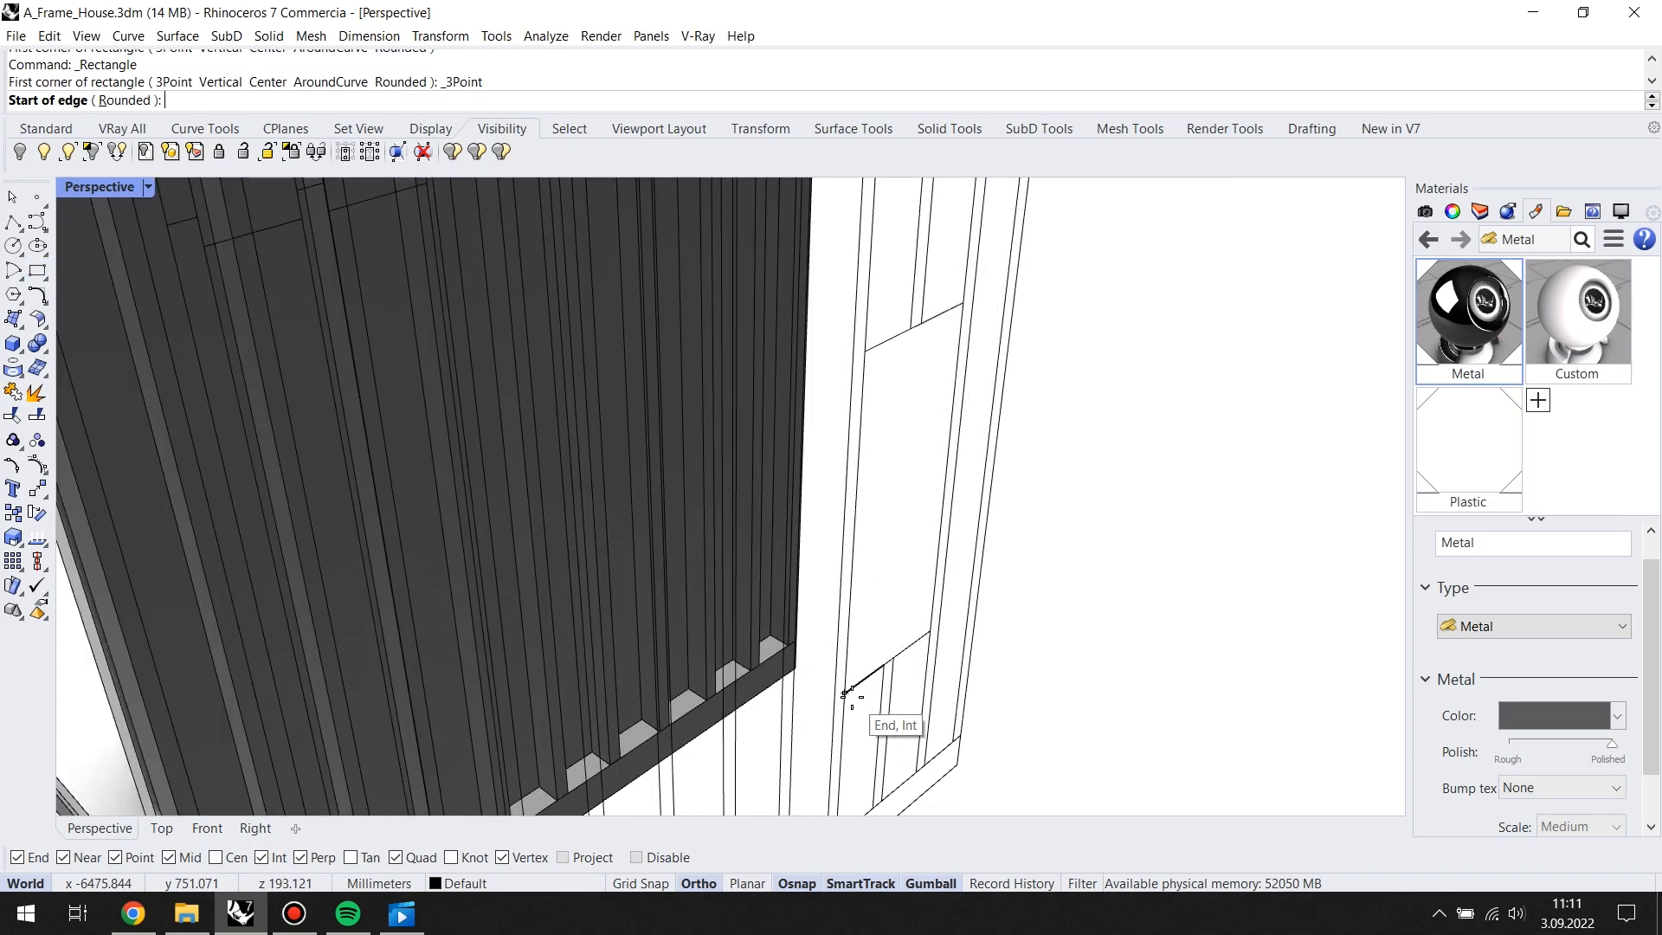
left_click(848, 695)
left_click(930, 636)
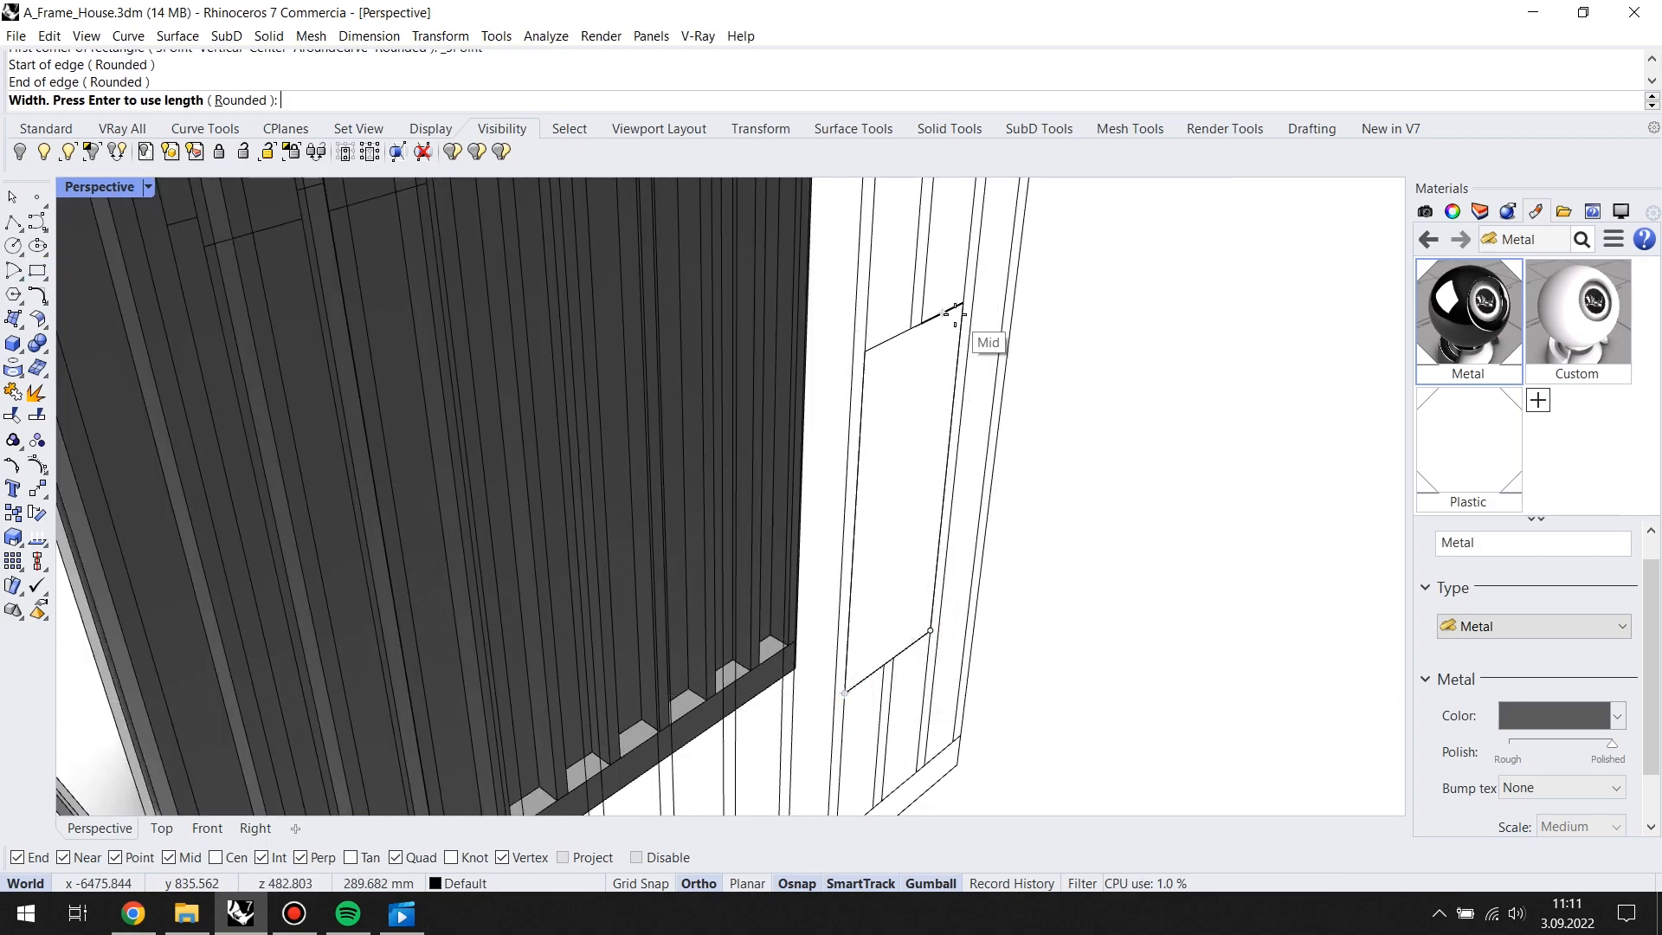
left_click(955, 313)
Step: Try to cap the house's outer cladding solid with the Cap command
left_click(953, 314)
left_click(720, 424)
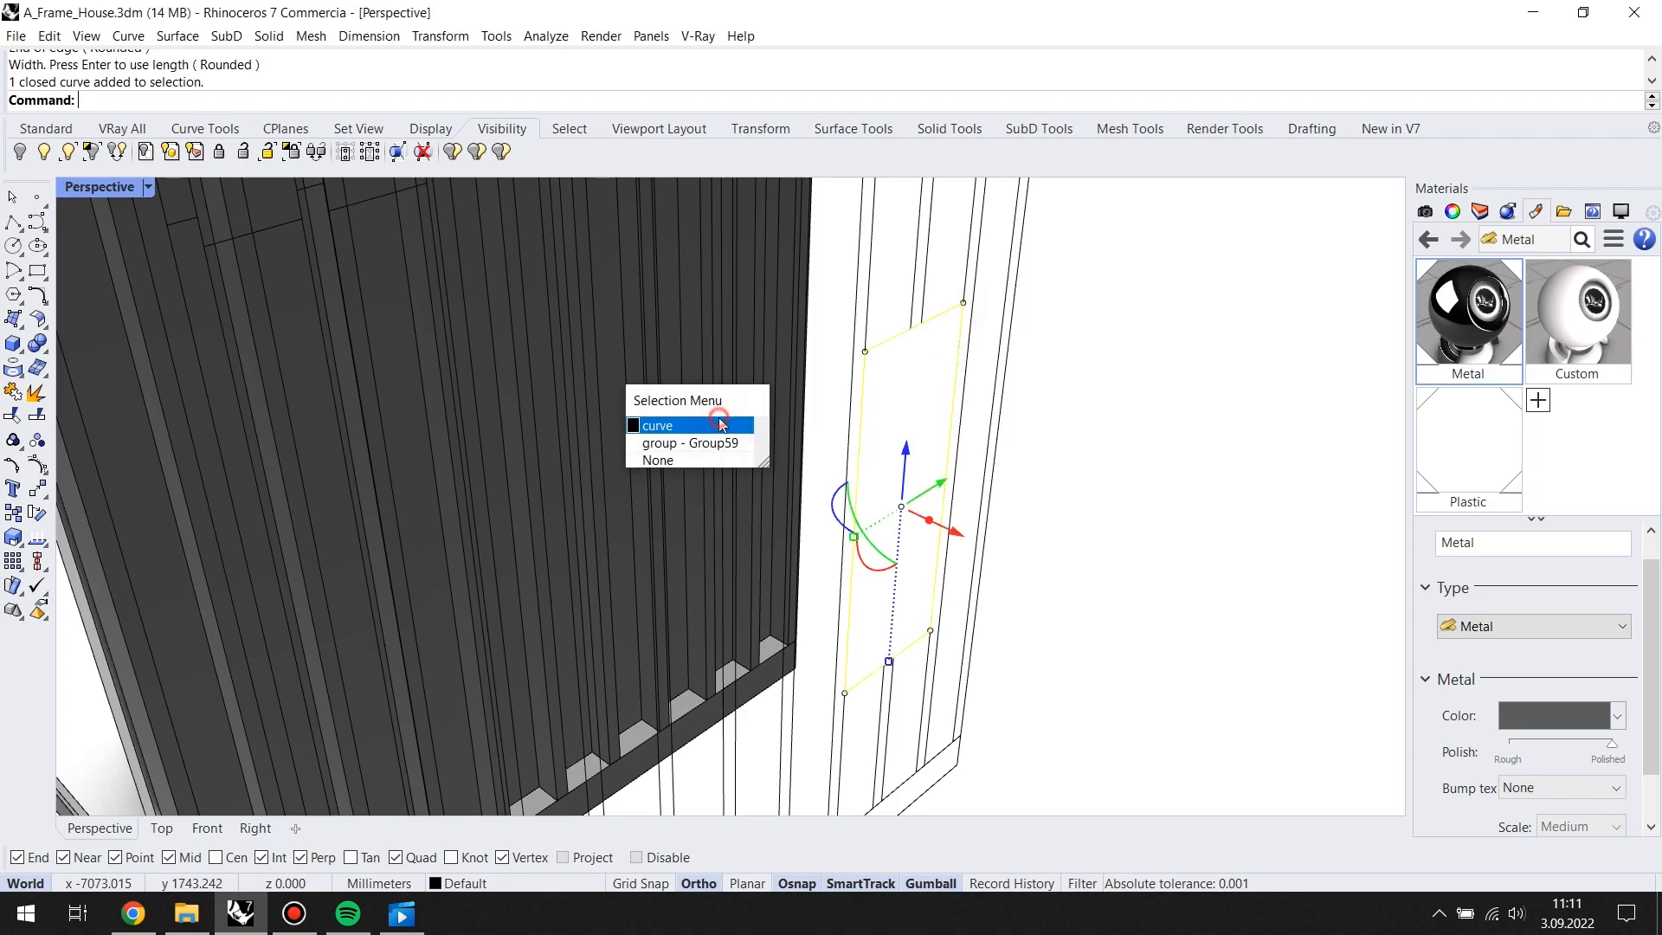
scroll(865, 467, "down", 5)
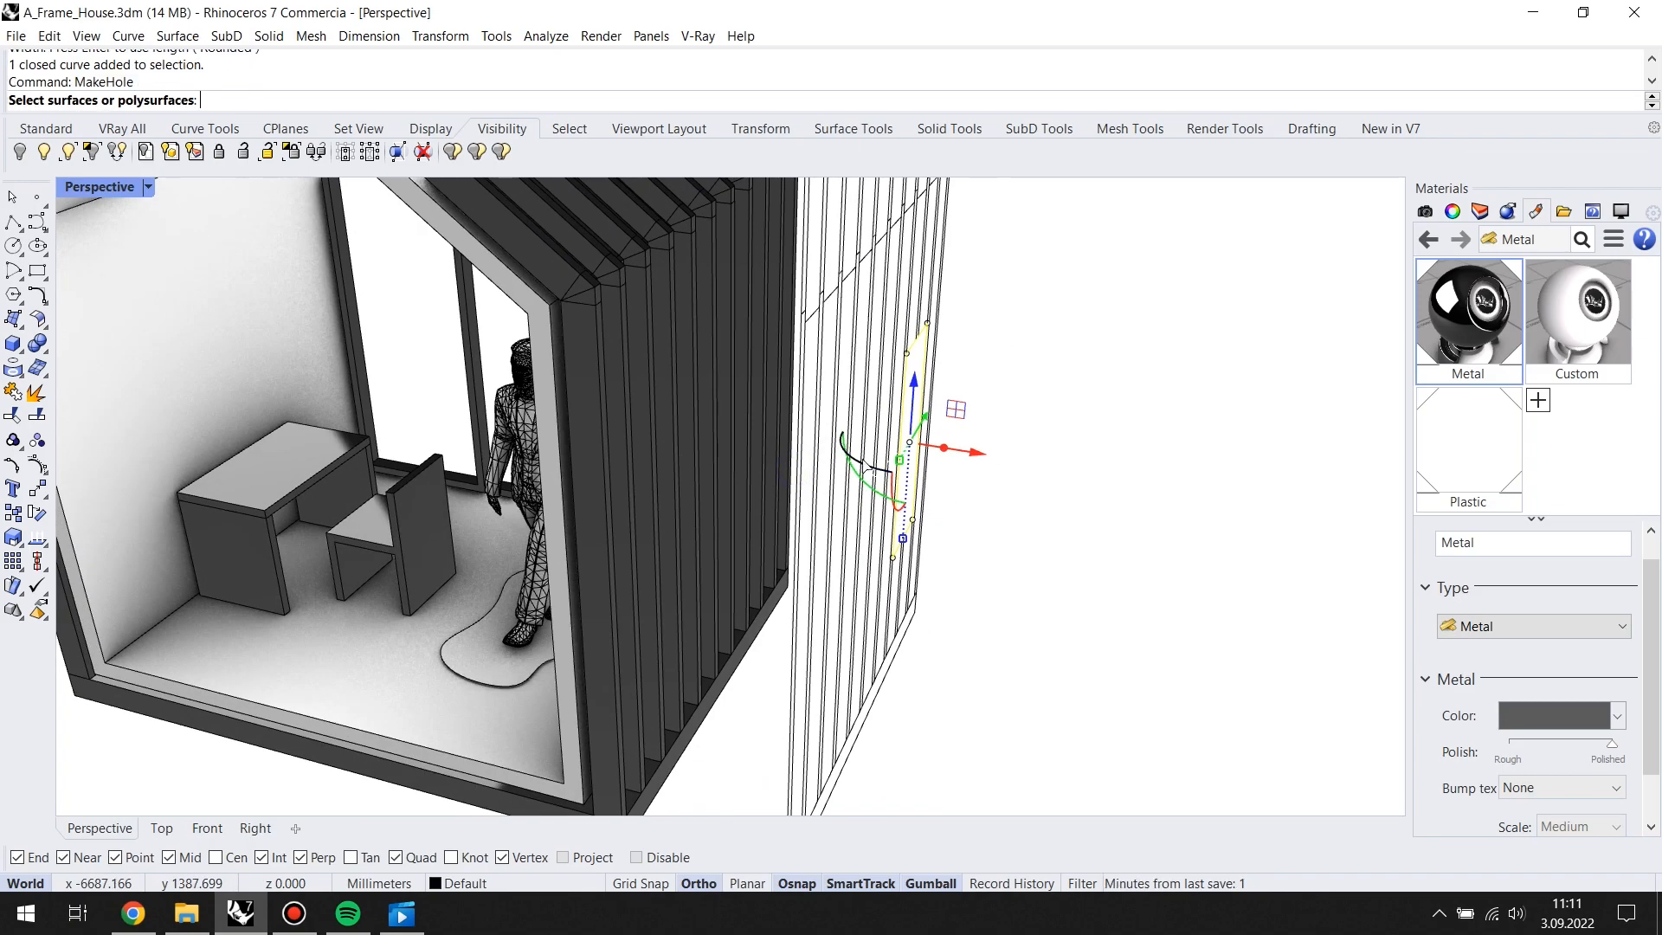
left_click(692, 500)
type("cap")
key("Return")
key("Escape")
right_click_drag(805, 323, 692, 363)
scroll(820, 410, "up", 3)
Step: Cut the window rectangle through the side wall's outer cladding with MakeHole
left_click(826, 413)
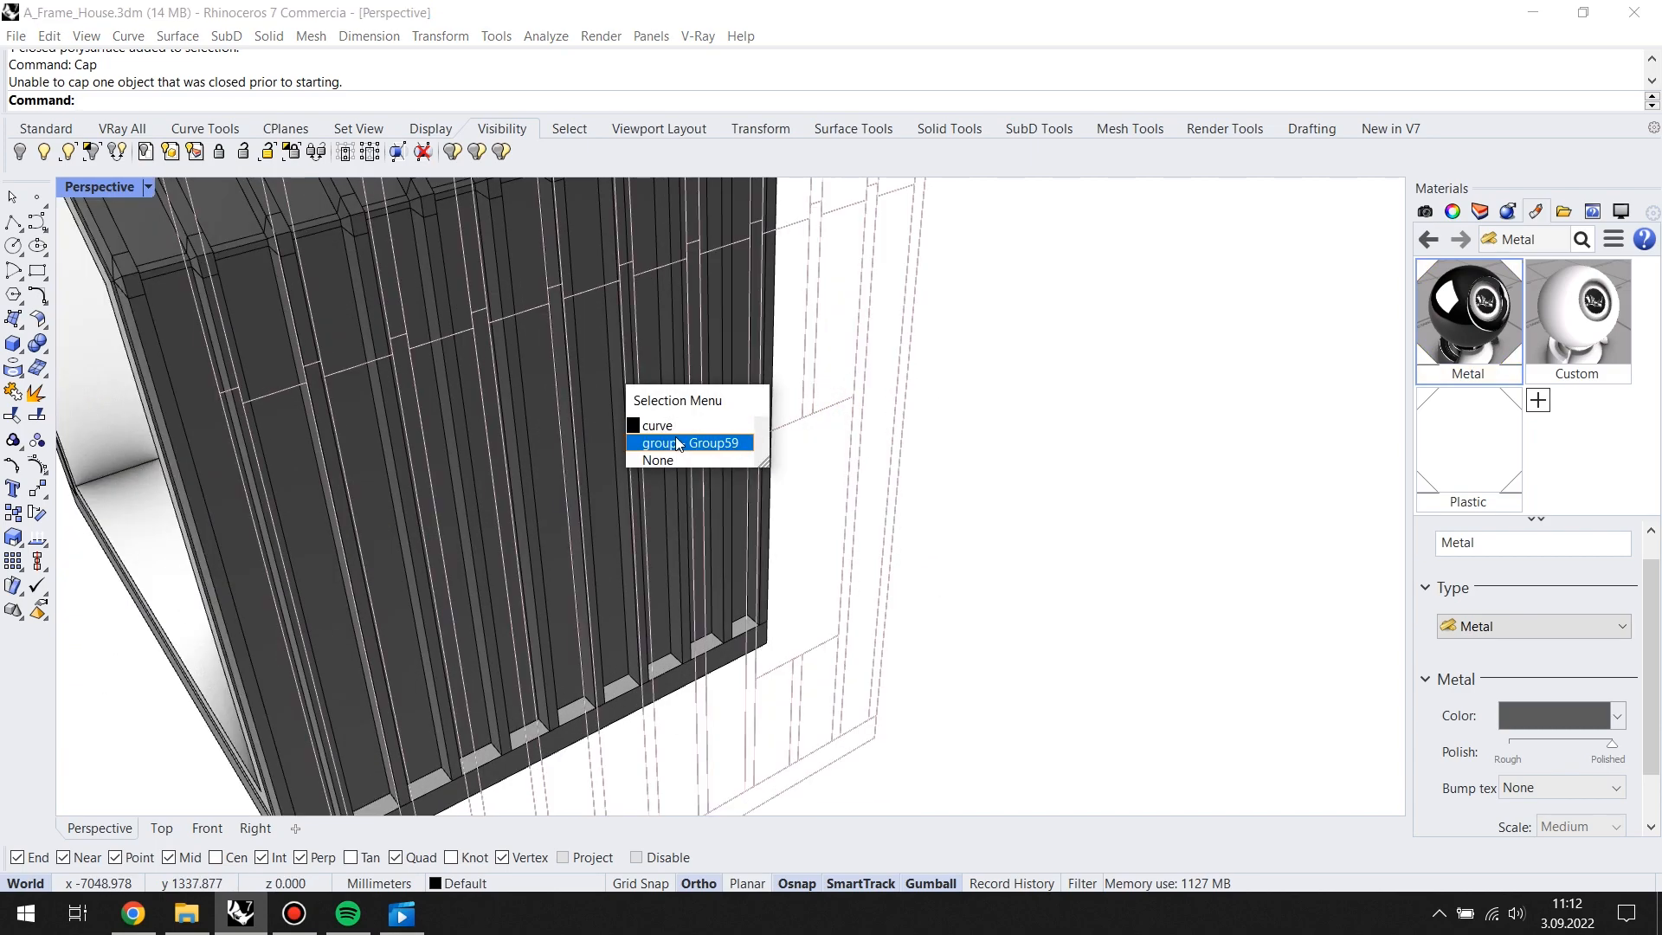
left_click(701, 440)
right_click_drag(738, 429, 873, 419)
type("Ma")
key("Return")
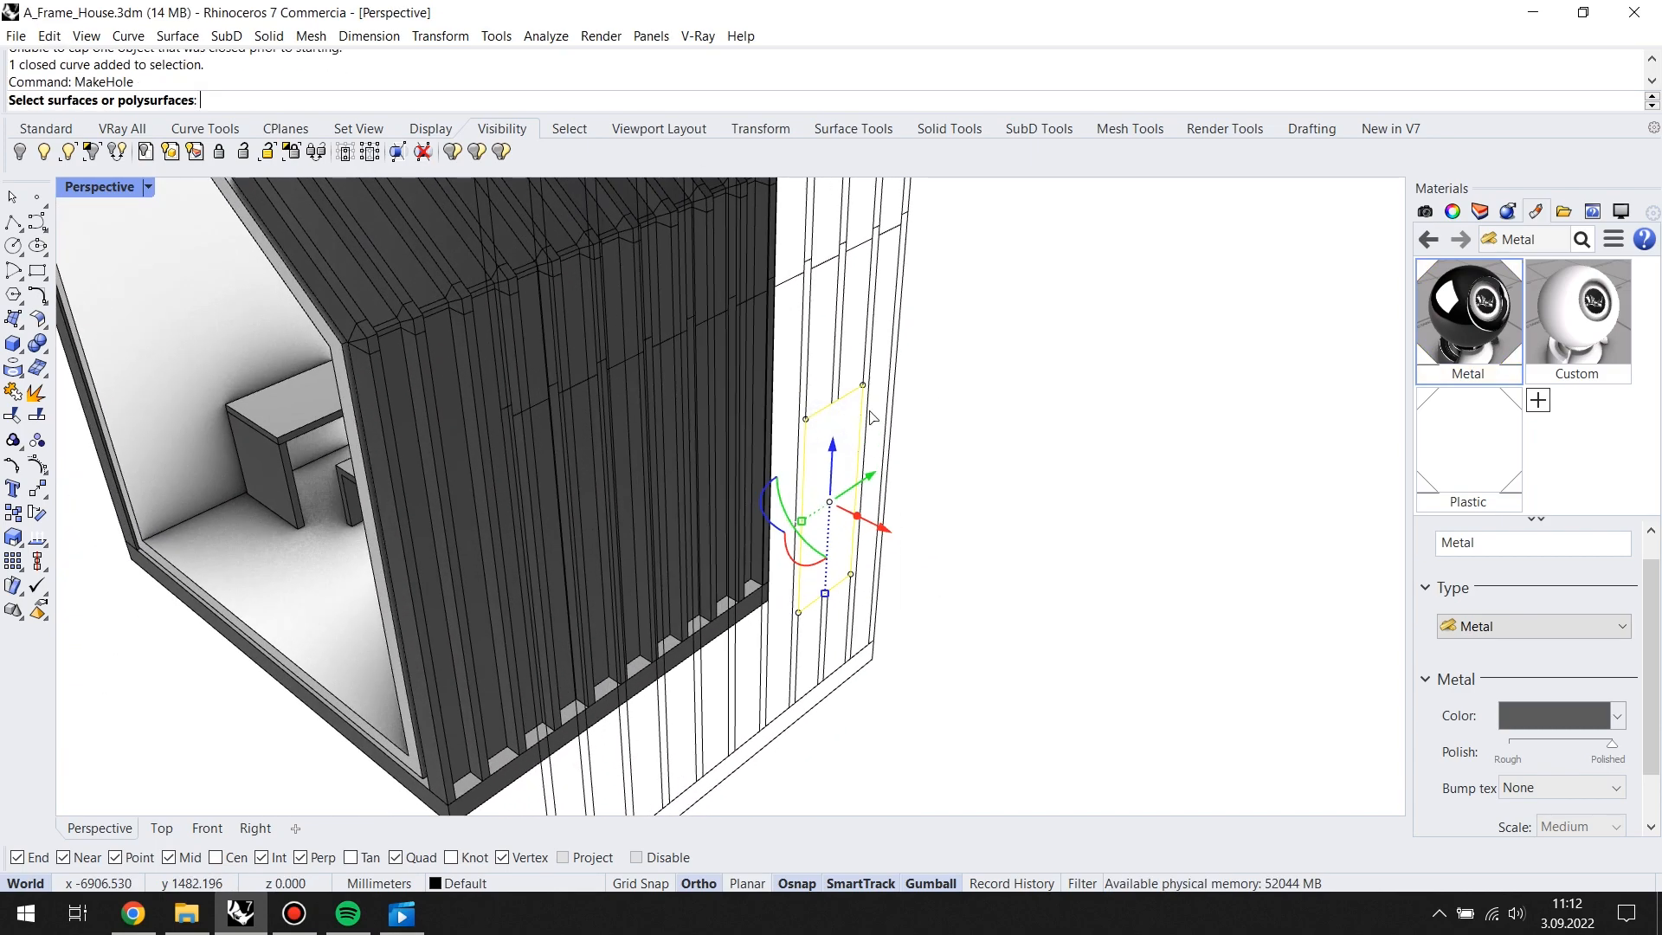
scroll(685, 468, "down", 5)
right_click_drag(685, 467, 688, 471)
left_click(688, 471)
key("Return")
right_click_drag(625, 571, 714, 554)
left_click(666, 691)
right_click_drag(794, 667, 681, 645)
scroll(785, 443, "up", 4)
right_click_drag(784, 443, 698, 434)
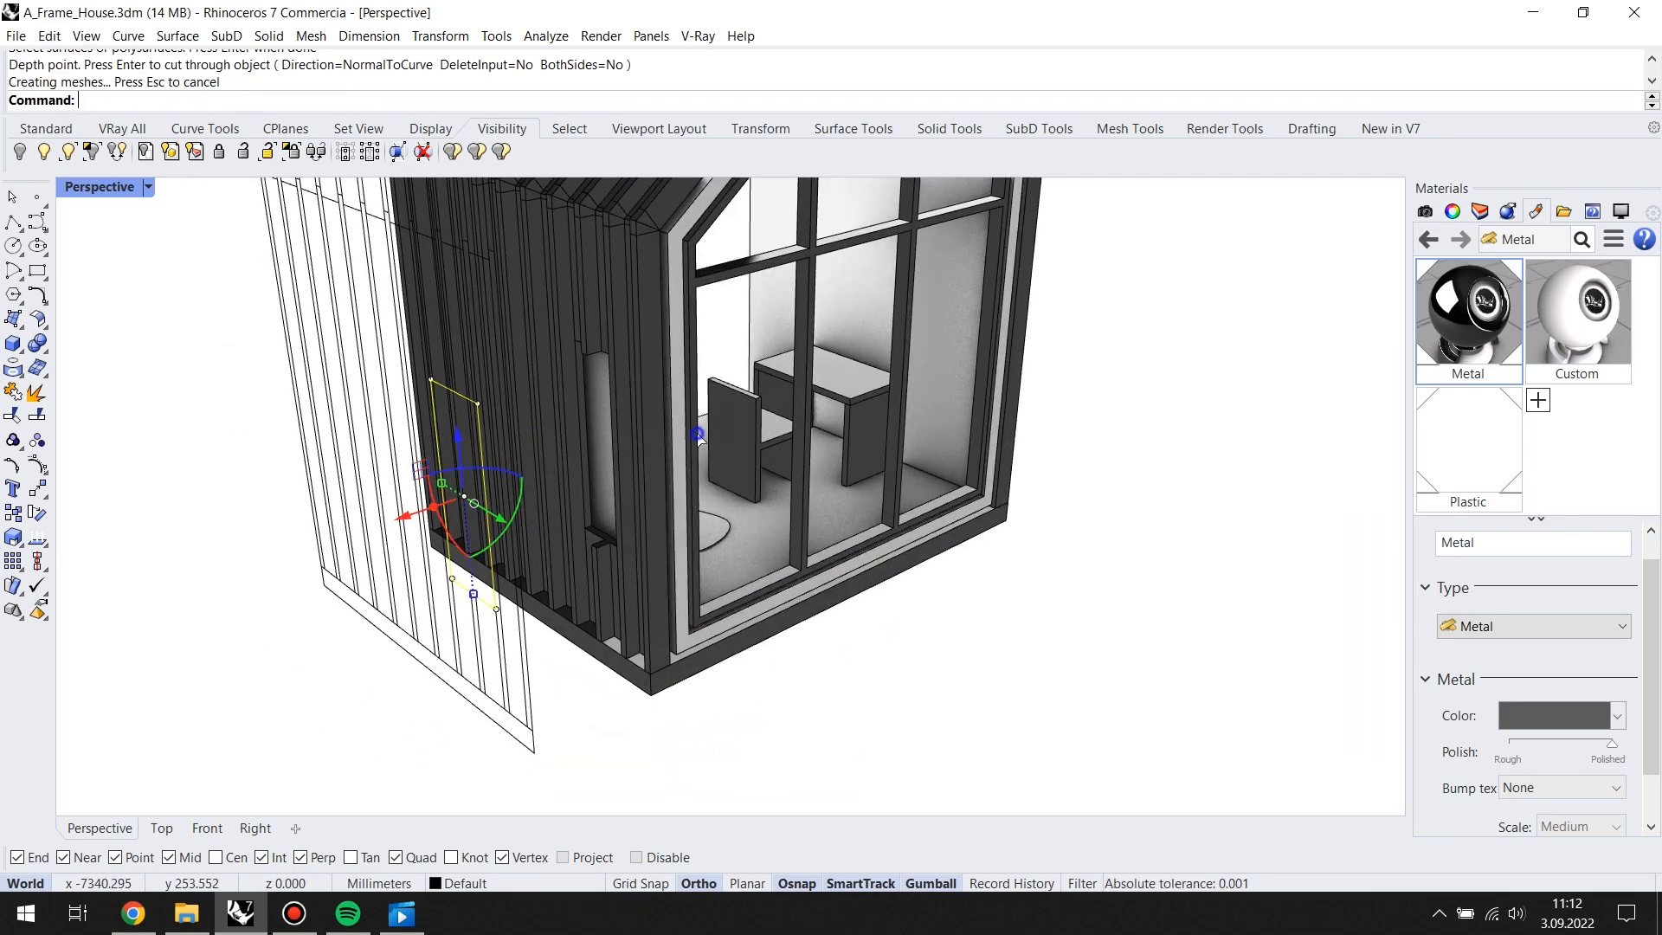
Step: Cut the same window rectangle through the inner side wall with MakeHole
key("Return")
scroll(605, 412, "up", 4)
left_click(608, 411)
key("Return")
left_click(843, 662)
Step: Move the window rectangle from the elevation drawing onto the opening in the side wall
right_click_drag(860, 675, 967, 618)
left_click_drag(1133, 572, 846, 597)
scroll(891, 625, "up", 8)
scroll(847, 597, "down", 7)
right_click_drag(846, 597, 952, 579)
type("E")
scroll(956, 559, "down", 5)
type("xtrudeCrv")
key("Return")
key("ctrl+z")
key("Escape")
Step: Hide the side elevation drawing and offset the window rectangle by 10 mm
left_click(986, 537)
key("Return")
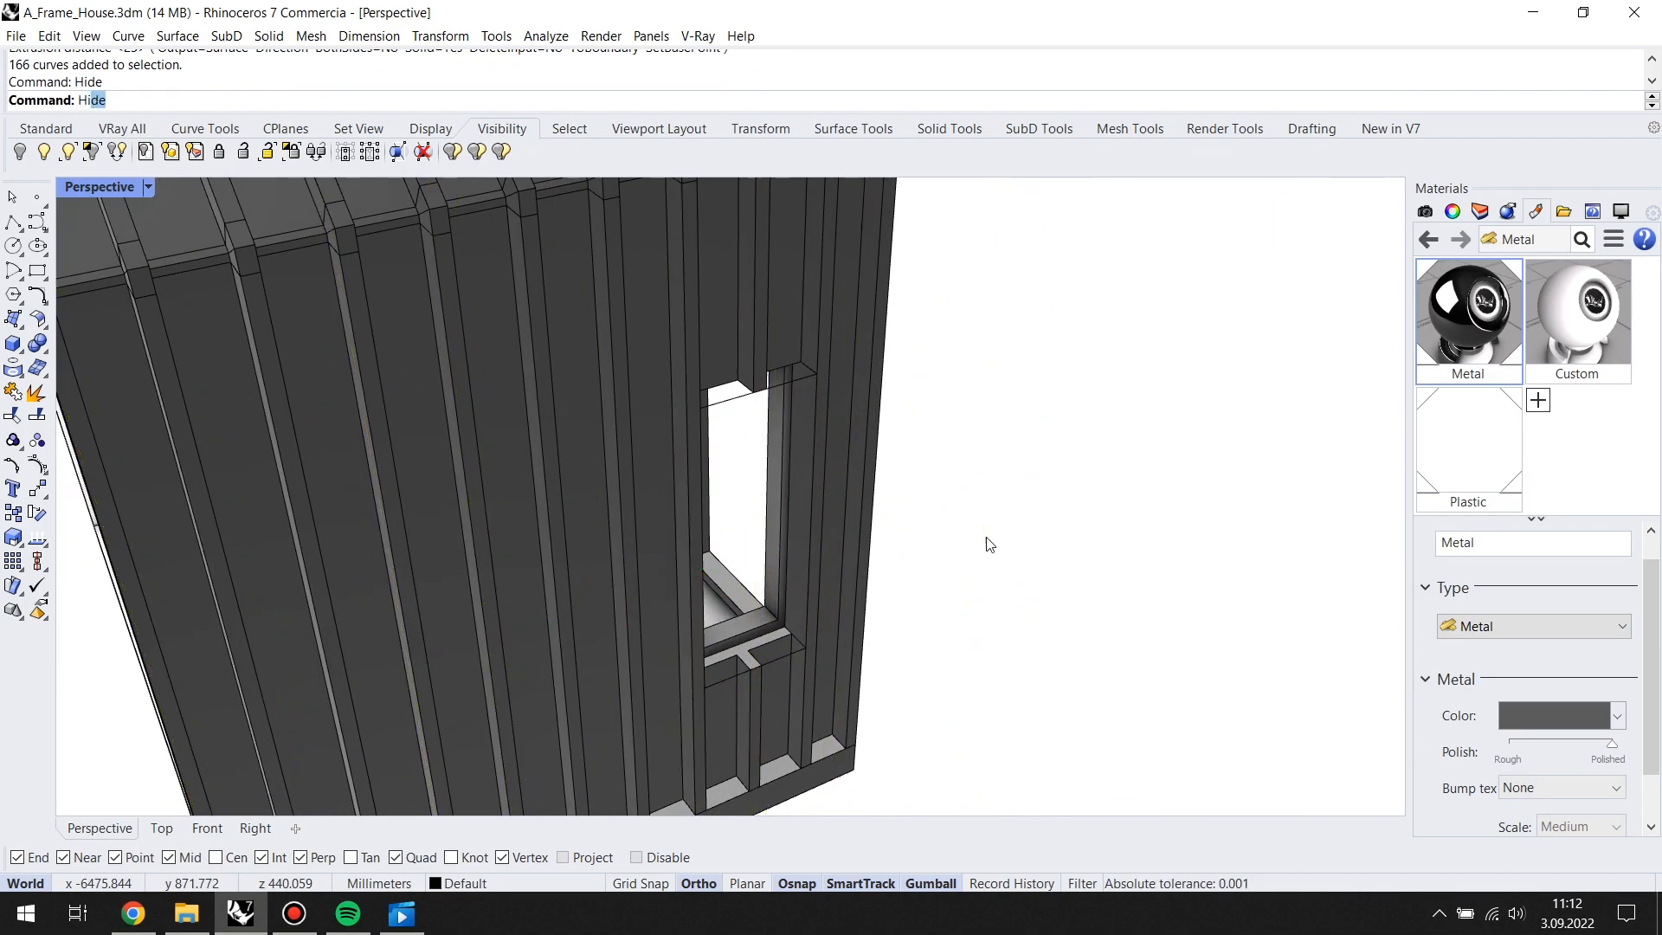
left_click(790, 388)
left_click(692, 424)
type("offset")
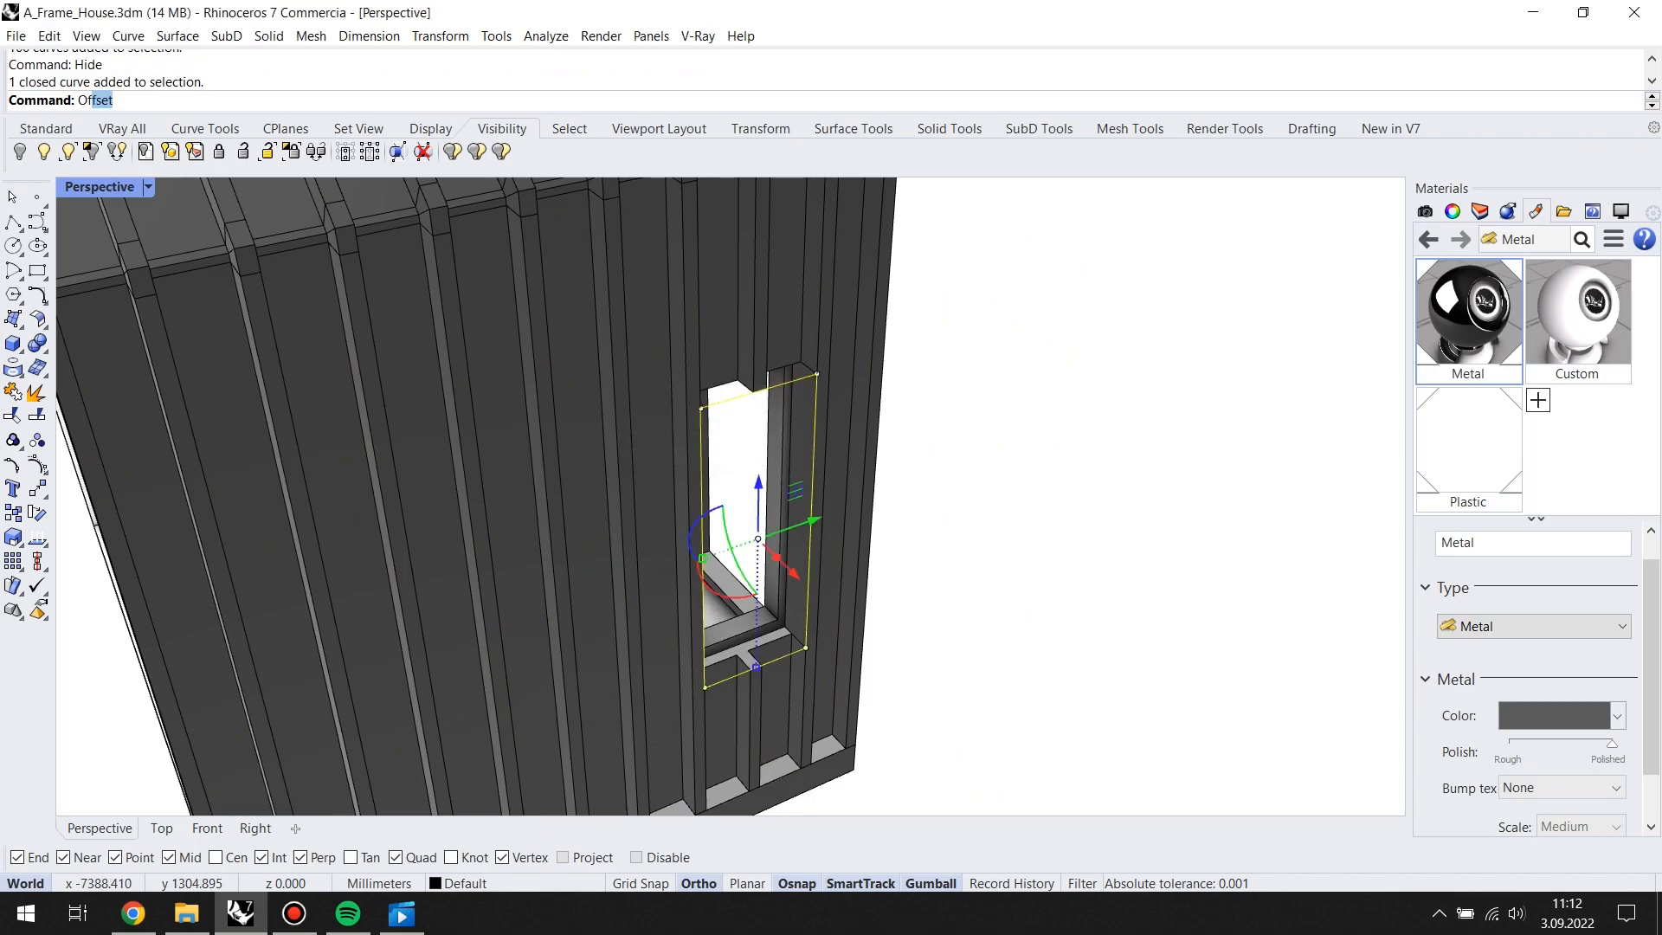
key("Return")
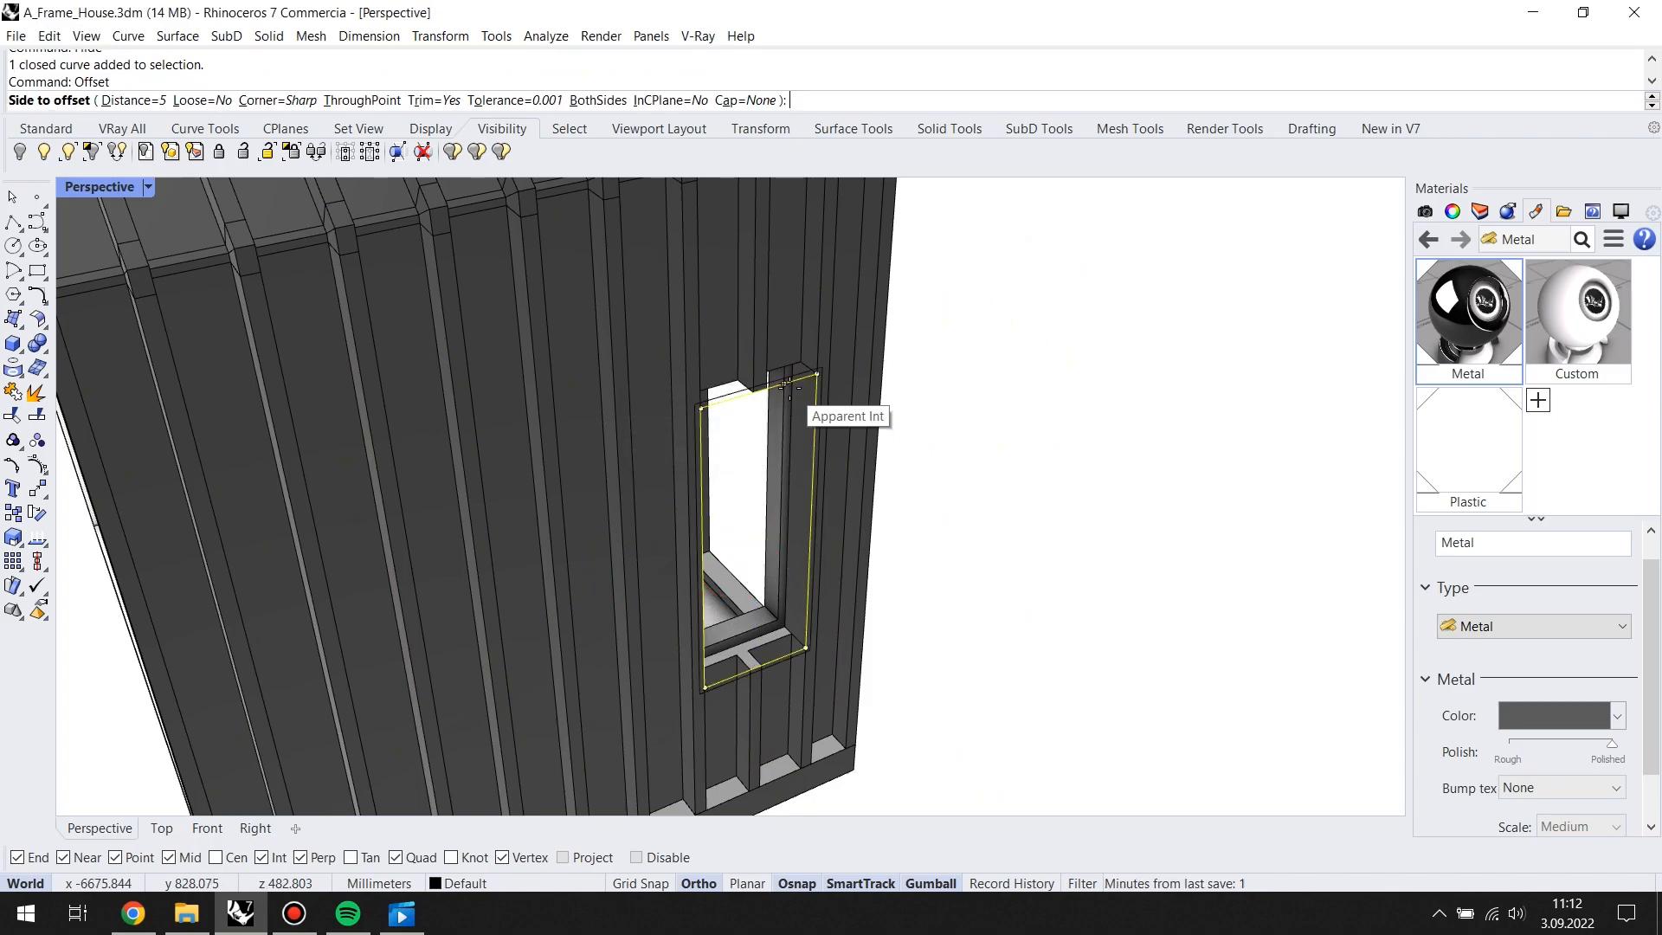
type("10")
key("Return")
Step: Extrude the two window rectangles together into a frame for the side wall opening
left_click(746, 464)
left_click(736, 419, "shift")
type("Ex")
key("Return")
right_click_drag(732, 414, 865, 585)
scroll(835, 609, "up", 4)
left_click(835, 608)
scroll(952, 582, "down", 4)
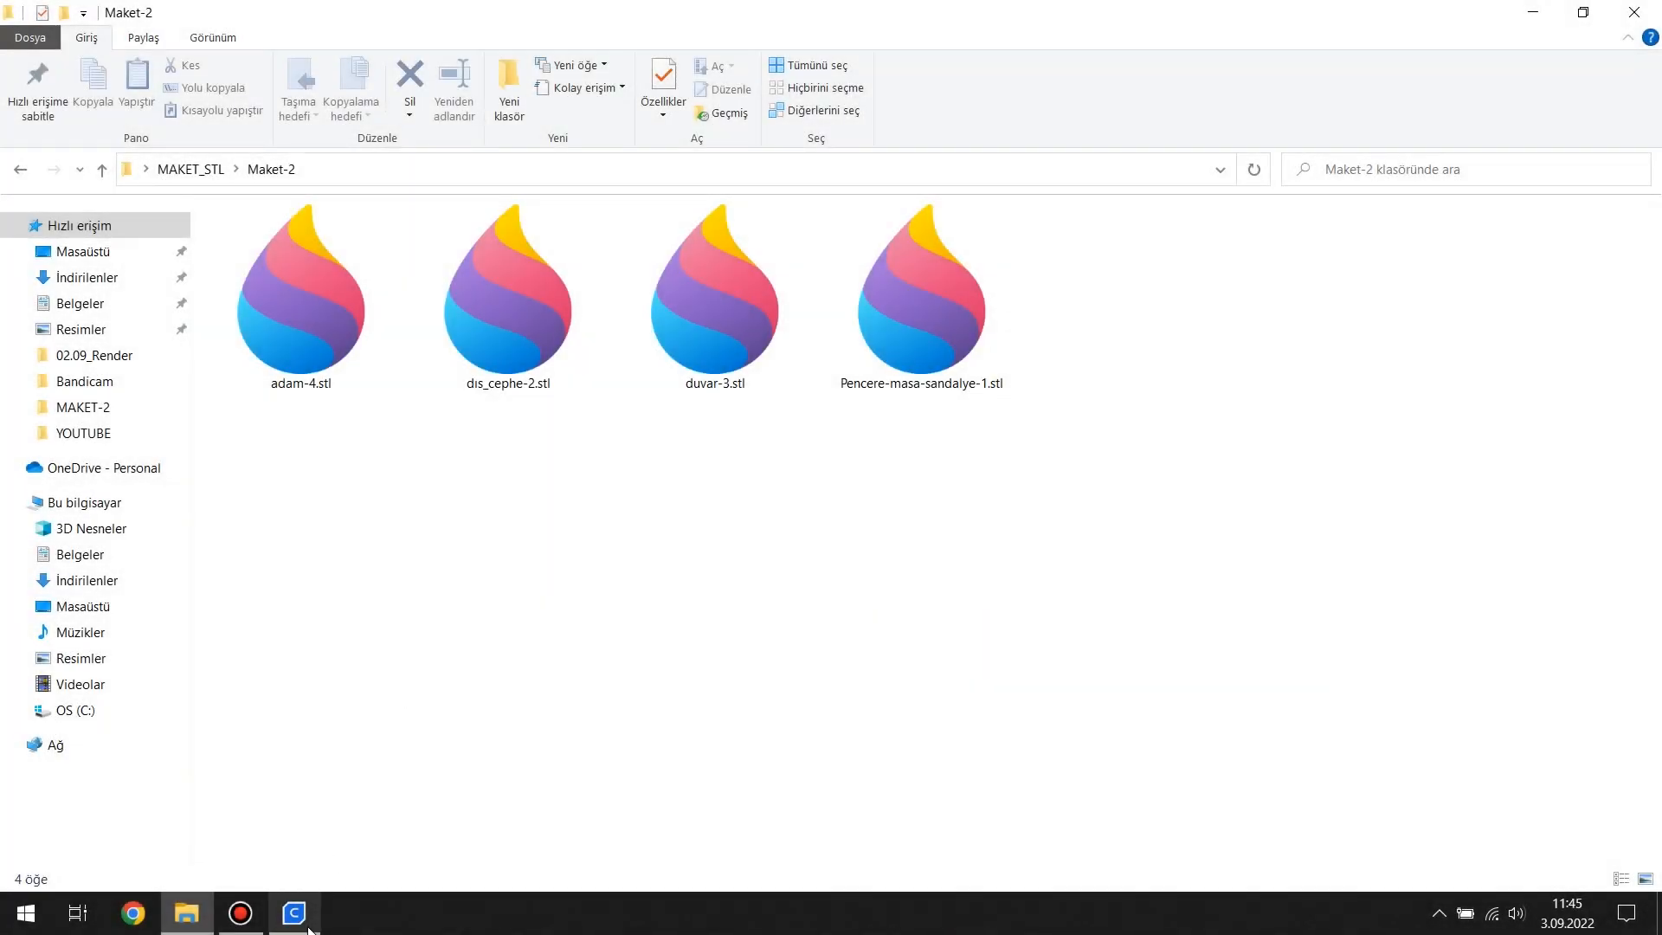
Step: Switch to File Explorer and load Pencere-masa-sandalye-1.stl from the Maket-2 folder into Ultimaker Cura
left_click(307, 926)
left_click(208, 915)
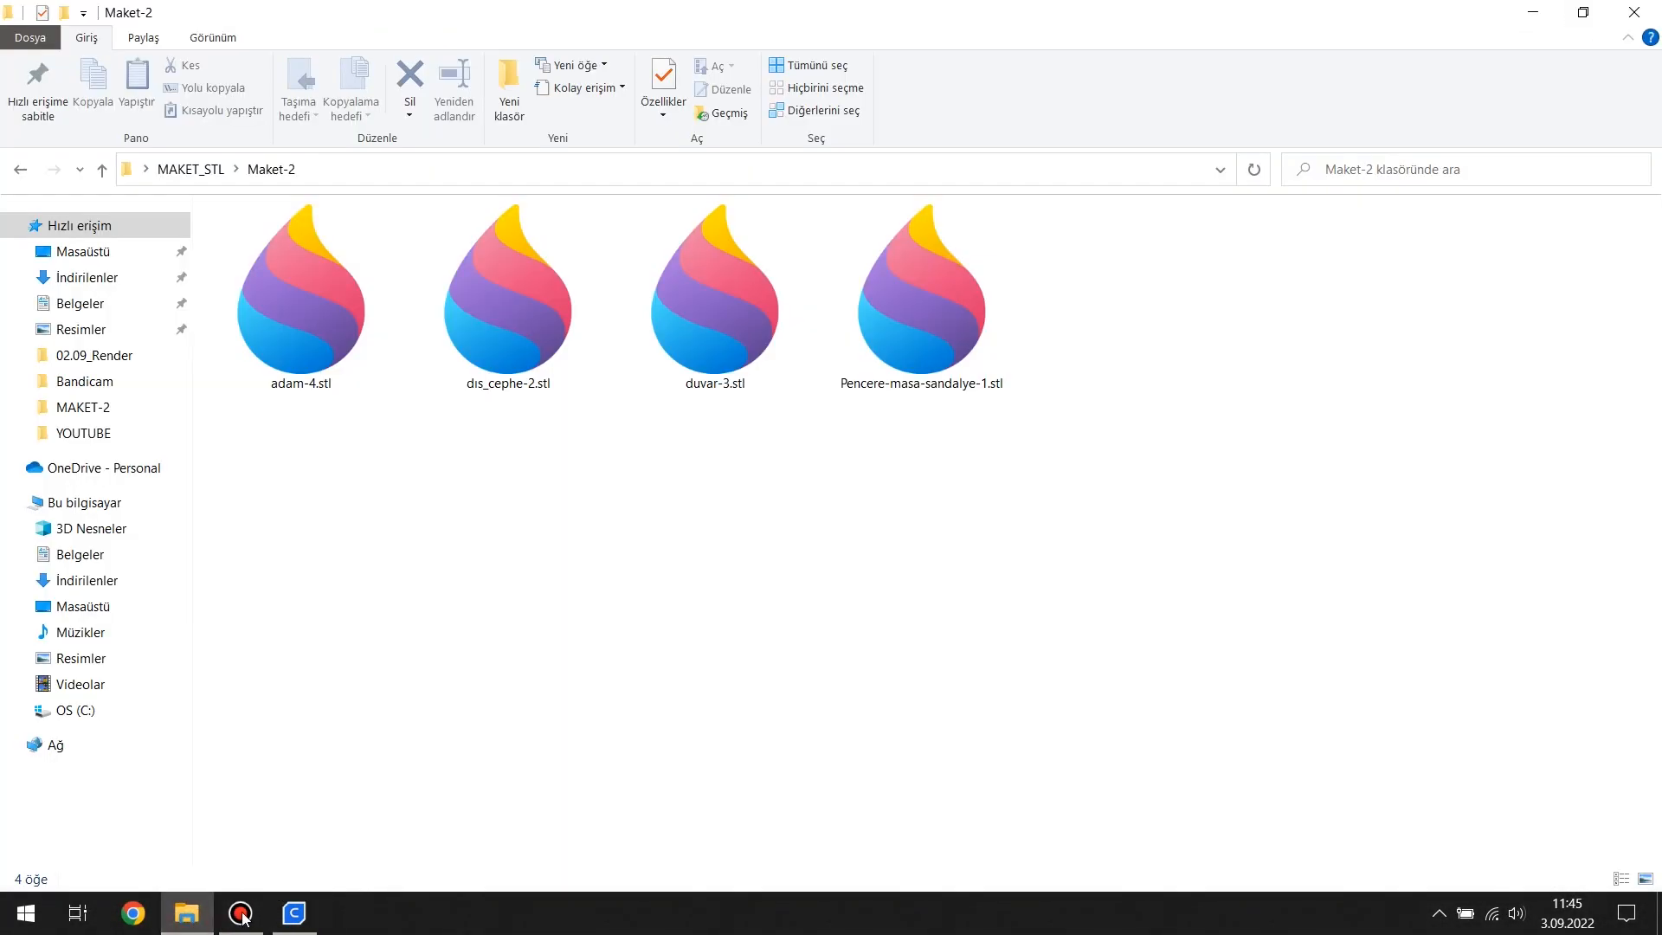
left_click_drag(898, 329, 921, 530)
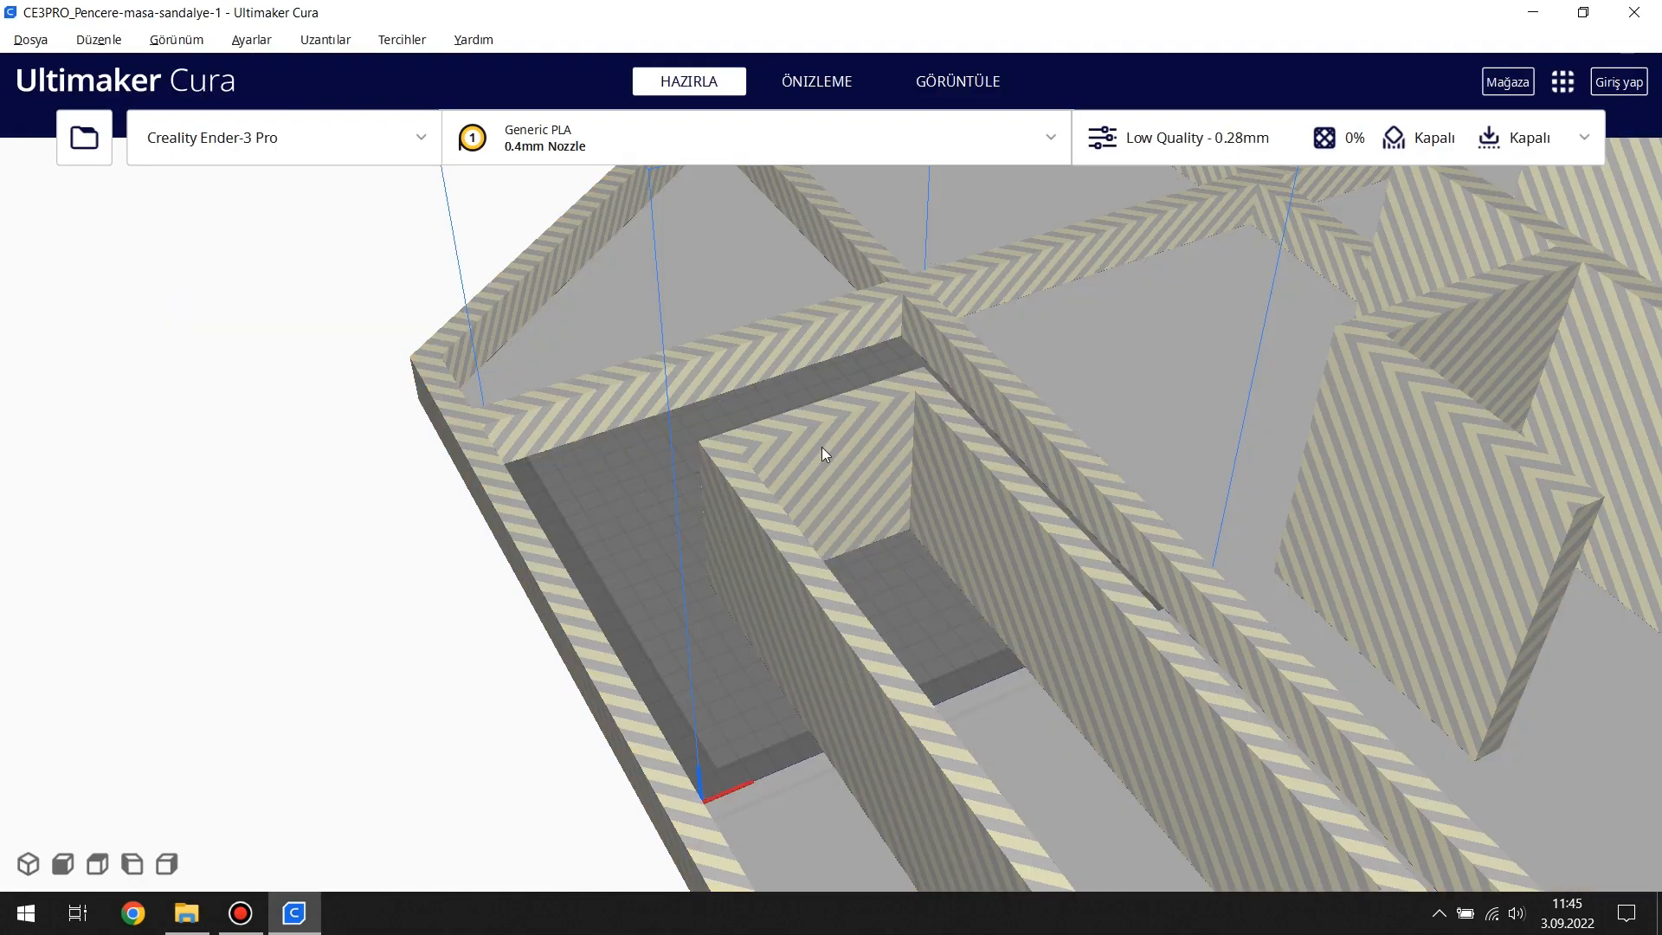
Step: Scale the window frame and furniture model uniformly to 10% and centre it on the build plate
left_click(40, 407)
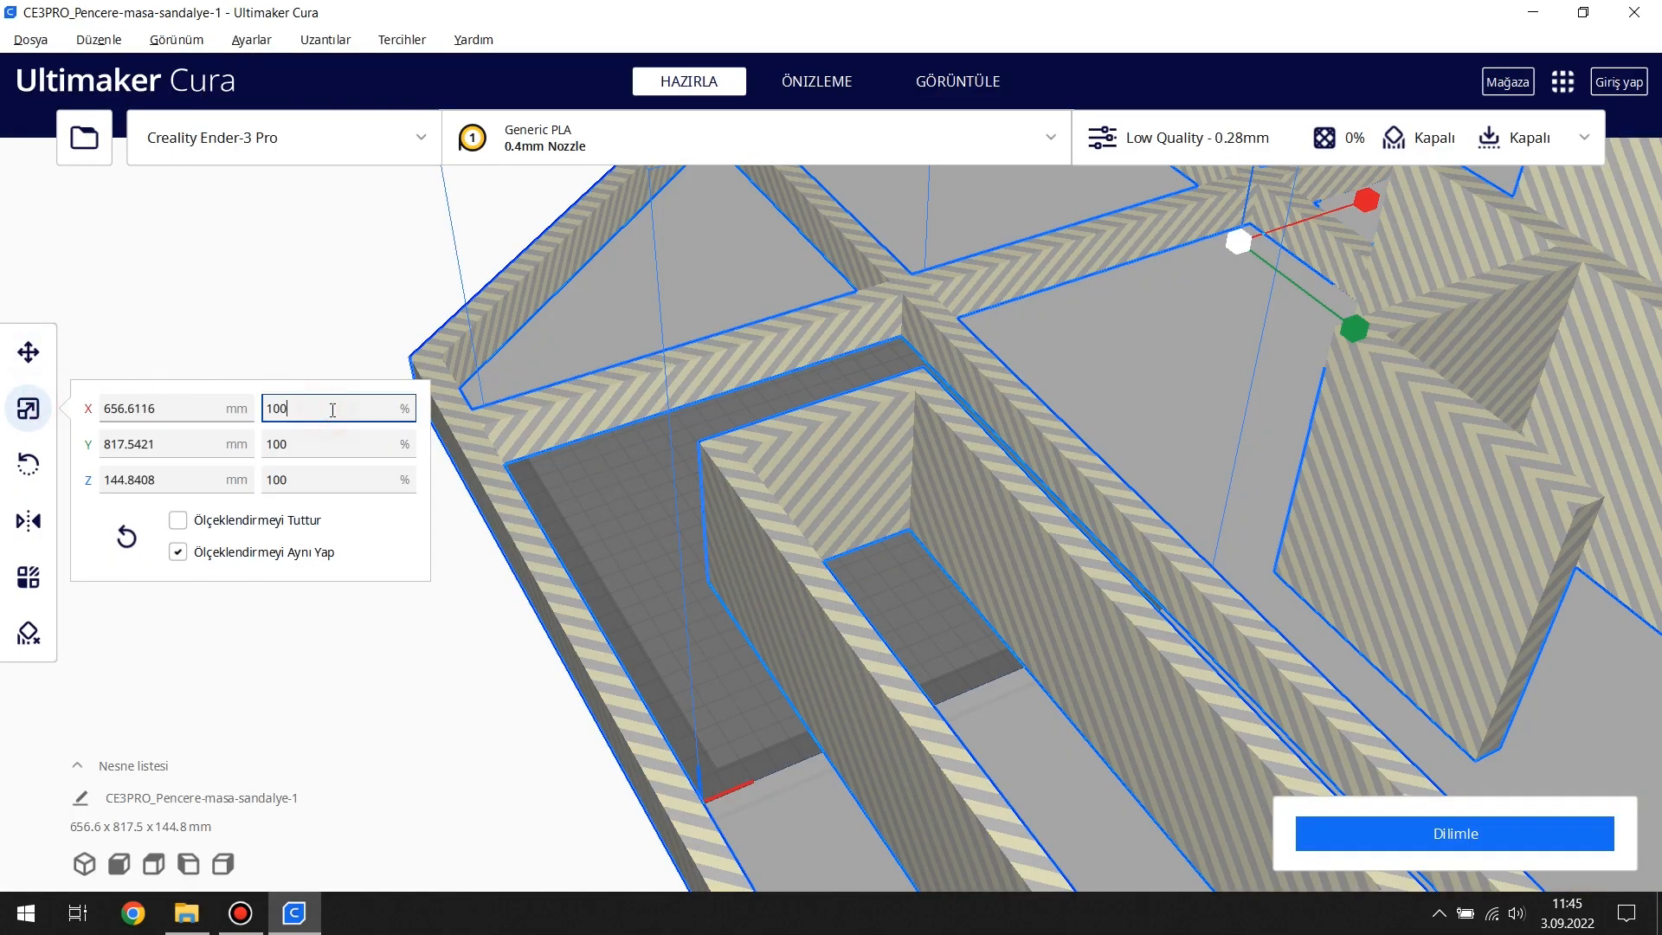
key("BackSpace")
key("Return")
right_click(934, 437)
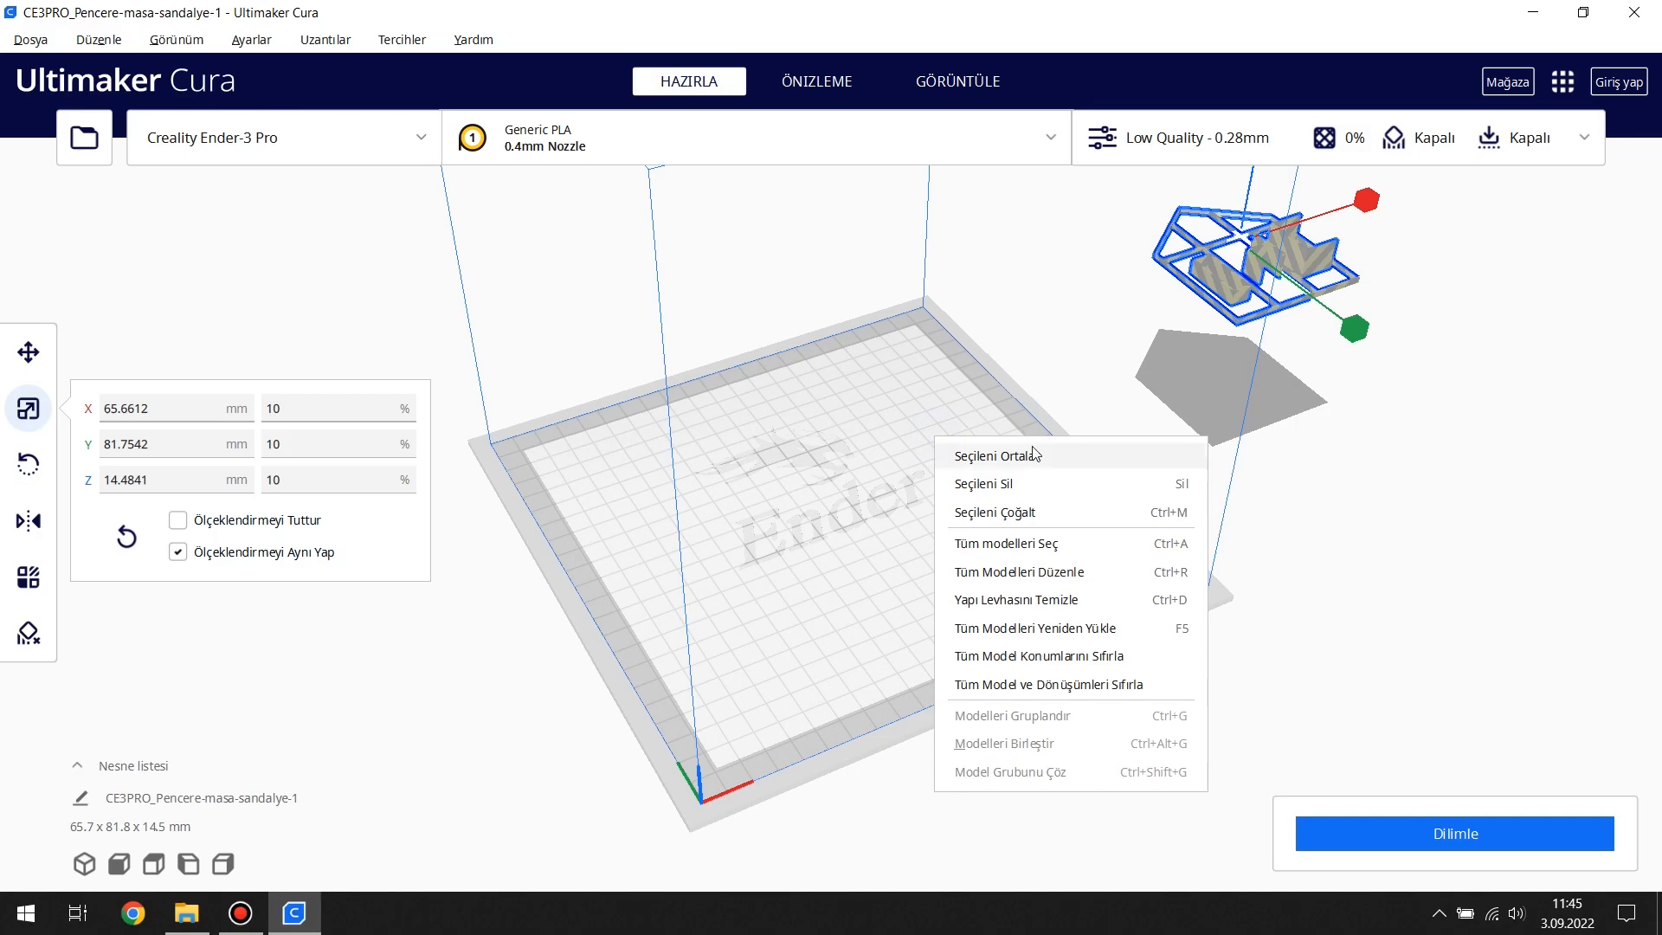
left_click(956, 452)
scroll(848, 559, "up", 5)
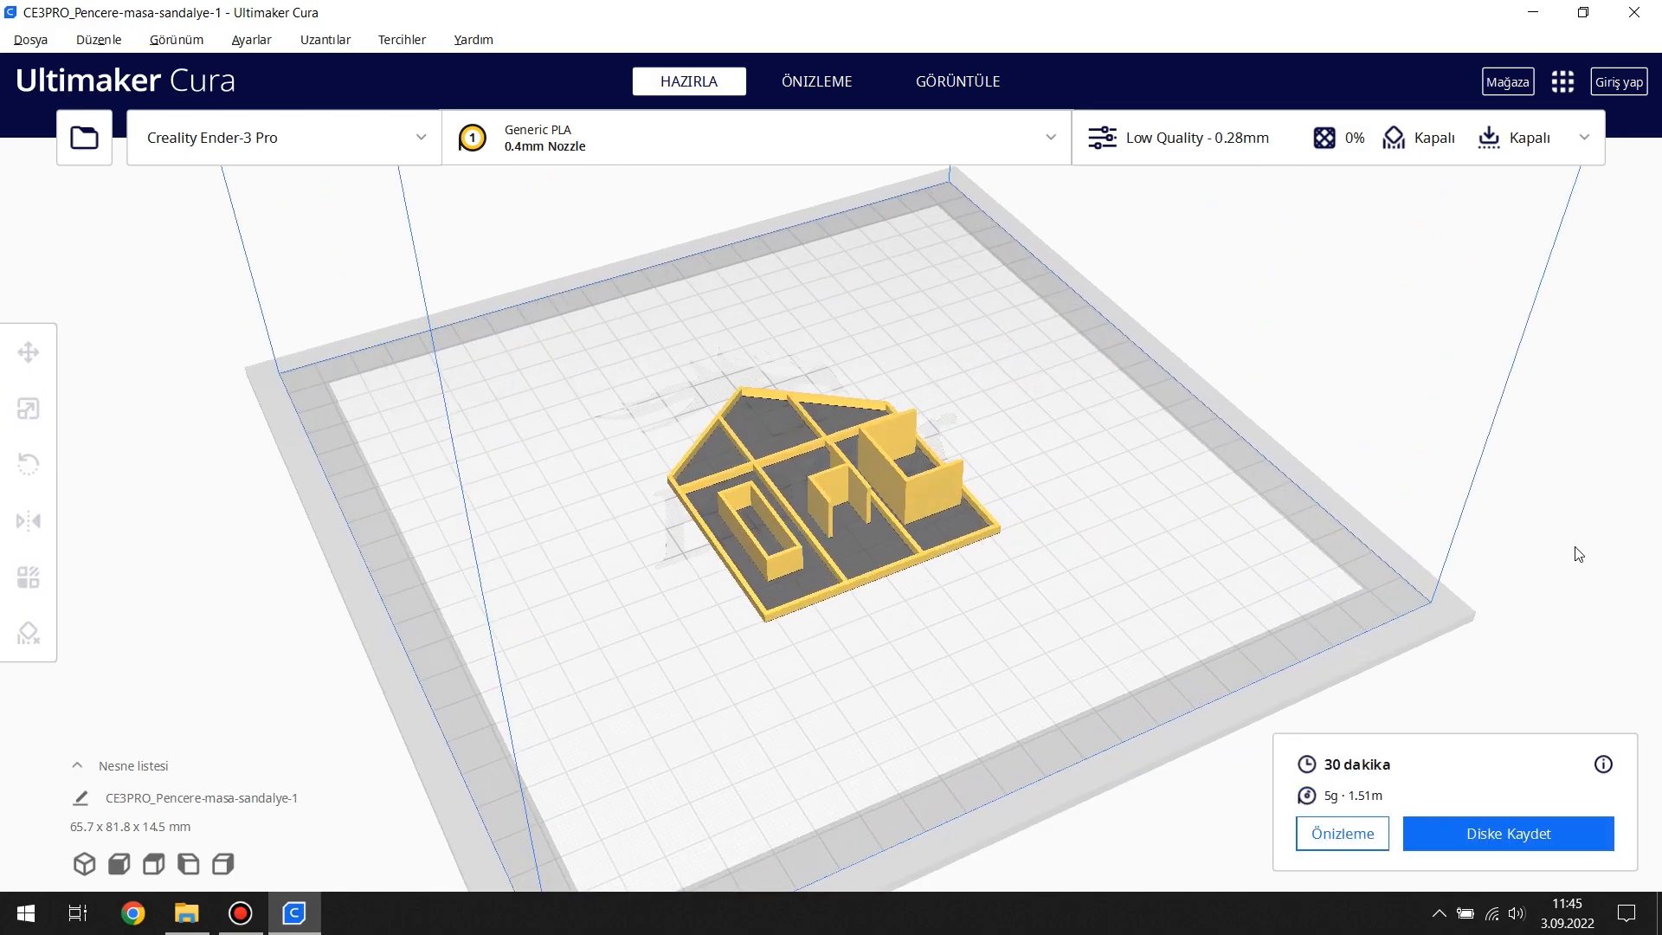
Step: Slice the window frame and furniture model and inspect its layers in the preview
left_click(1342, 832)
right_click_drag(1039, 593, 949, 528)
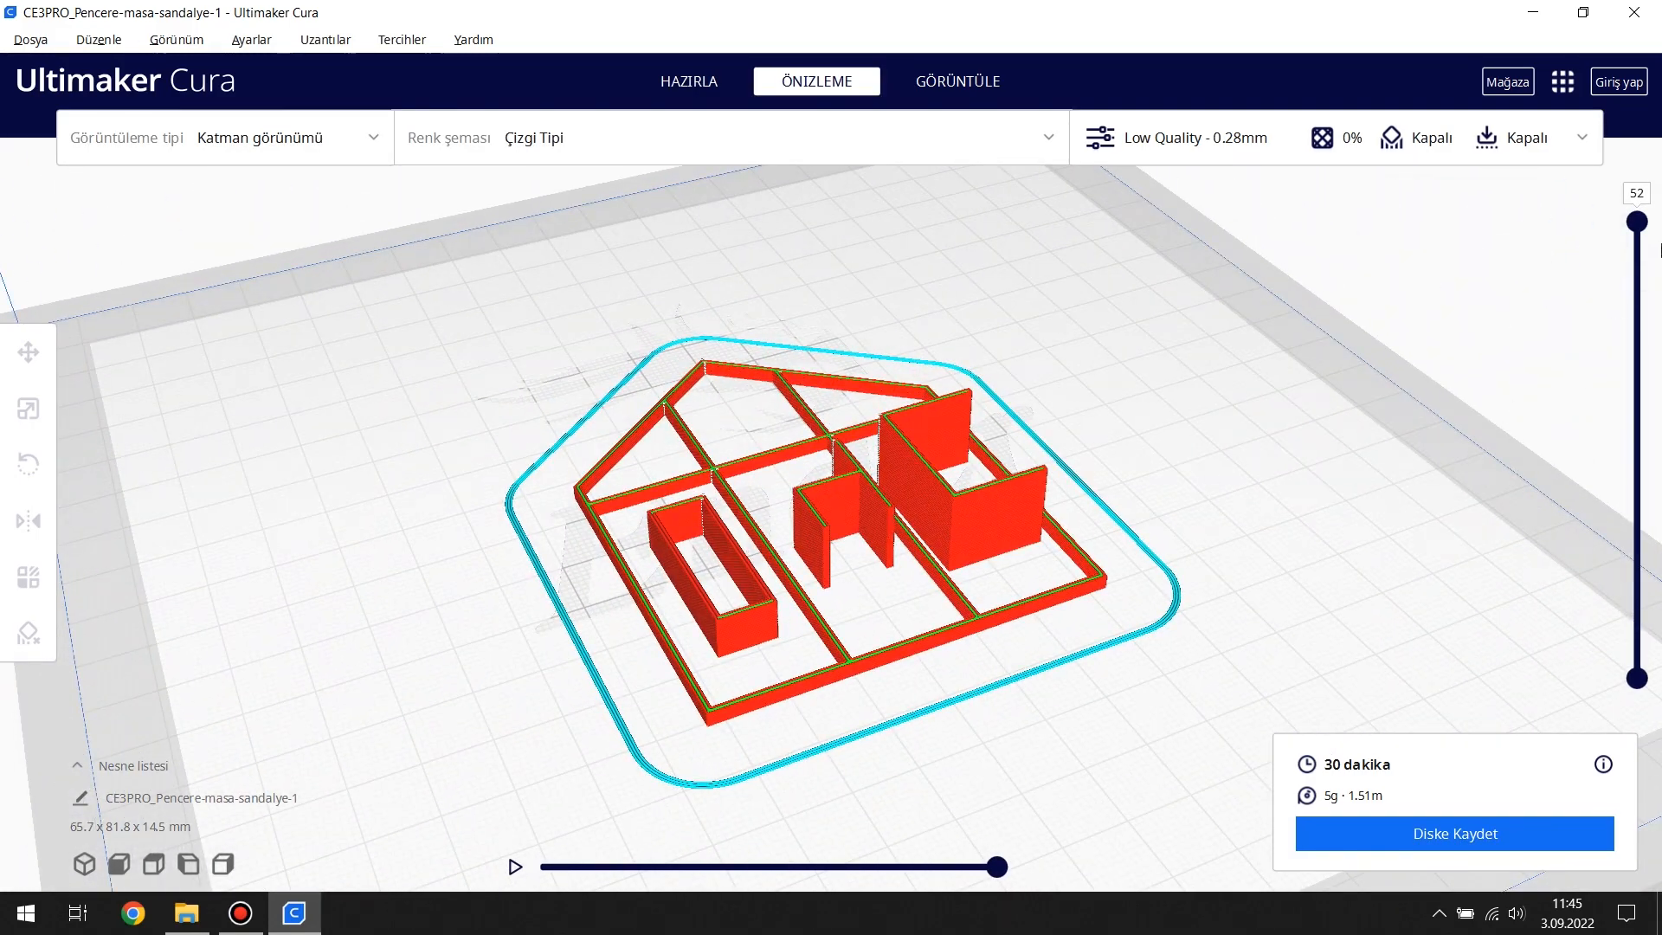
left_click_drag(1651, 582, 1657, 304)
scroll(1333, 433, "down", 5)
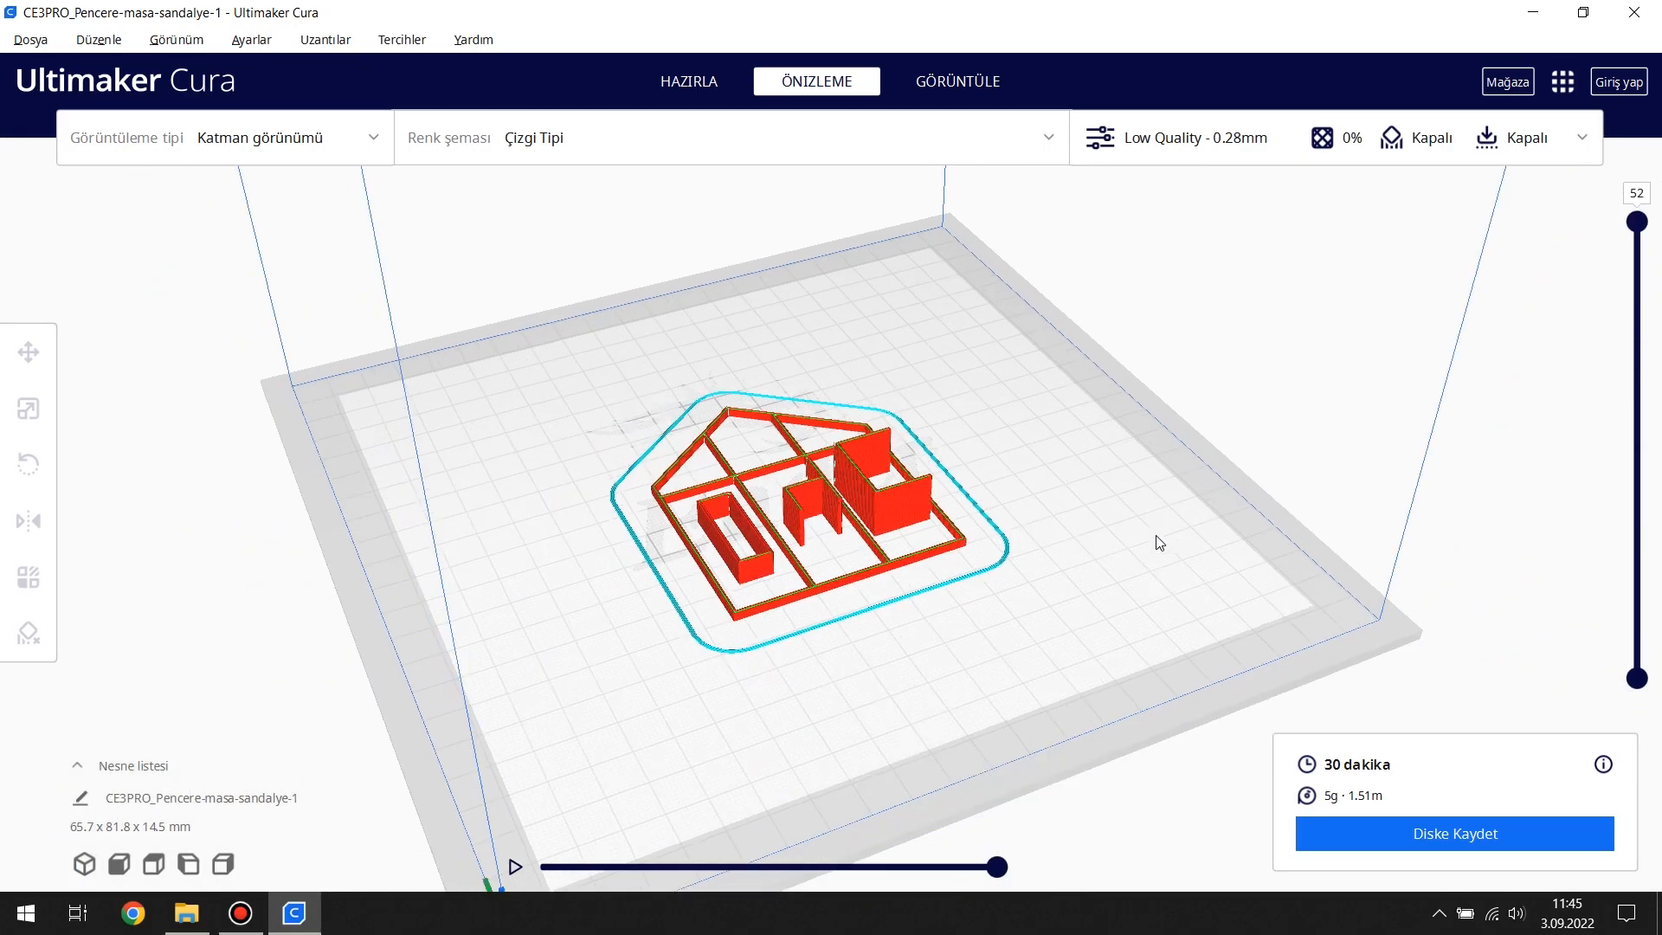
Step: Remove the window frame and furniture model and load duvar-3.stl from the Maket-2 folder
key("Delete")
key("alt+Tab")
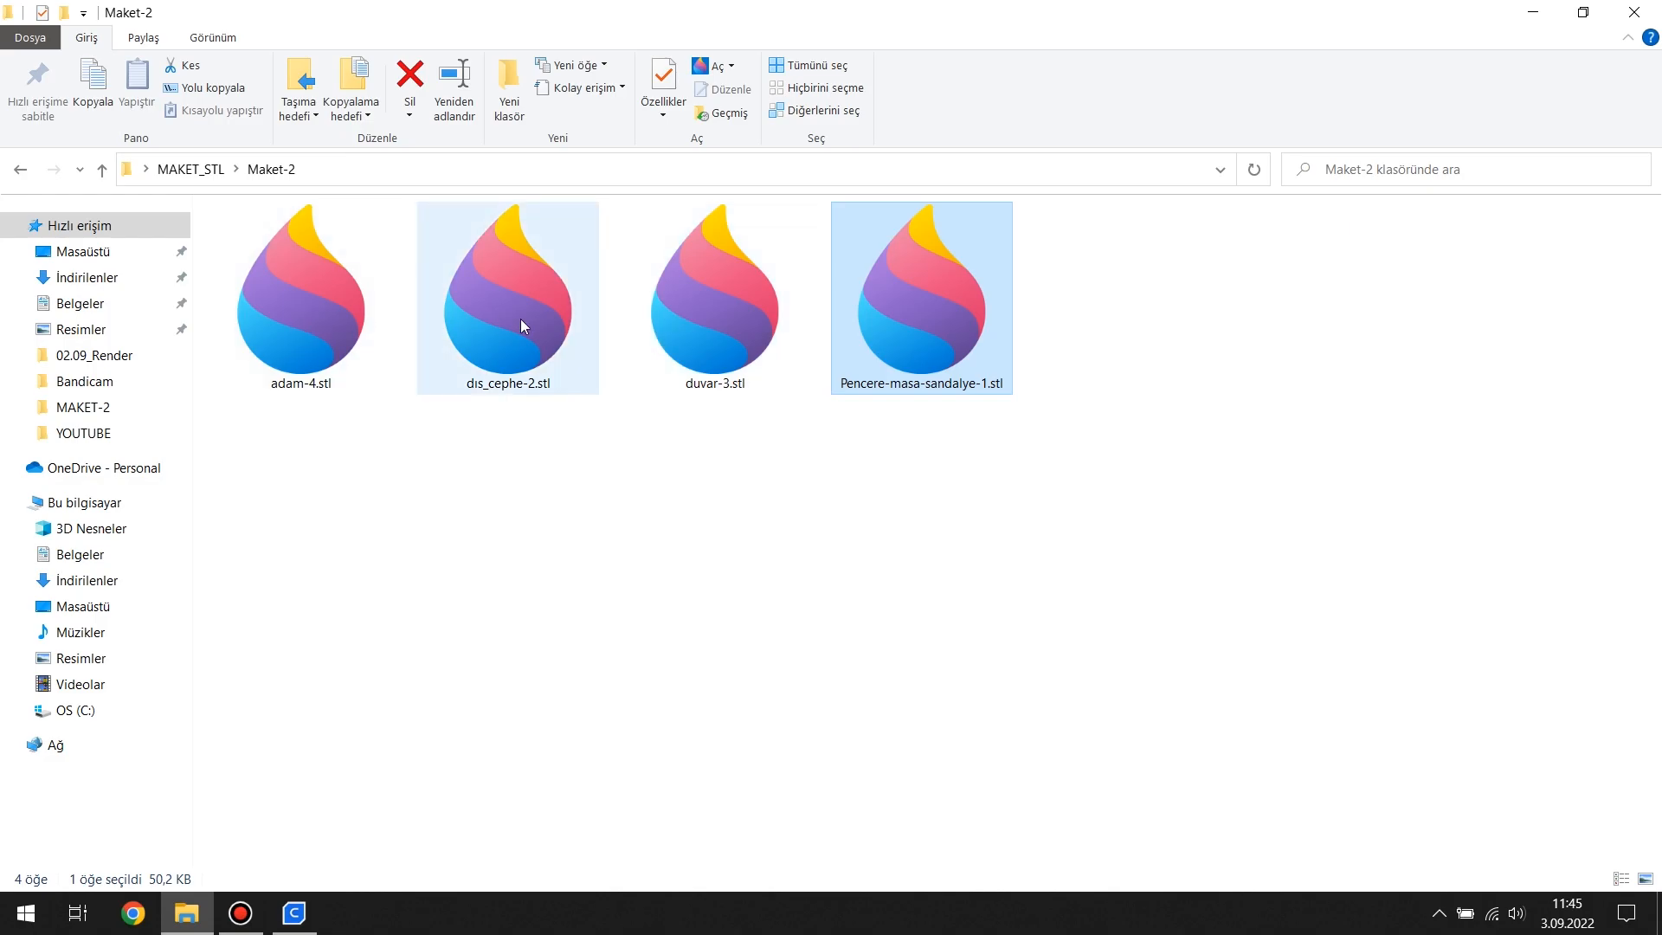
double_click(687, 334)
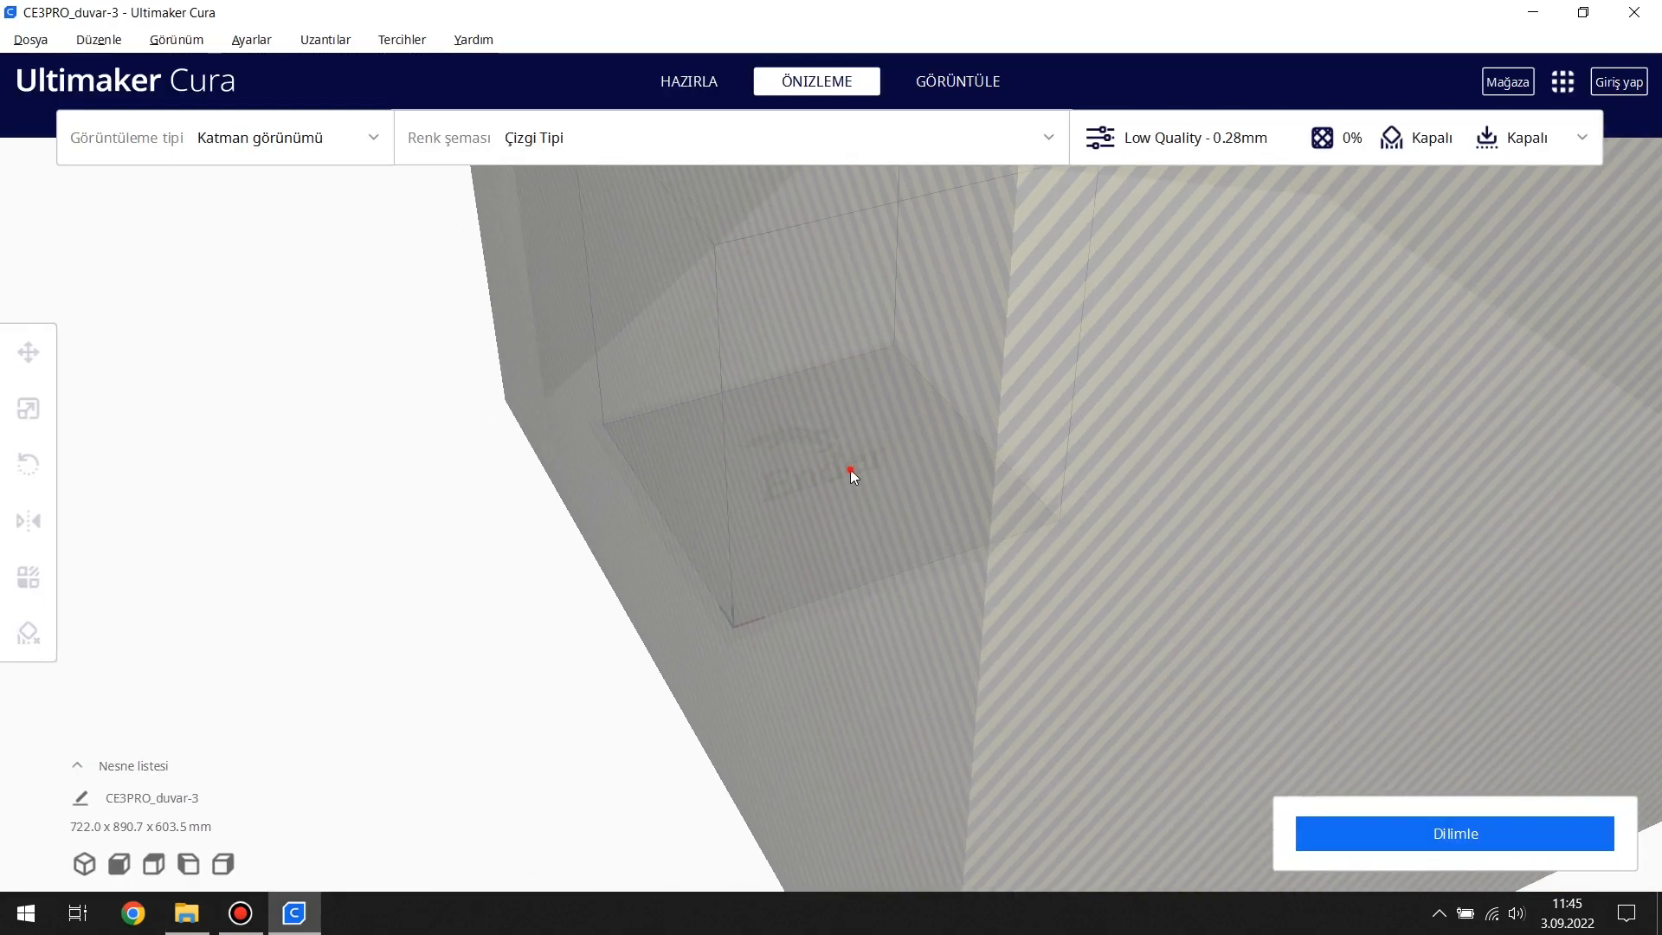
Step: Scale the wall model uniformly to 10% and centre it on the build plate
left_click(850, 470)
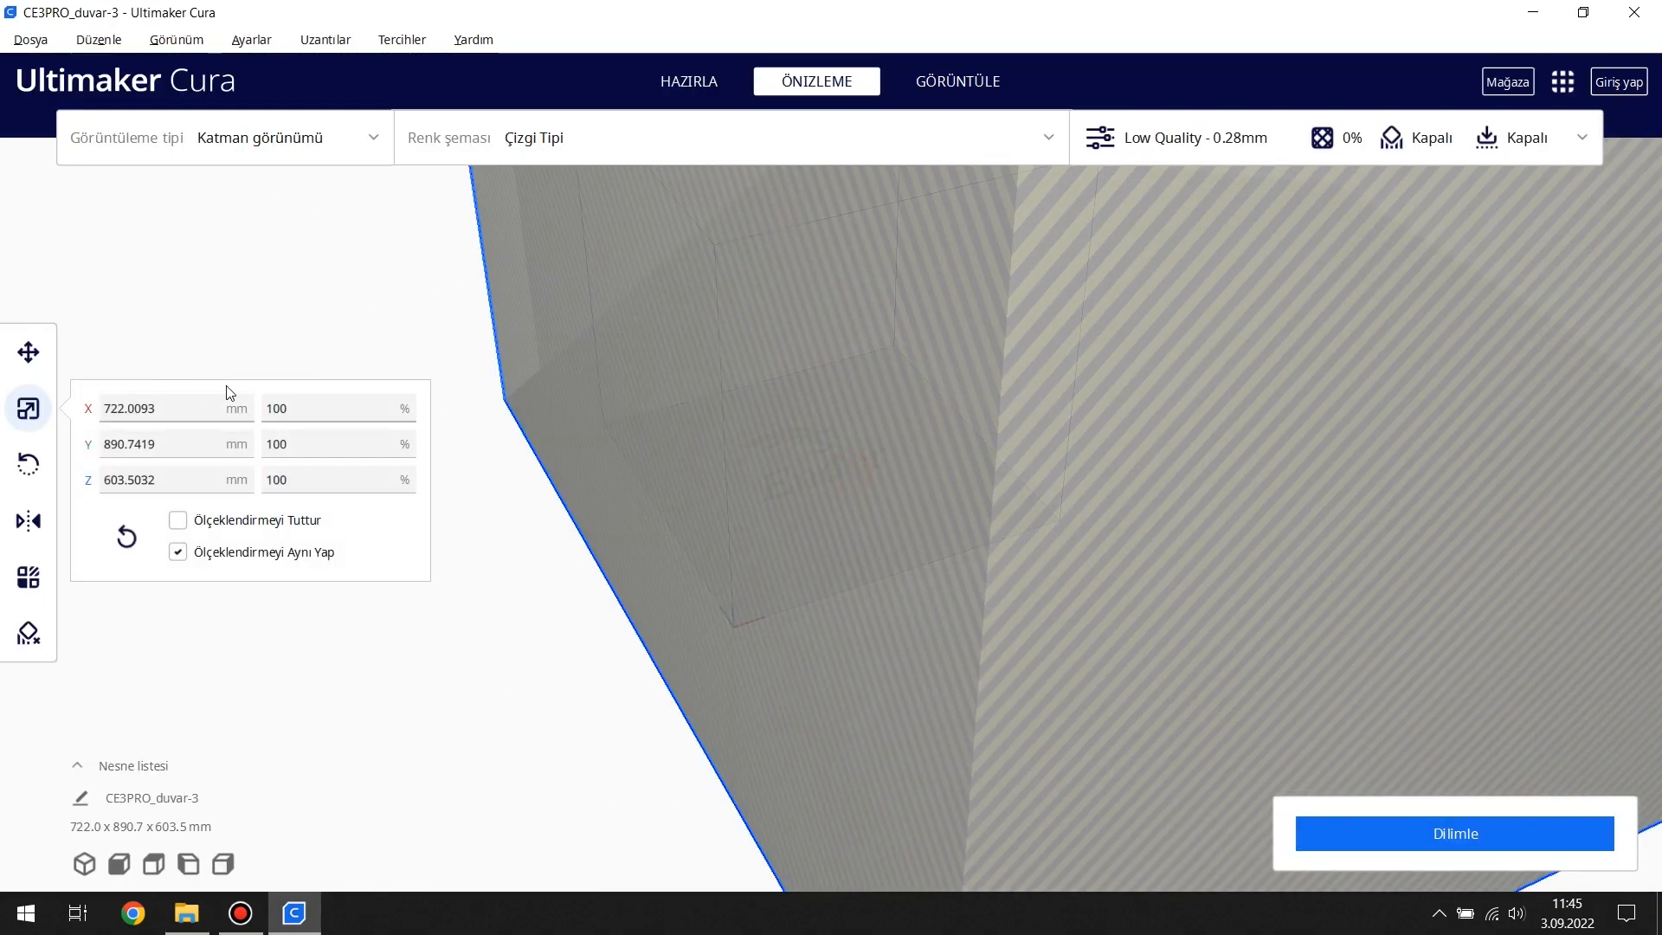
left_click(368, 403)
type("10")
key("Return")
left_click(894, 500)
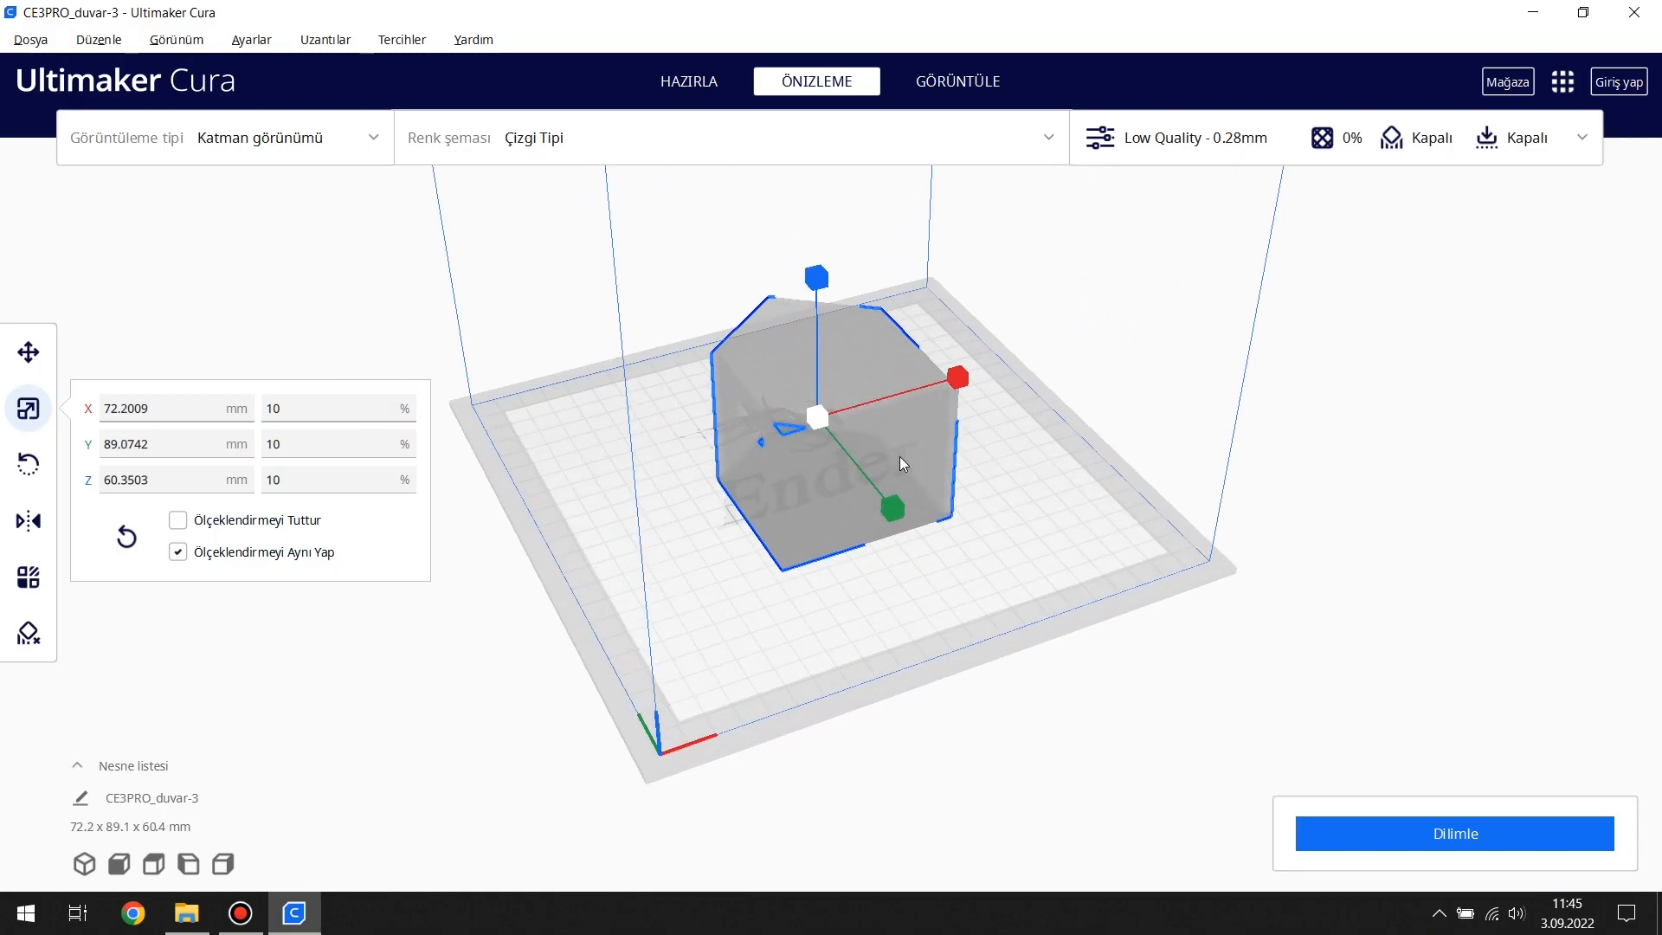
Step: Slice the wall model and play through its layers in the preview
scroll(1072, 407, "up", 5)
left_click(1065, 482)
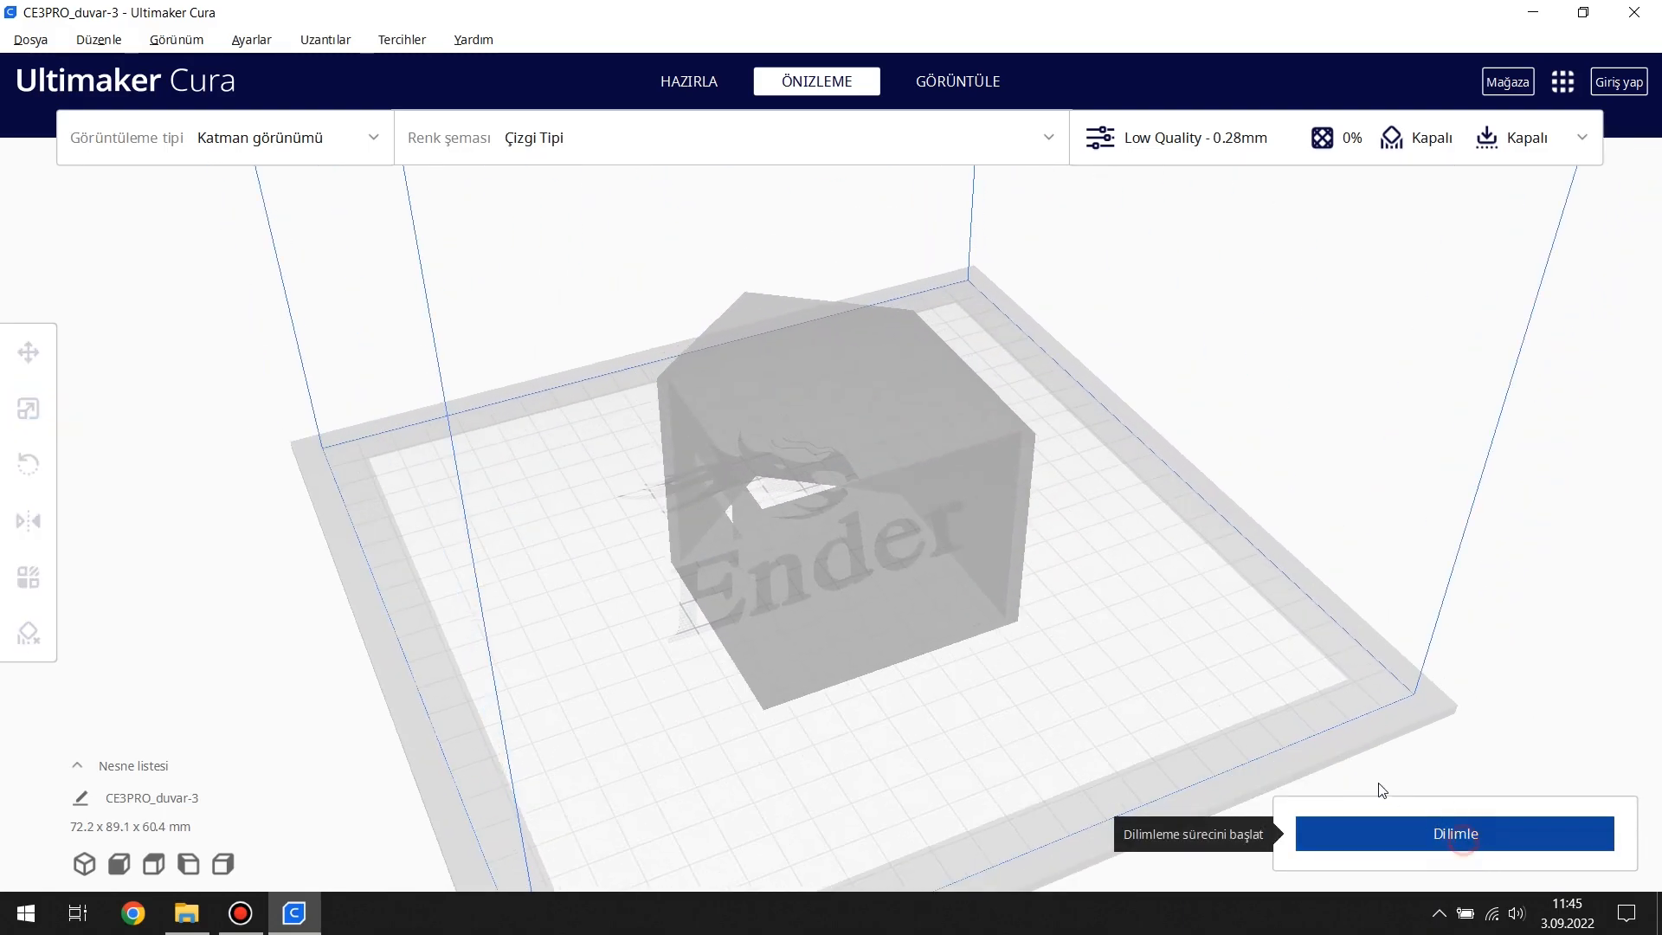
right_click_drag(1142, 530, 1350, 416)
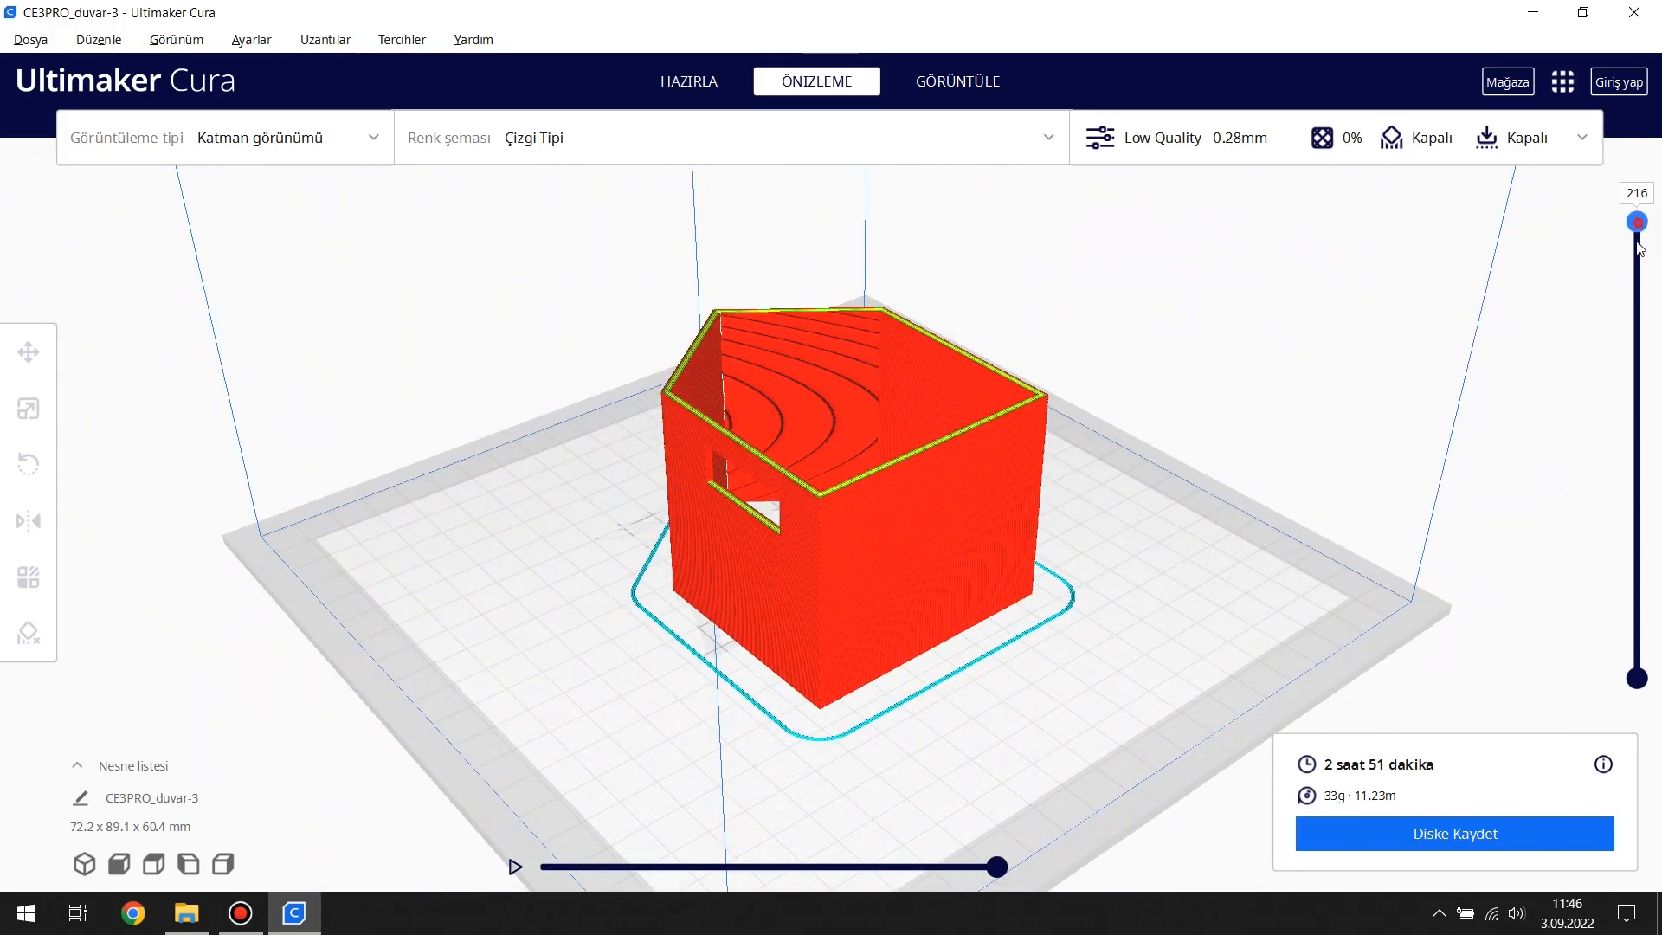
left_click_drag(1656, 666, 1658, 320)
right_click_drag(1437, 336, 937, 542)
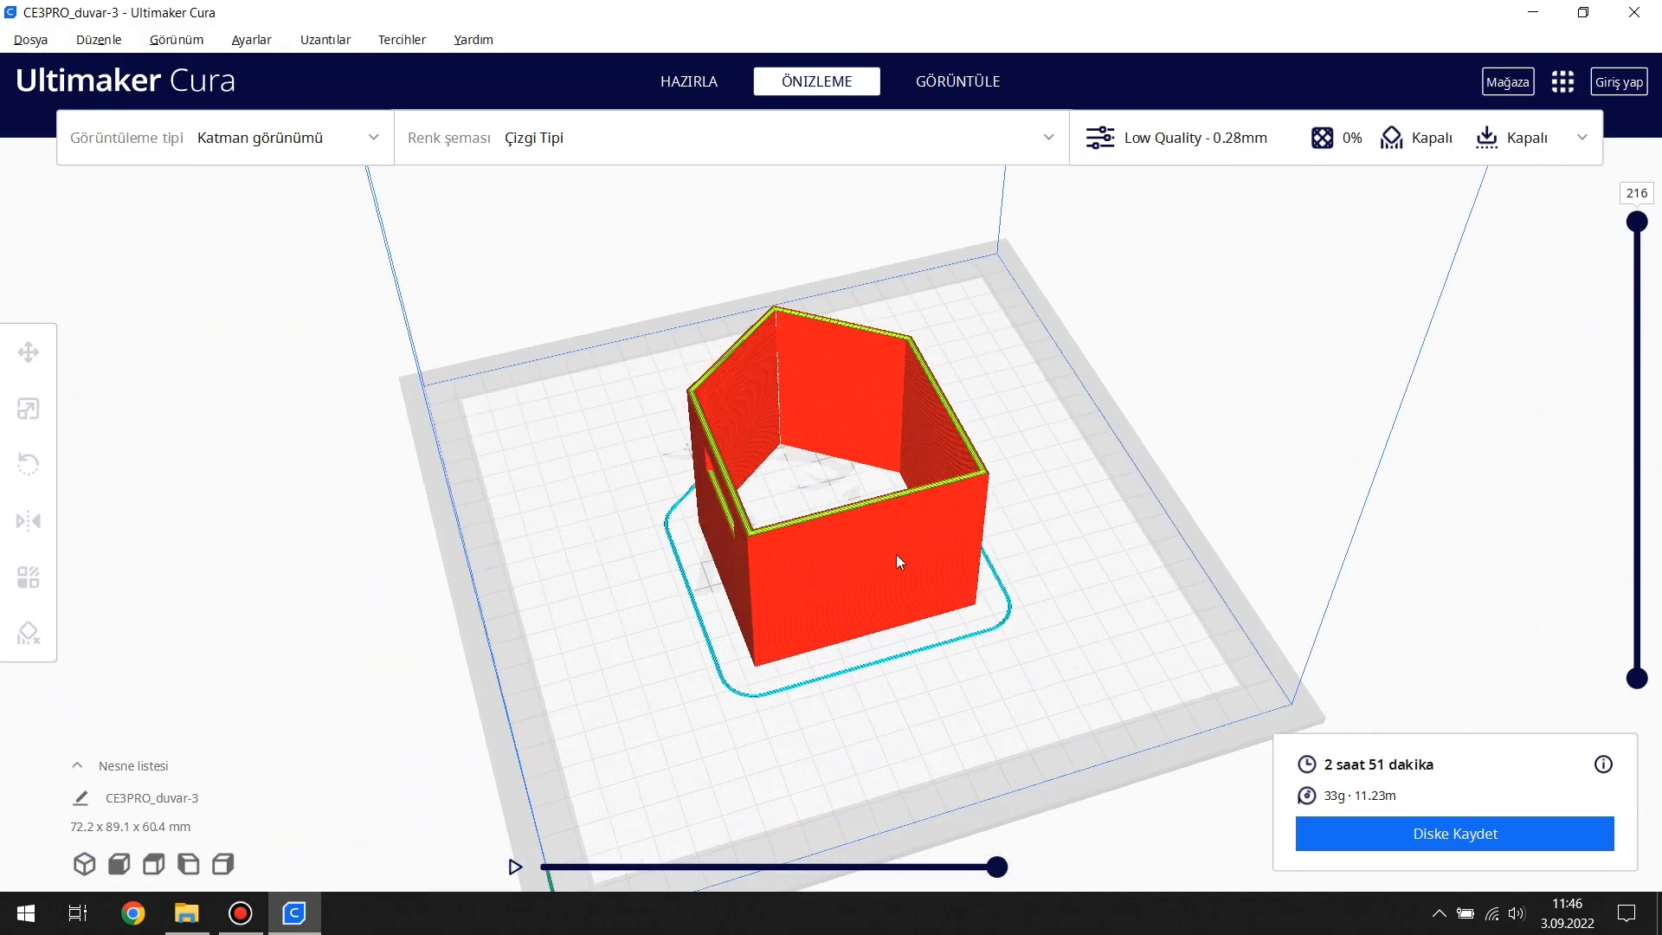
Step: Remove the wall model and load dıs_cephe-2.stl from the Maket-2 folder
key("Delete")
left_click(199, 911)
left_click_drag(500, 317, 779, 523)
Step: Scale the exterior cladding model uniformly to 10% and centre it on the build plate
left_click(182, 408)
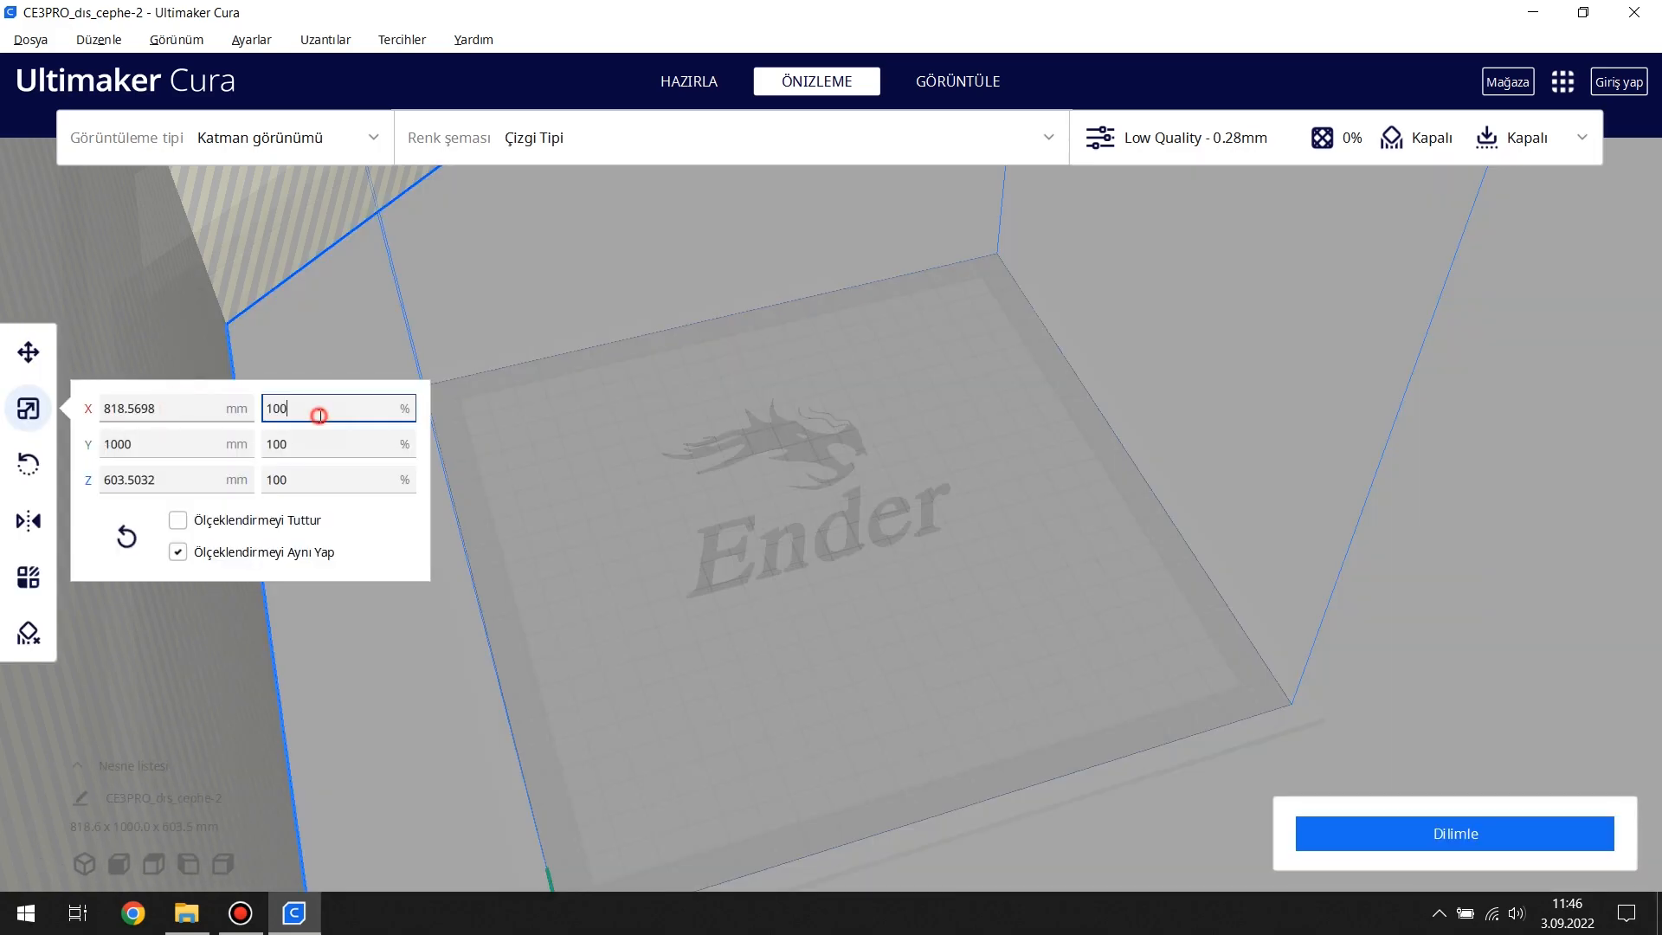
key("BackSpace")
right_click(830, 492)
left_click(952, 513)
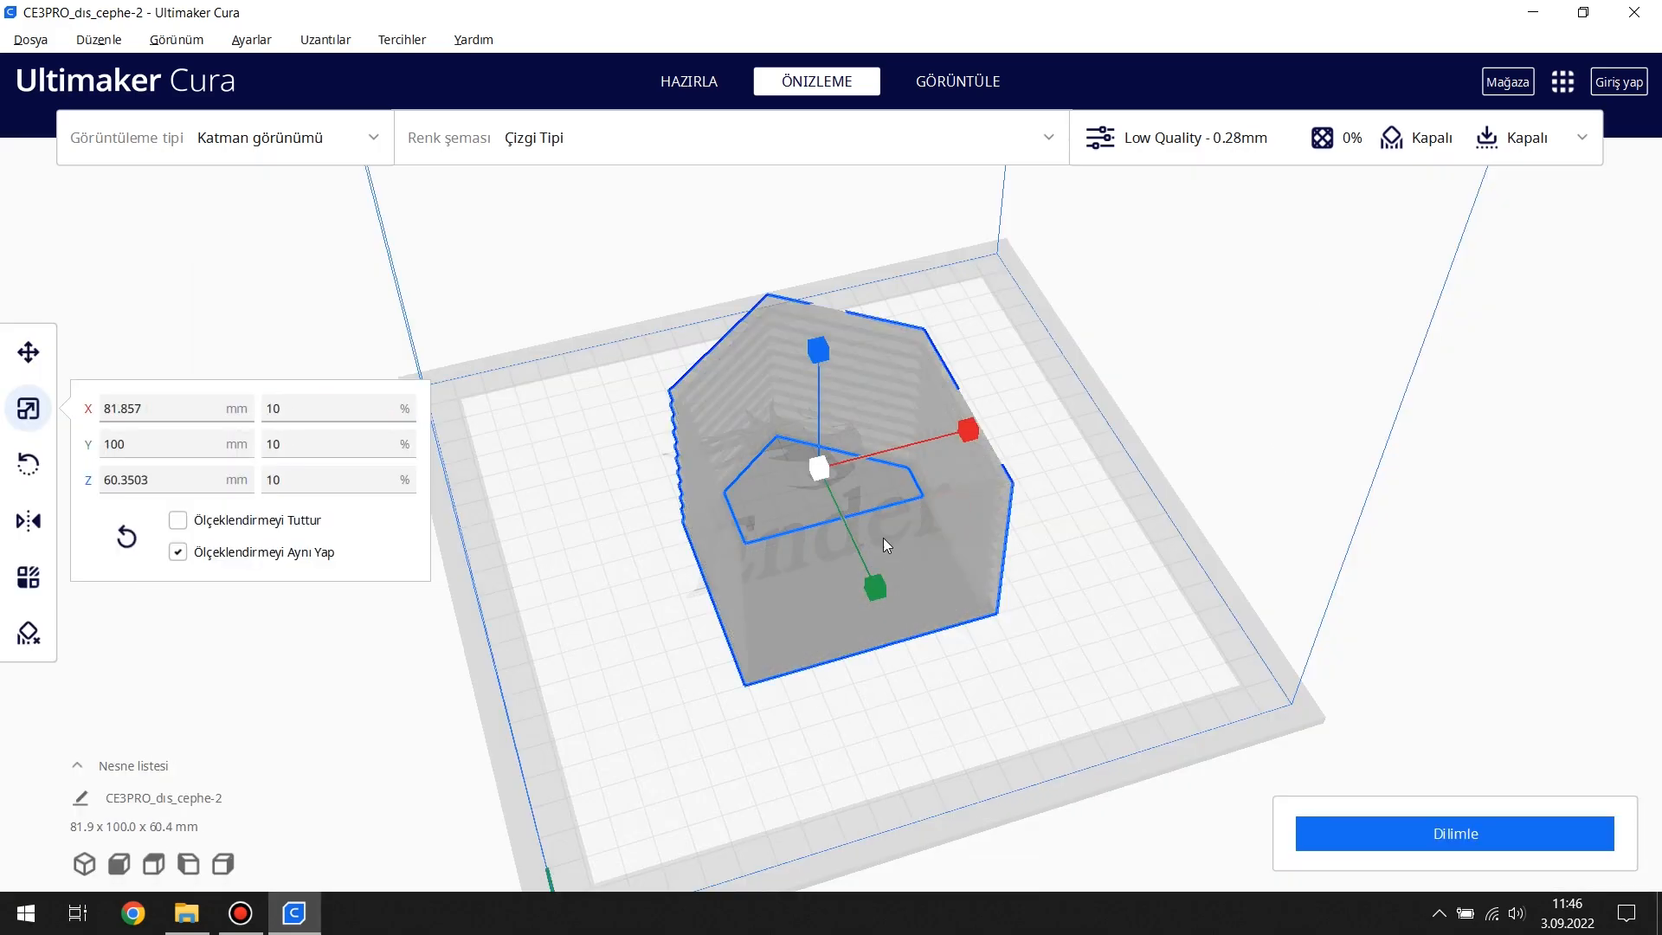
Step: Slice the exterior cladding model and examine its grooves and window recess layer by layer
left_click(1063, 487)
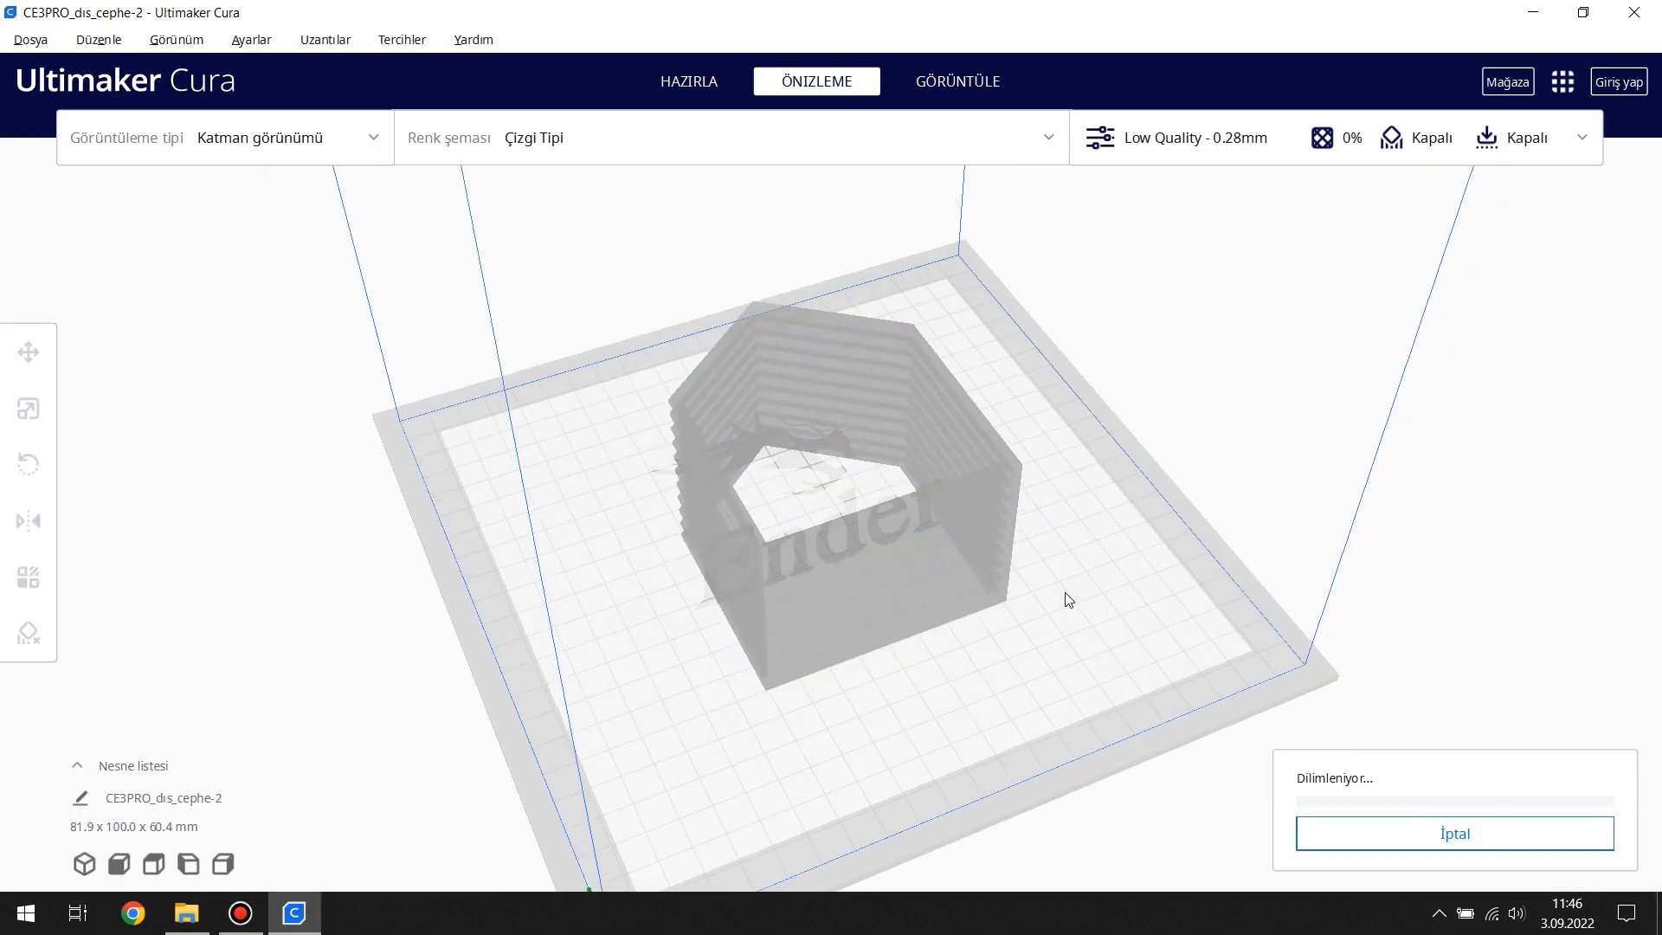
scroll(862, 518, "up", 10)
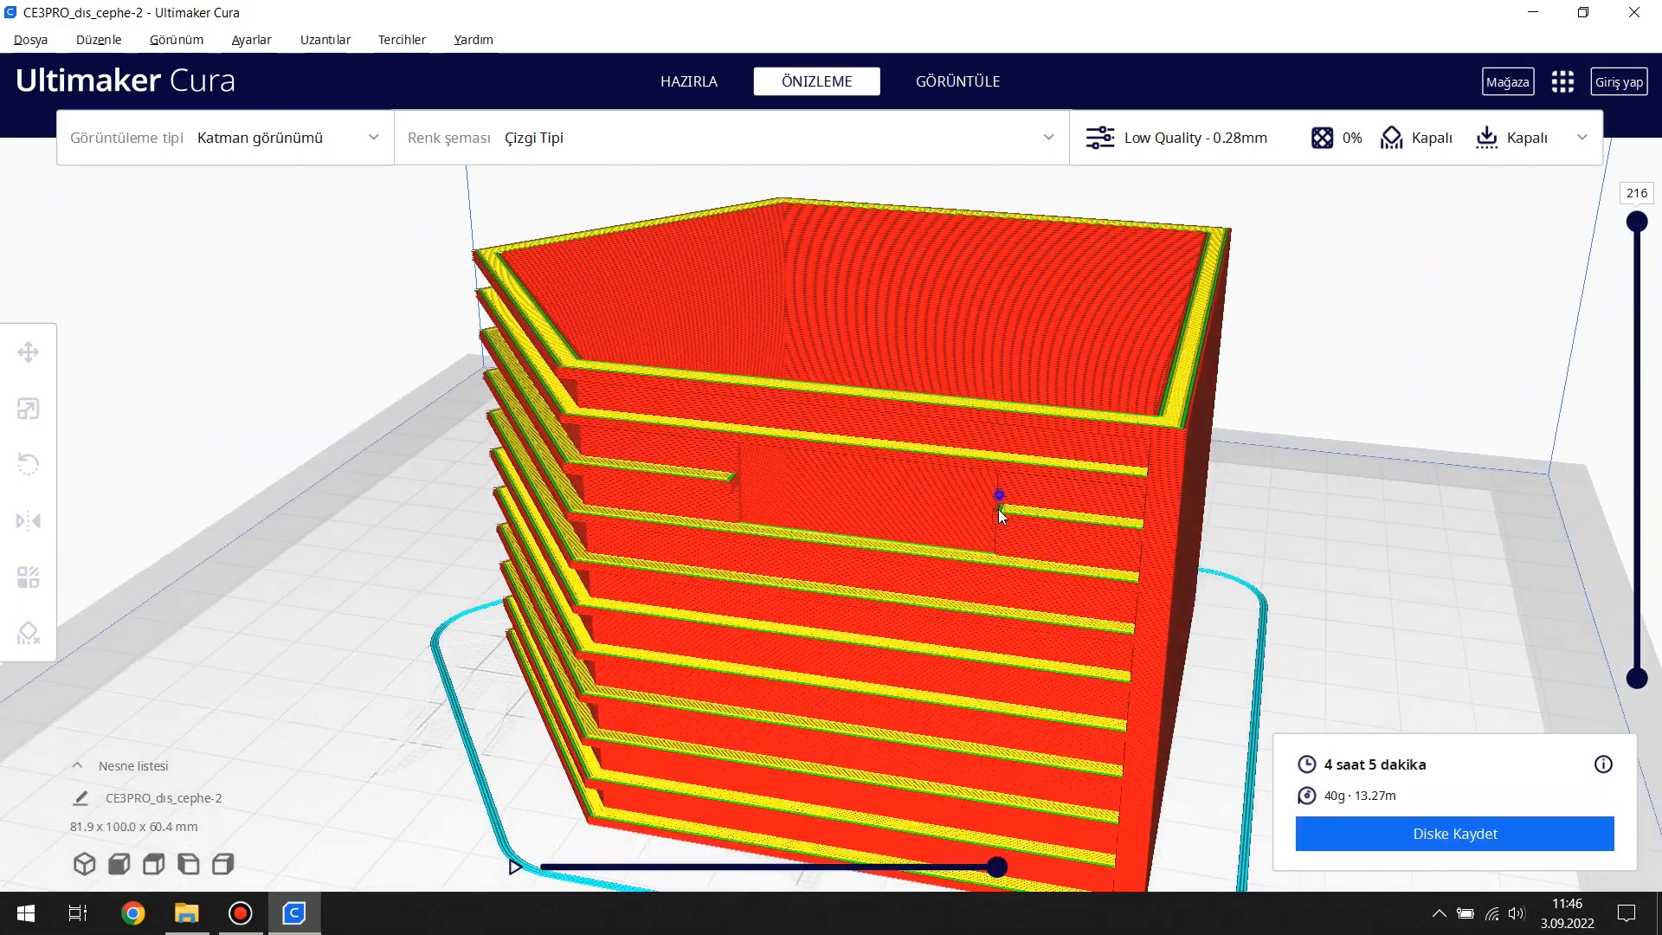
right_click_drag(999, 509, 823, 556)
right_click_drag(939, 515, 1086, 464)
scroll(847, 550, "down", 3)
left_click_drag(1637, 225, 1659, 559)
left_click_drag(1659, 653, 1659, 239)
right_click_drag(1441, 433, 976, 537)
Step: Remove the exterior cladding model and load adam-4.stl from the Maket-2 folder
left_click(975, 530)
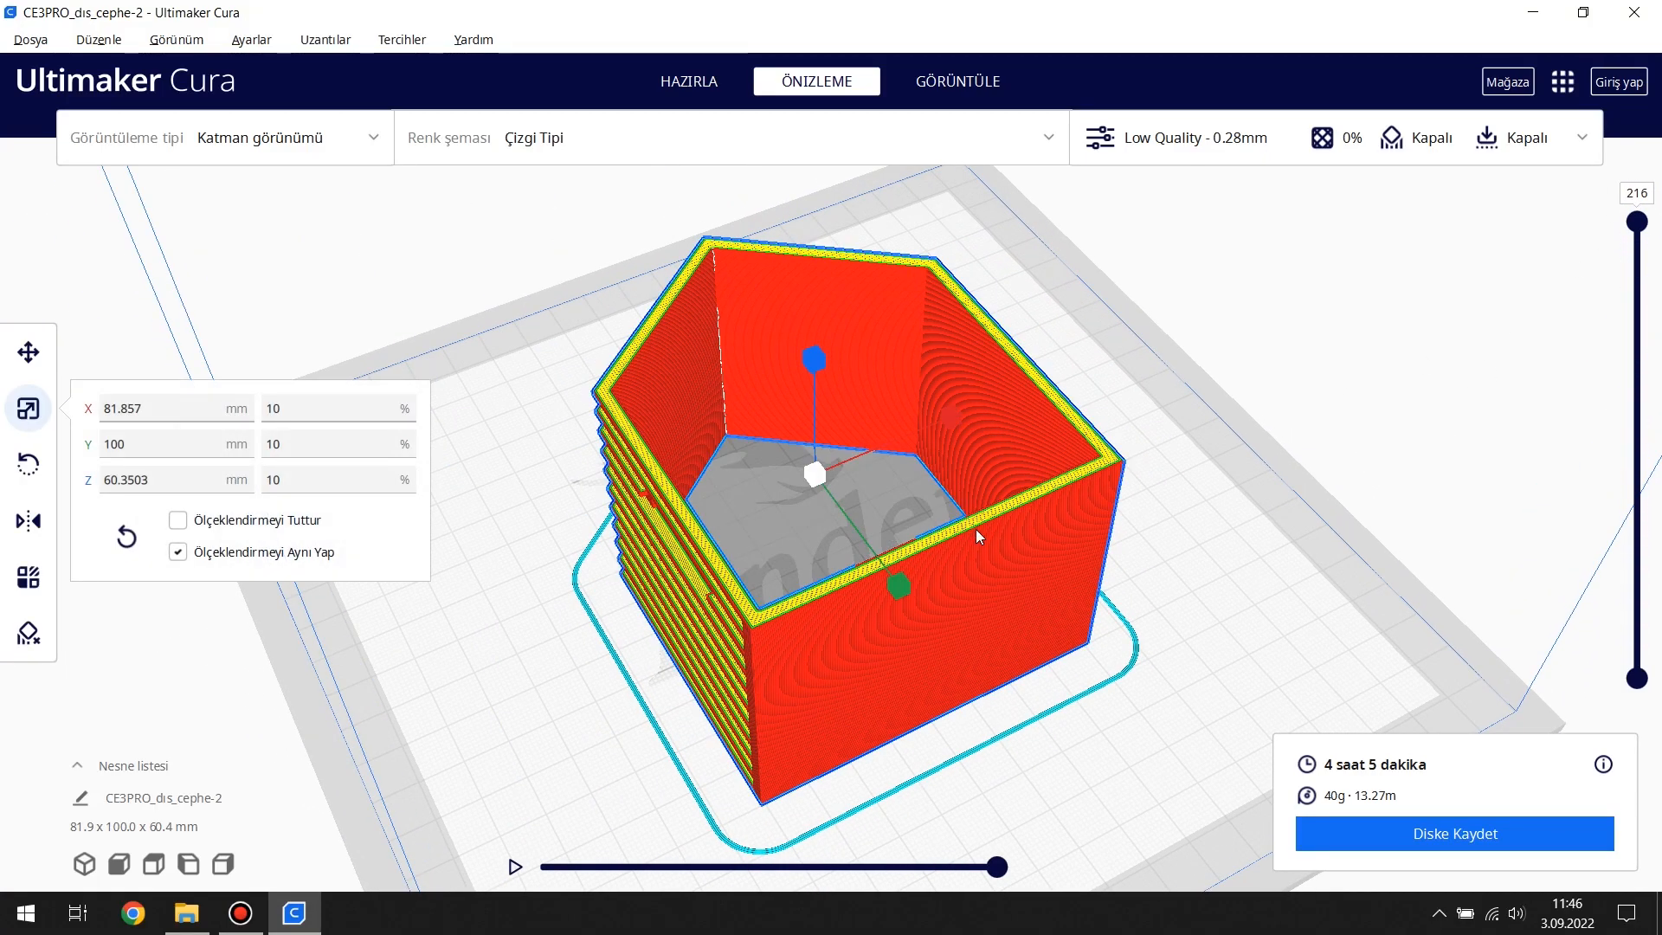
key("Delete")
key("alt+Tab")
left_click_drag(364, 360, 738, 451)
Step: Scale the human figure model uniformly to 10% and centre it on the build plate
left_click(1132, 428)
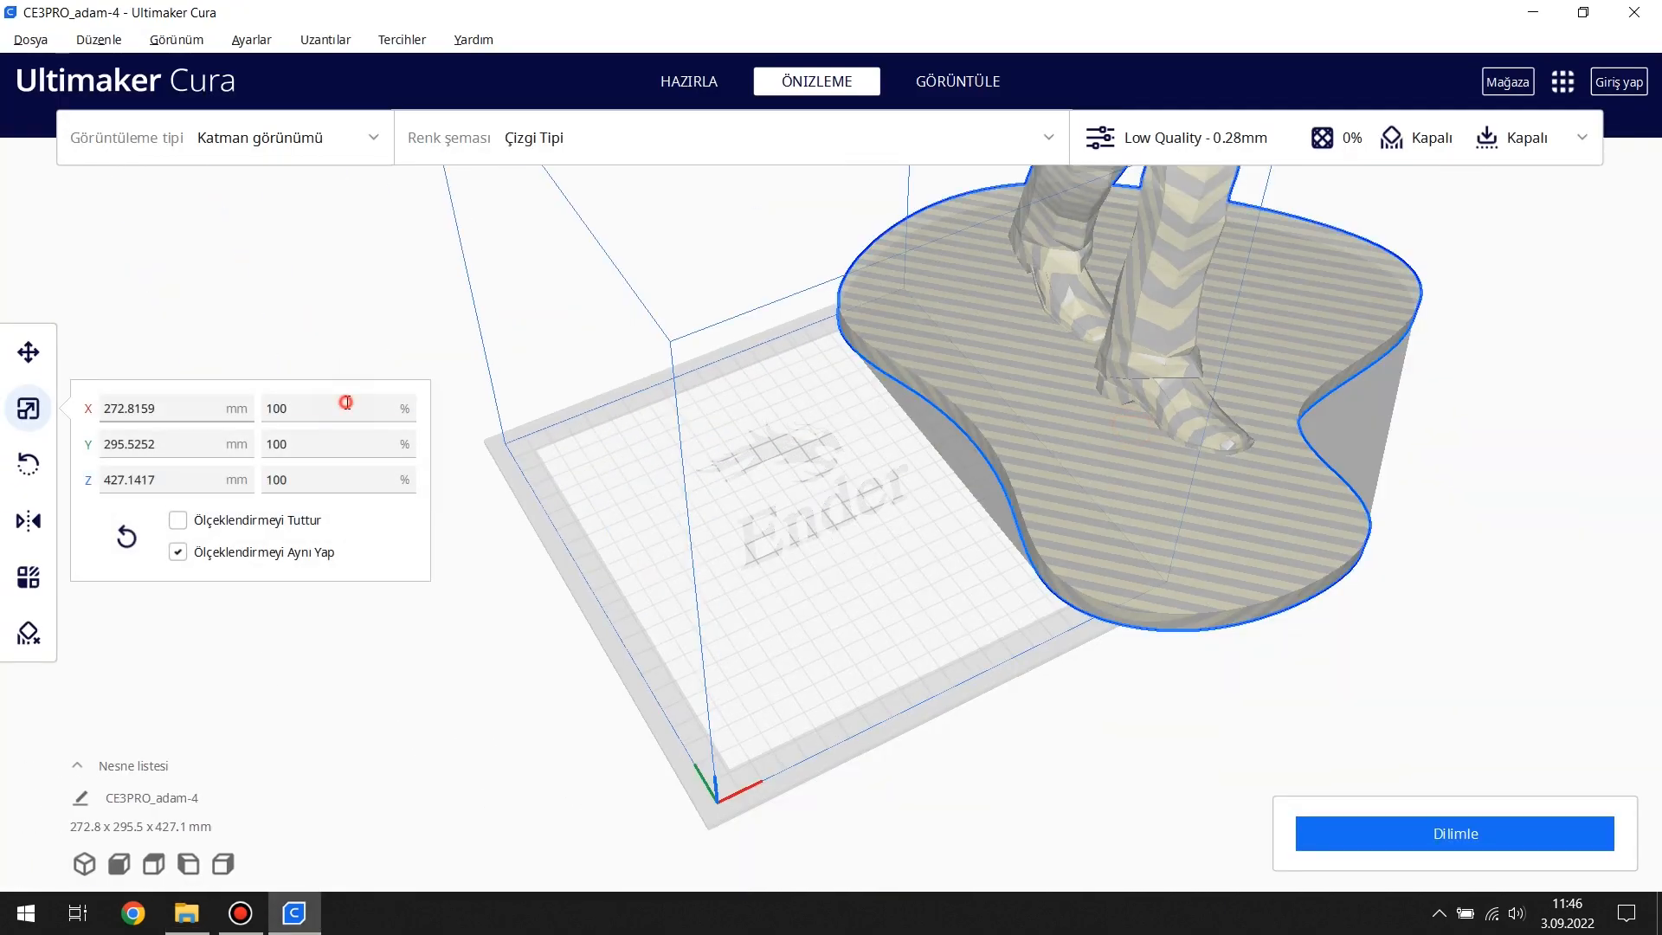
key("BackSpace")
key("Return")
right_click(803, 471)
left_click(865, 491)
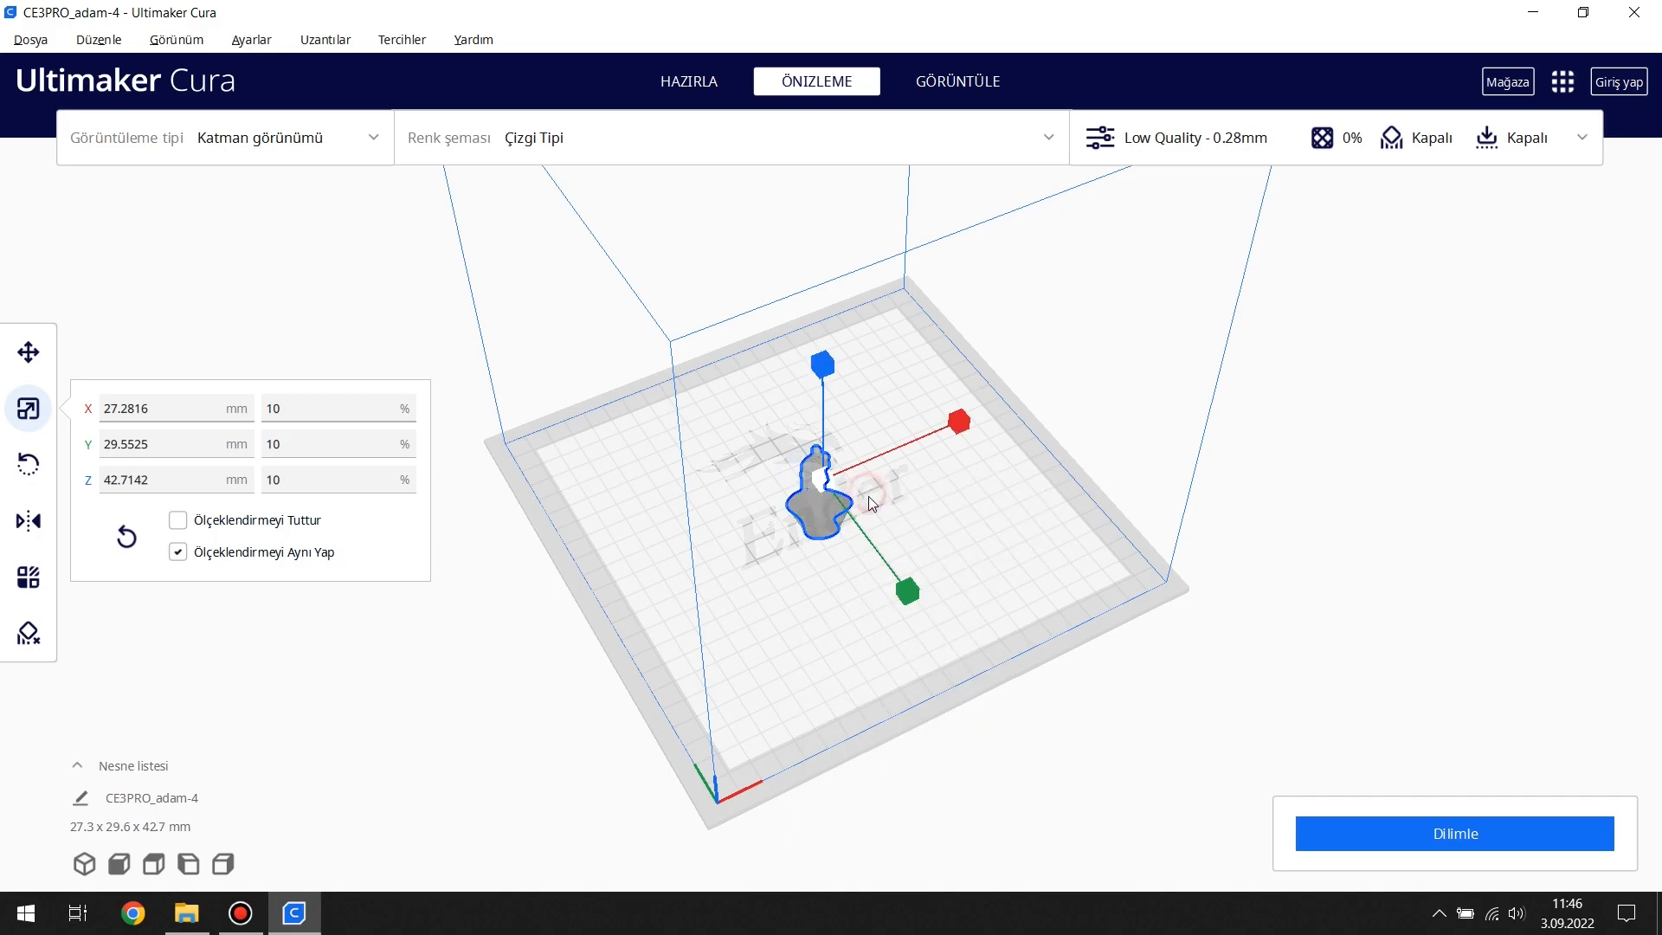
Step: Slice the human figure on its rug and inspect its layers in the preview
scroll(966, 575, "up", 5)
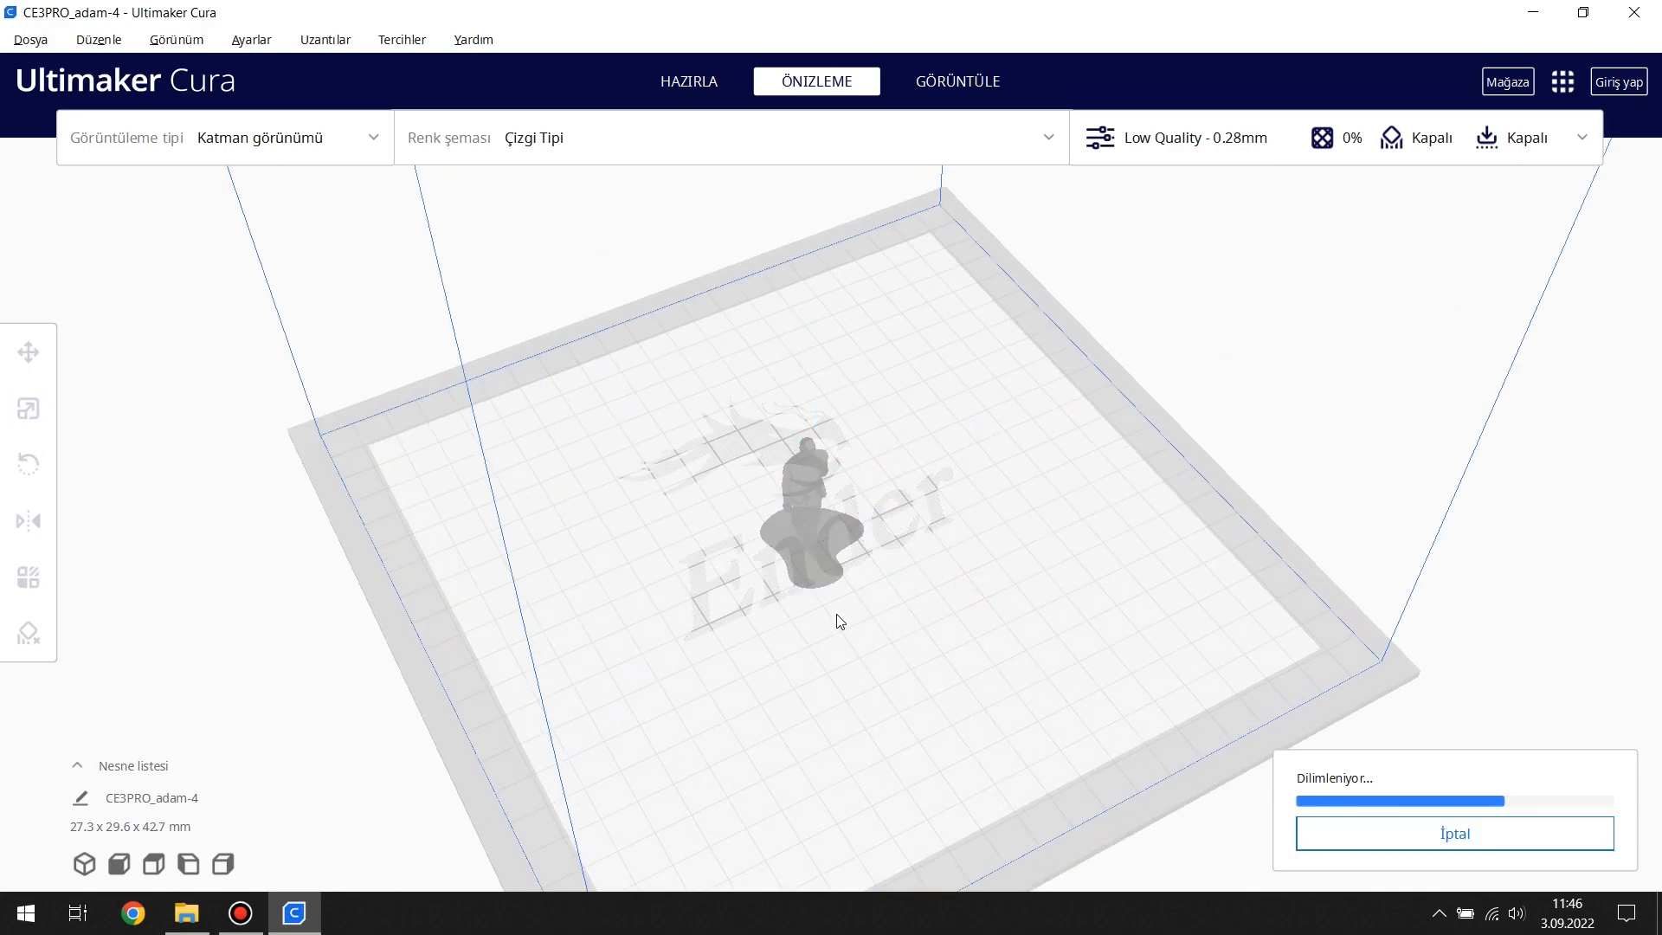
scroll(972, 594, "up", 5)
right_click_drag(1101, 381, 949, 555)
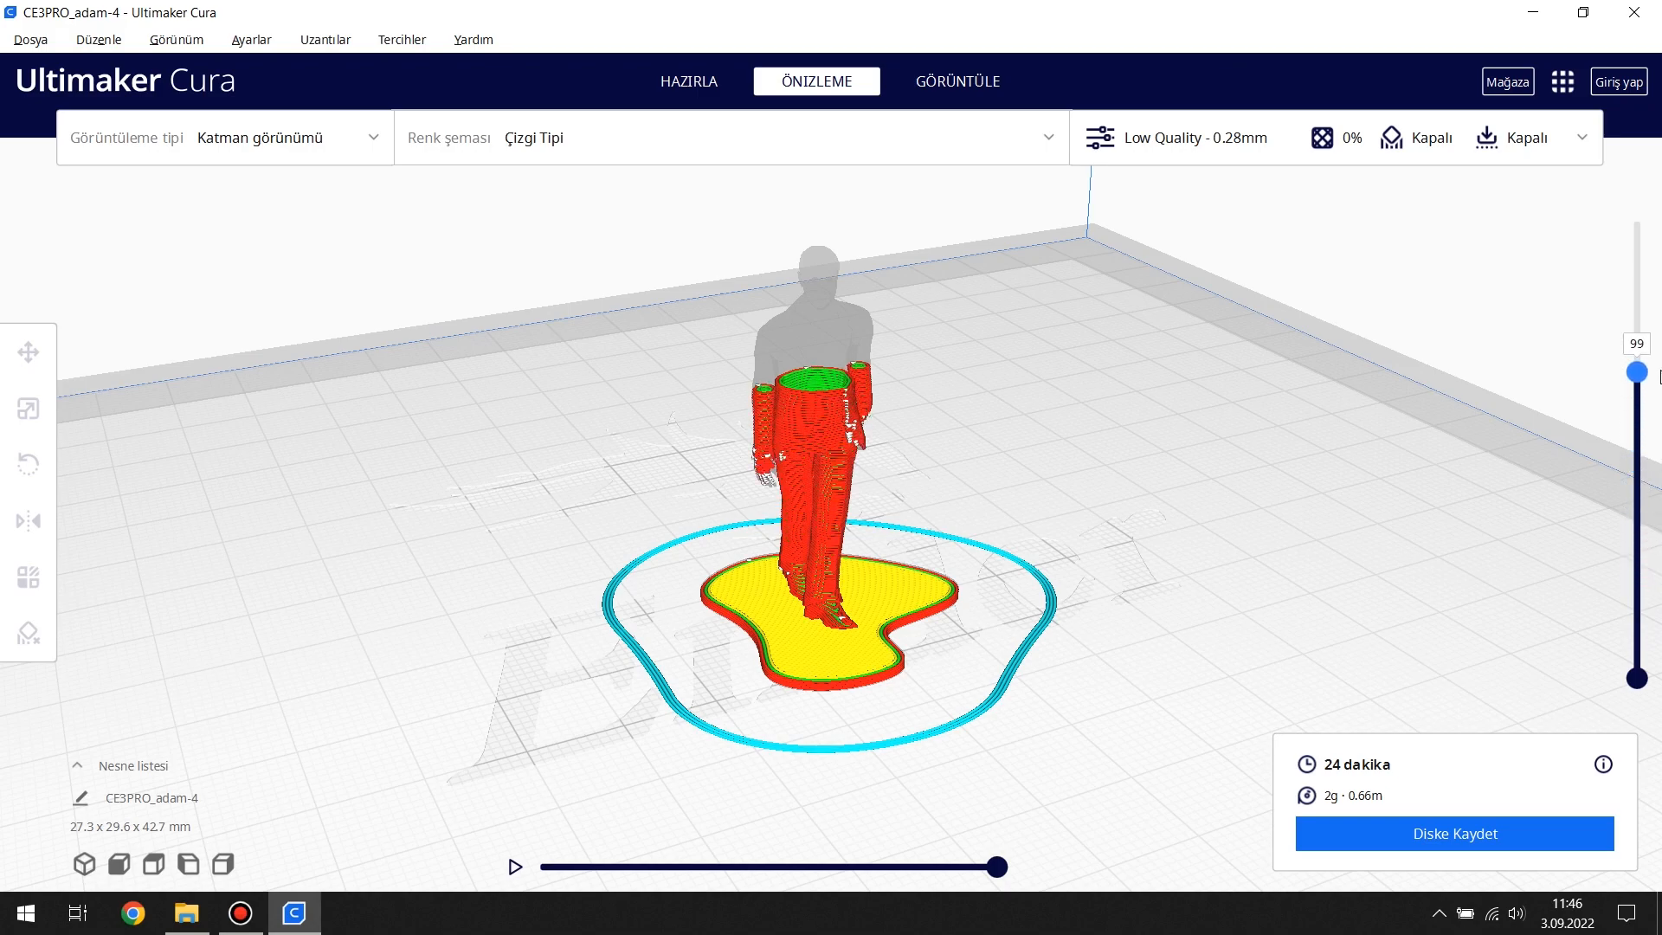
scroll(1128, 540, "down", 4)
right_click_drag(1096, 546, 1085, 576)
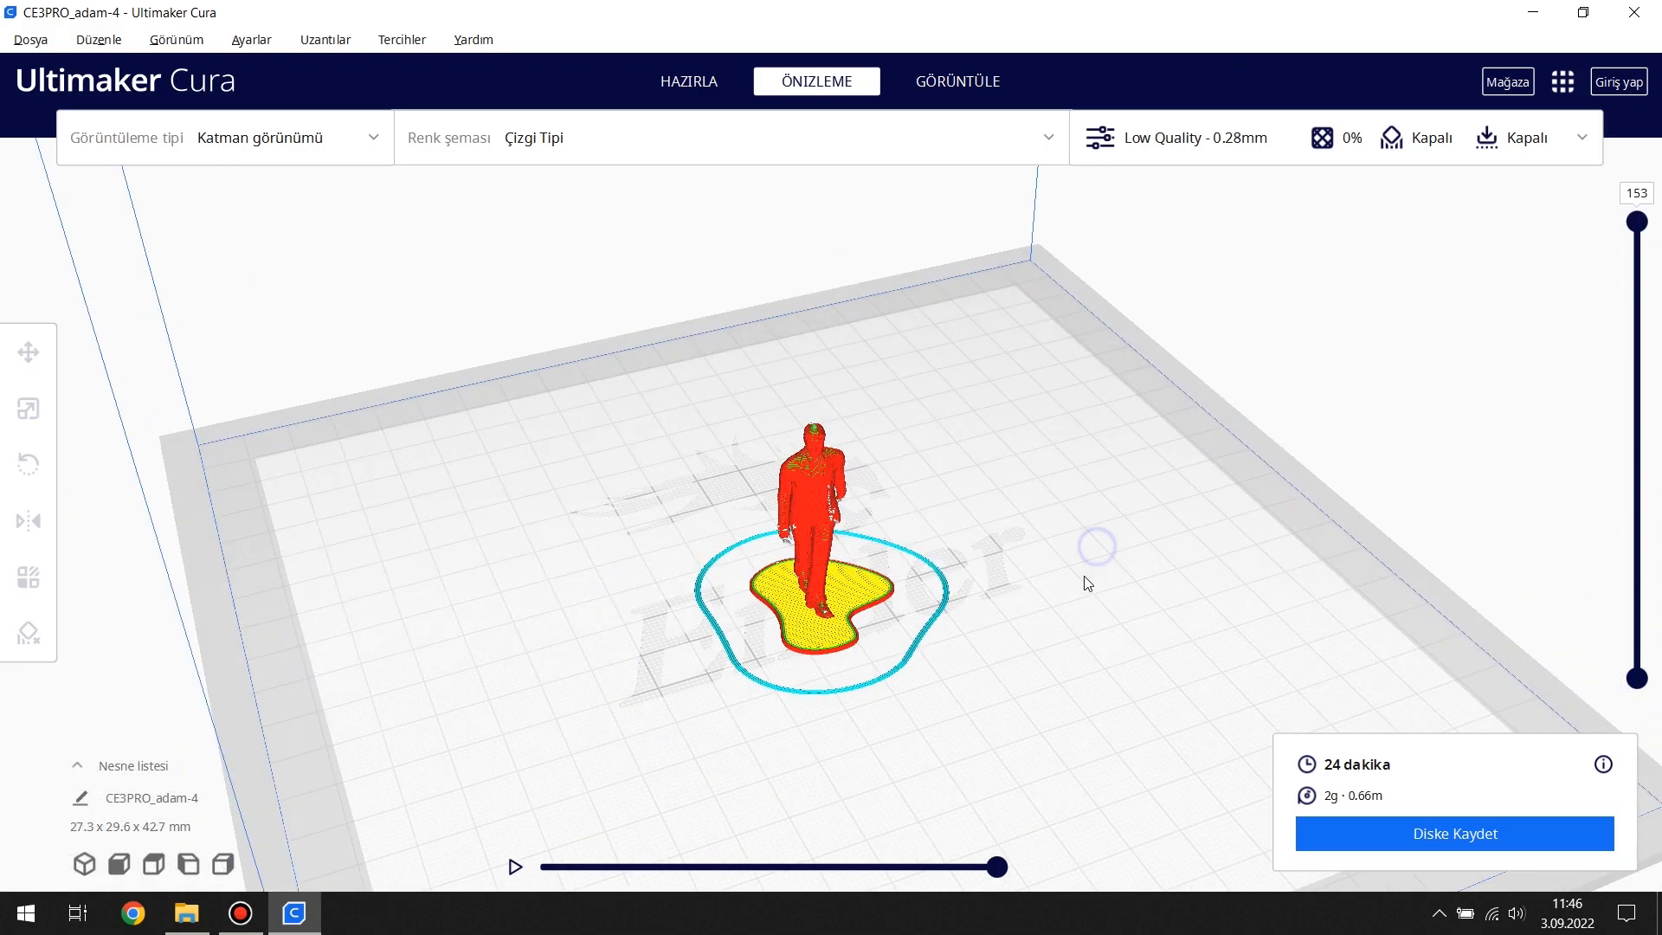